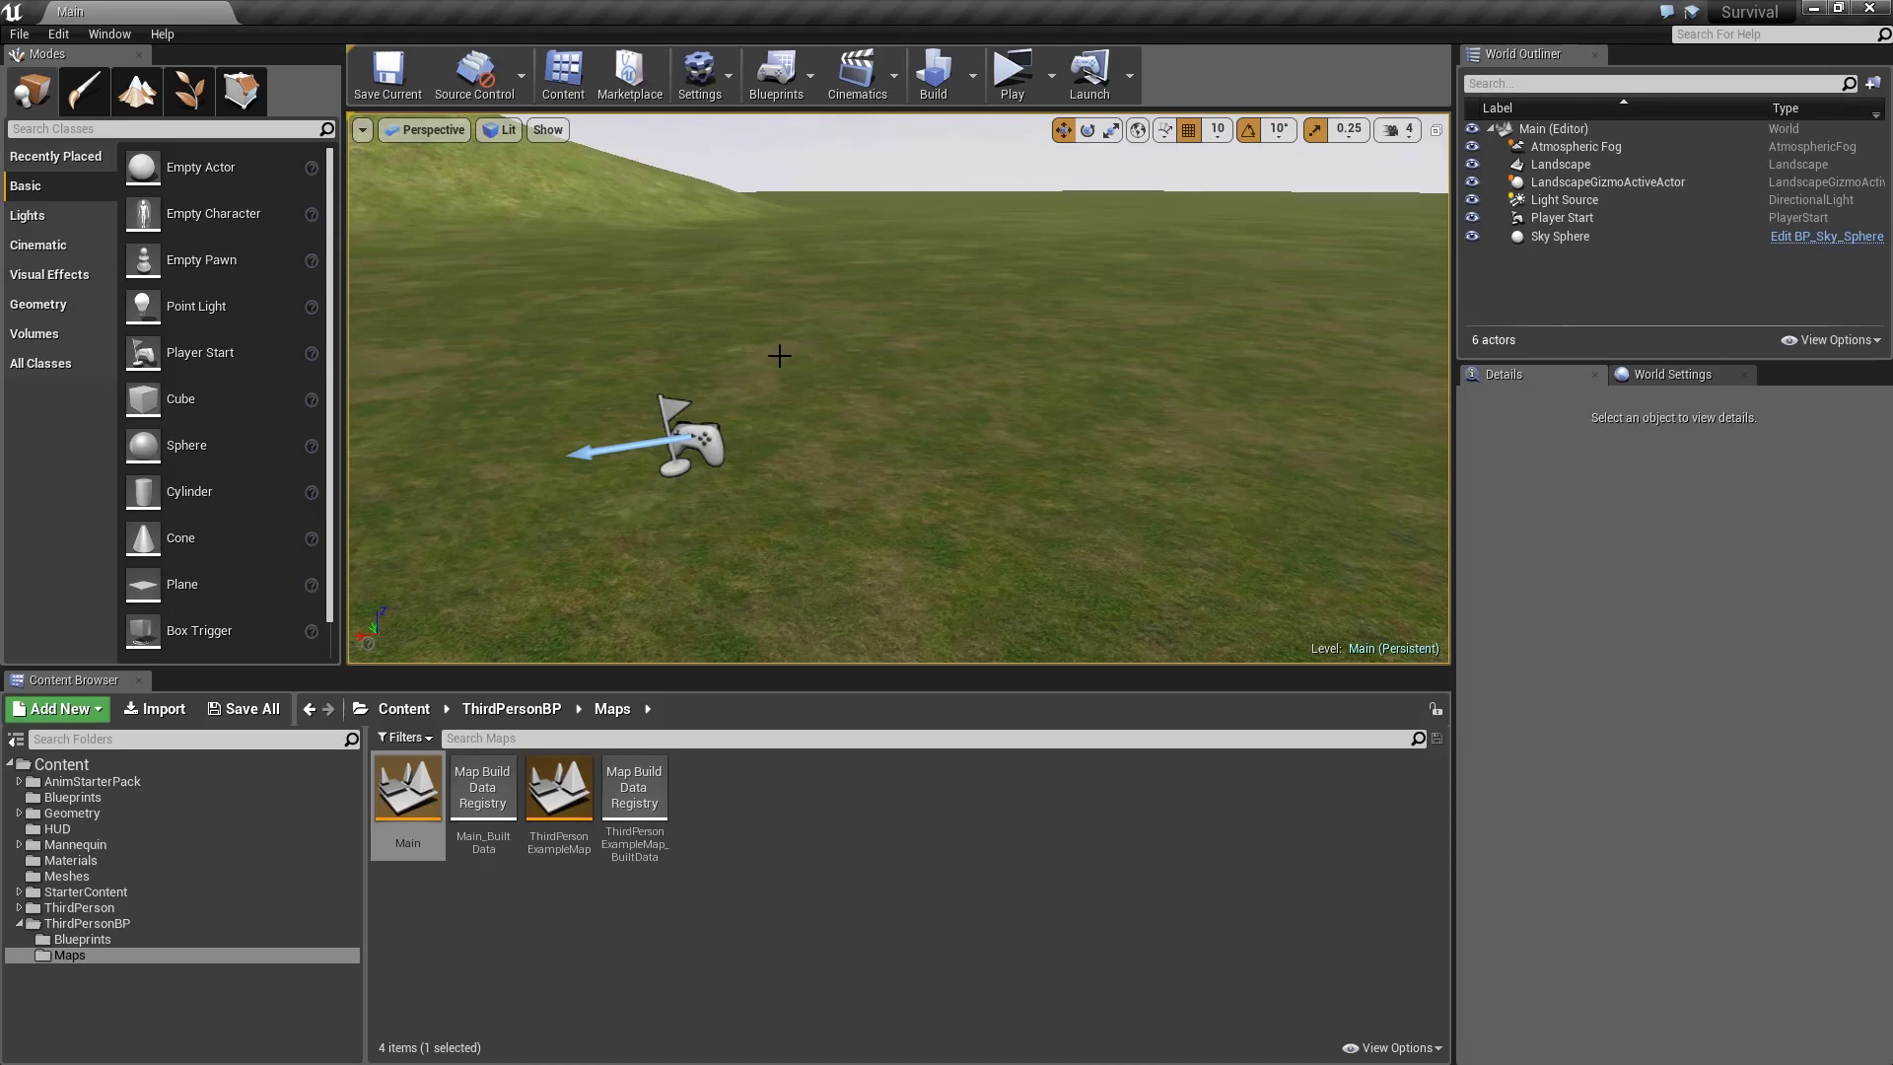
# Open Aim_Space_Ironsights from AnimStarterPack > Aimspace in the animation editor
pyautogui.click(124, 783)
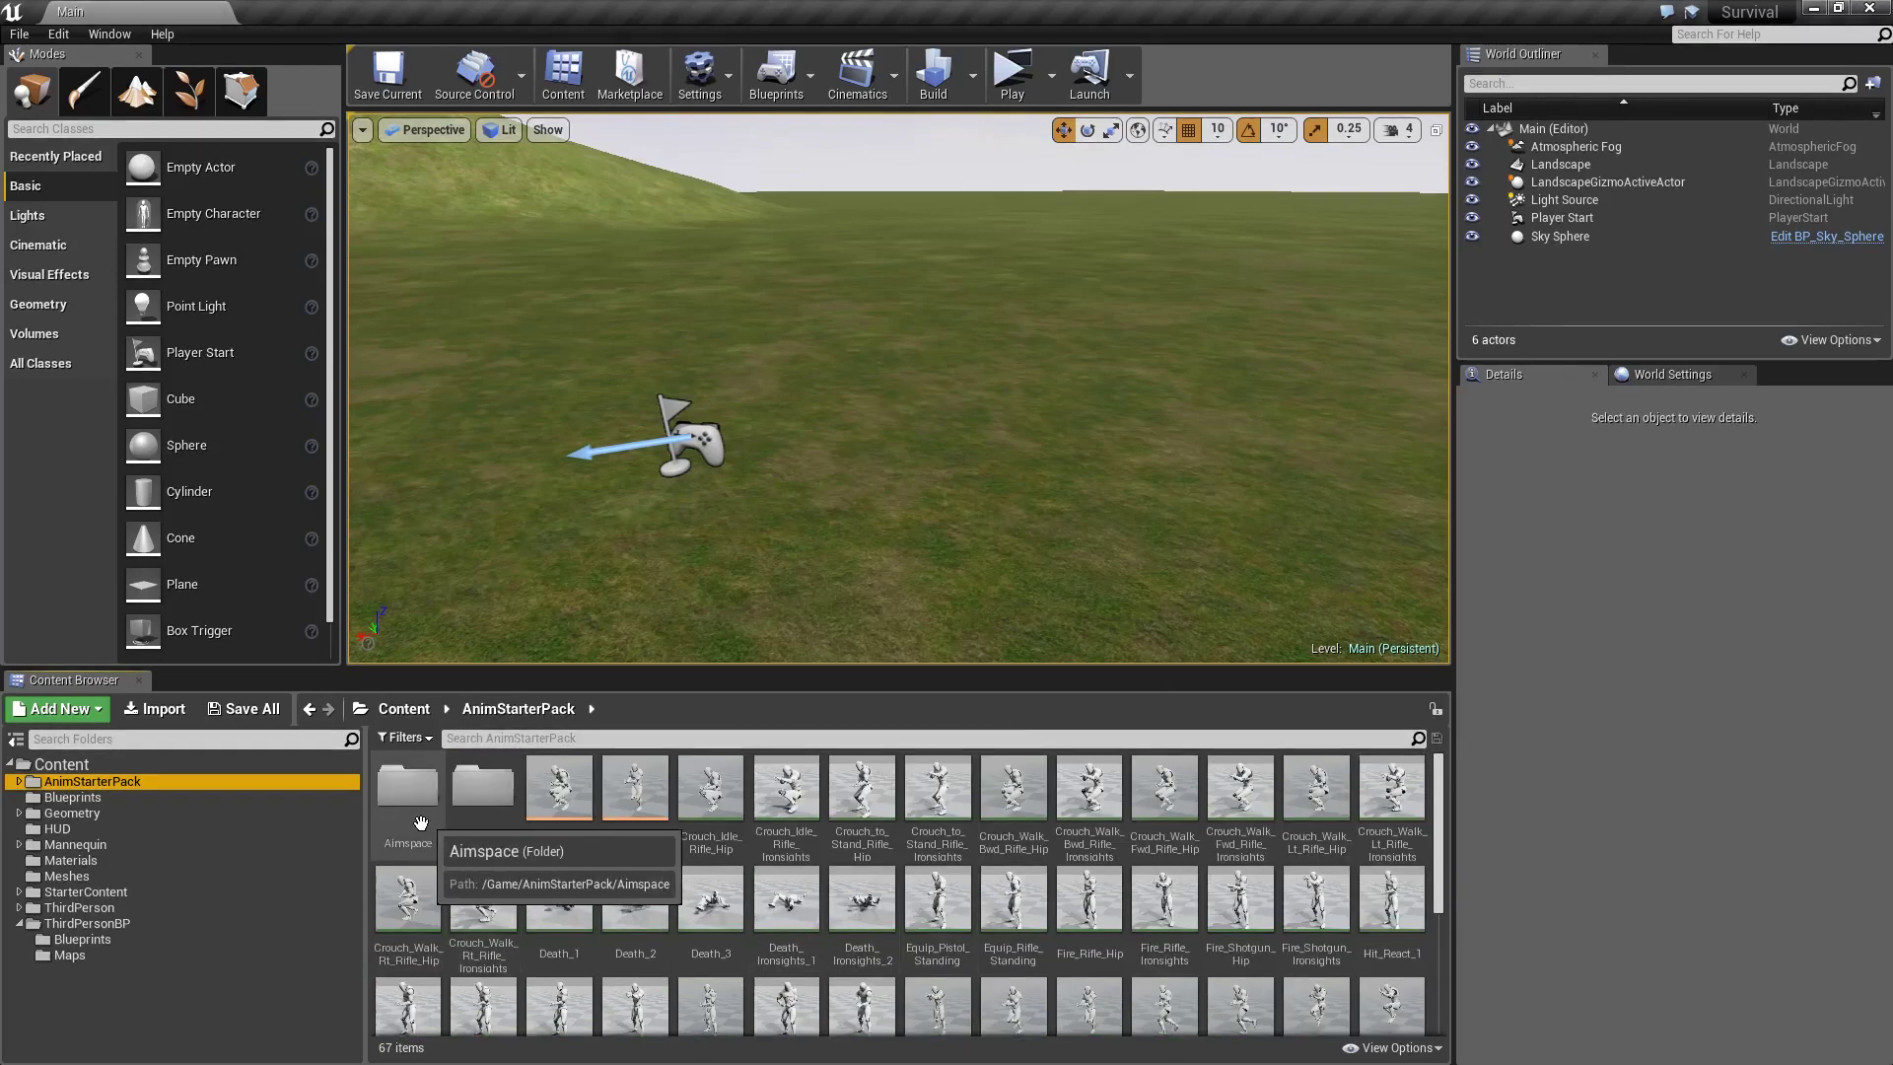
pyautogui.doubleClick(405, 789)
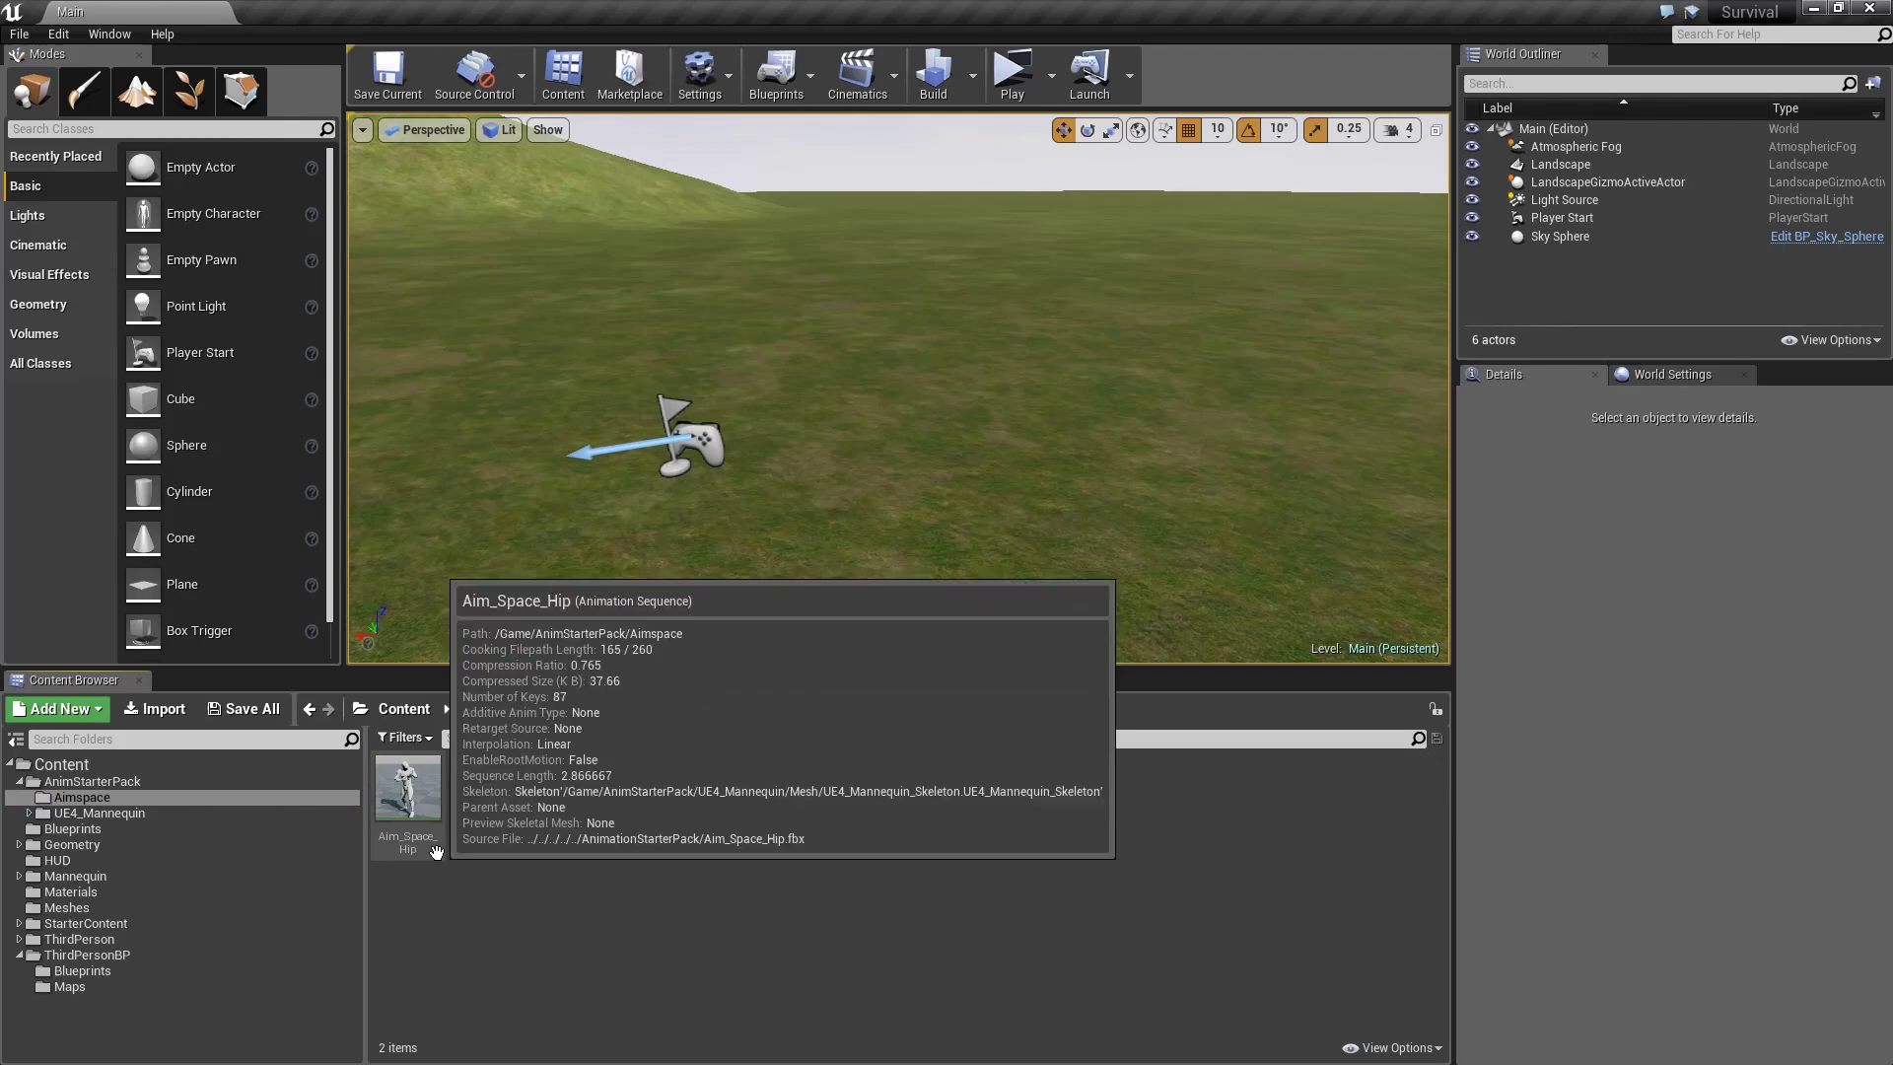
pyautogui.click(483, 789)
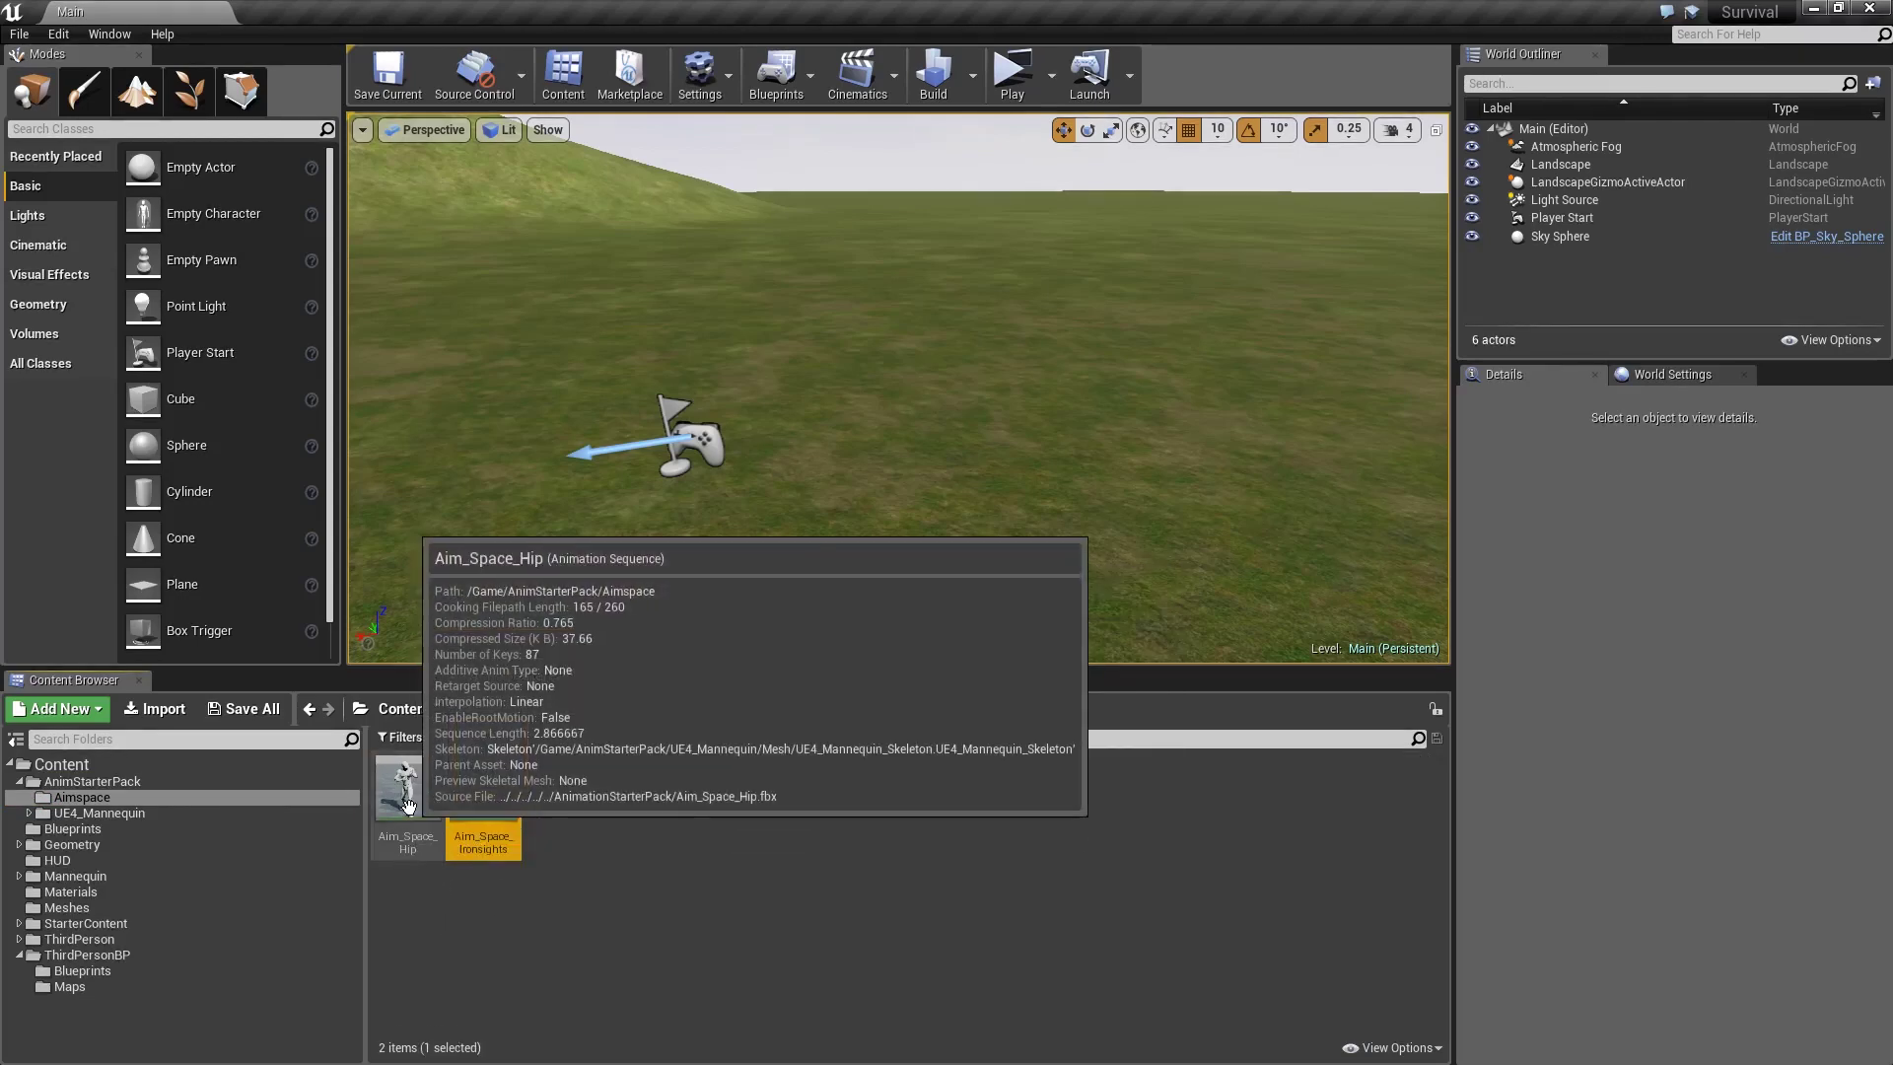
pyautogui.doubleClick(483, 810)
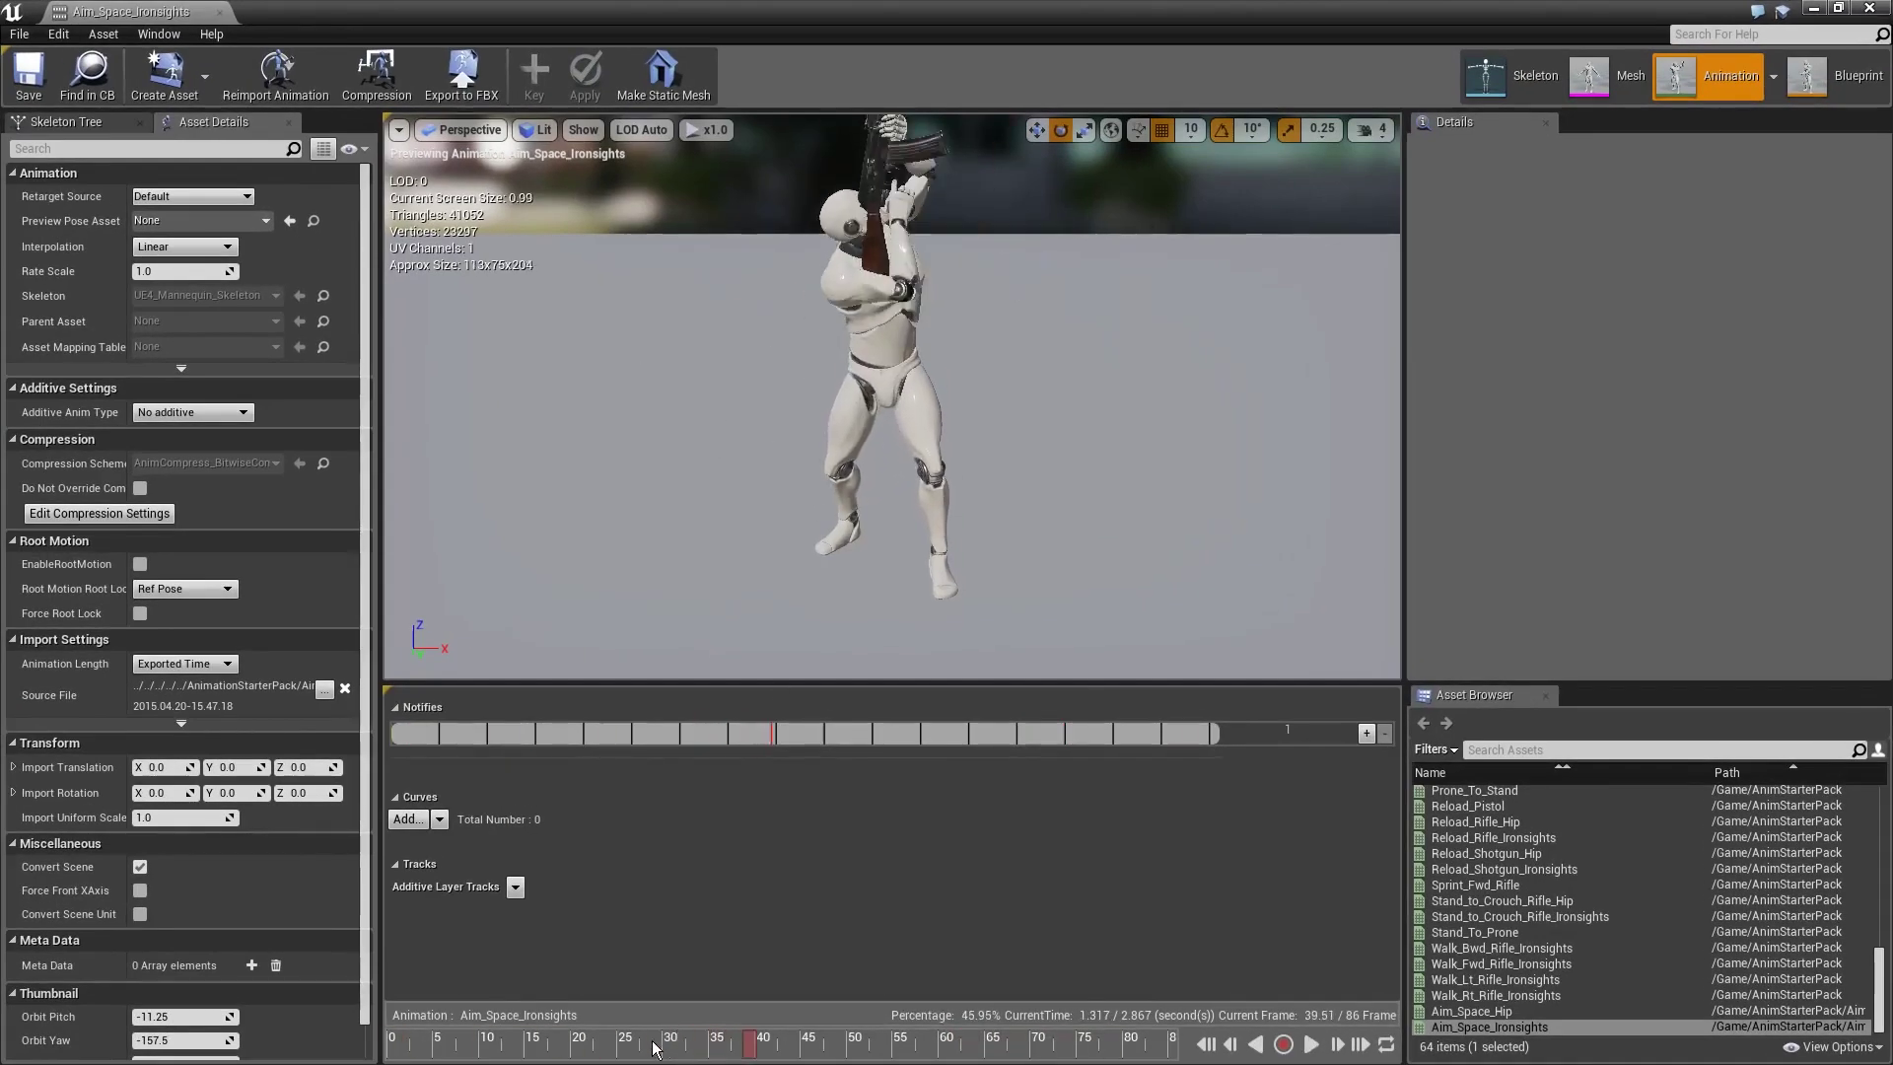
# Scrub the Aim_Space_Ironsights timeline to view the aim poses, leaving it at frame 0
pyautogui.moveTo(673, 1040); pyautogui.dragTo(366, 1048)
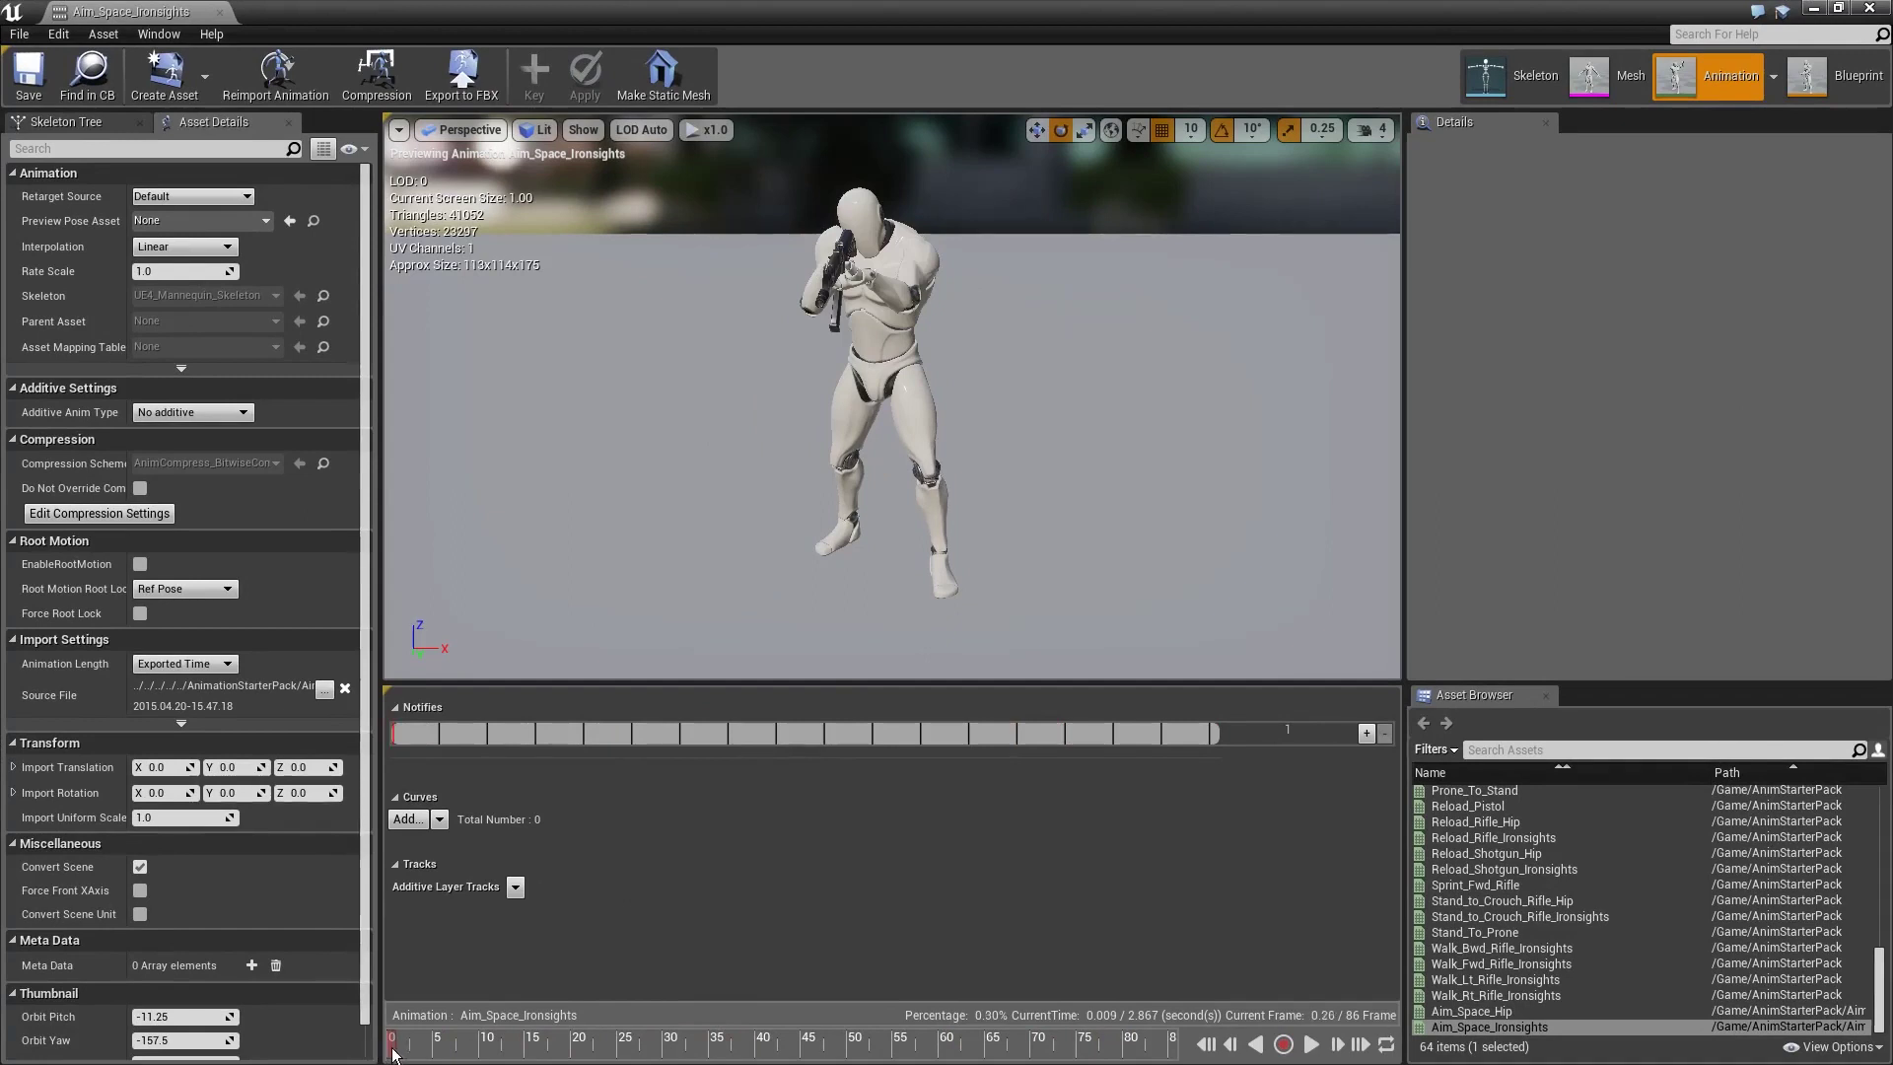
pyautogui.moveTo(393, 1053)
pyautogui.mouseDown()
pyautogui.moveTo(1063, 1049)
pyautogui.moveTo(391, 1051)
pyautogui.mouseUp()
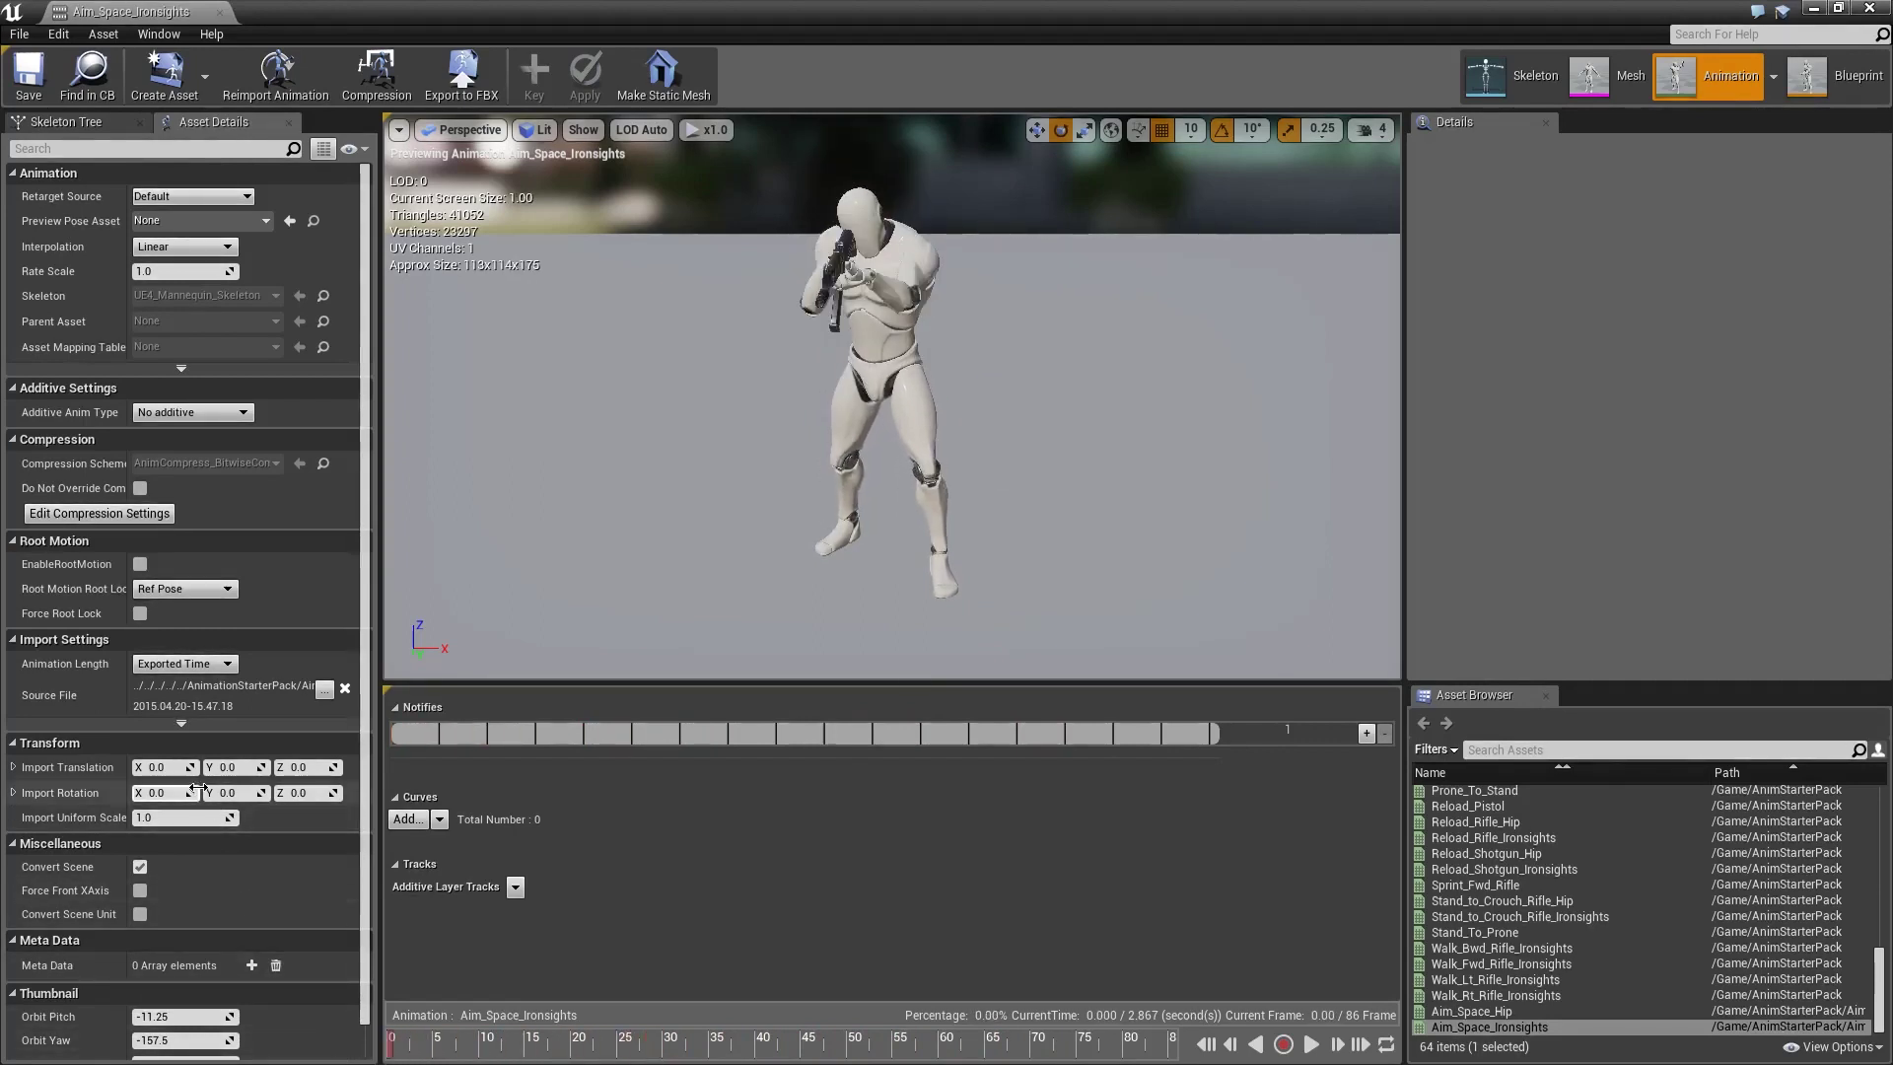
# Save and close Aim_Space_Ironsights, then duplicate it as Ironsights_Forward
pyautogui.click(41, 85)
pyautogui.click(1869, 8)
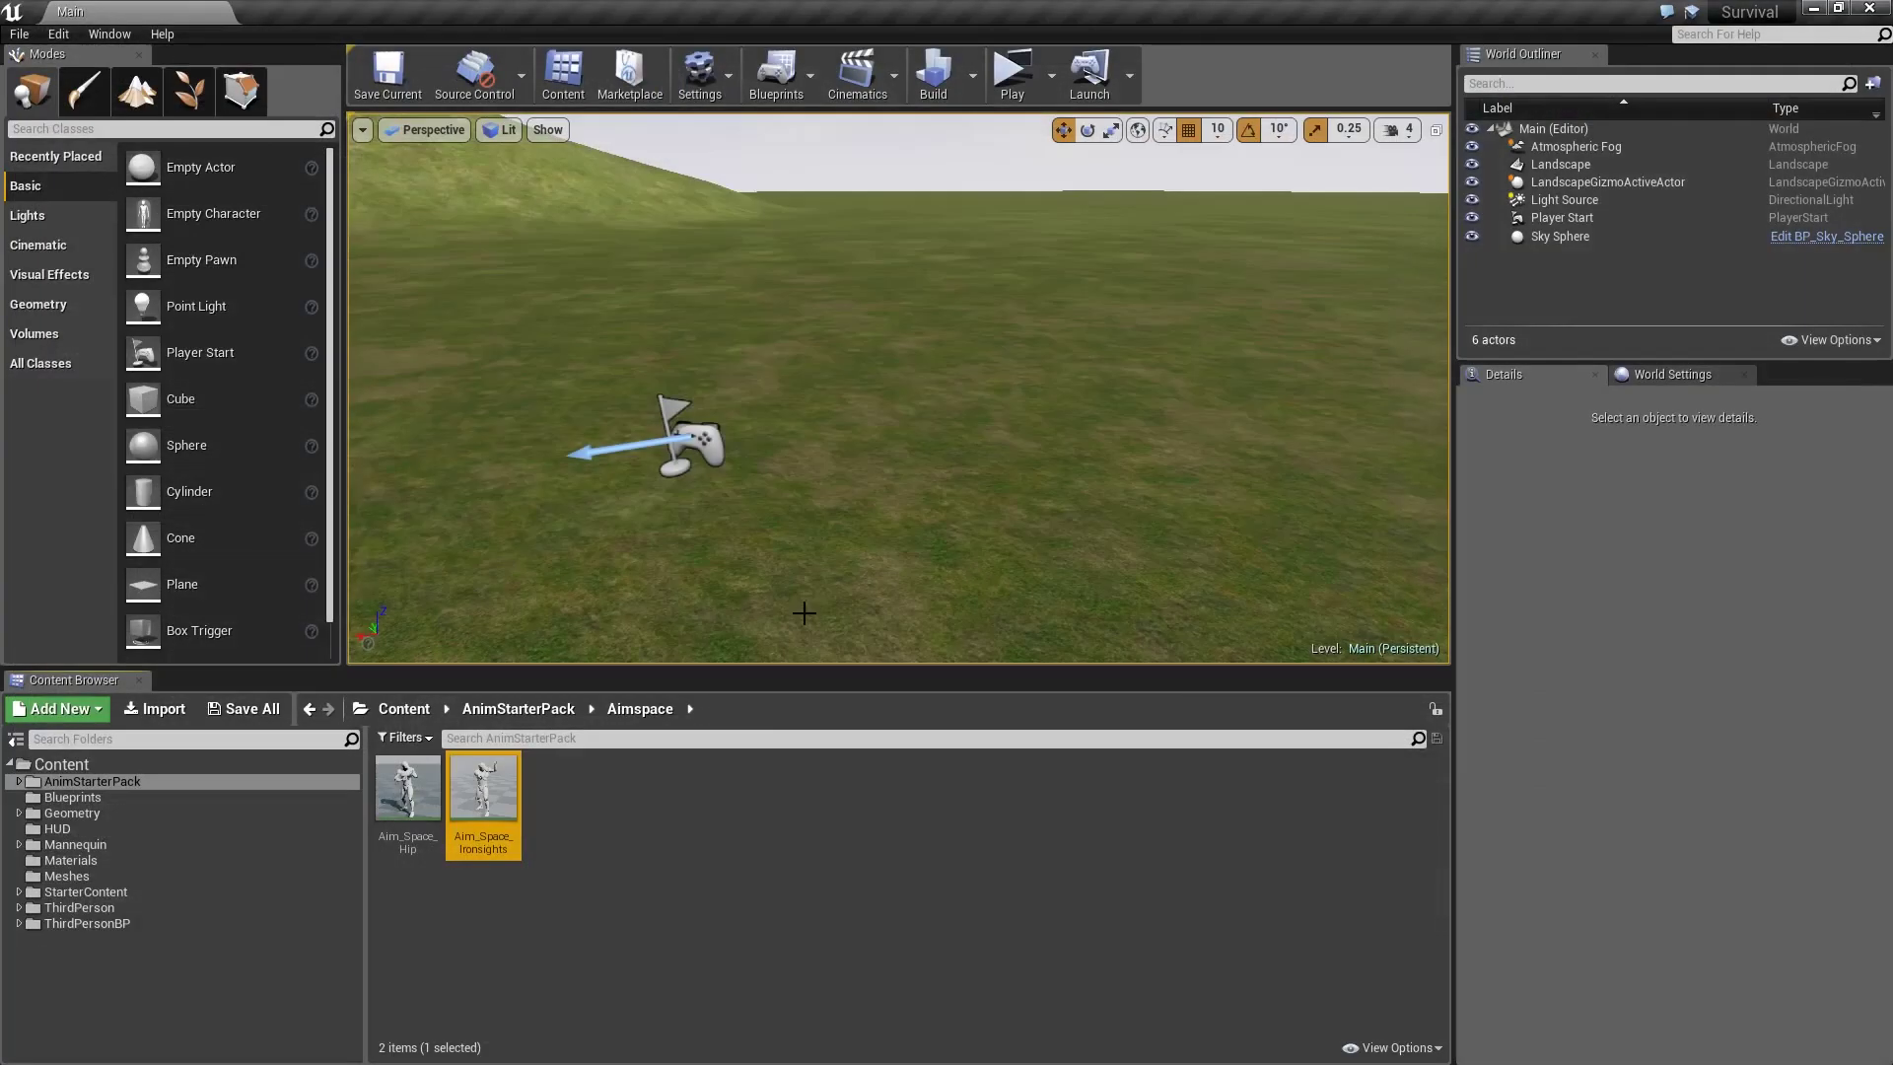
pyautogui.rightClick(565, 781)
pyautogui.click(483, 794)
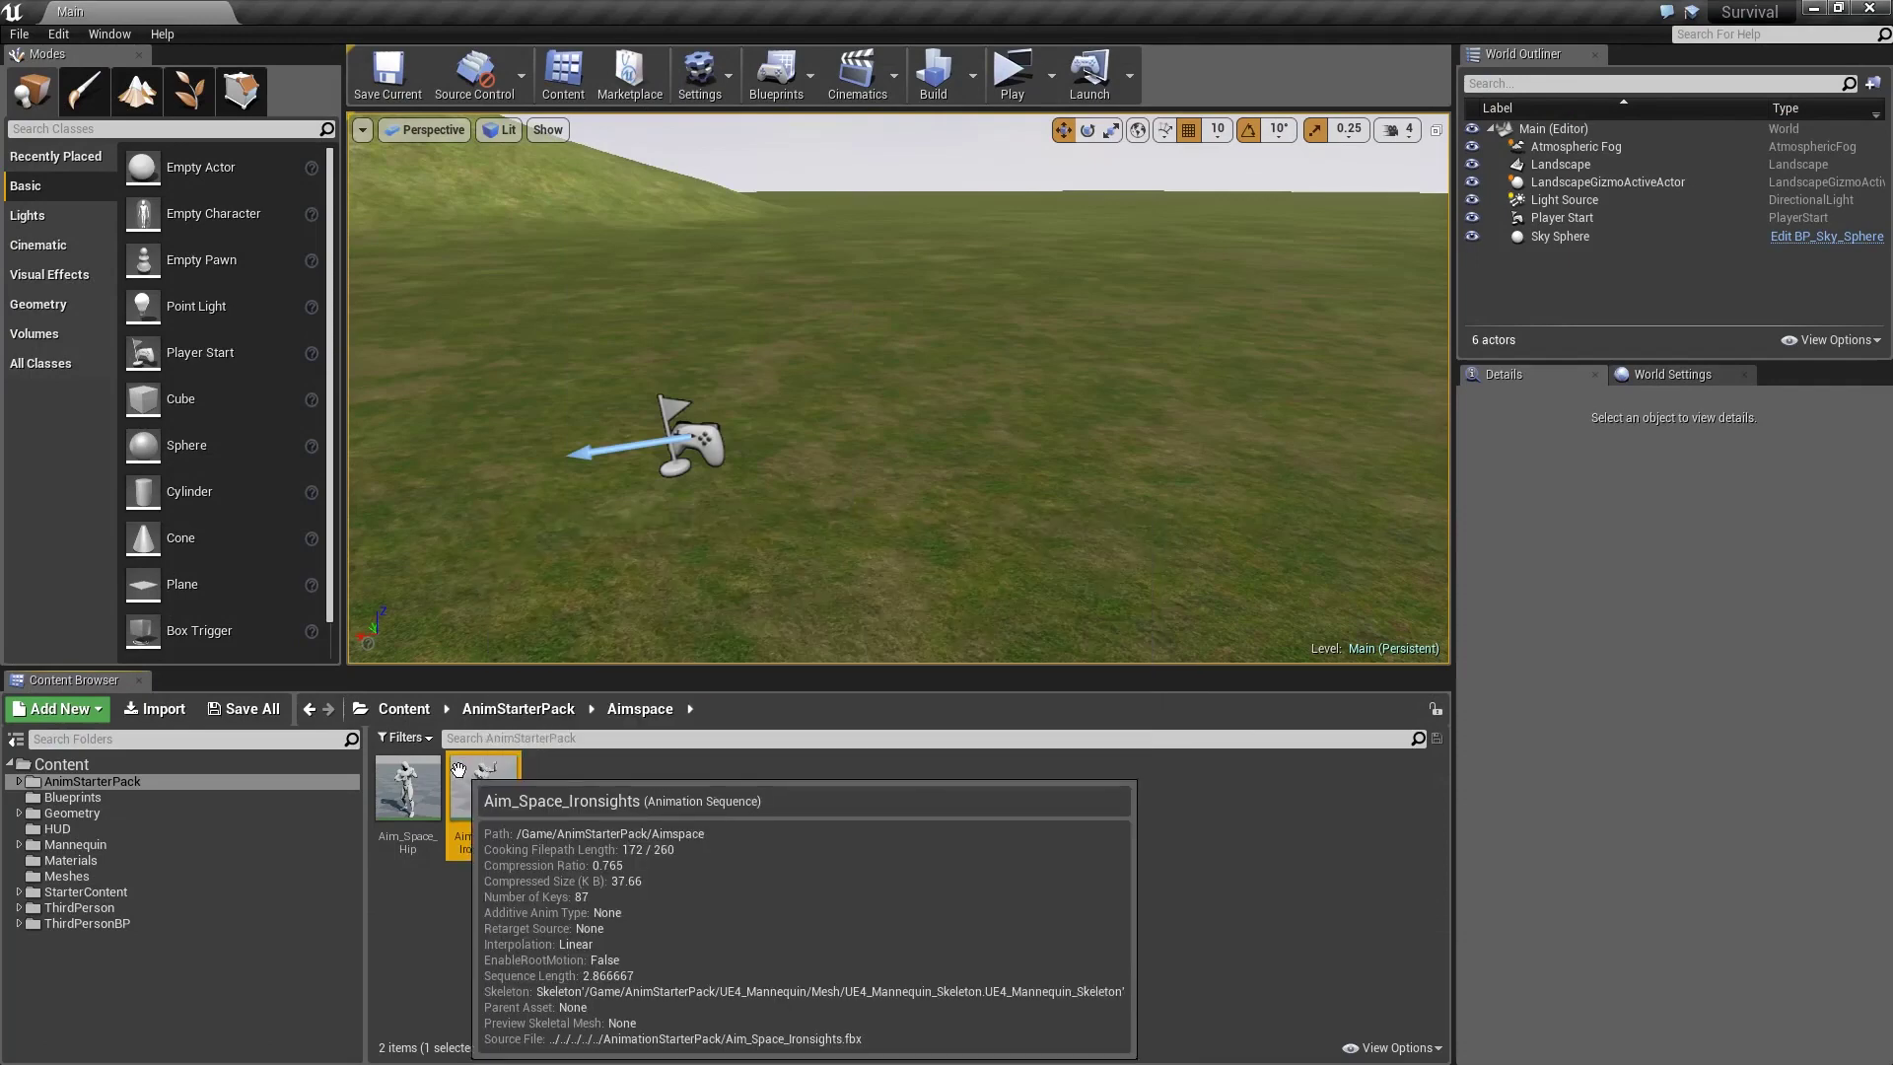
pyautogui.hotkey('ctrl', 'w')
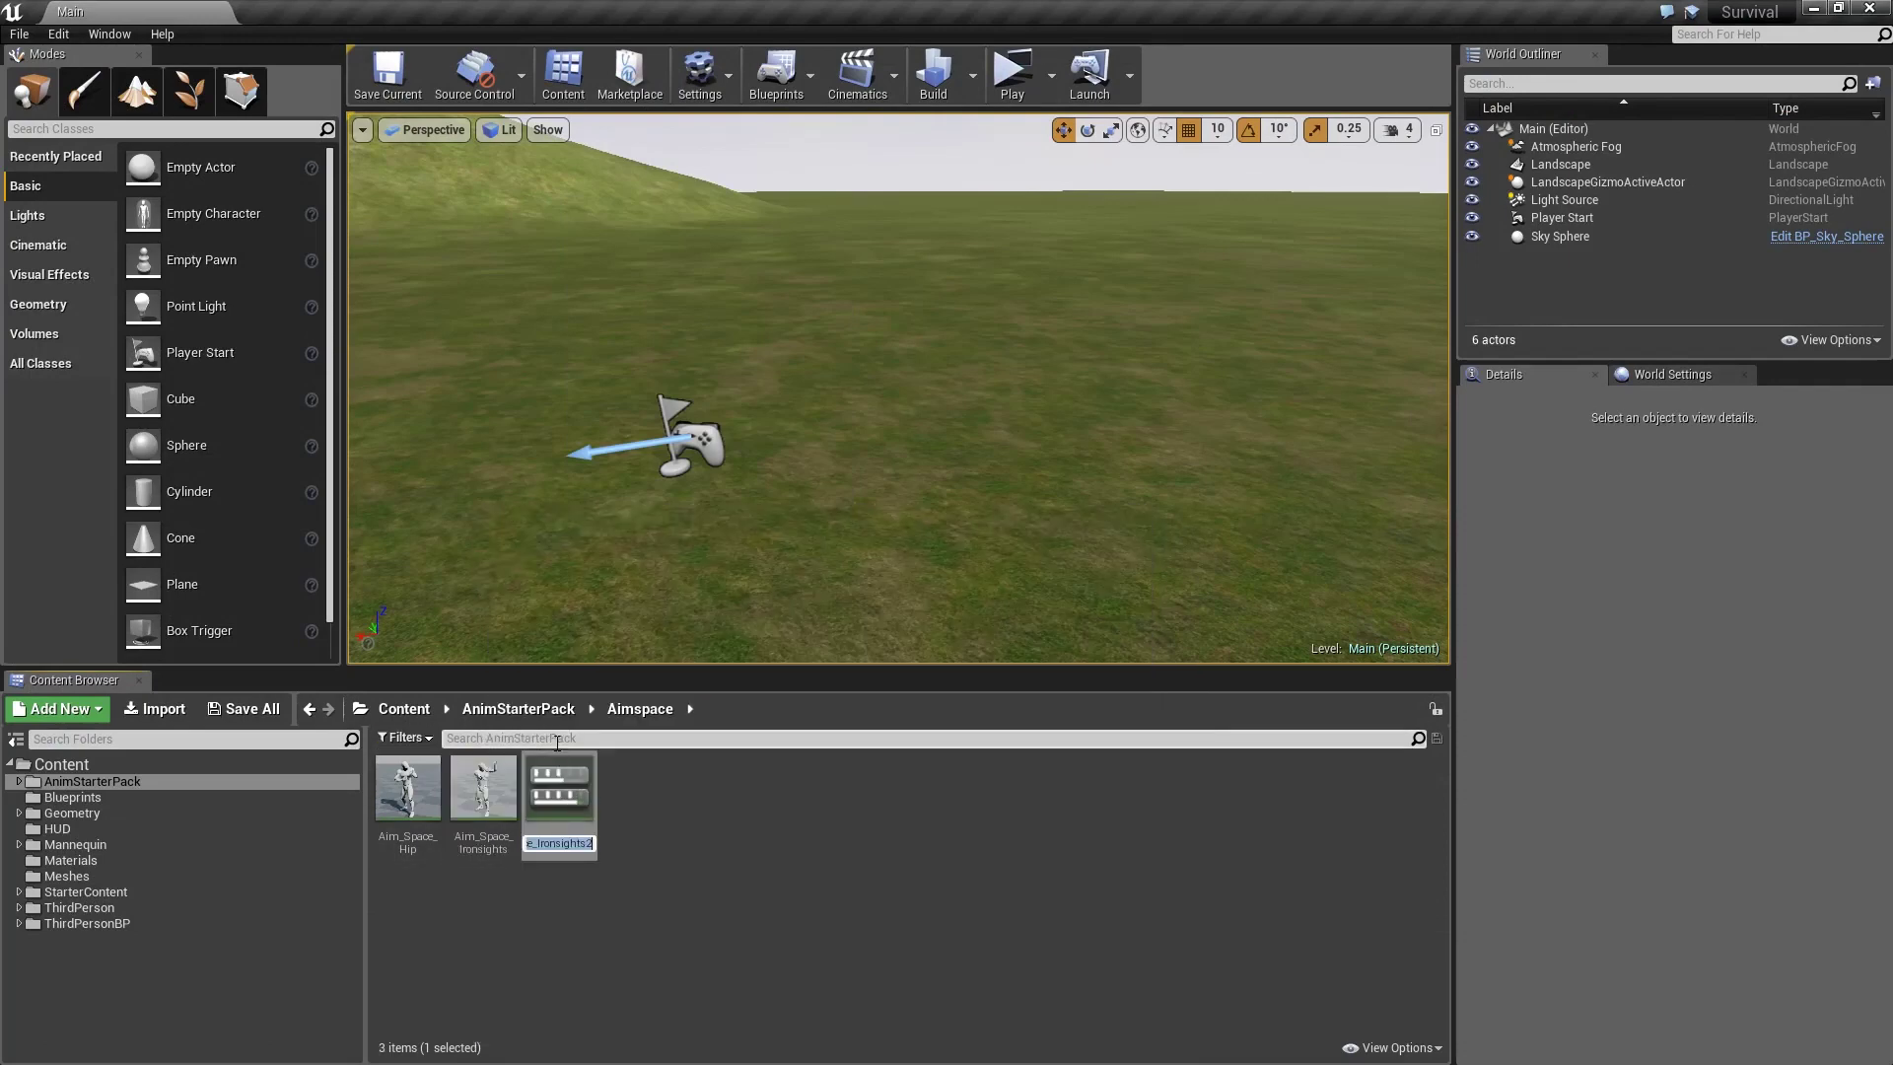
pyautogui.press('BackSpace')
pyautogui.write('Ironsights_F')
pyautogui.write('orward')
pyautogui.press('Return')
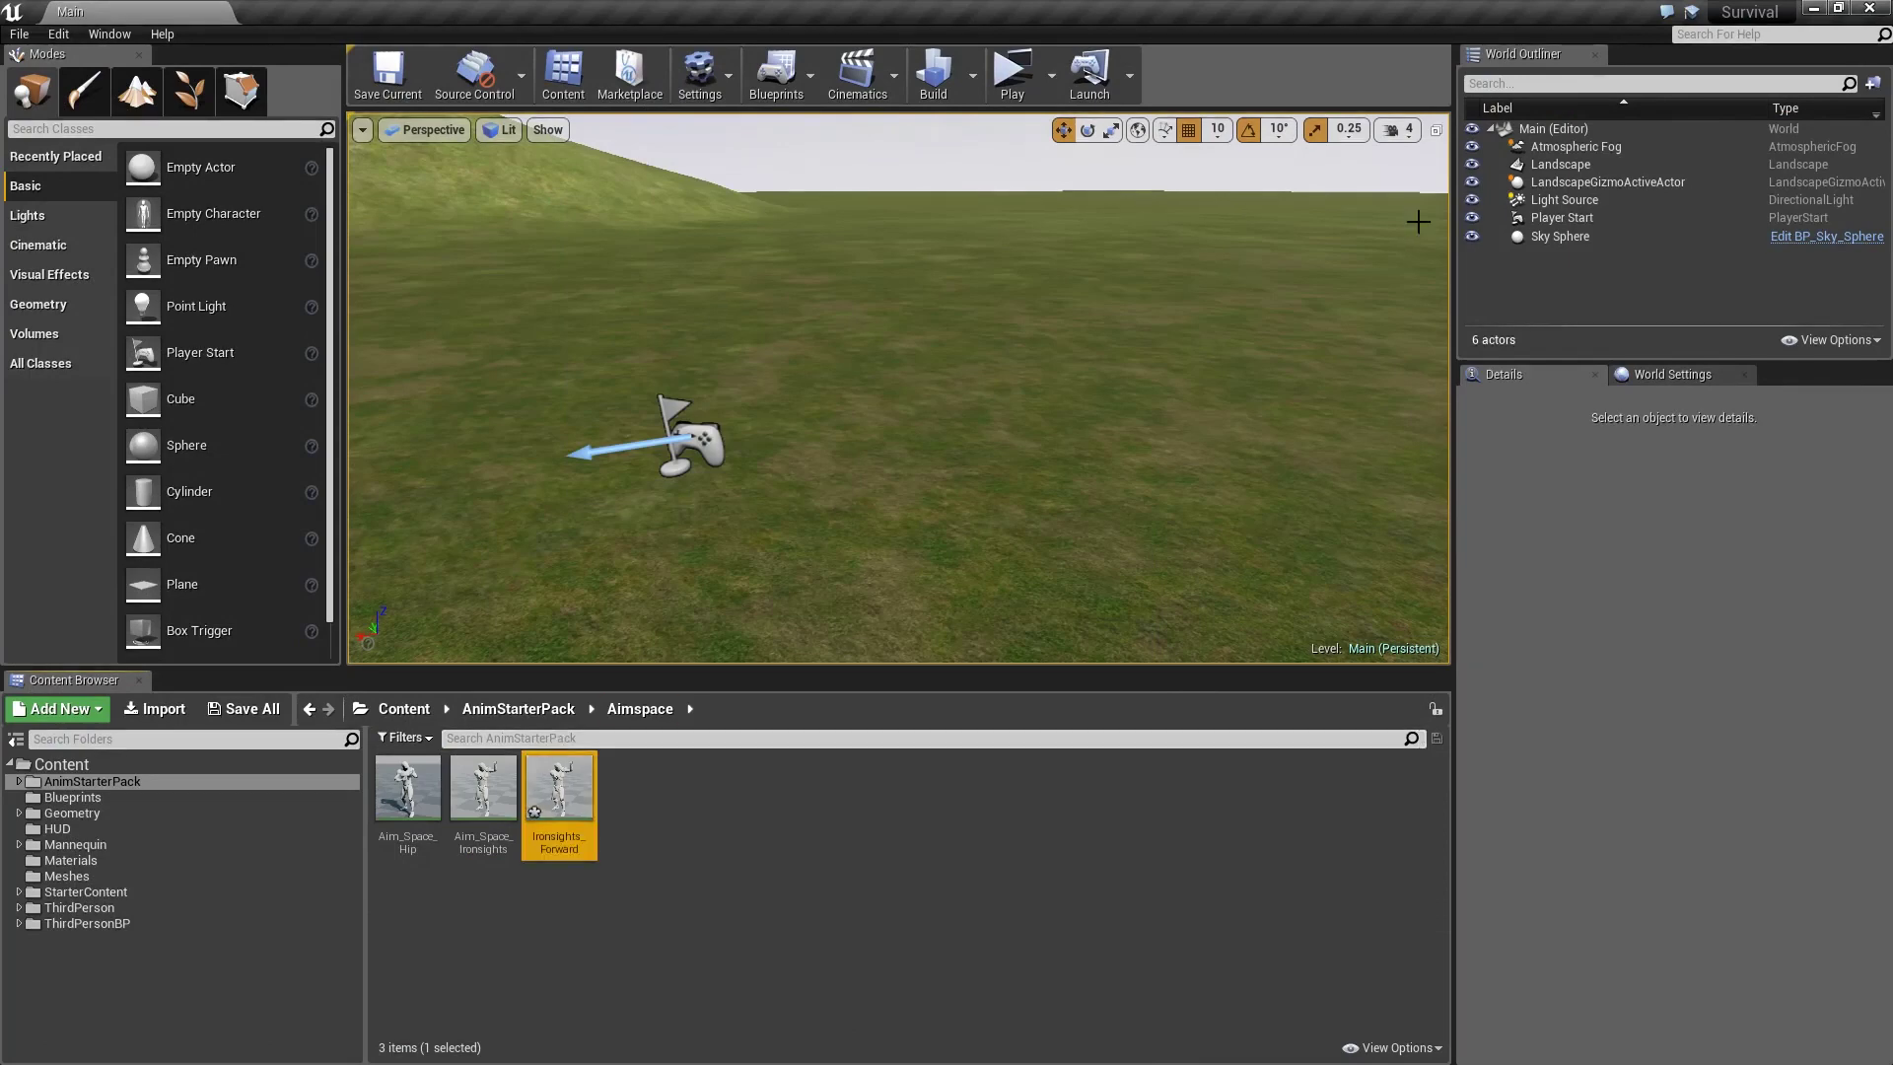
# Duplicate the animation again and name the copy Ironsights_Up
pyautogui.hotkey('ctrl', 'w')
pyautogui.press('End')
pyautogui.press('BackSpace')
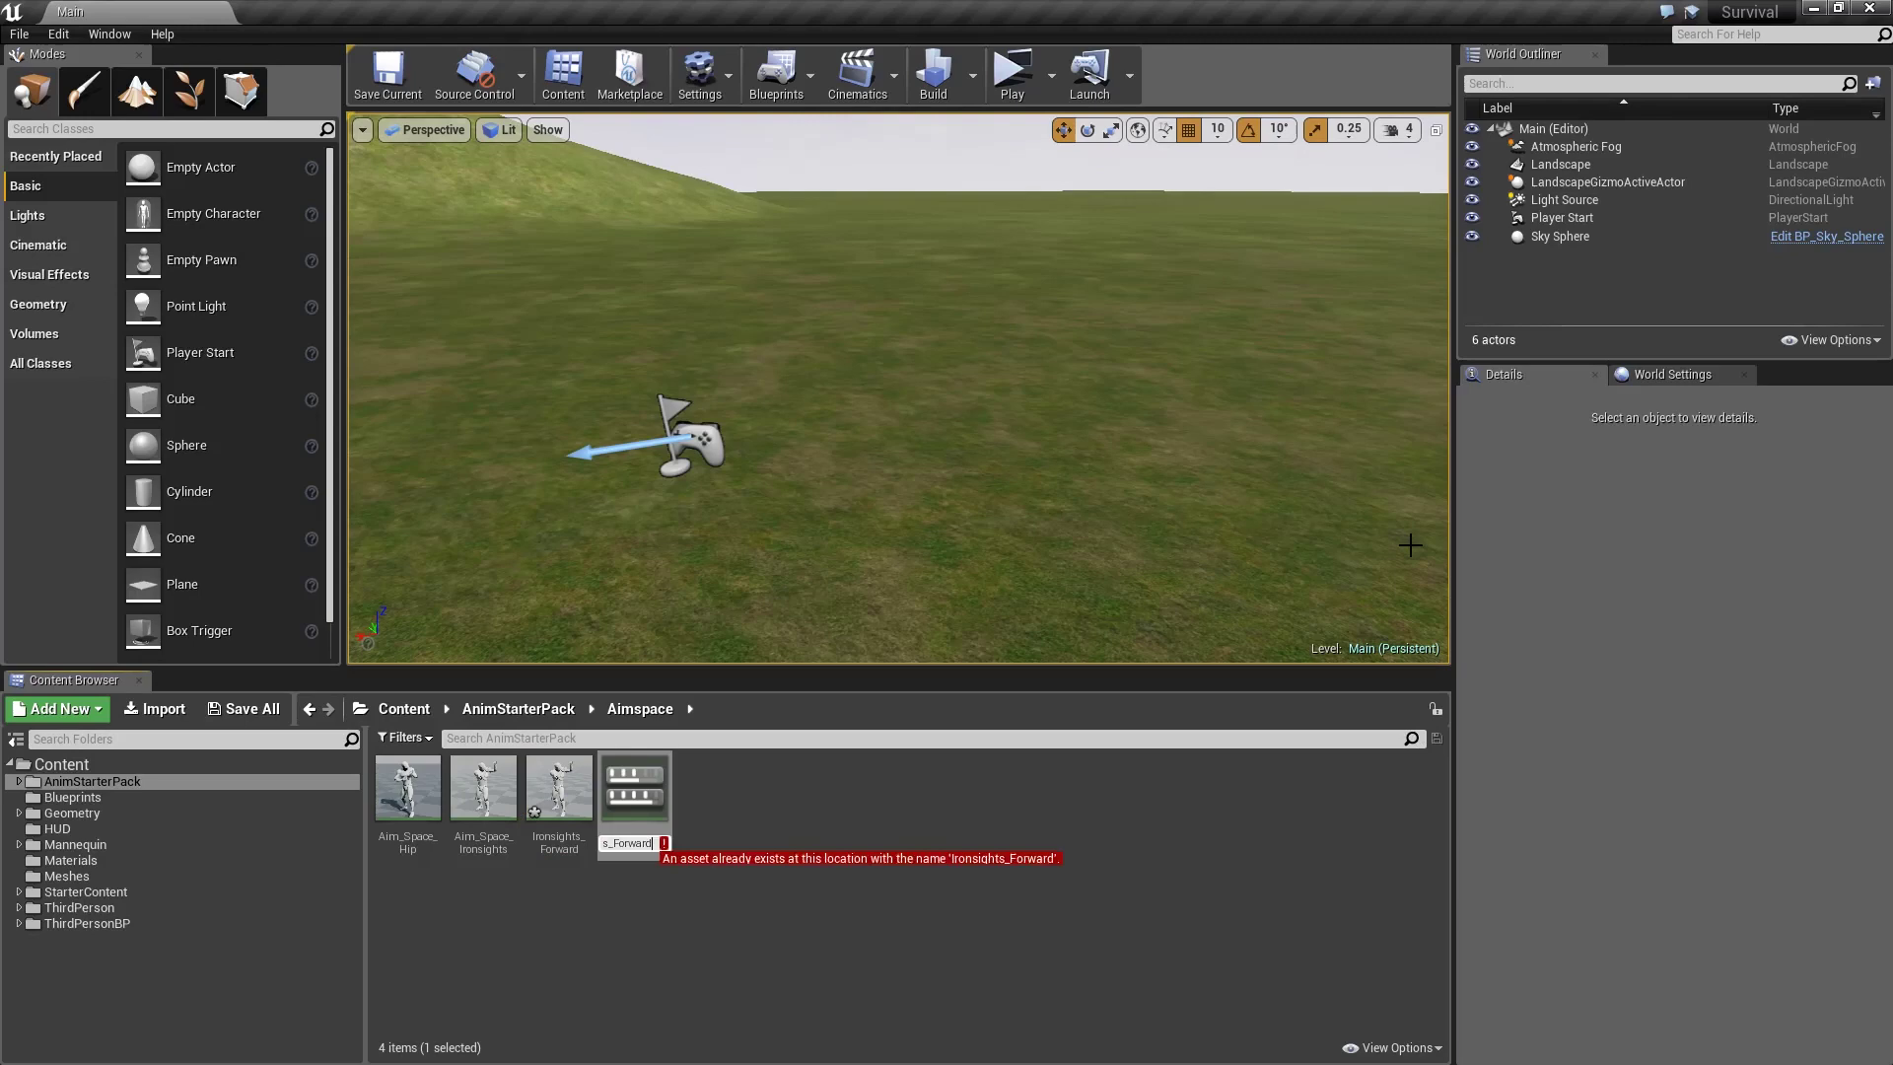
pyautogui.press('BackSpace')
pyautogui.press('BackSpace')
pyautogui.press('BackSpace')
pyautogui.write('Up')
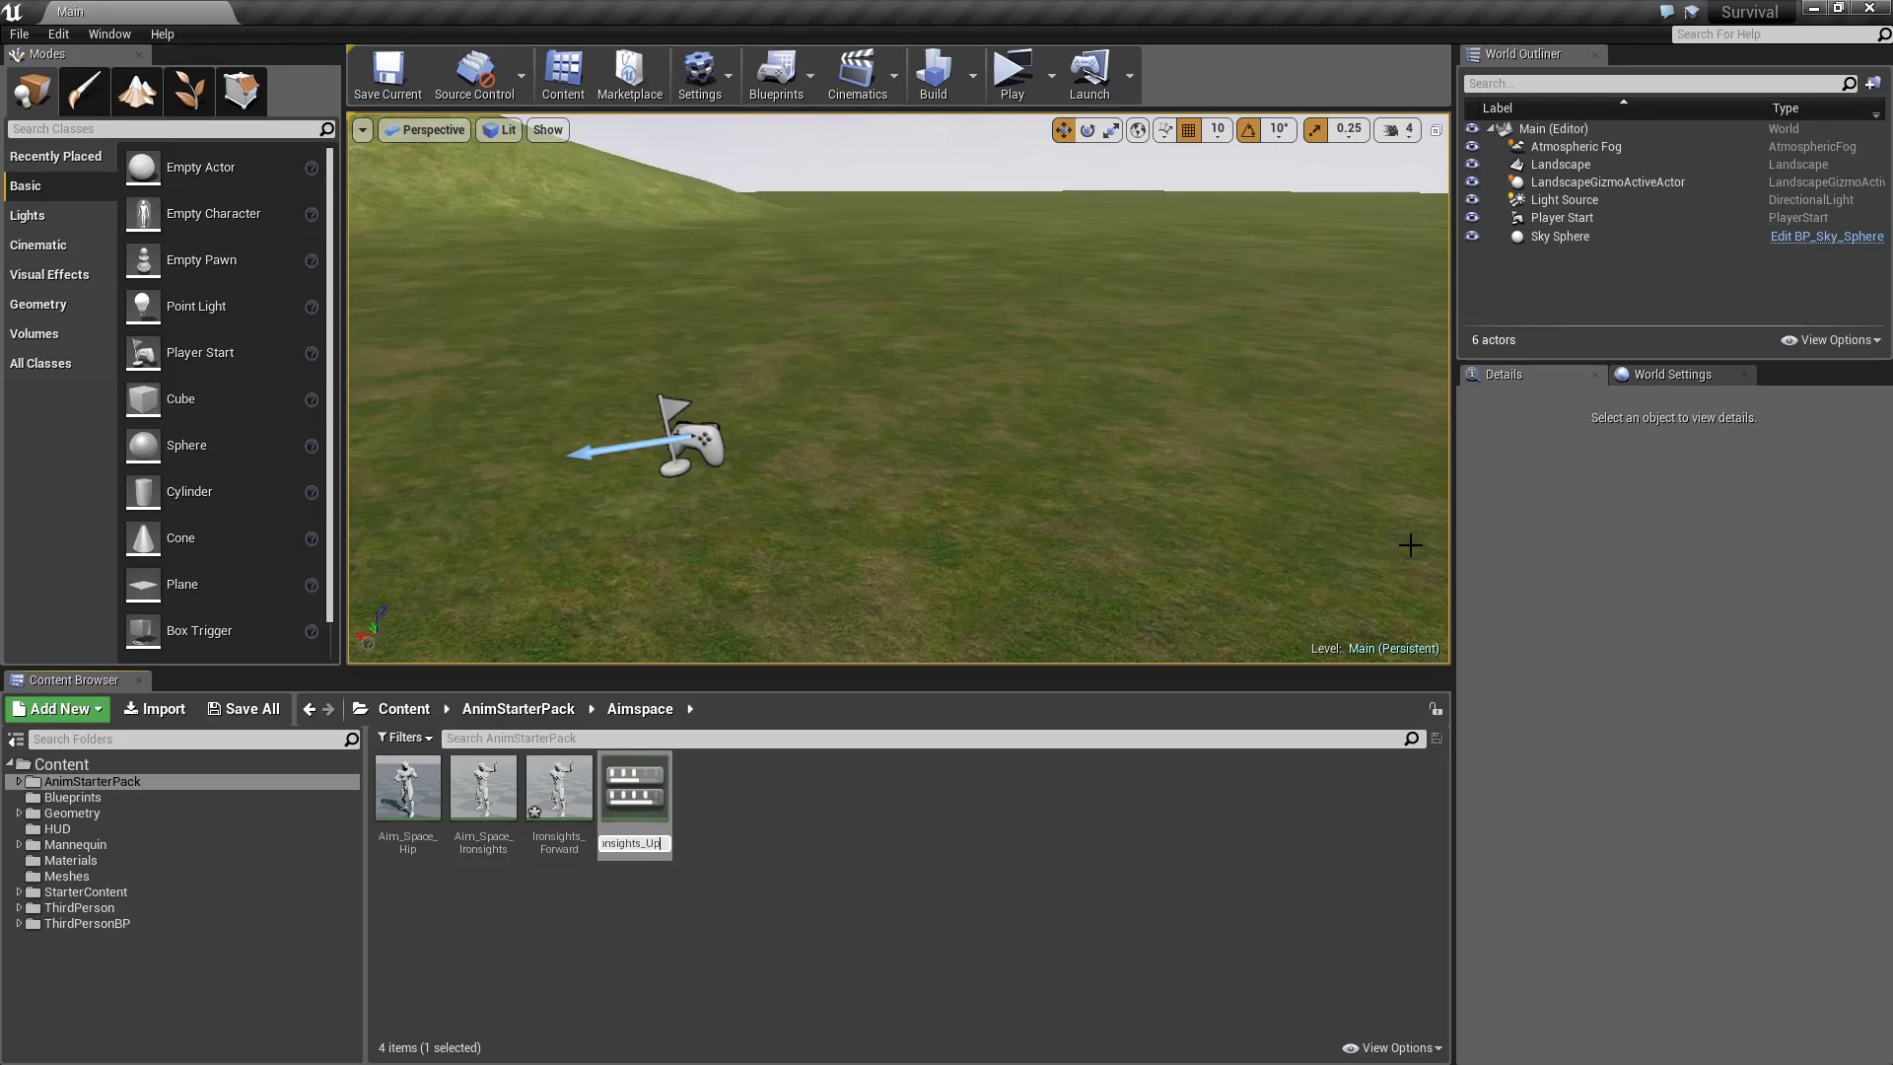
pyautogui.press('Return')
# Make a third copy named Ironsights_Down and open it to preview
pyautogui.hotkey('ctrl', 'w')
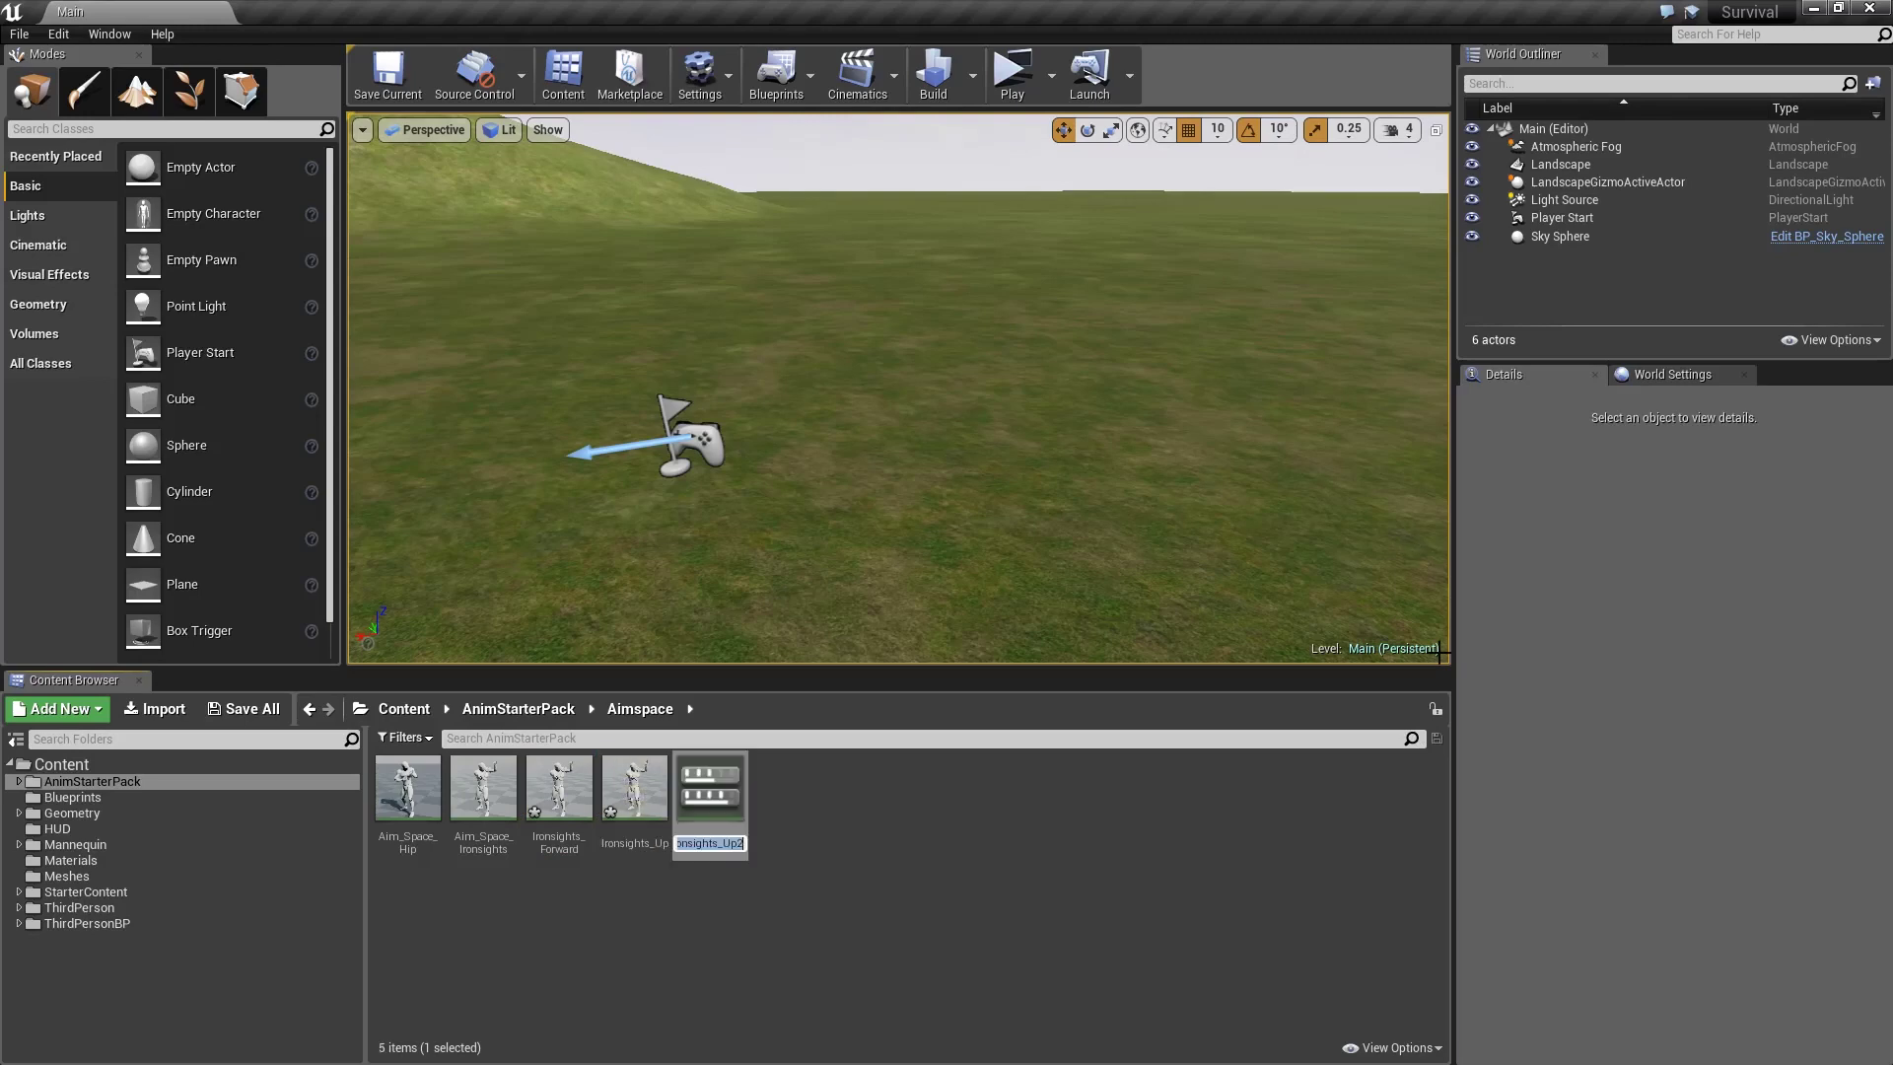
pyautogui.press('End')
pyautogui.press('BackSpace')
pyautogui.press('BackSpace')
pyautogui.press('BackSpace')
pyautogui.press('BackSpace')
pyautogui.press('Return')
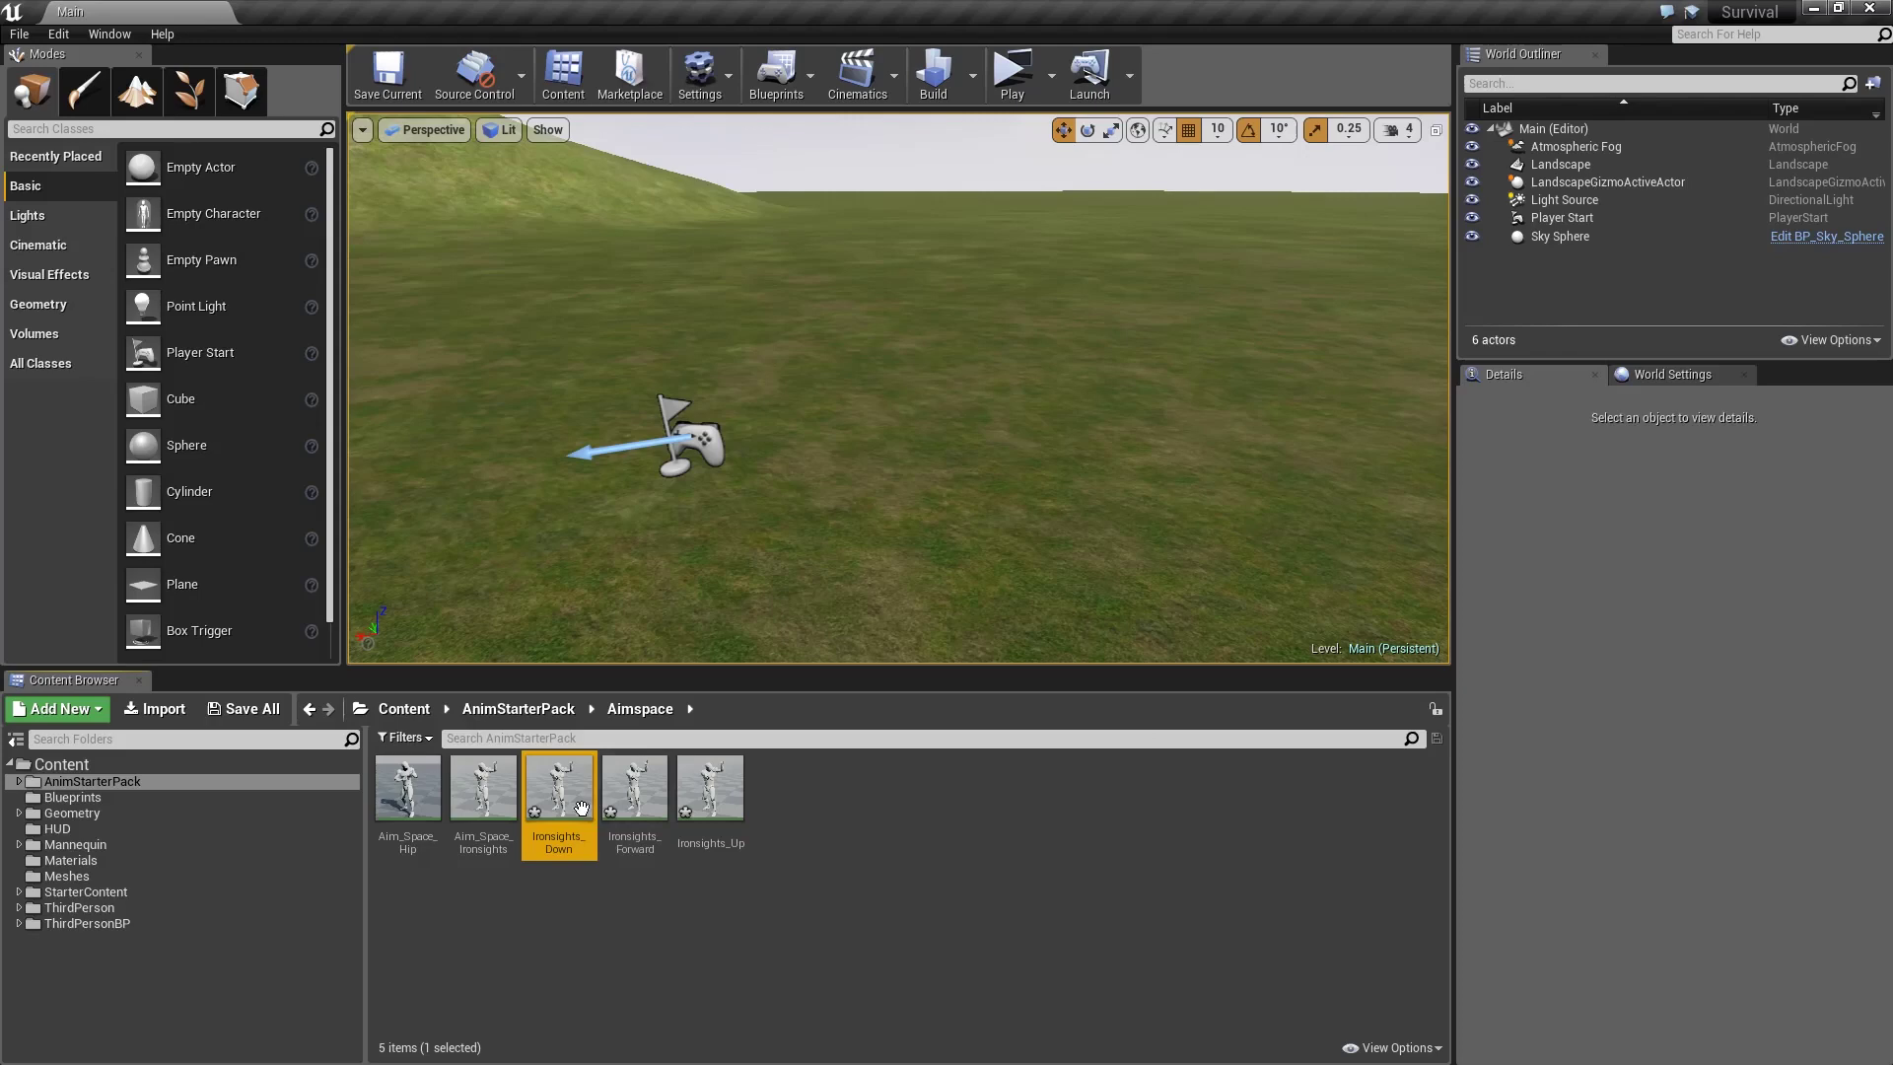
pyautogui.moveTo(636, 807)
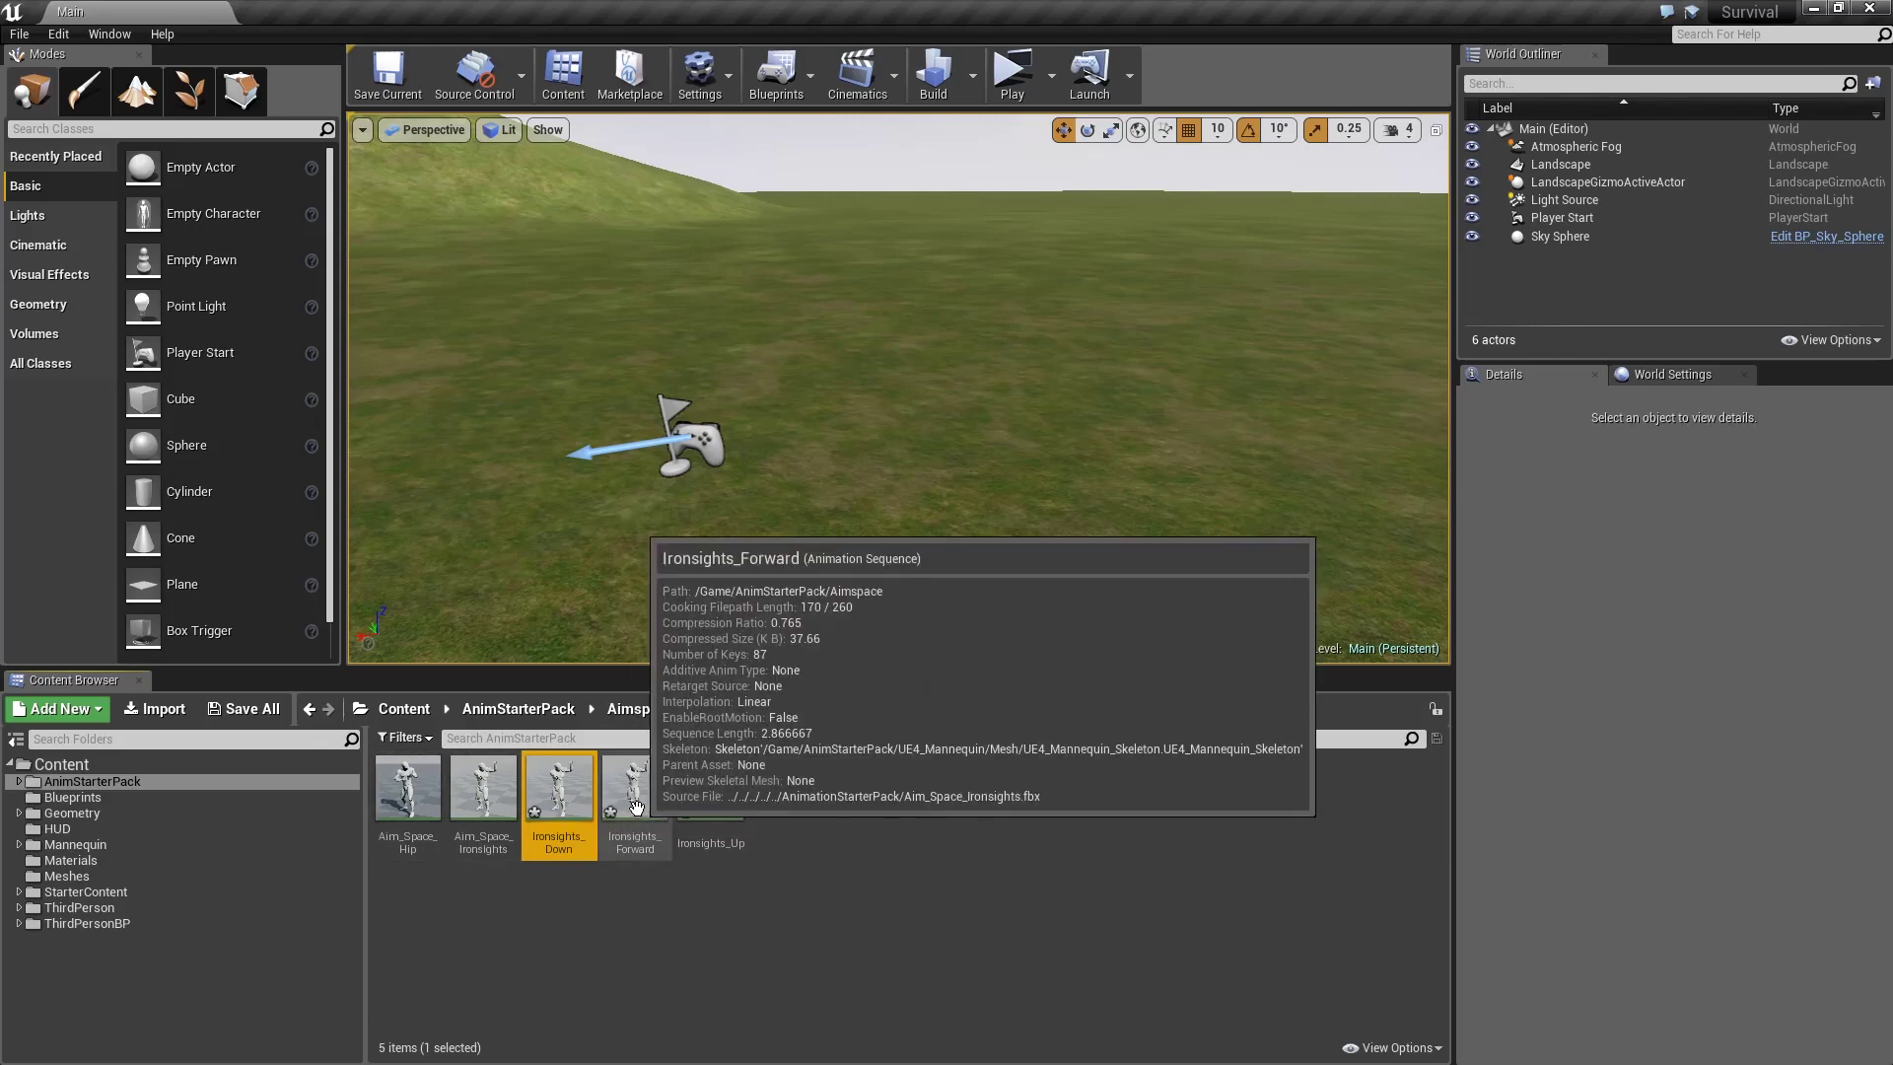
pyautogui.keyDown('shift'); pyautogui.click(710, 803); pyautogui.keyUp('shift')
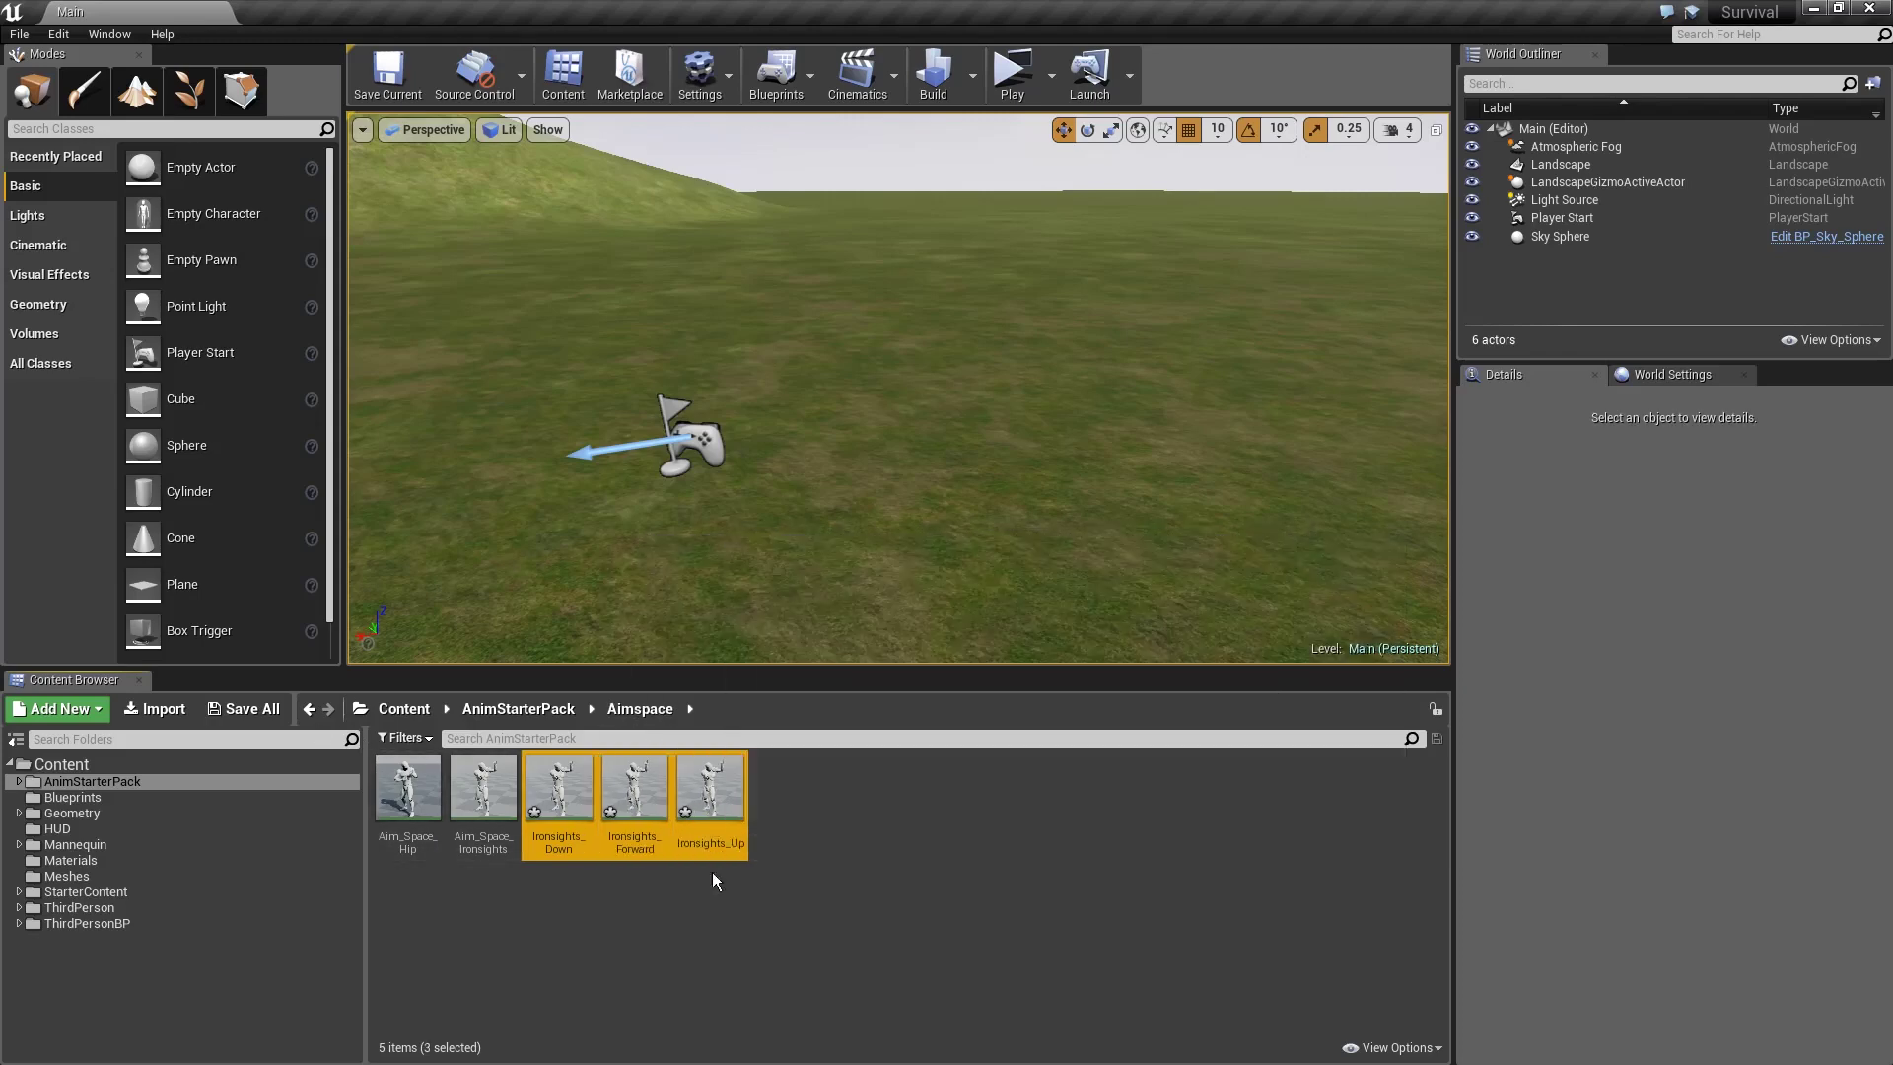
pyautogui.doubleClick(551, 788)
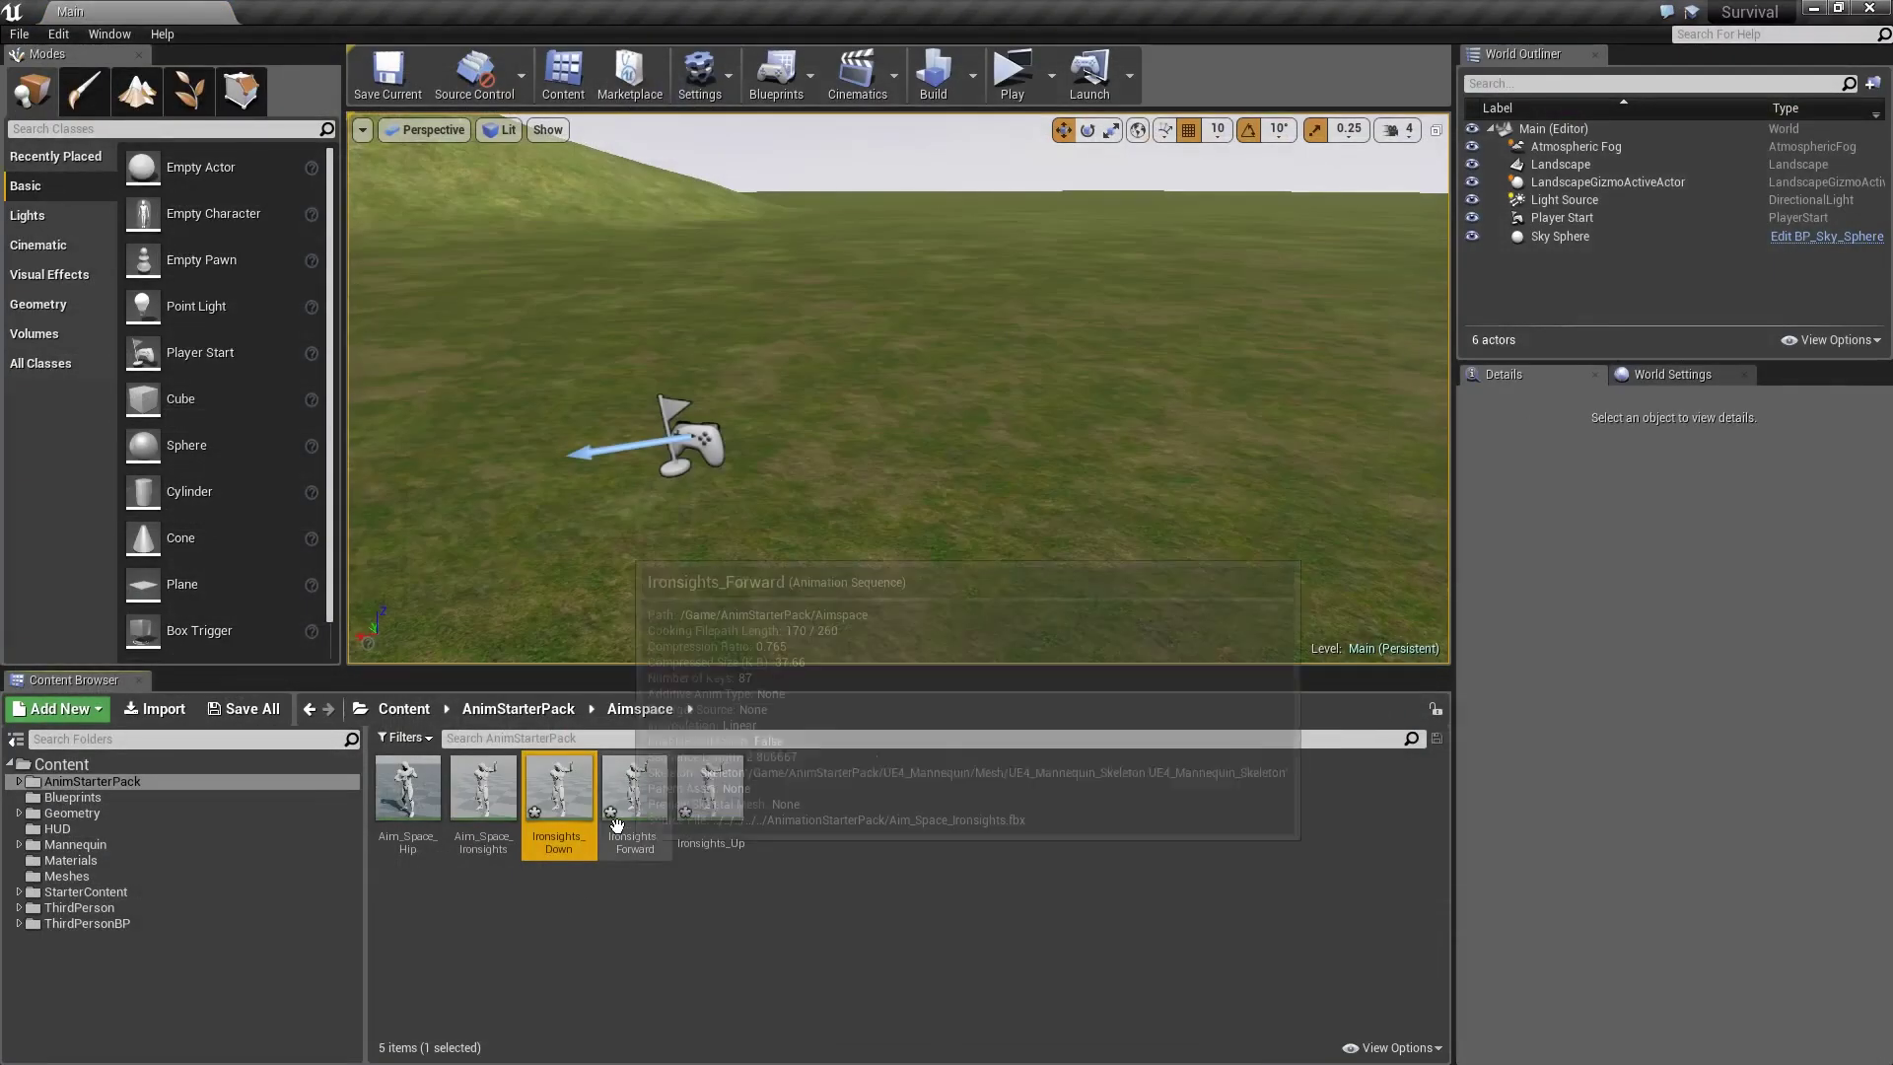
# Edit the three Ironsights sequences together in the property matrix, expanding AdditiveSettings
pyautogui.keyDown('shift'); pyautogui.click(712, 799); pyautogui.keyUp('shift')
pyautogui.rightClick(628, 799)
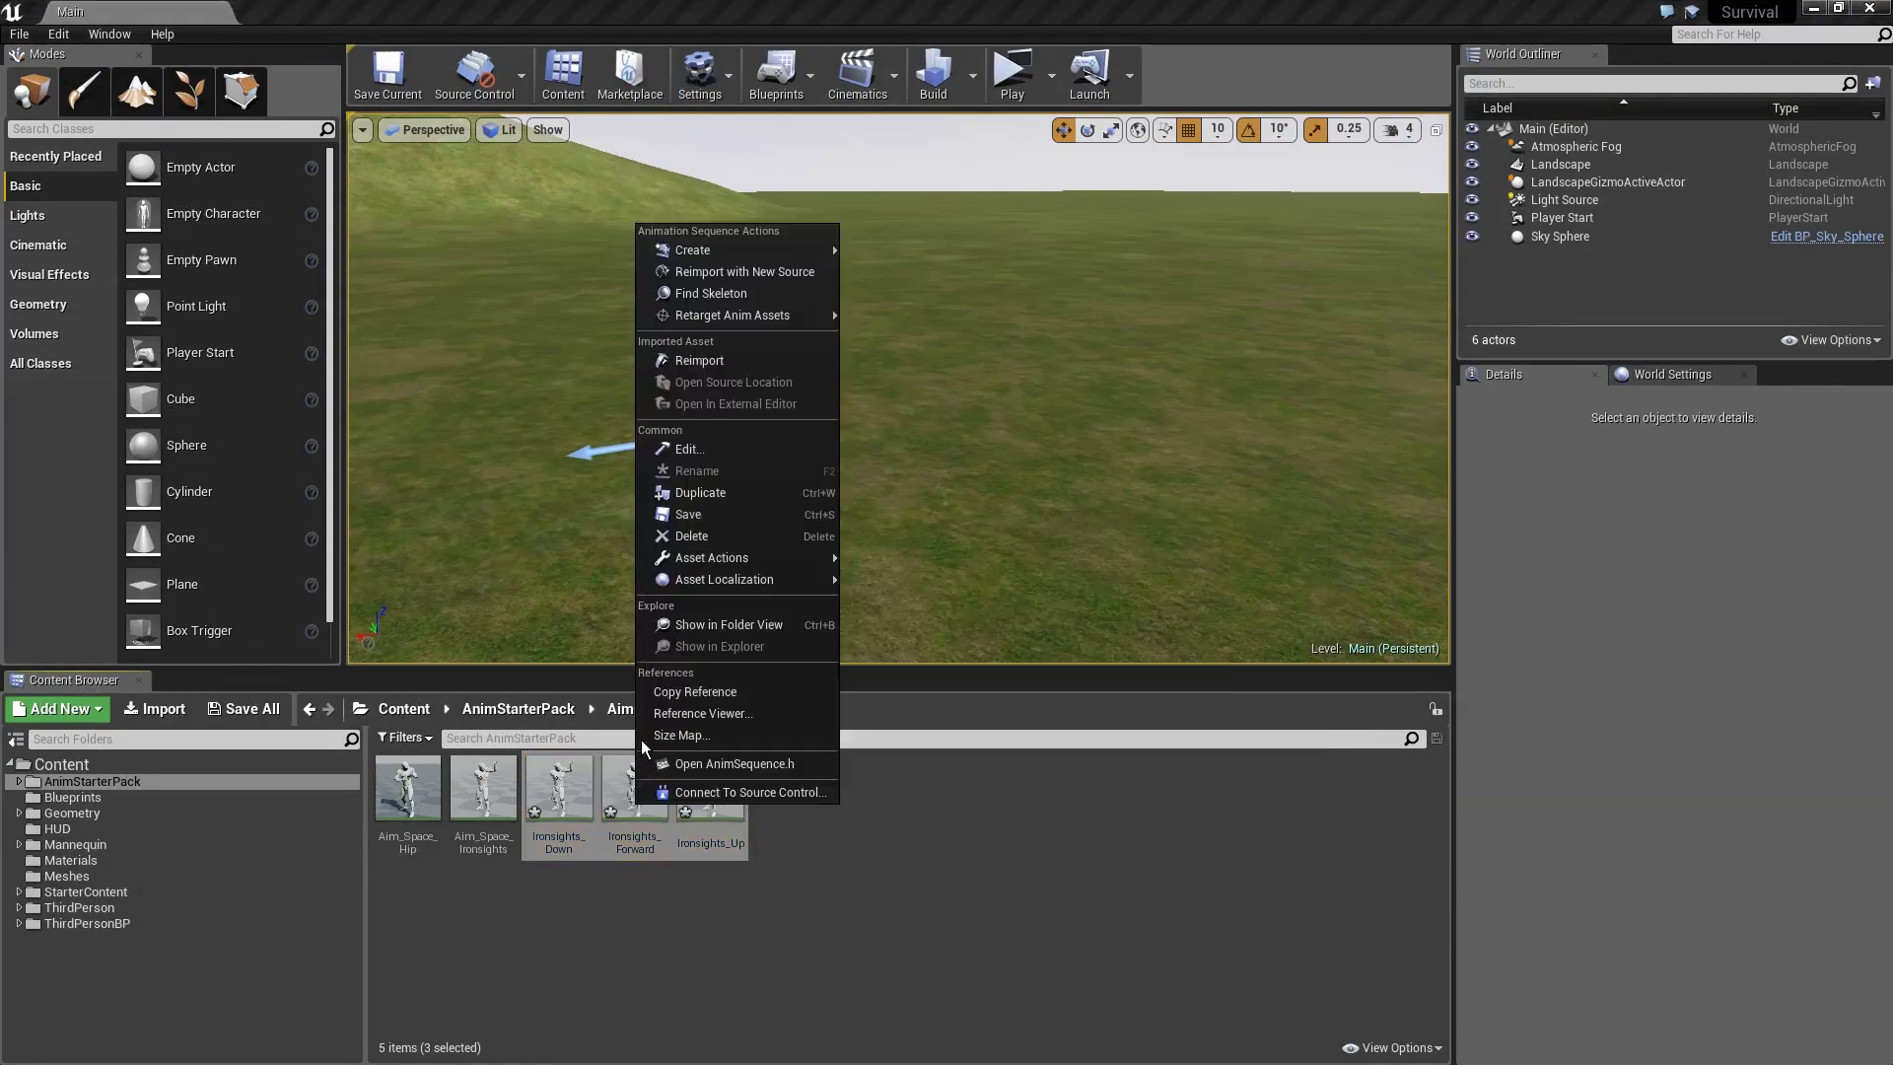
pyautogui.moveTo(747, 560)
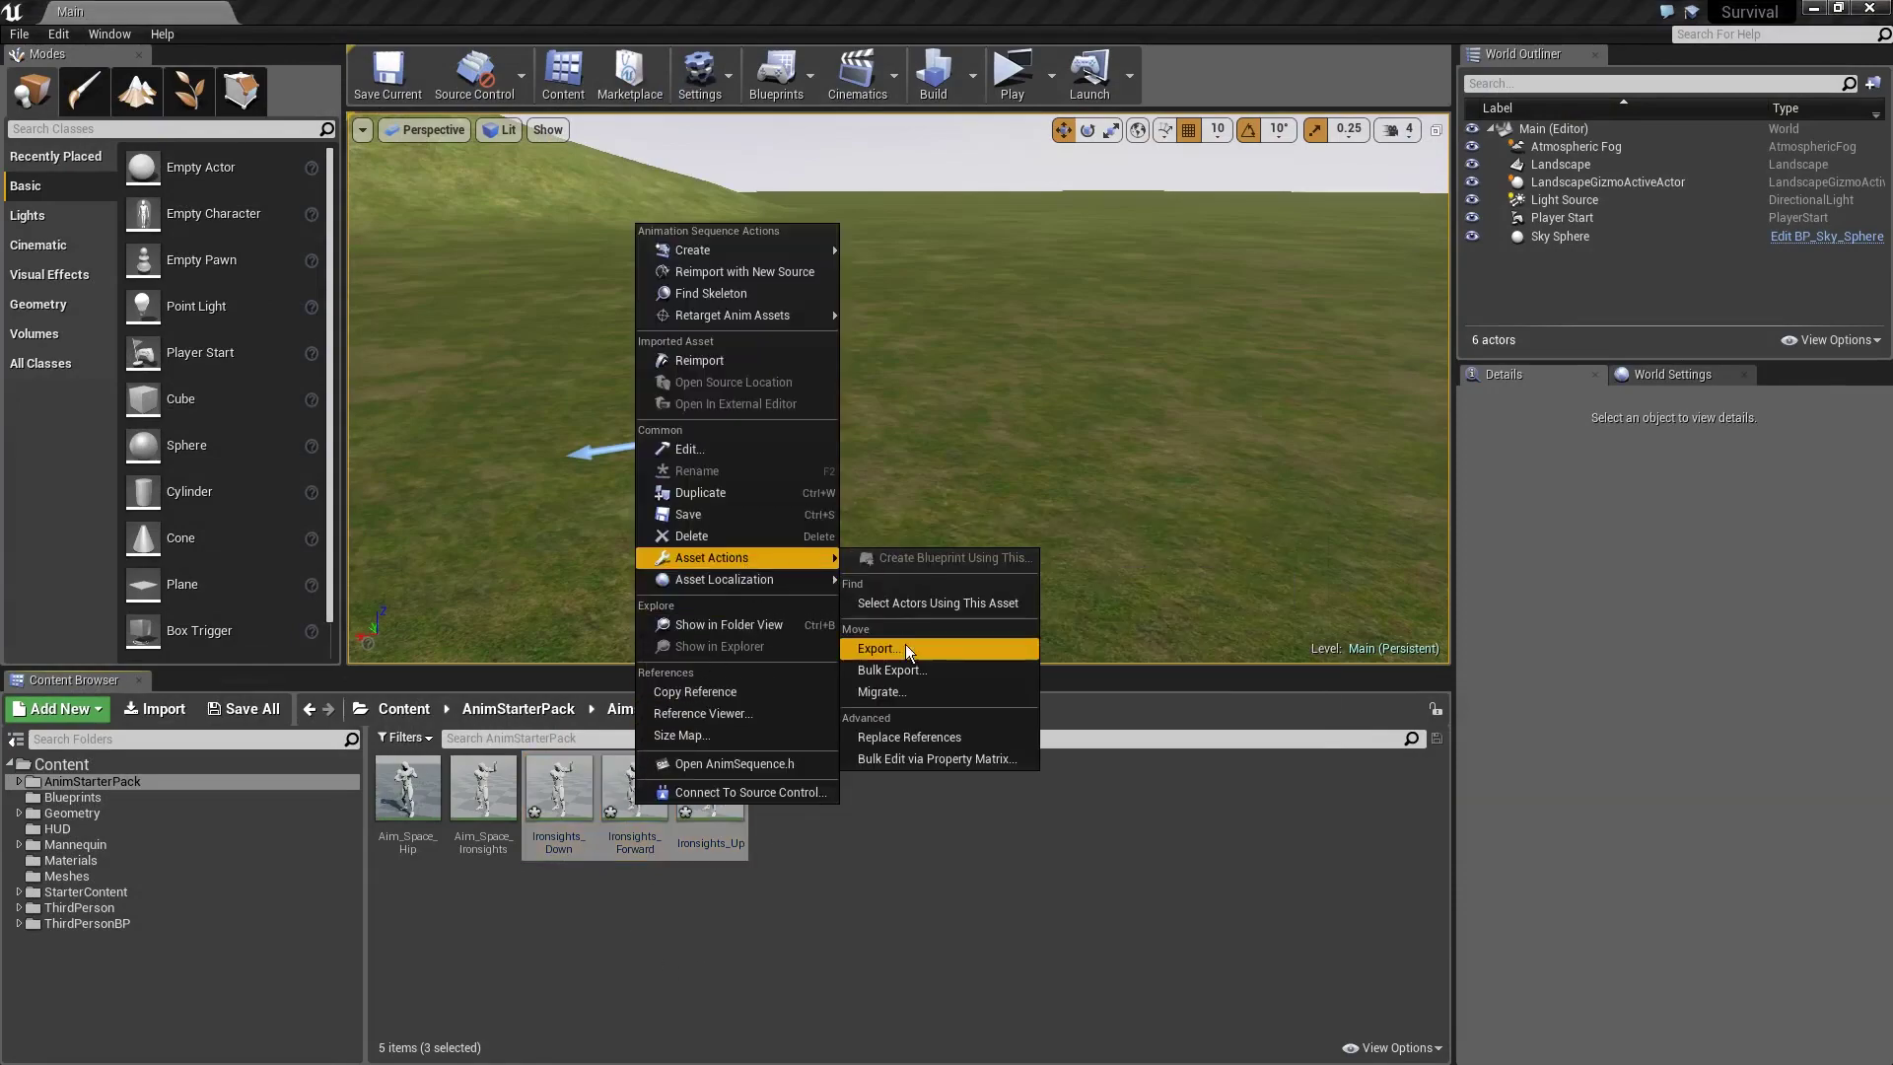
pyautogui.click(900, 761)
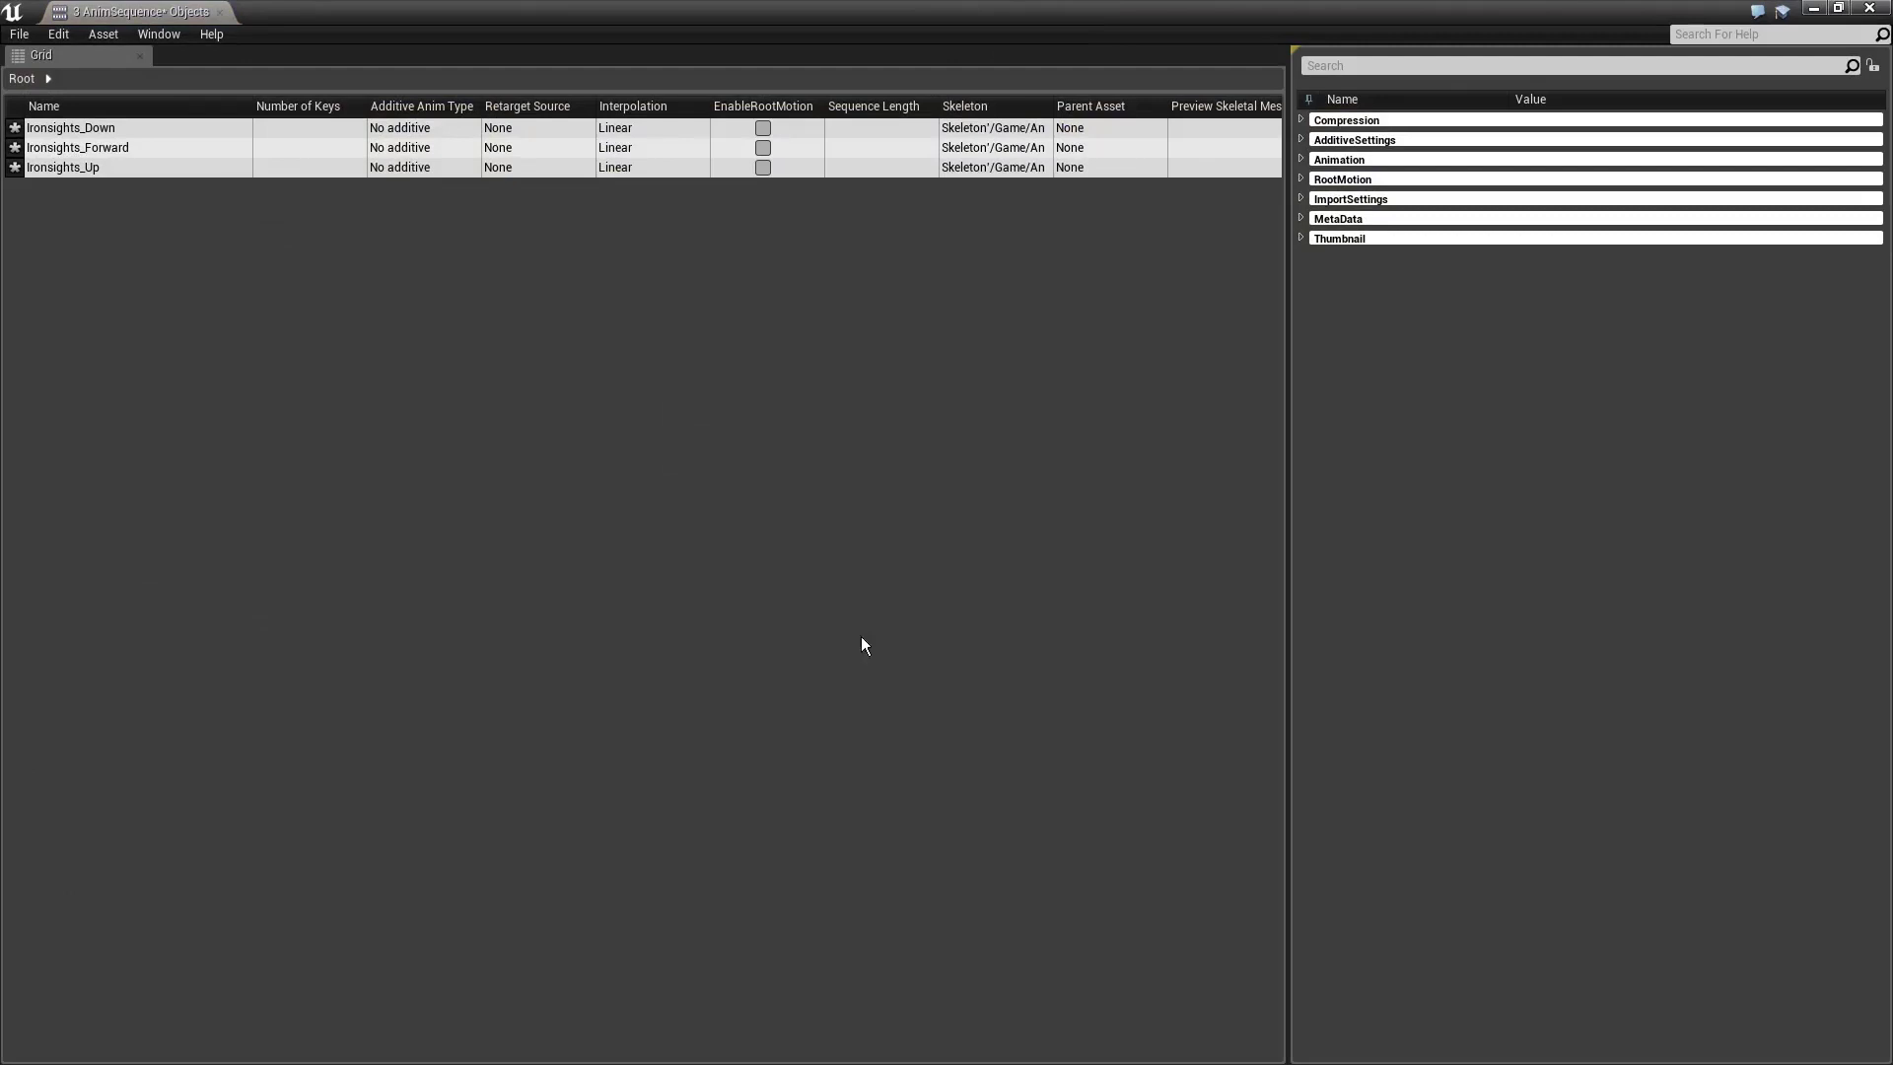
pyautogui.click(1301, 119)
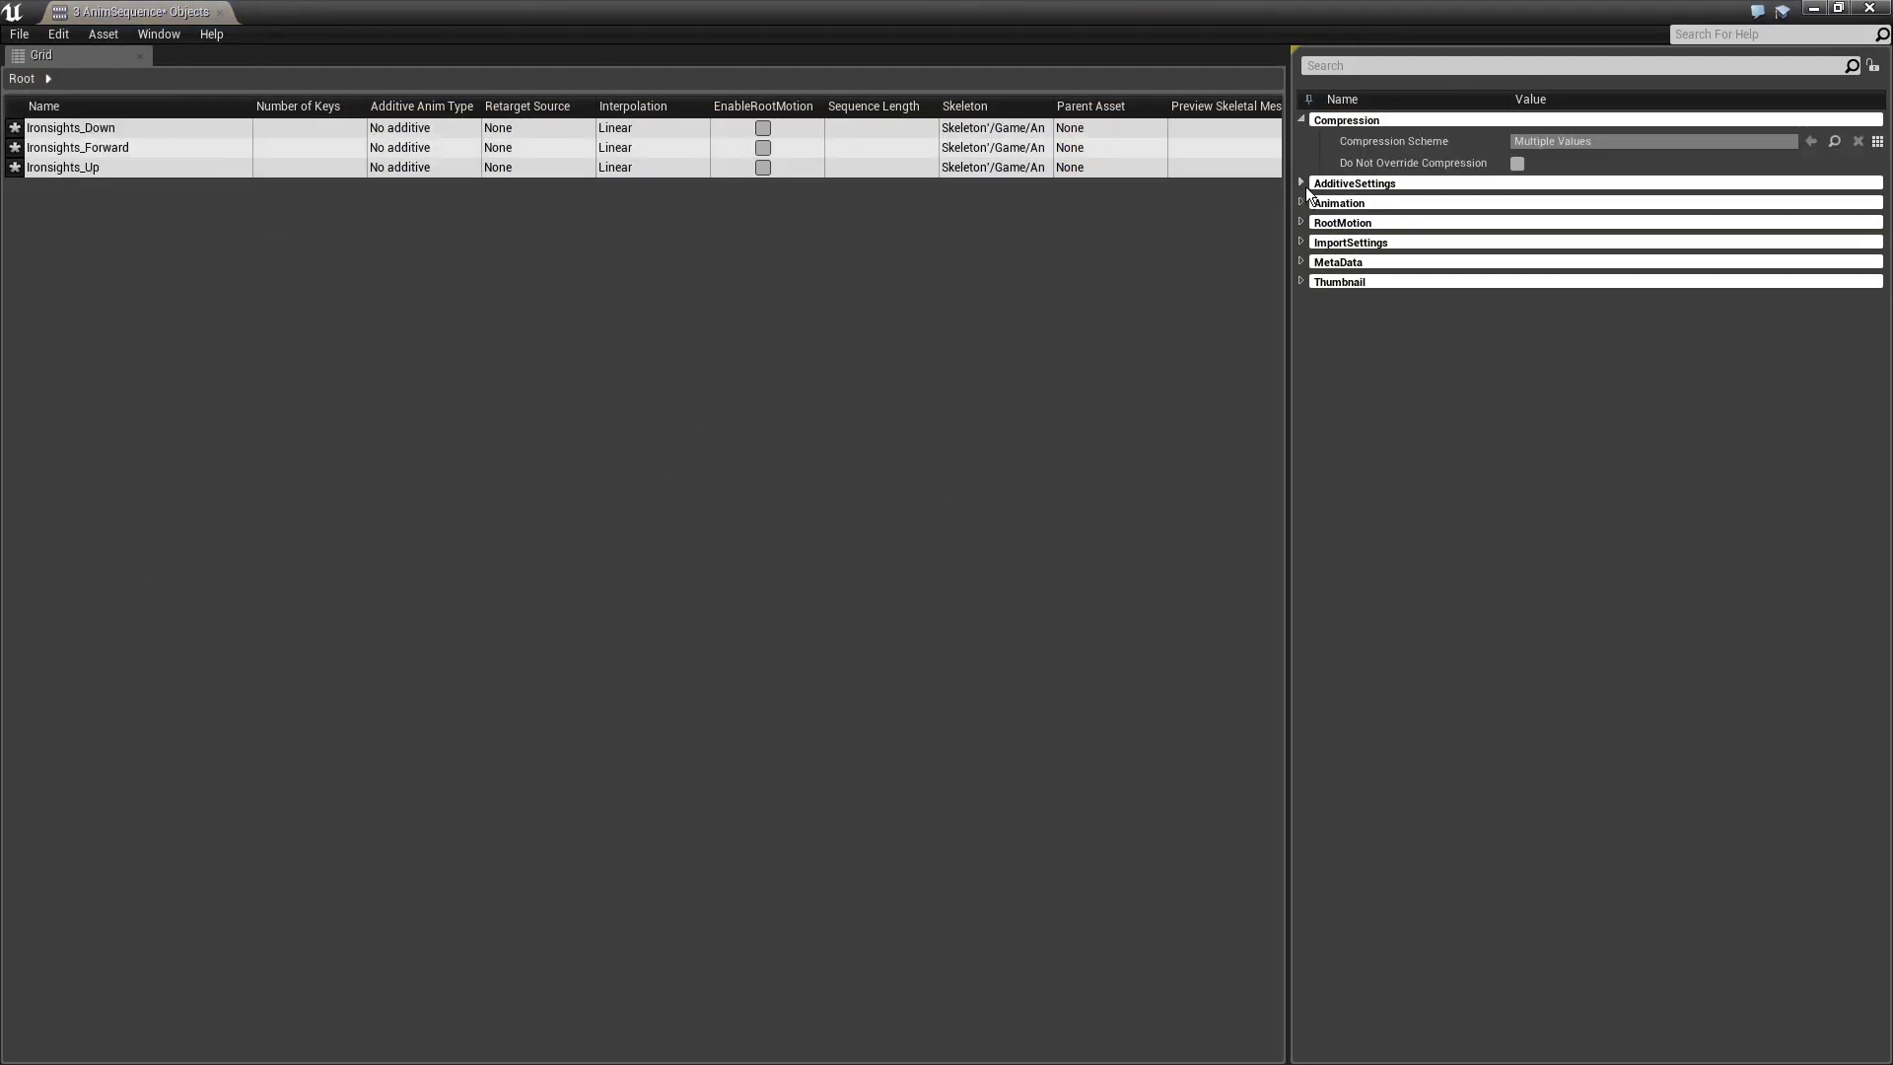
pyautogui.click(1300, 182)
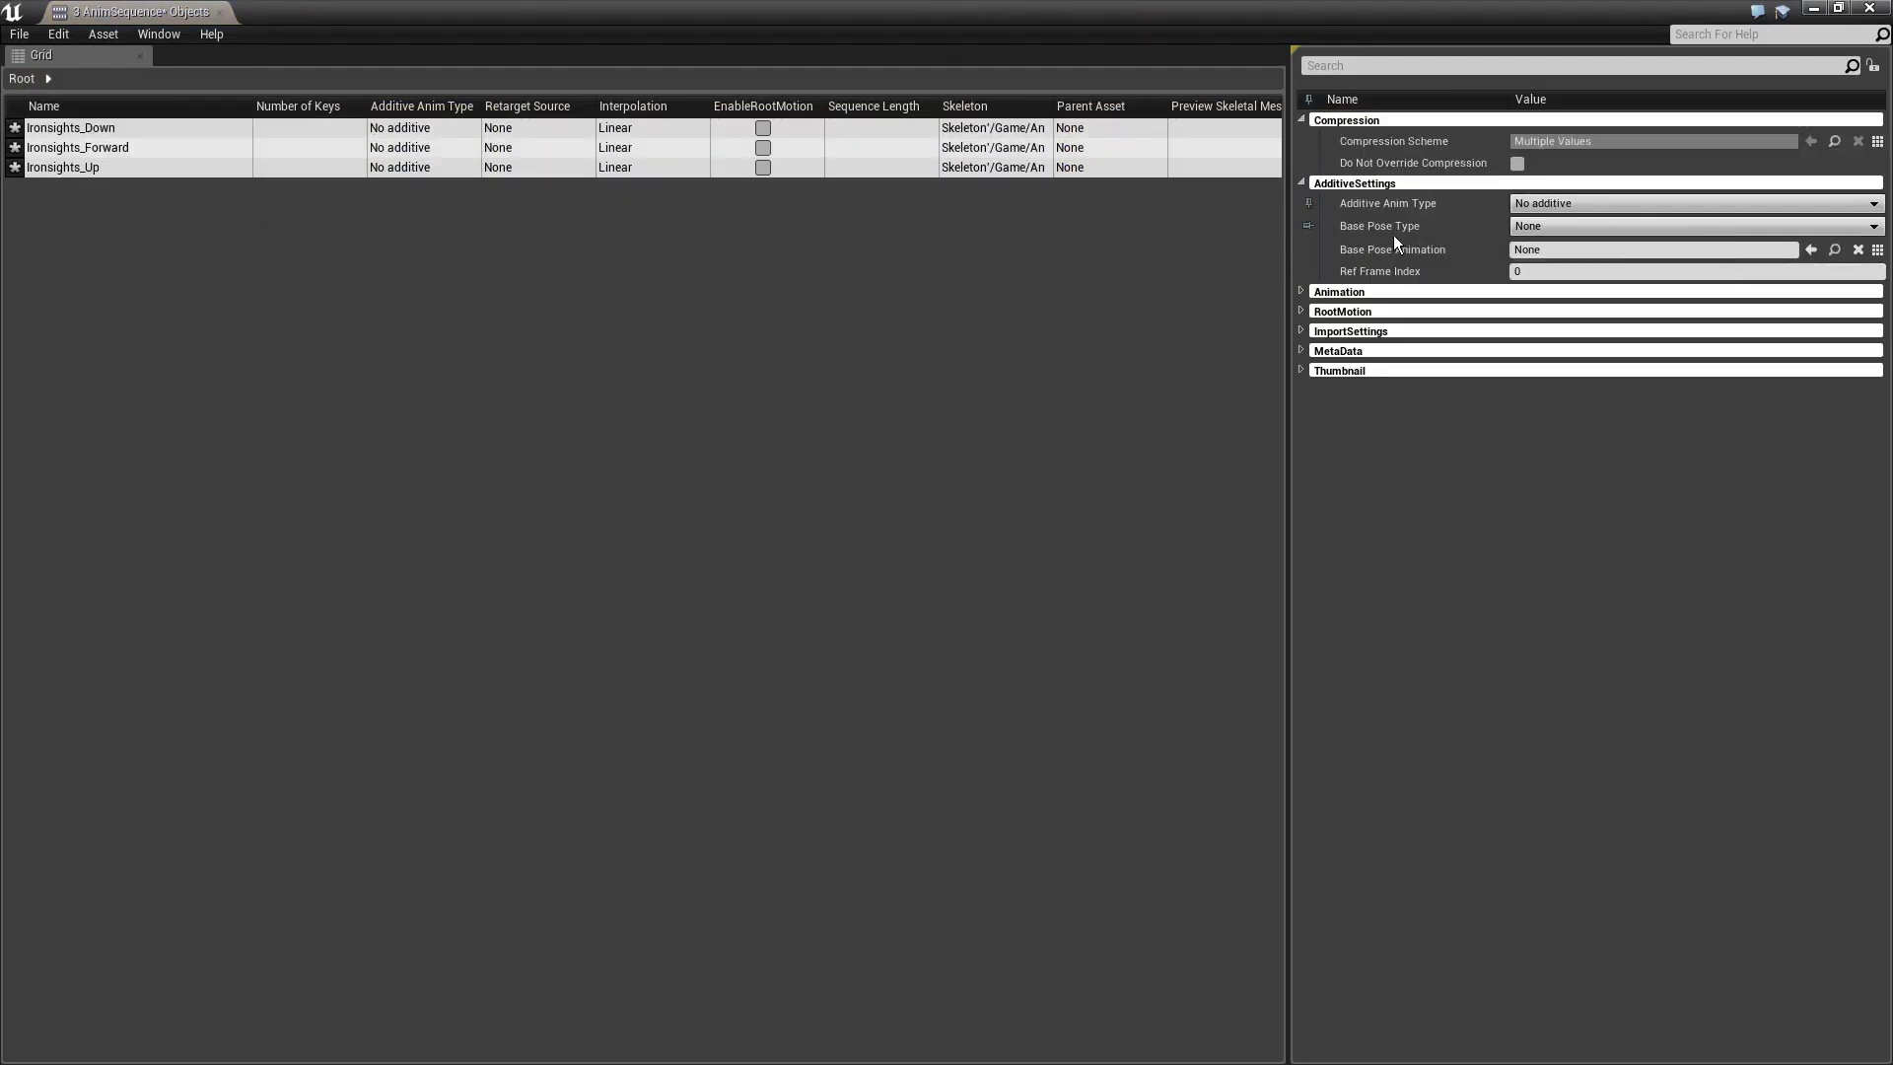
pyautogui.click(1301, 119)
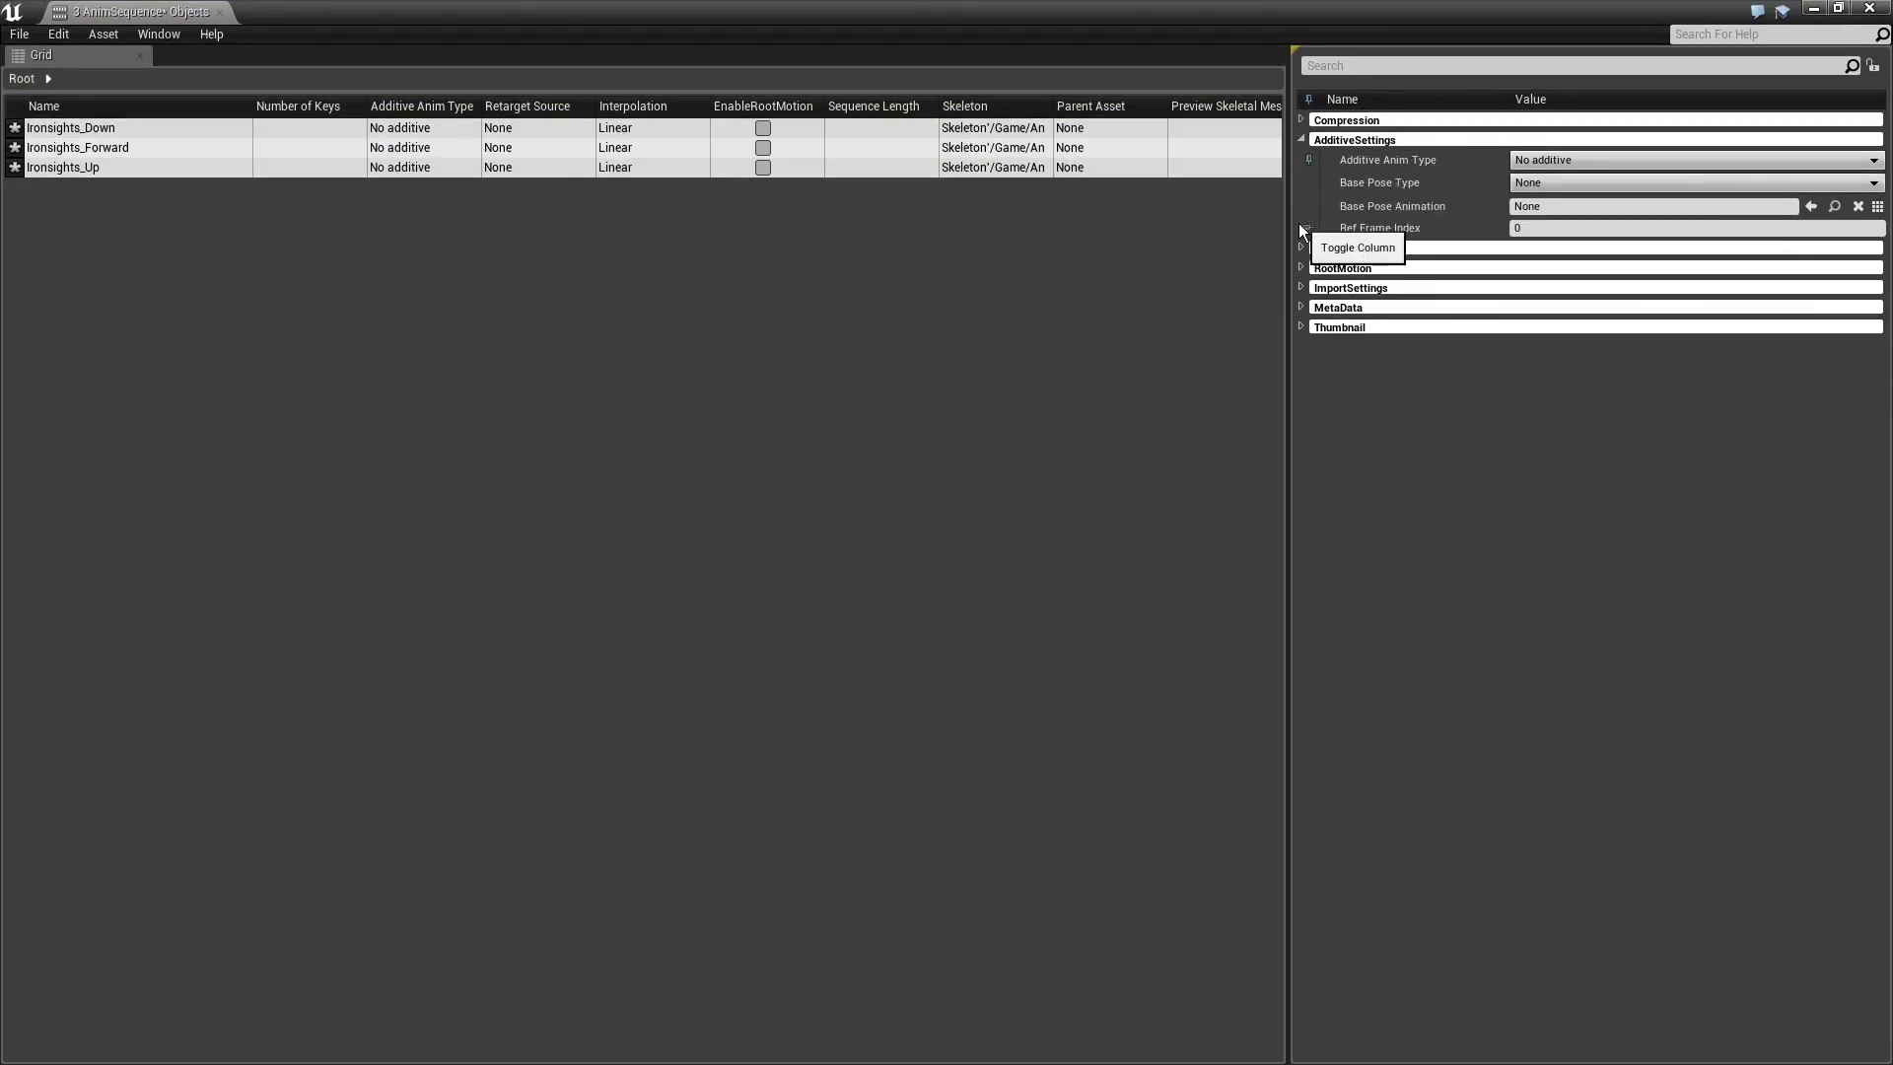
# Make them Mesh Space additive with Idle_Rifle_Ironsights as base pose animation, then Save All
pyautogui.click(1560, 159)
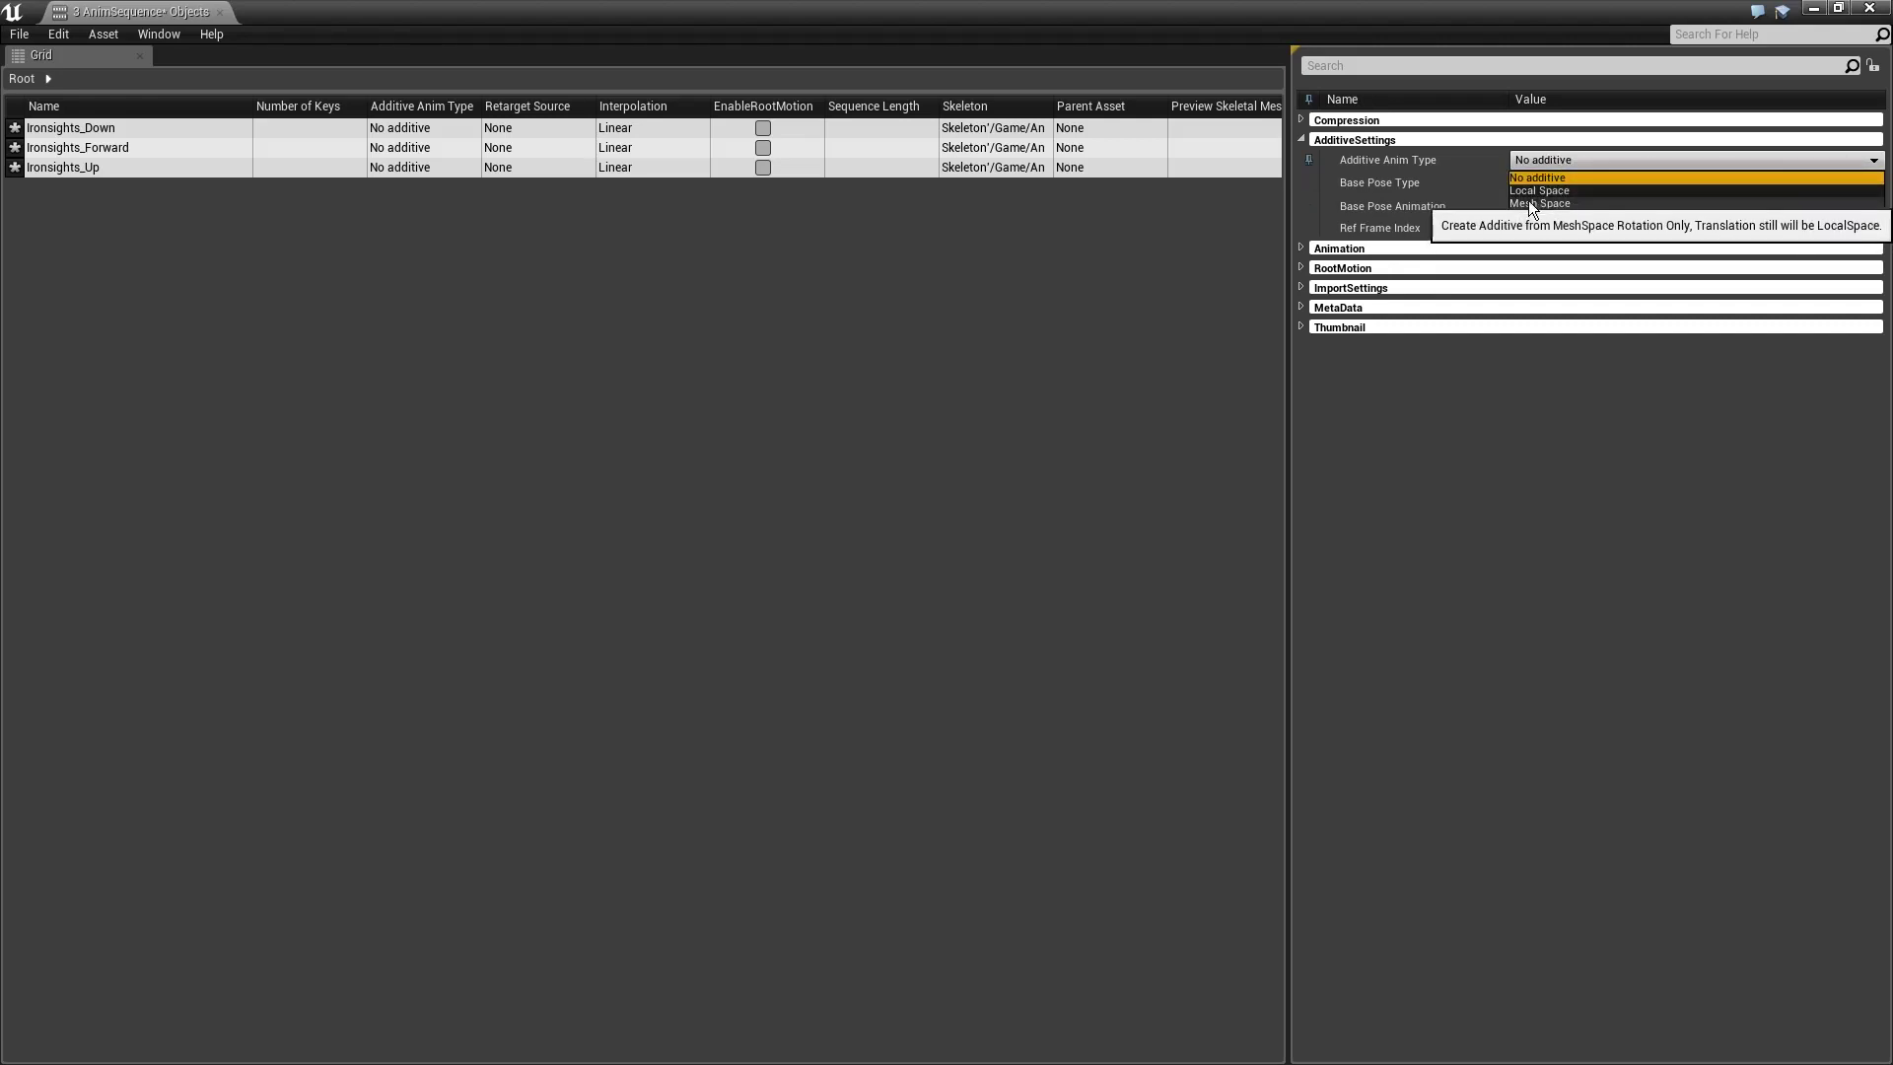
pyautogui.click(1528, 203)
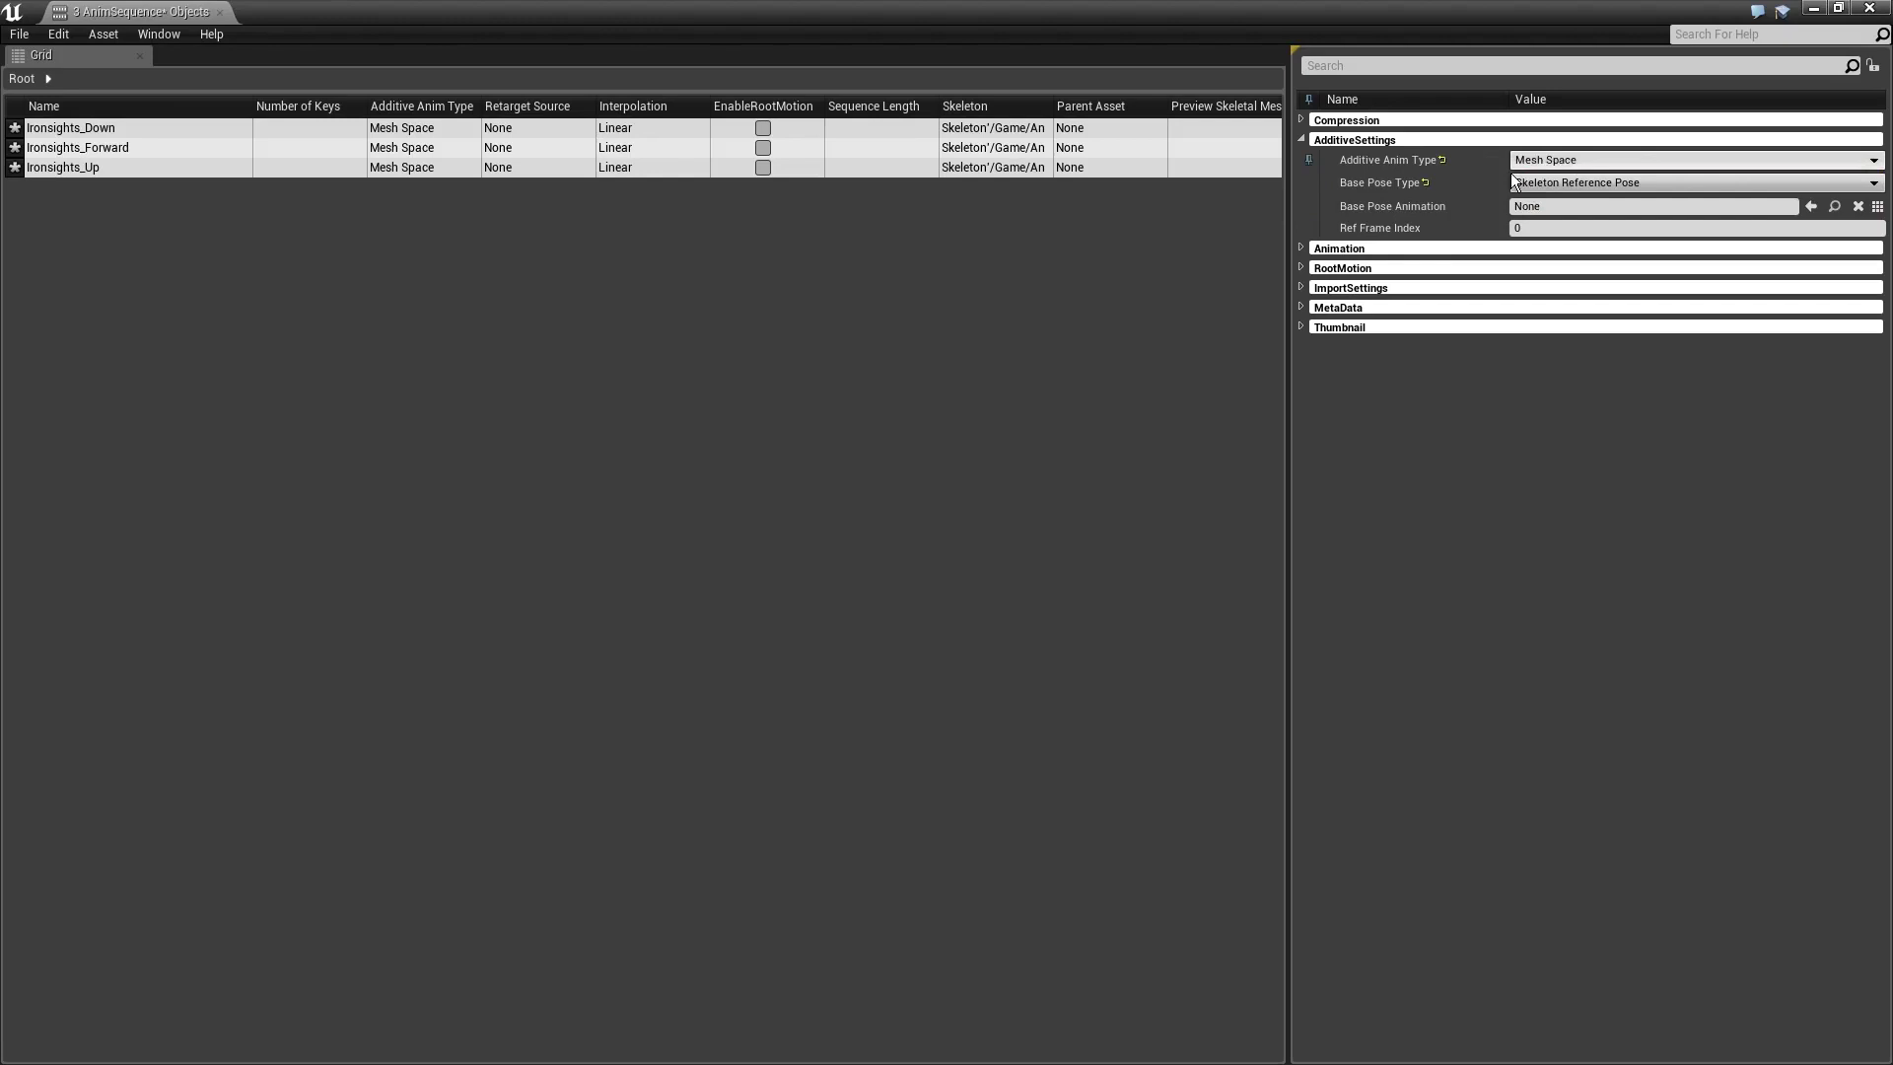
pyautogui.click(1548, 183)
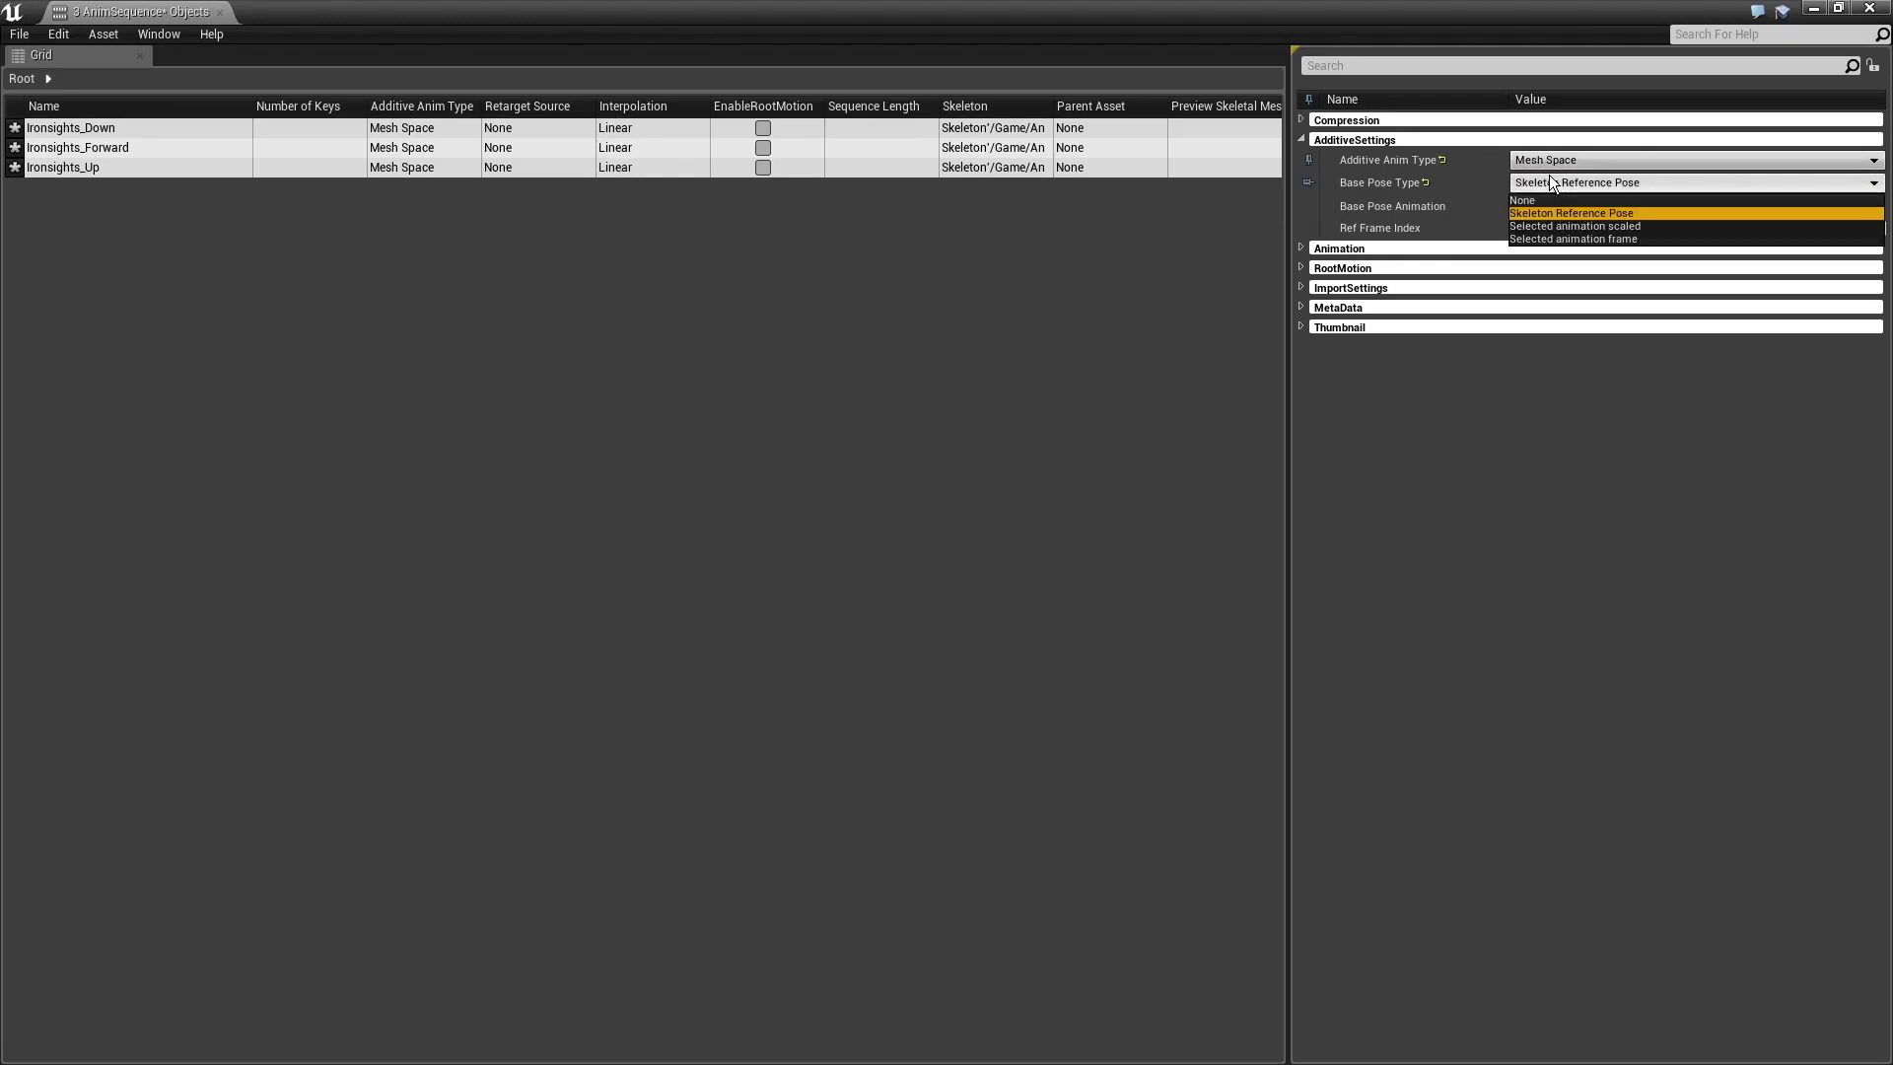
pyautogui.click(1540, 238)
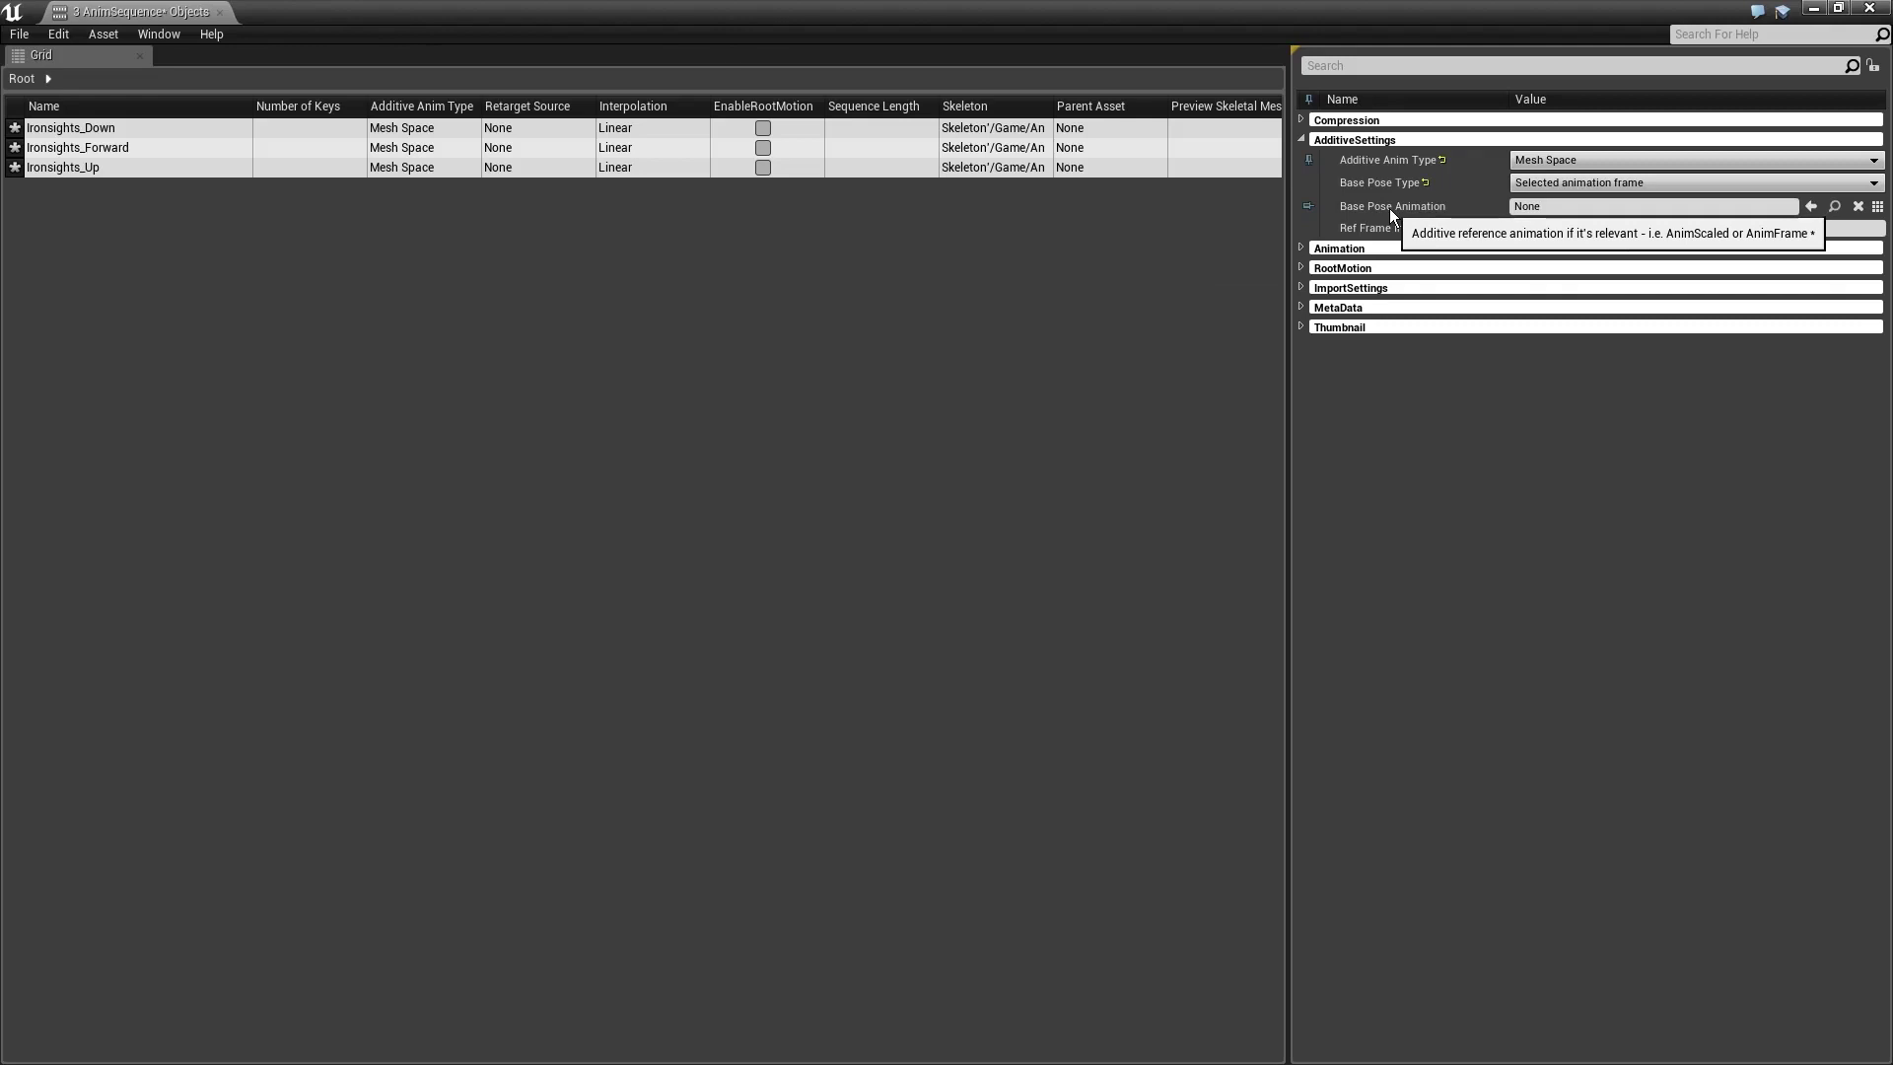
pyautogui.click(1878, 208)
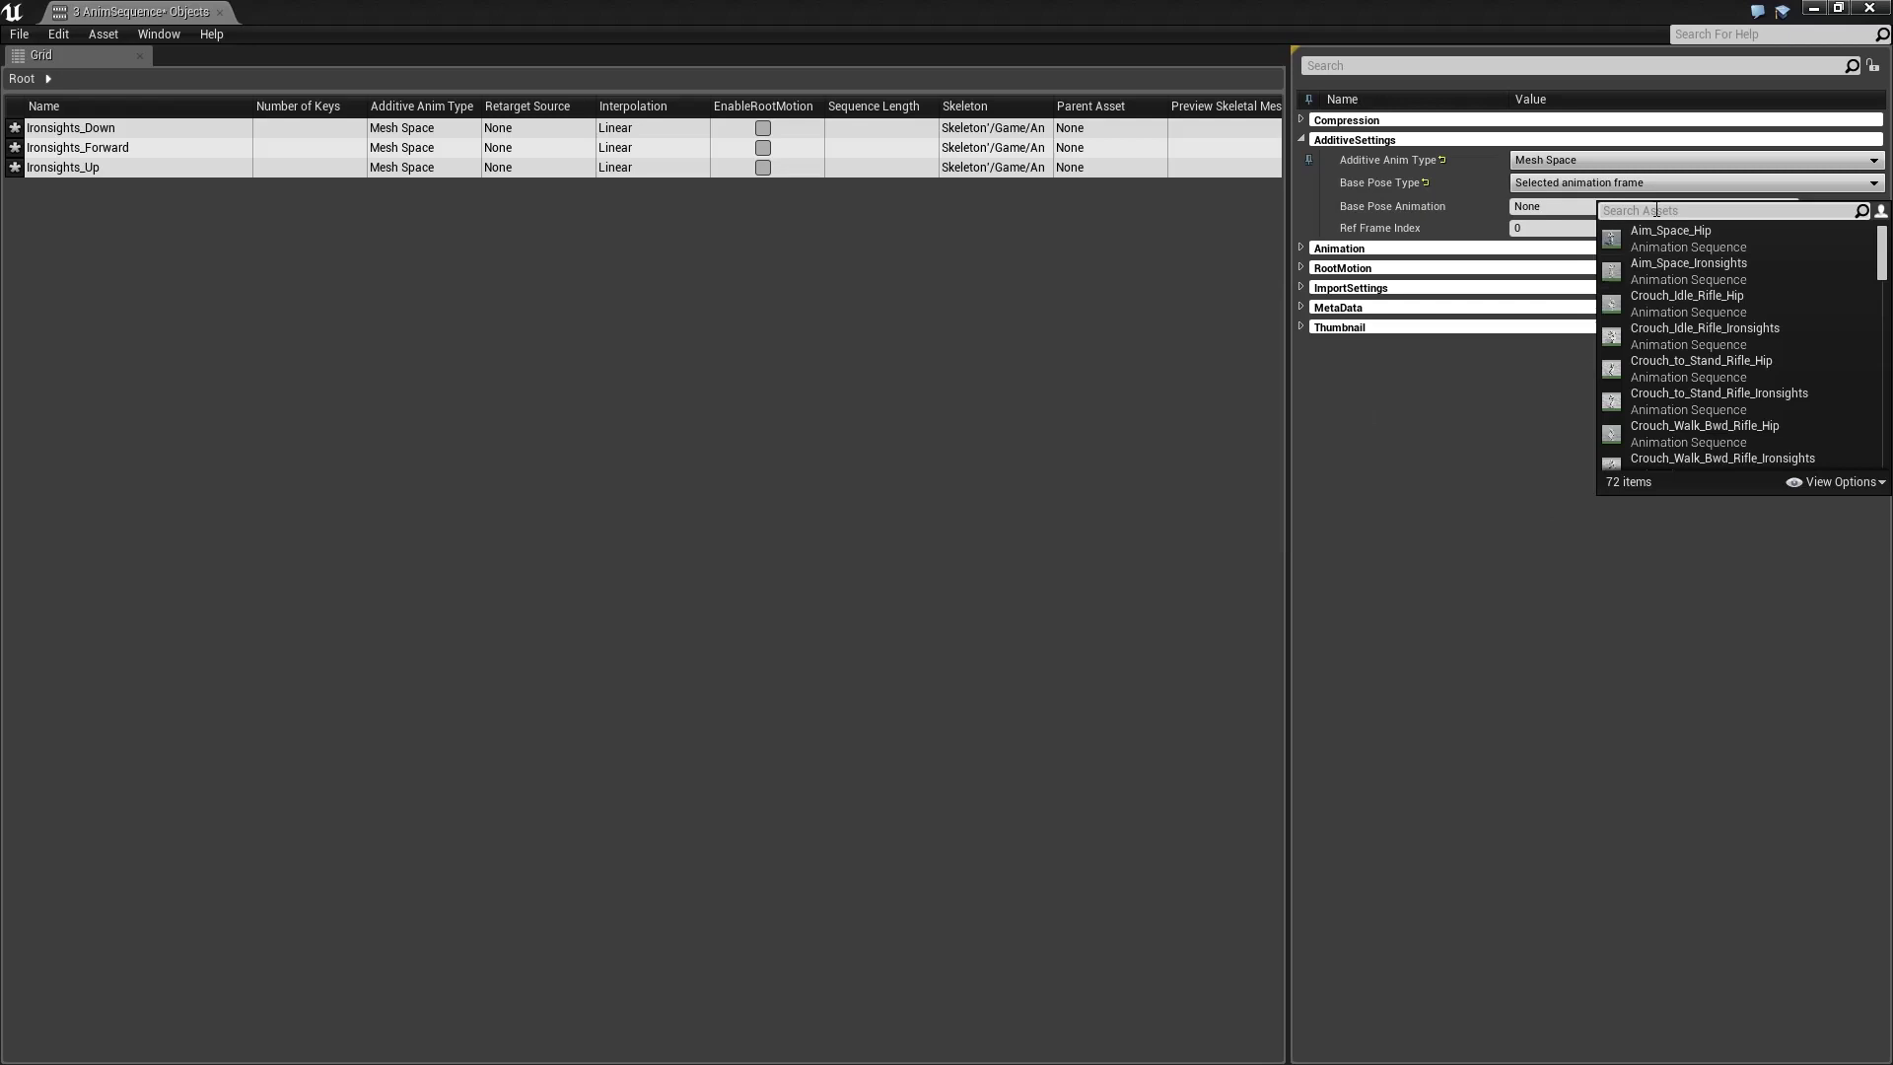
pyautogui.write('ironsigh')
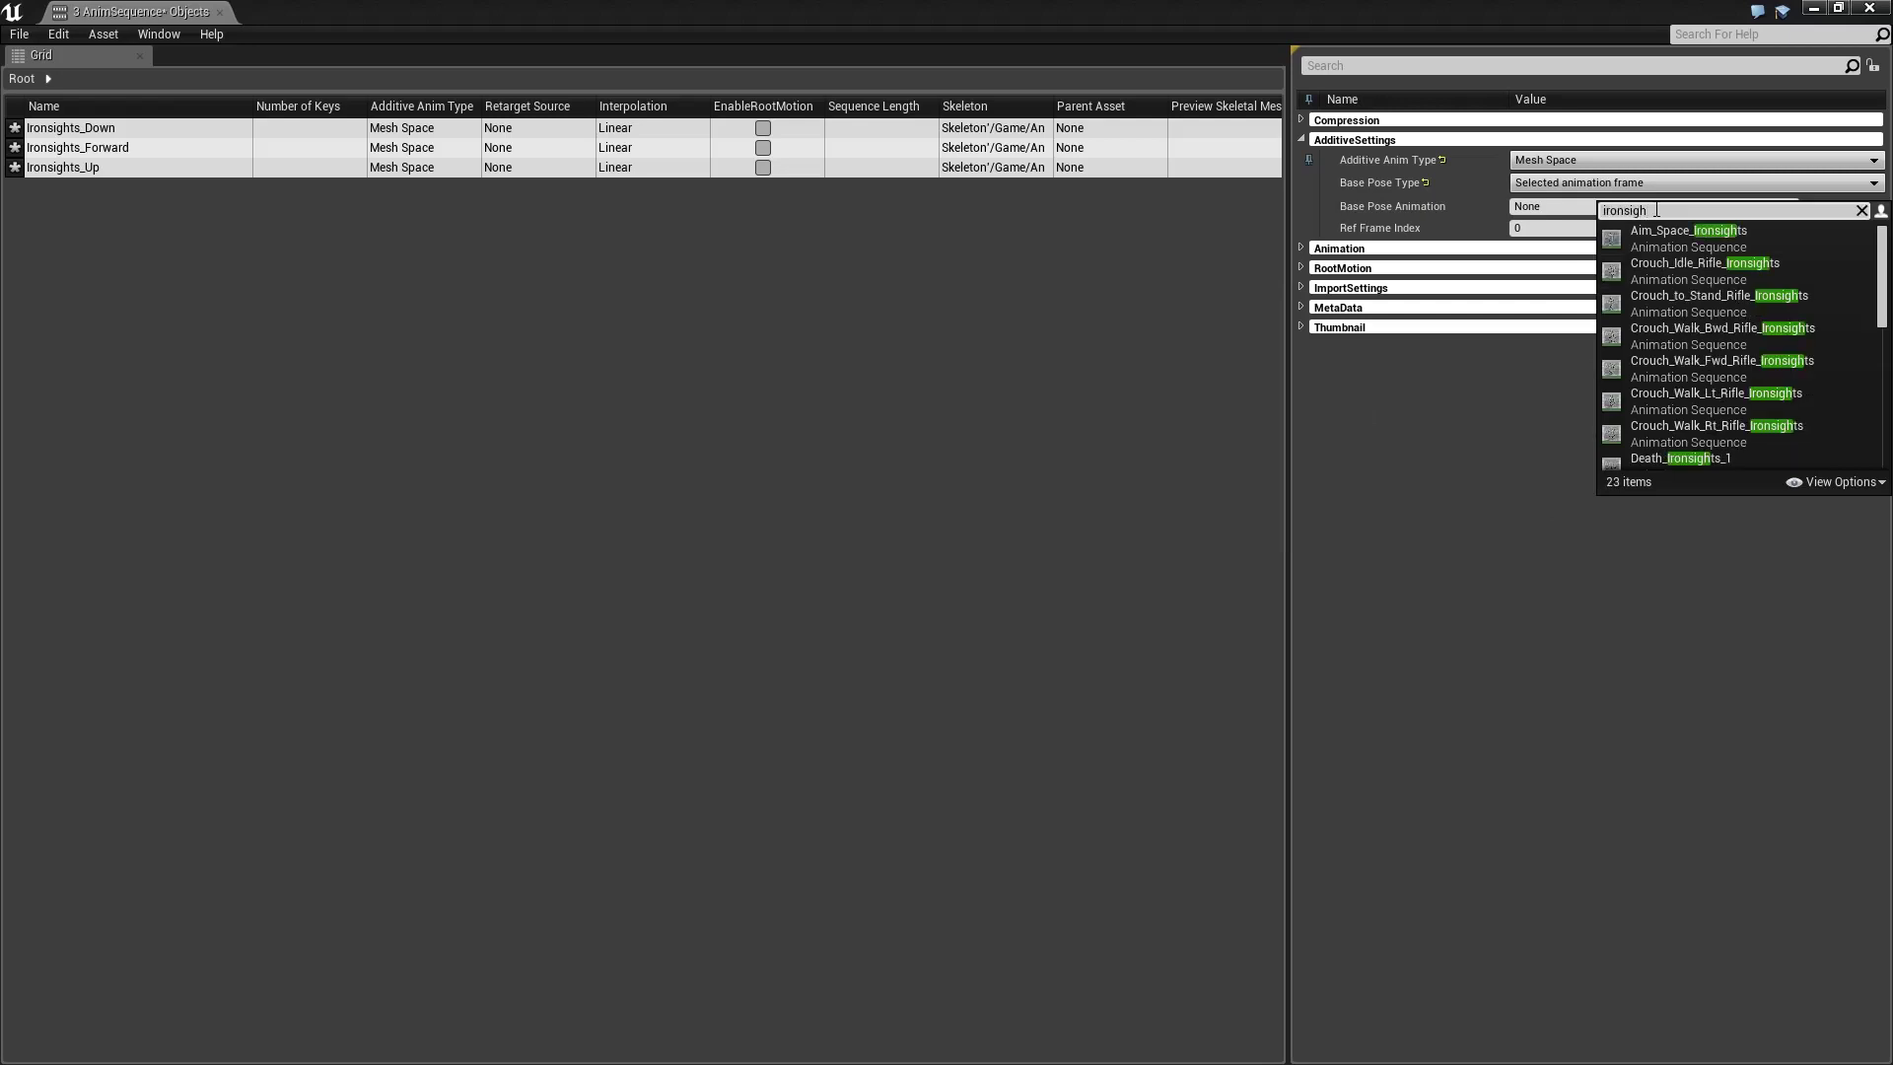
pyautogui.scroll(-5, 1830, 377)
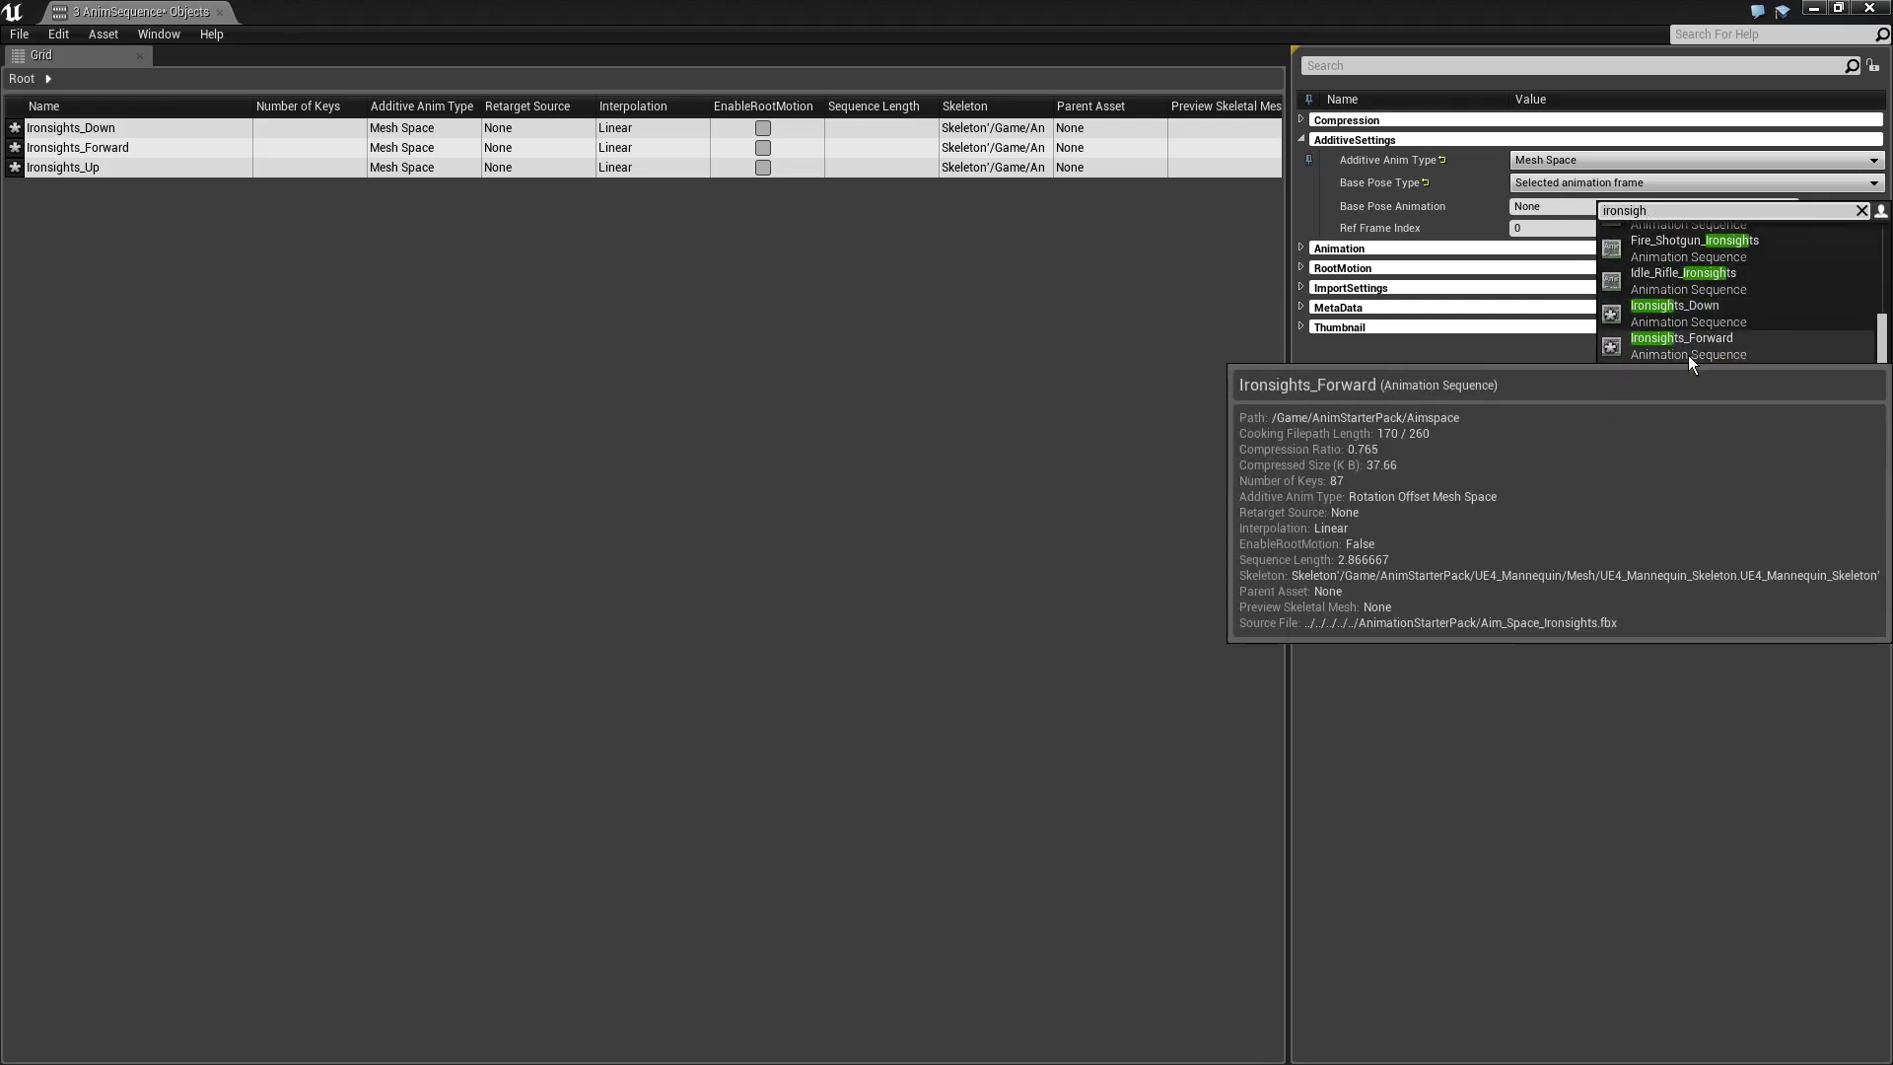
pyautogui.click(1678, 276)
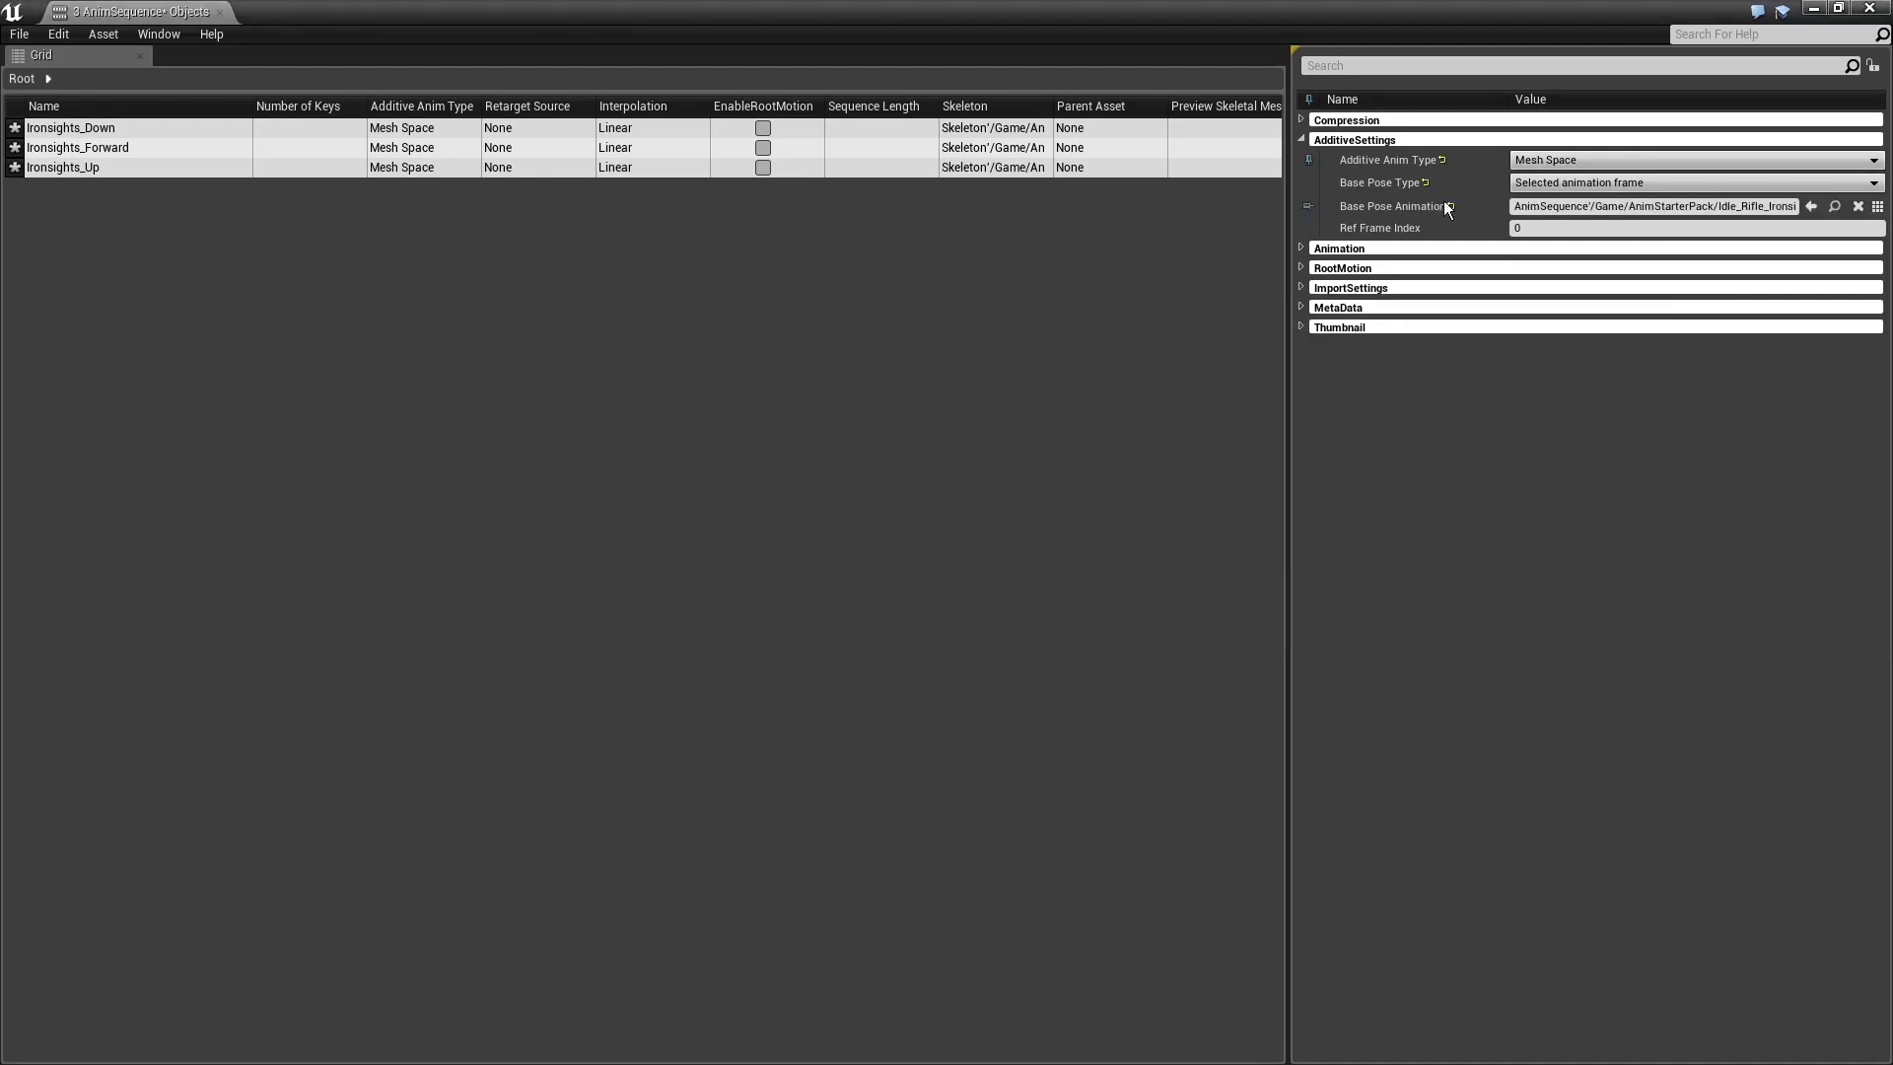
pyautogui.click(18, 34)
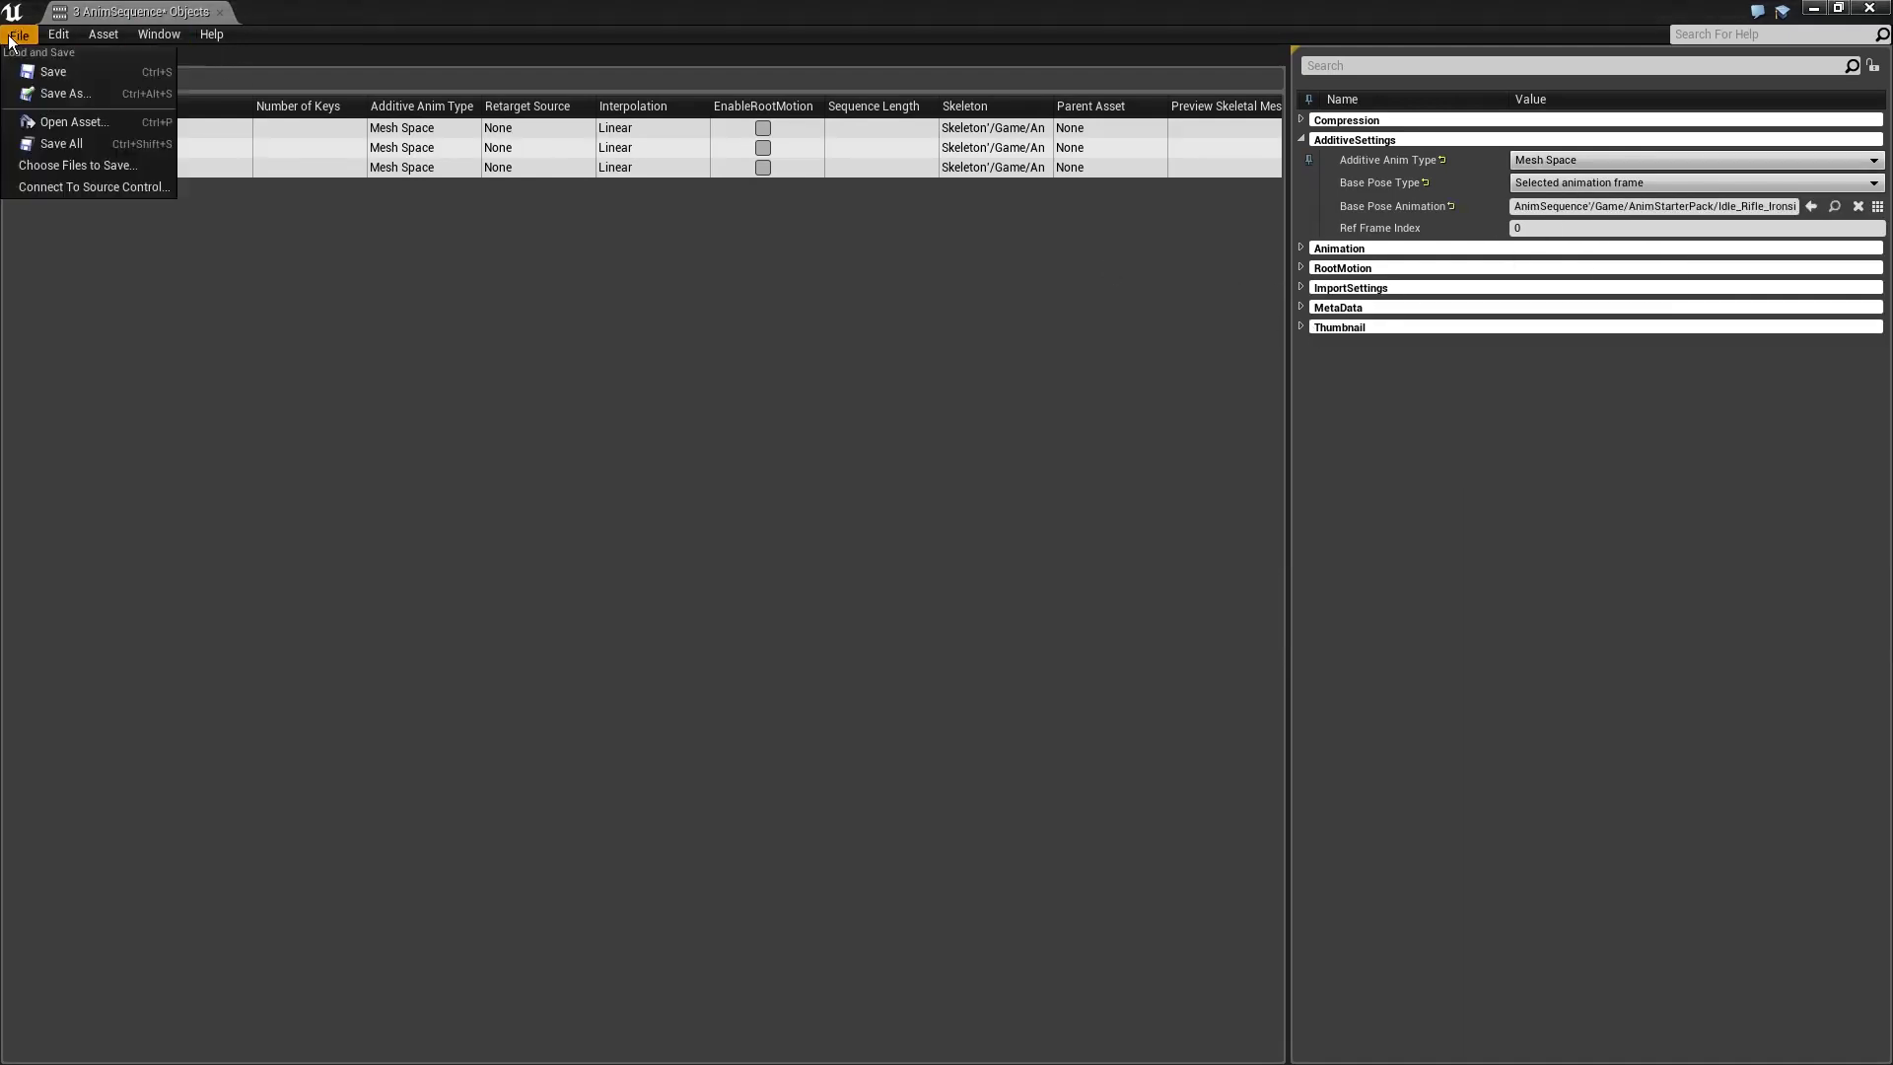
pyautogui.click(87, 146)
# Create a UE4_Mannequin_Skeleton Aim Offset 1D named AimOffset_Pitch in Aimspace and save it
pyautogui.click(1866, 9)
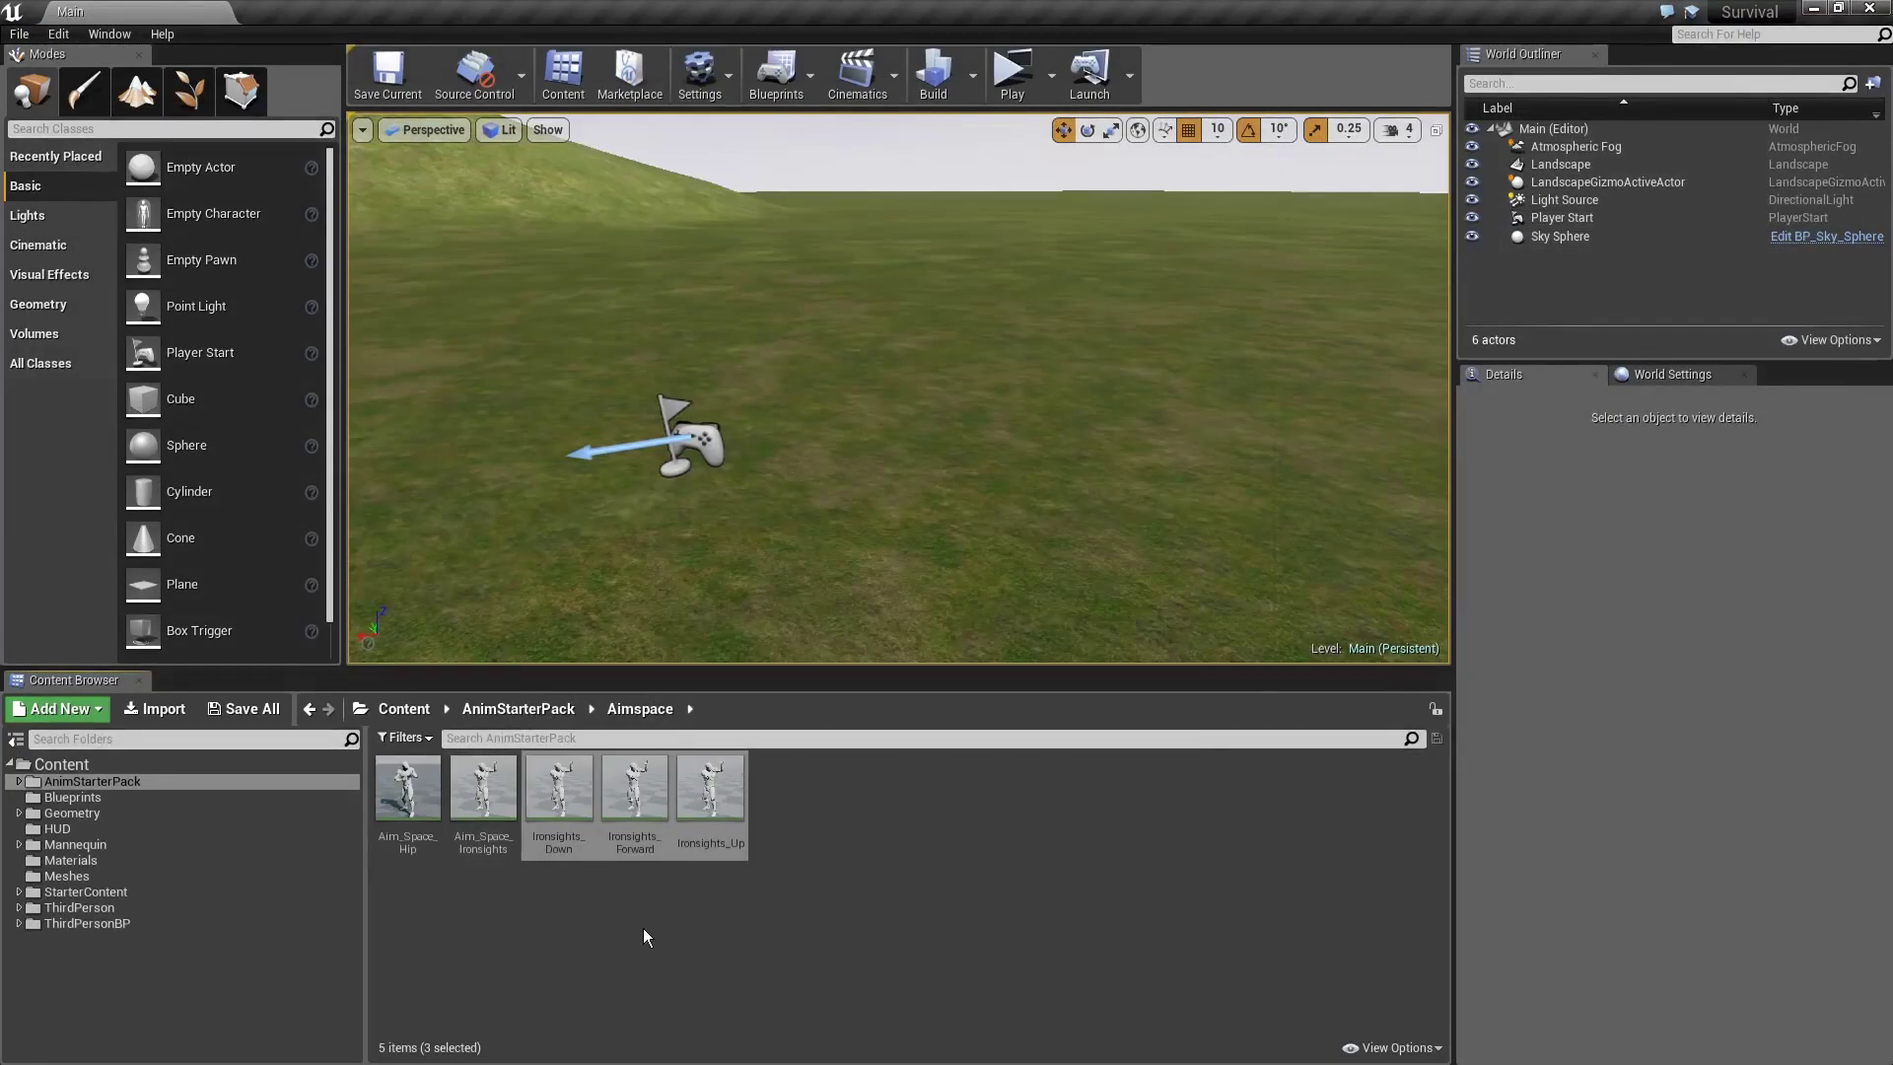
pyautogui.rightClick(787, 795)
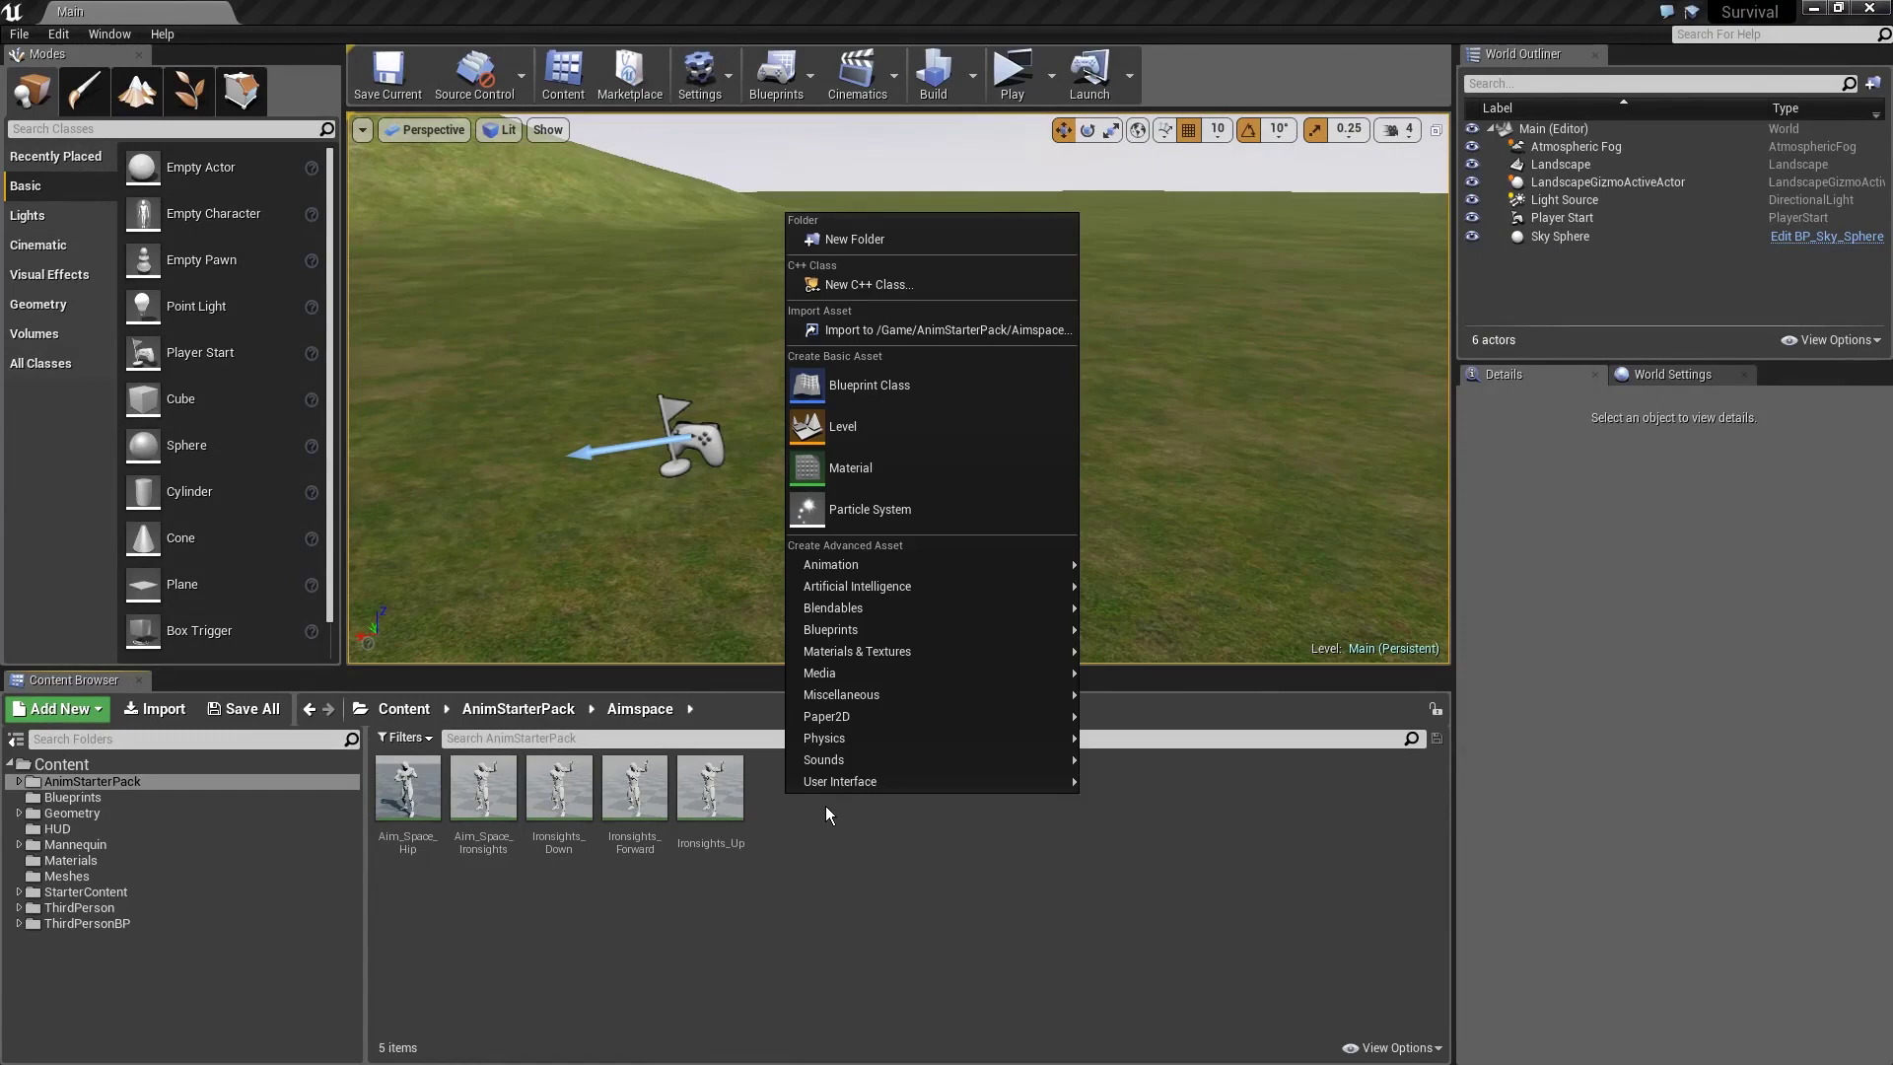
pyautogui.moveTo(952, 564)
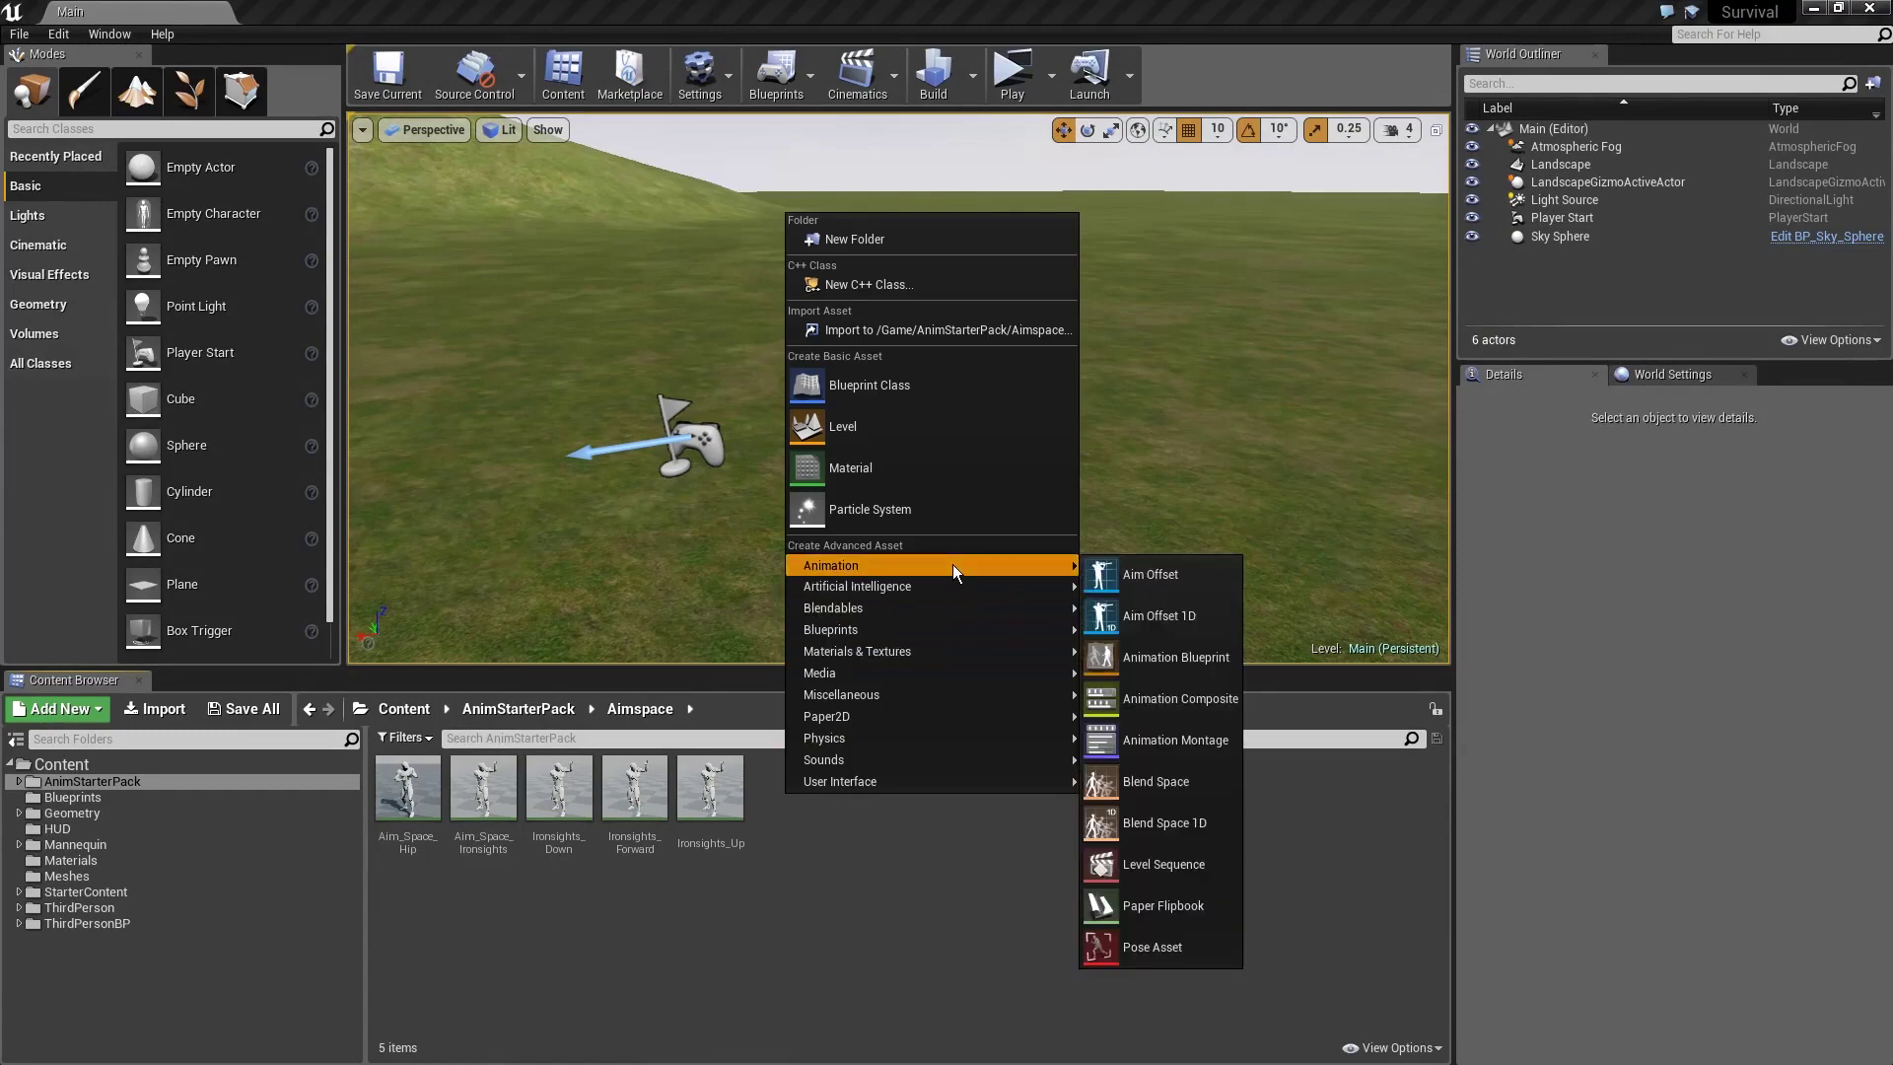
pyautogui.click(1157, 617)
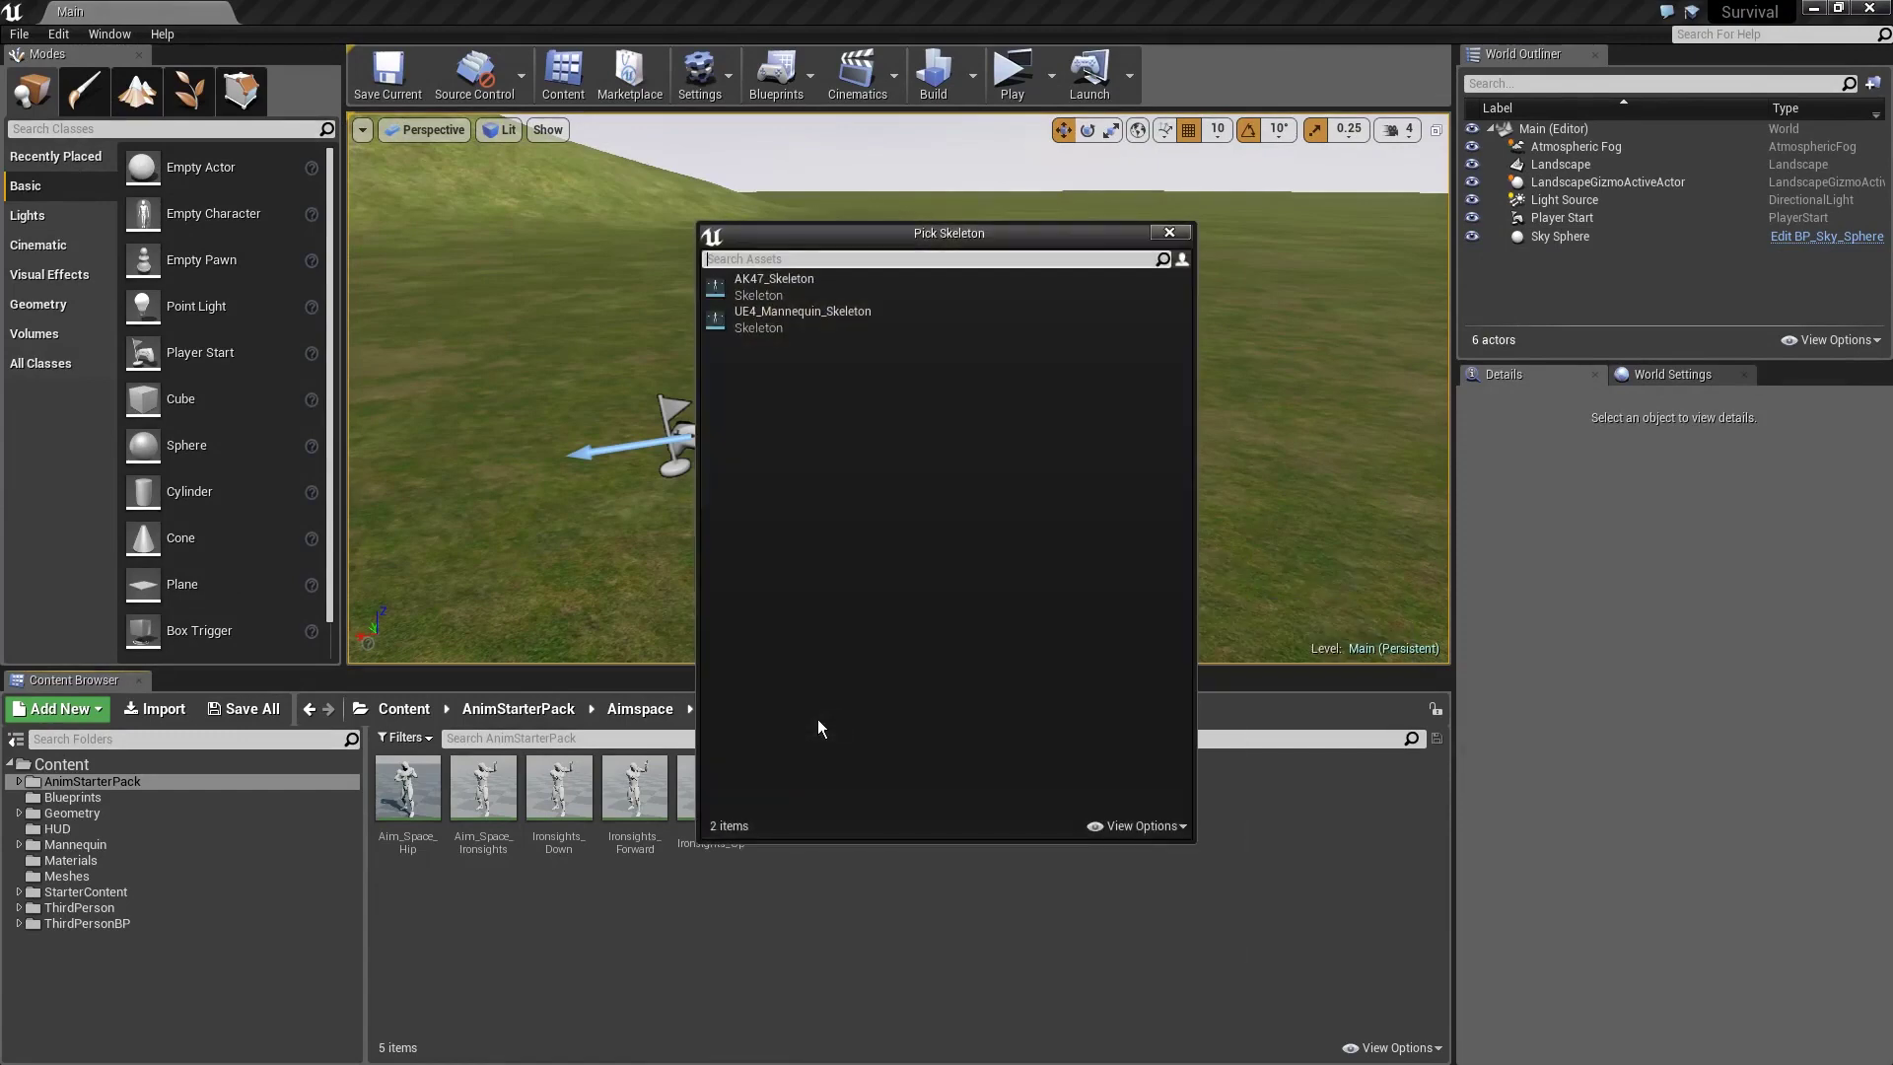
pyautogui.click(789, 314)
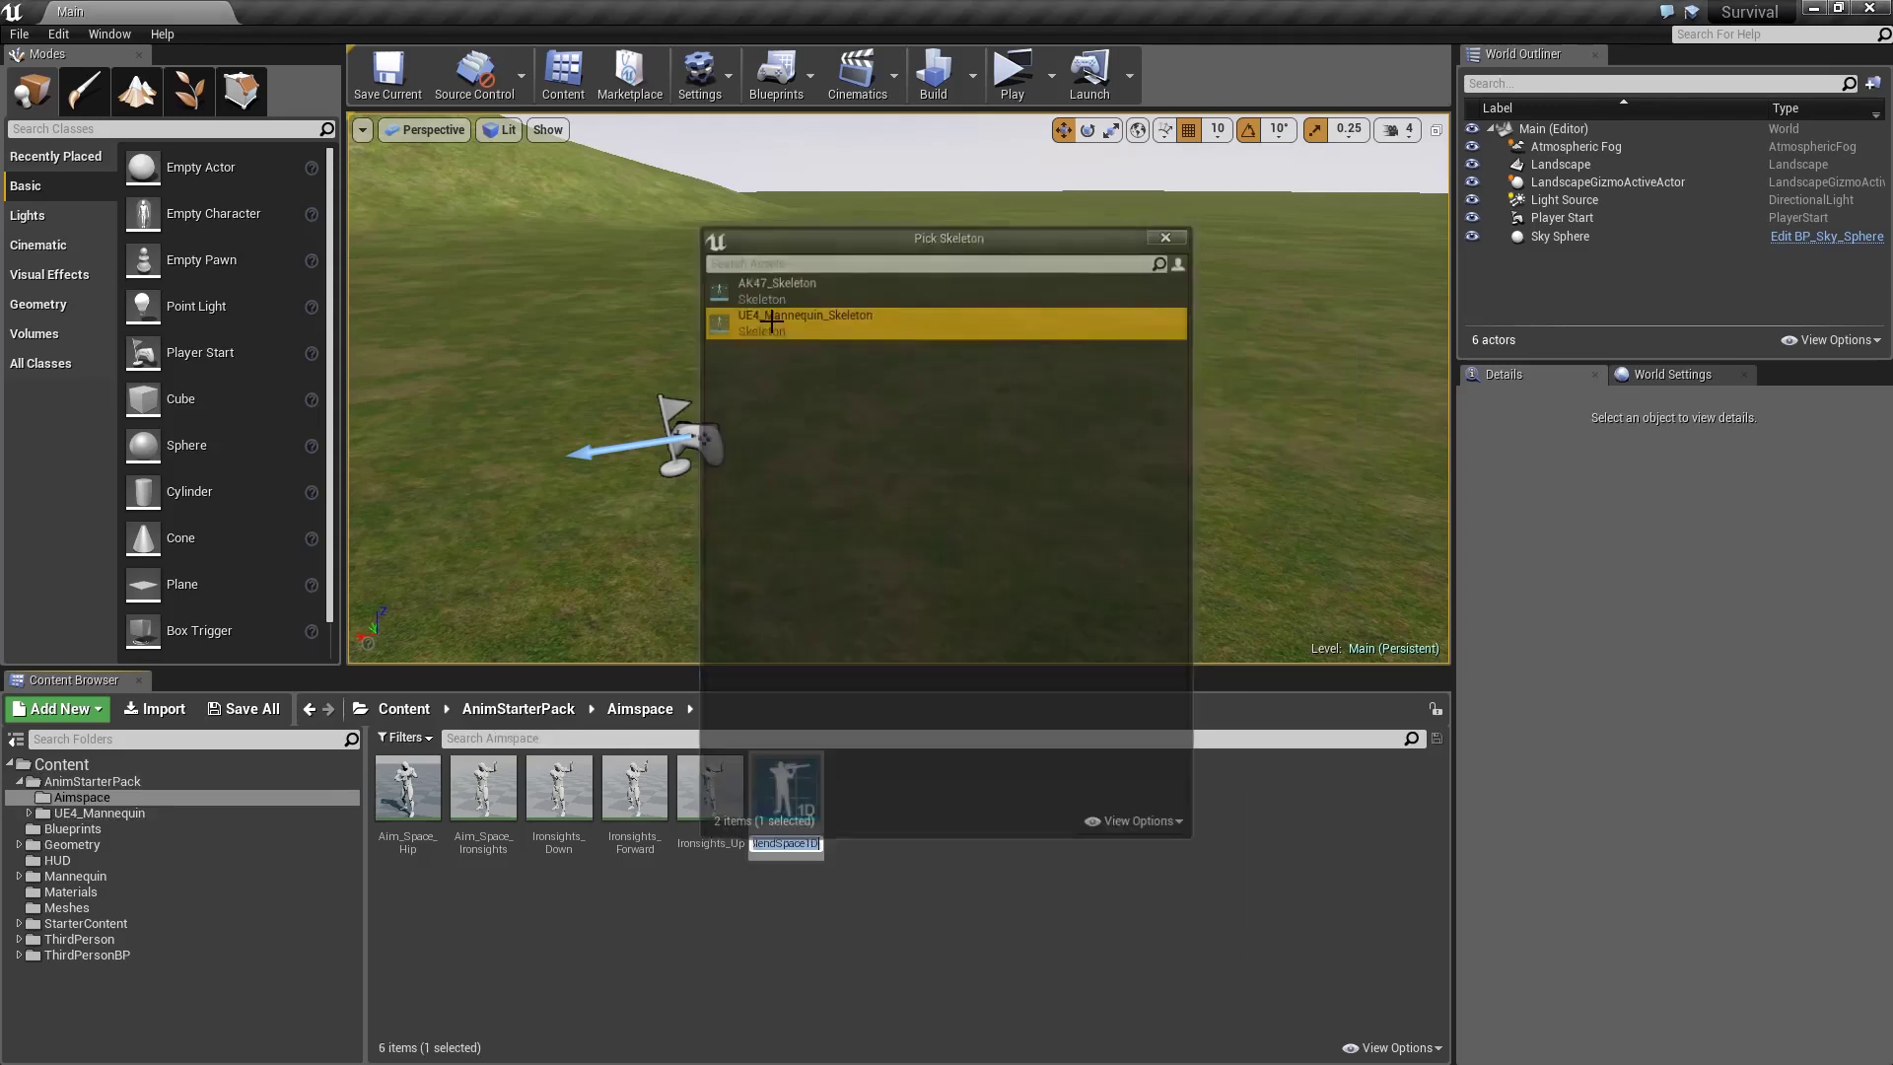
pyautogui.write('AimOffset_')
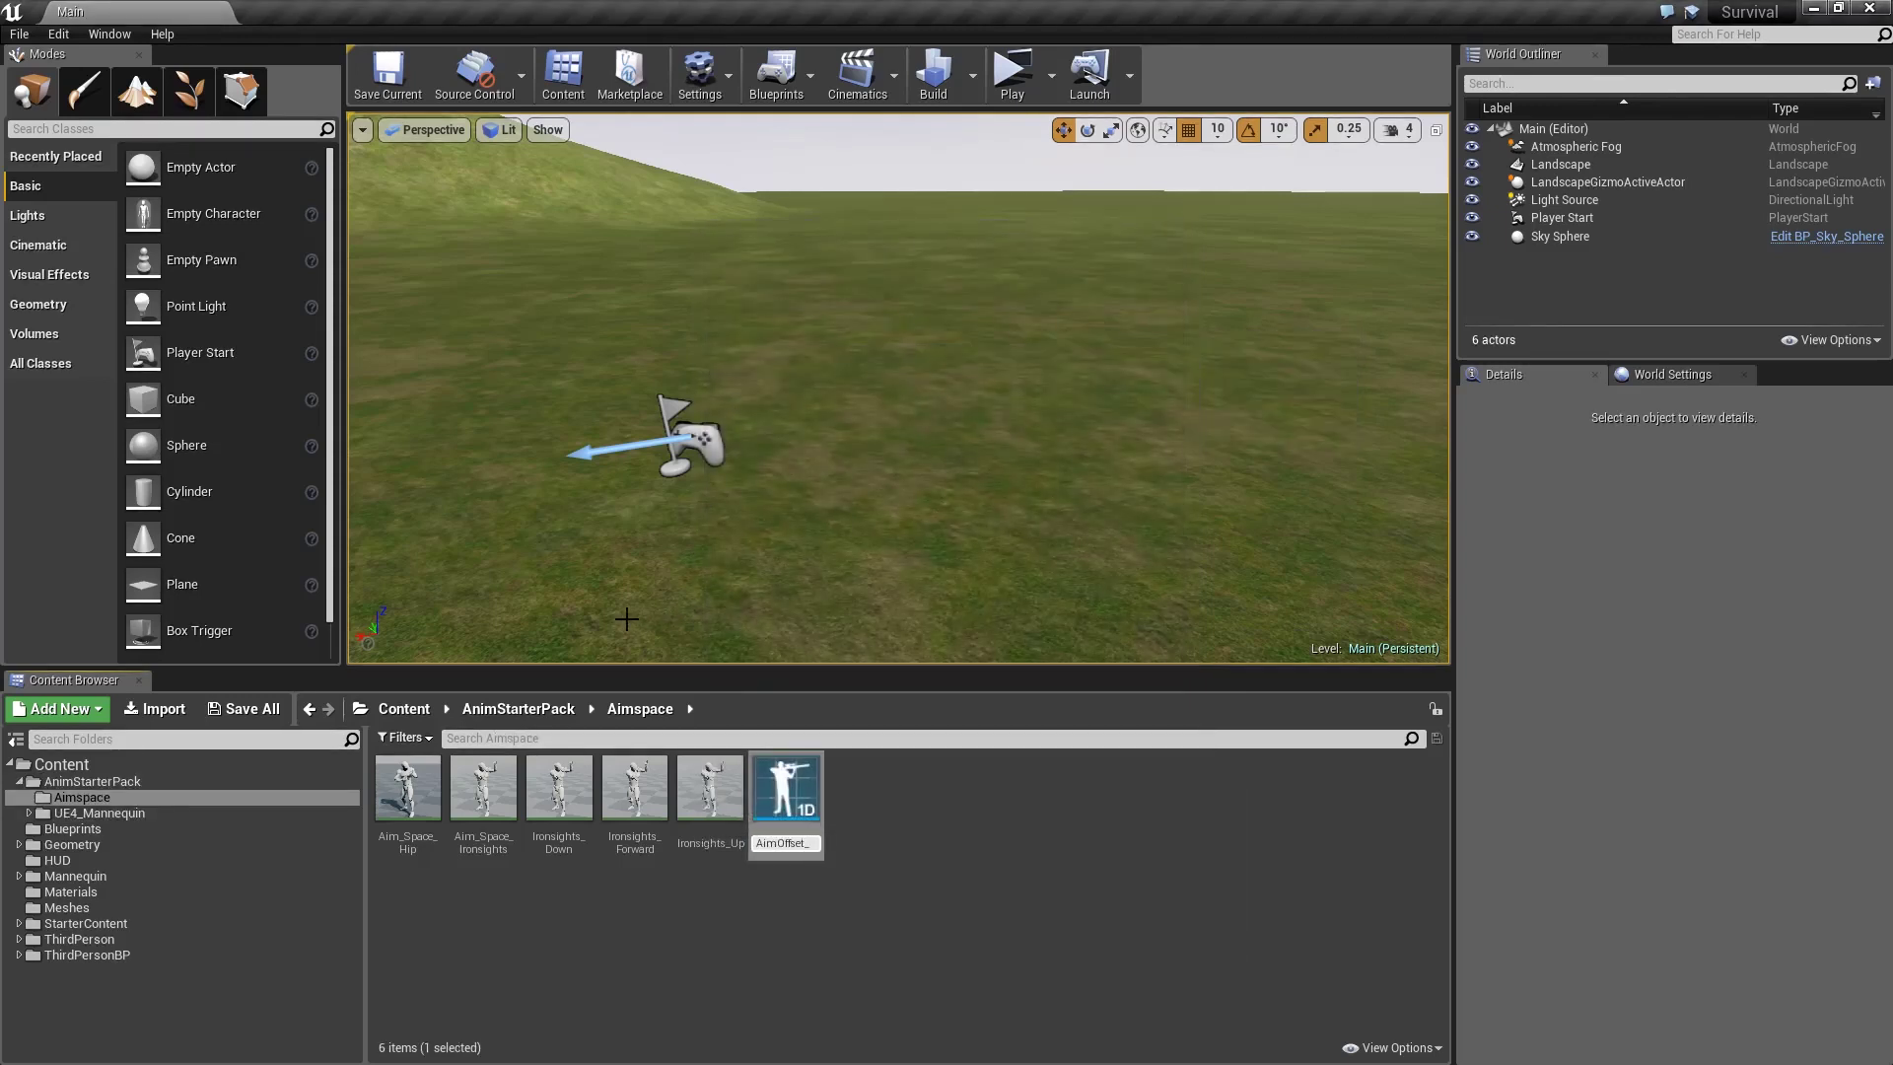
pyautogui.write('Pitch')
pyautogui.press('Return')
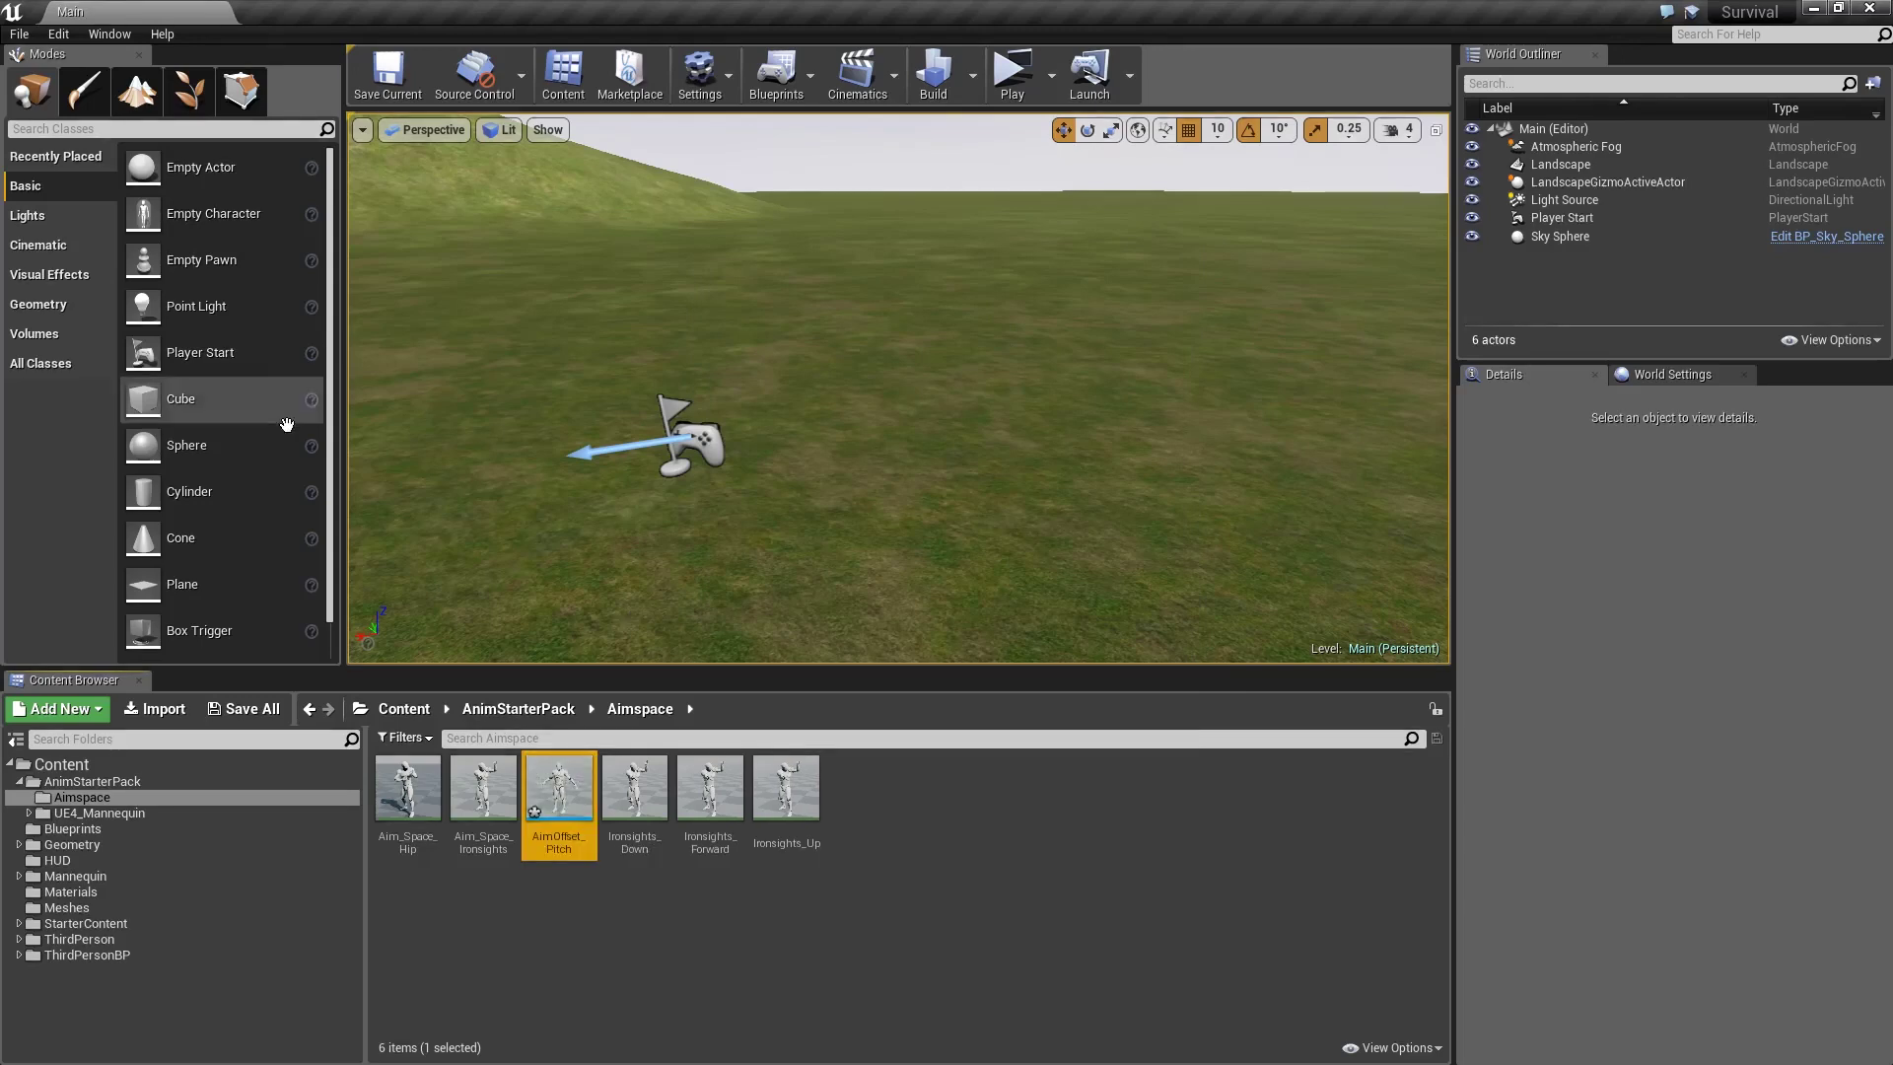
pyautogui.click(243, 708)
pyautogui.click(1124, 724)
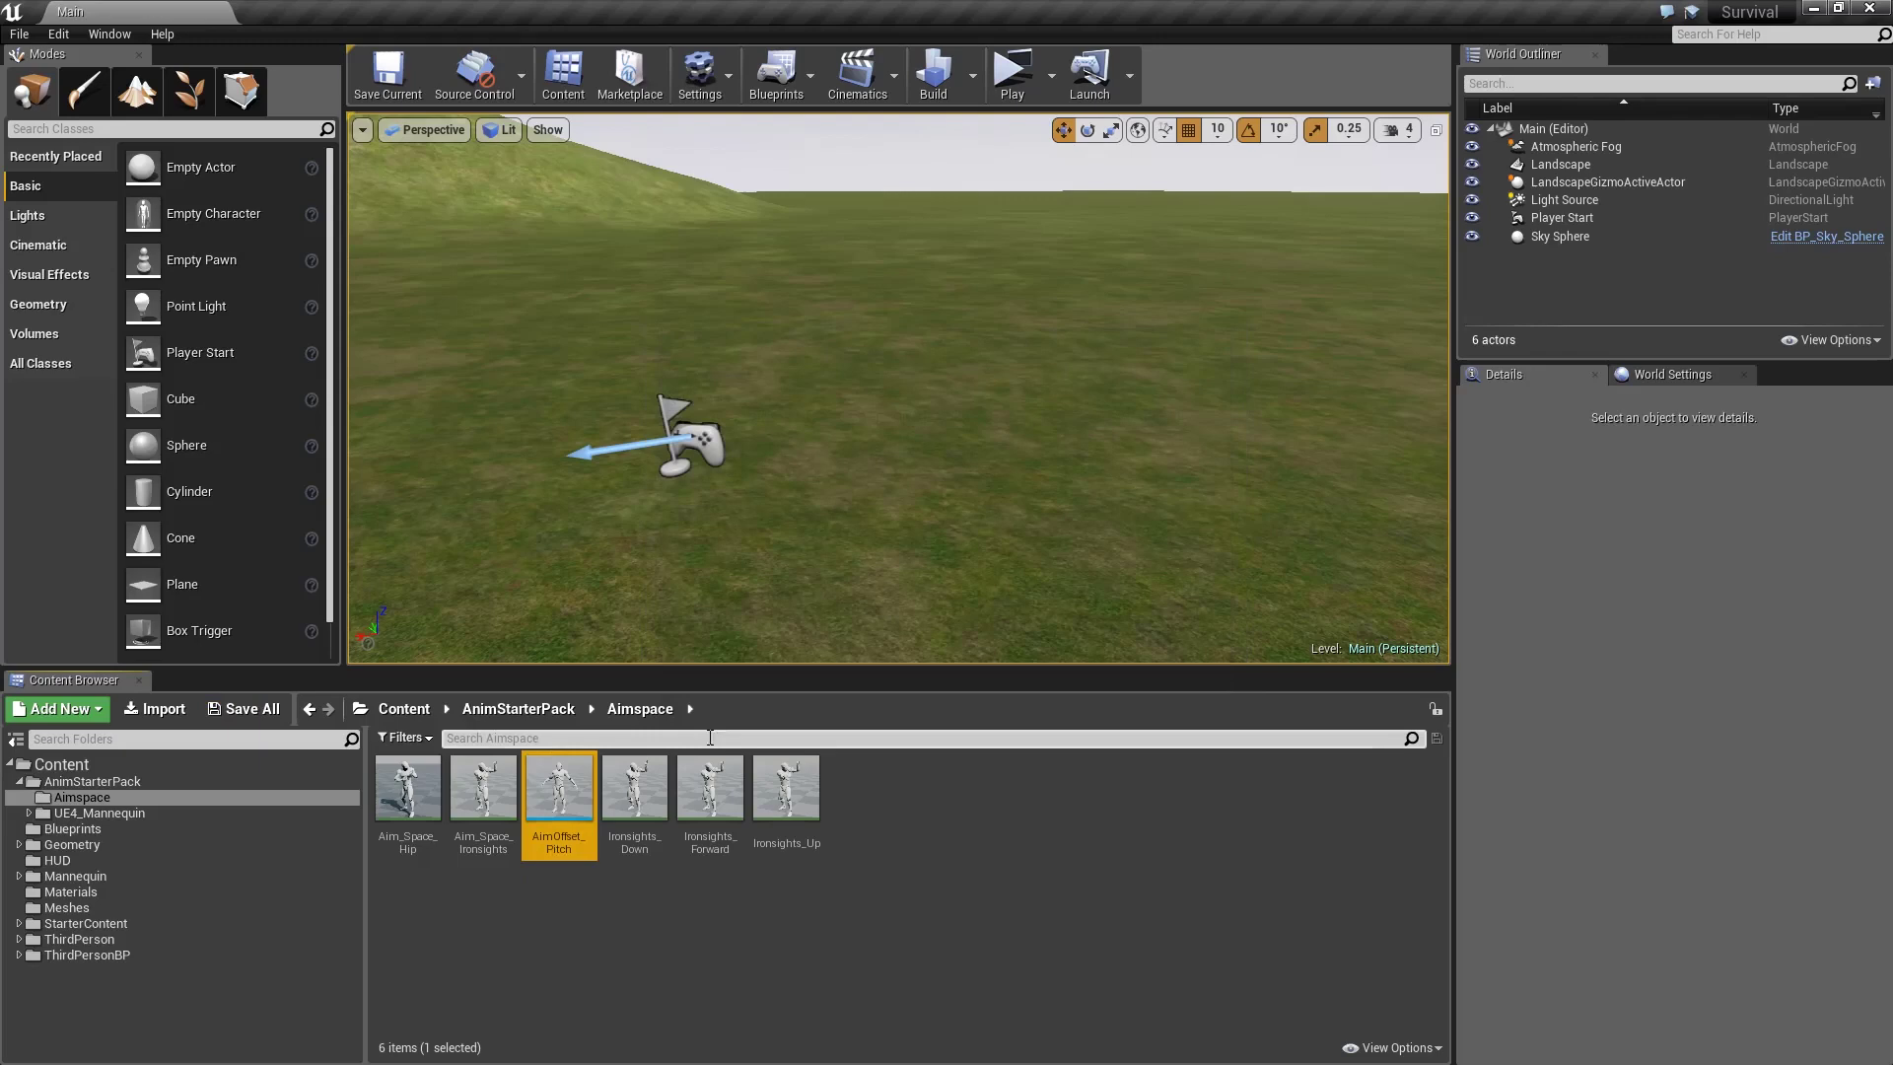
# Name AimOffset_Pitch's horizontal axis Pitch, range -90 to 90, and drop Ironsights_Forward at centre
pyautogui.doubleClick(554, 798)
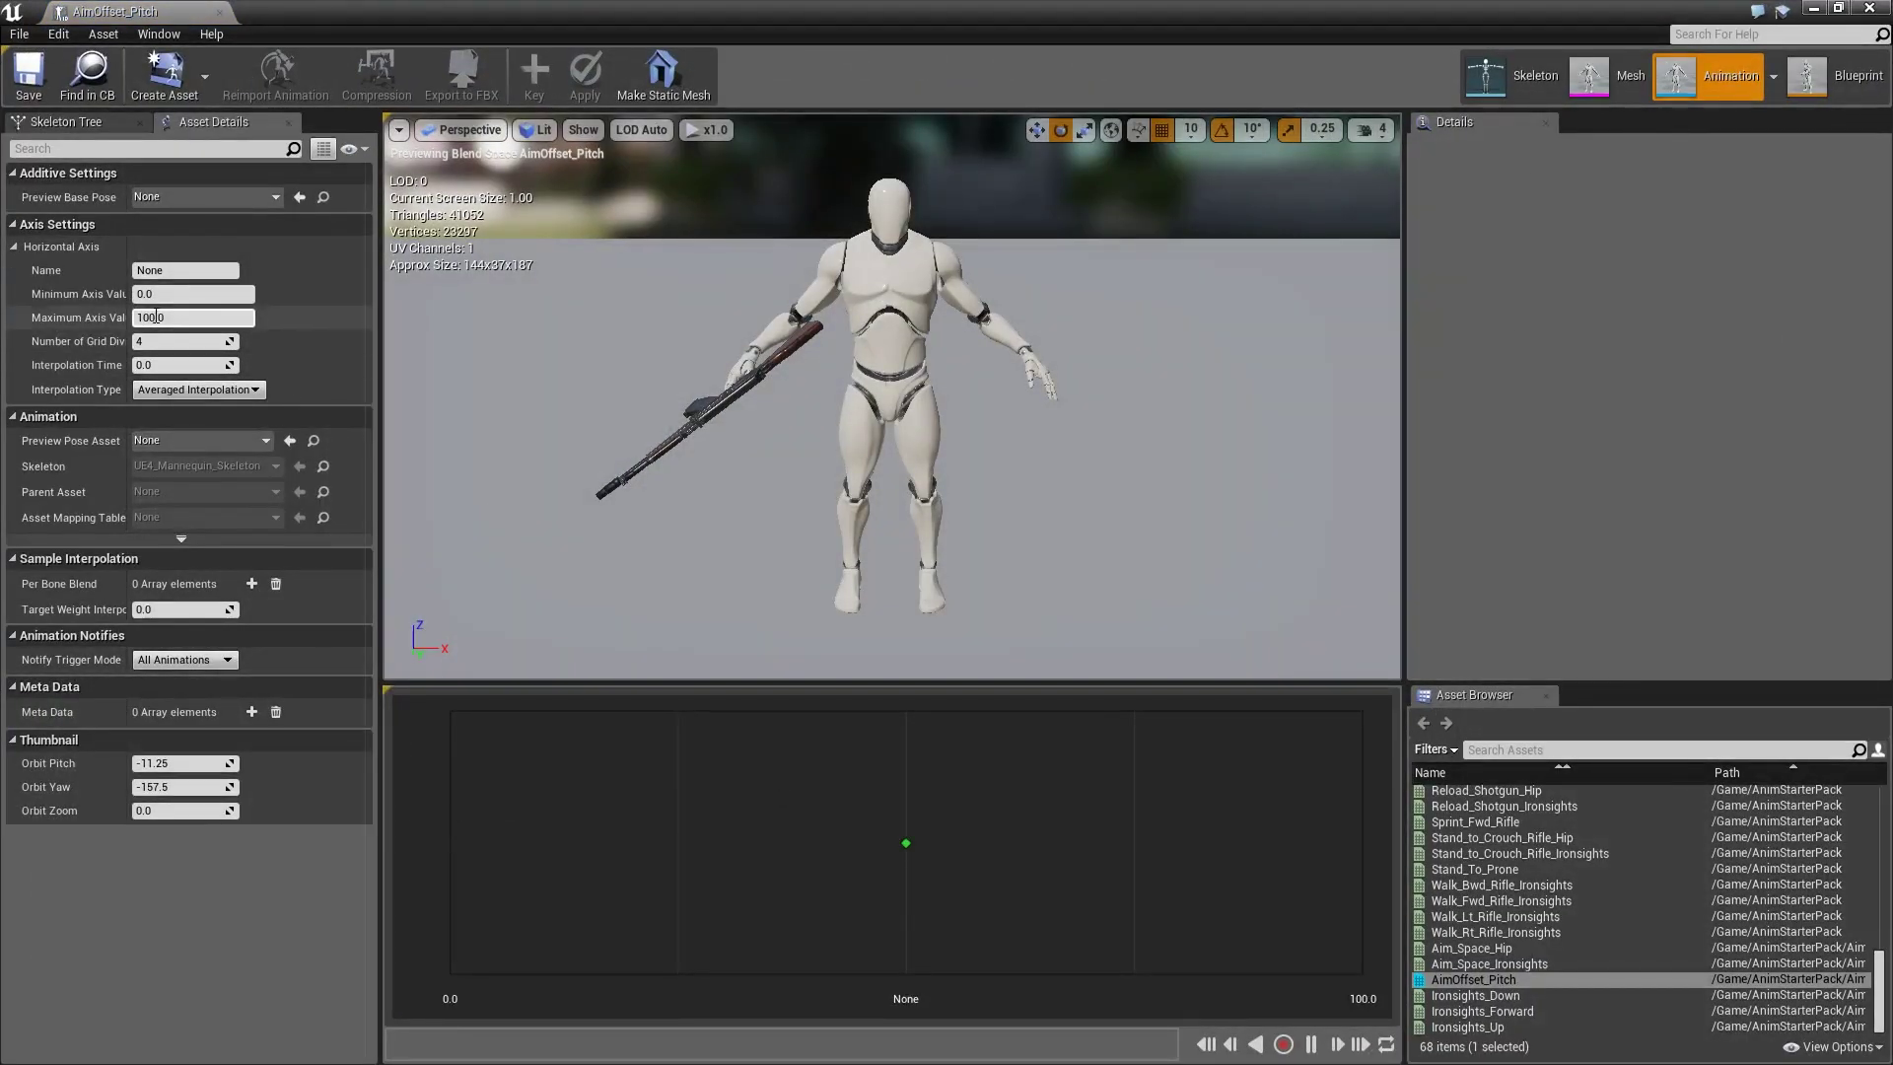
pyautogui.click(159, 268)
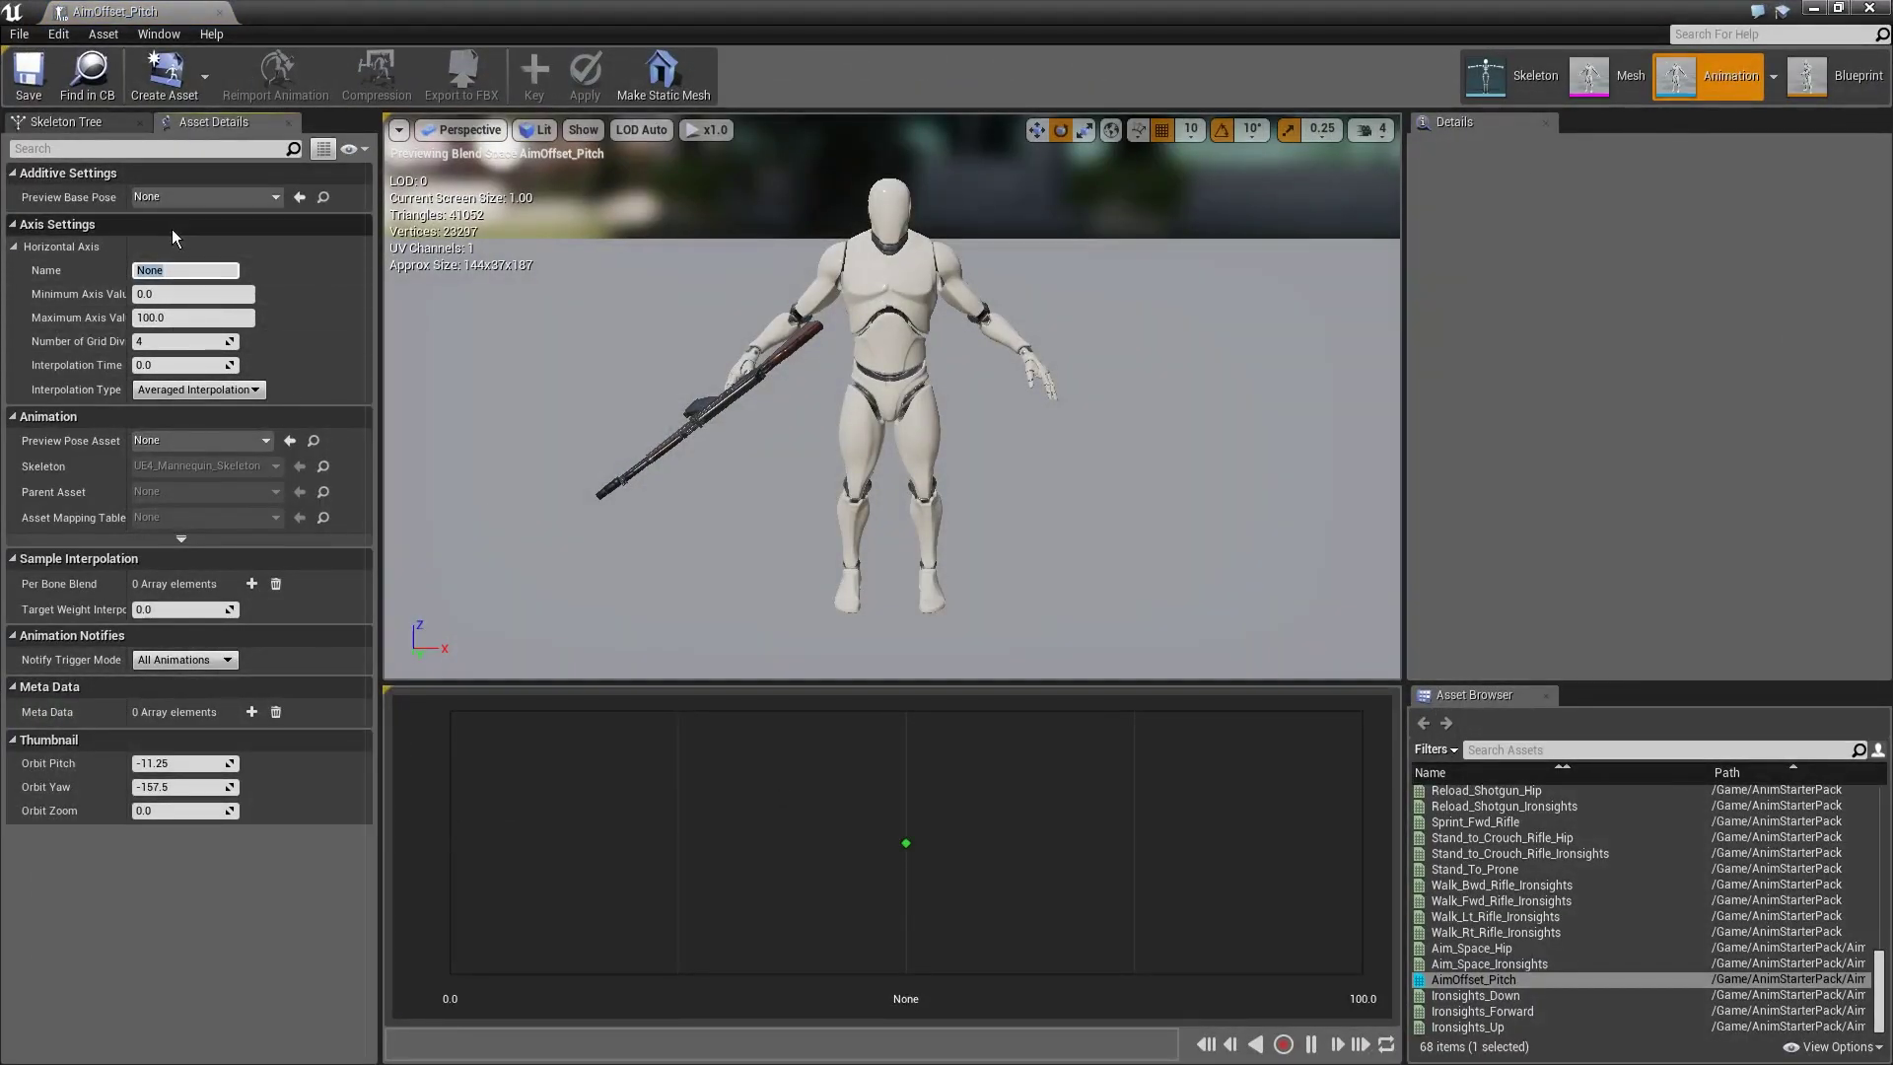
pyautogui.write('Pitch')
pyautogui.click(196, 293)
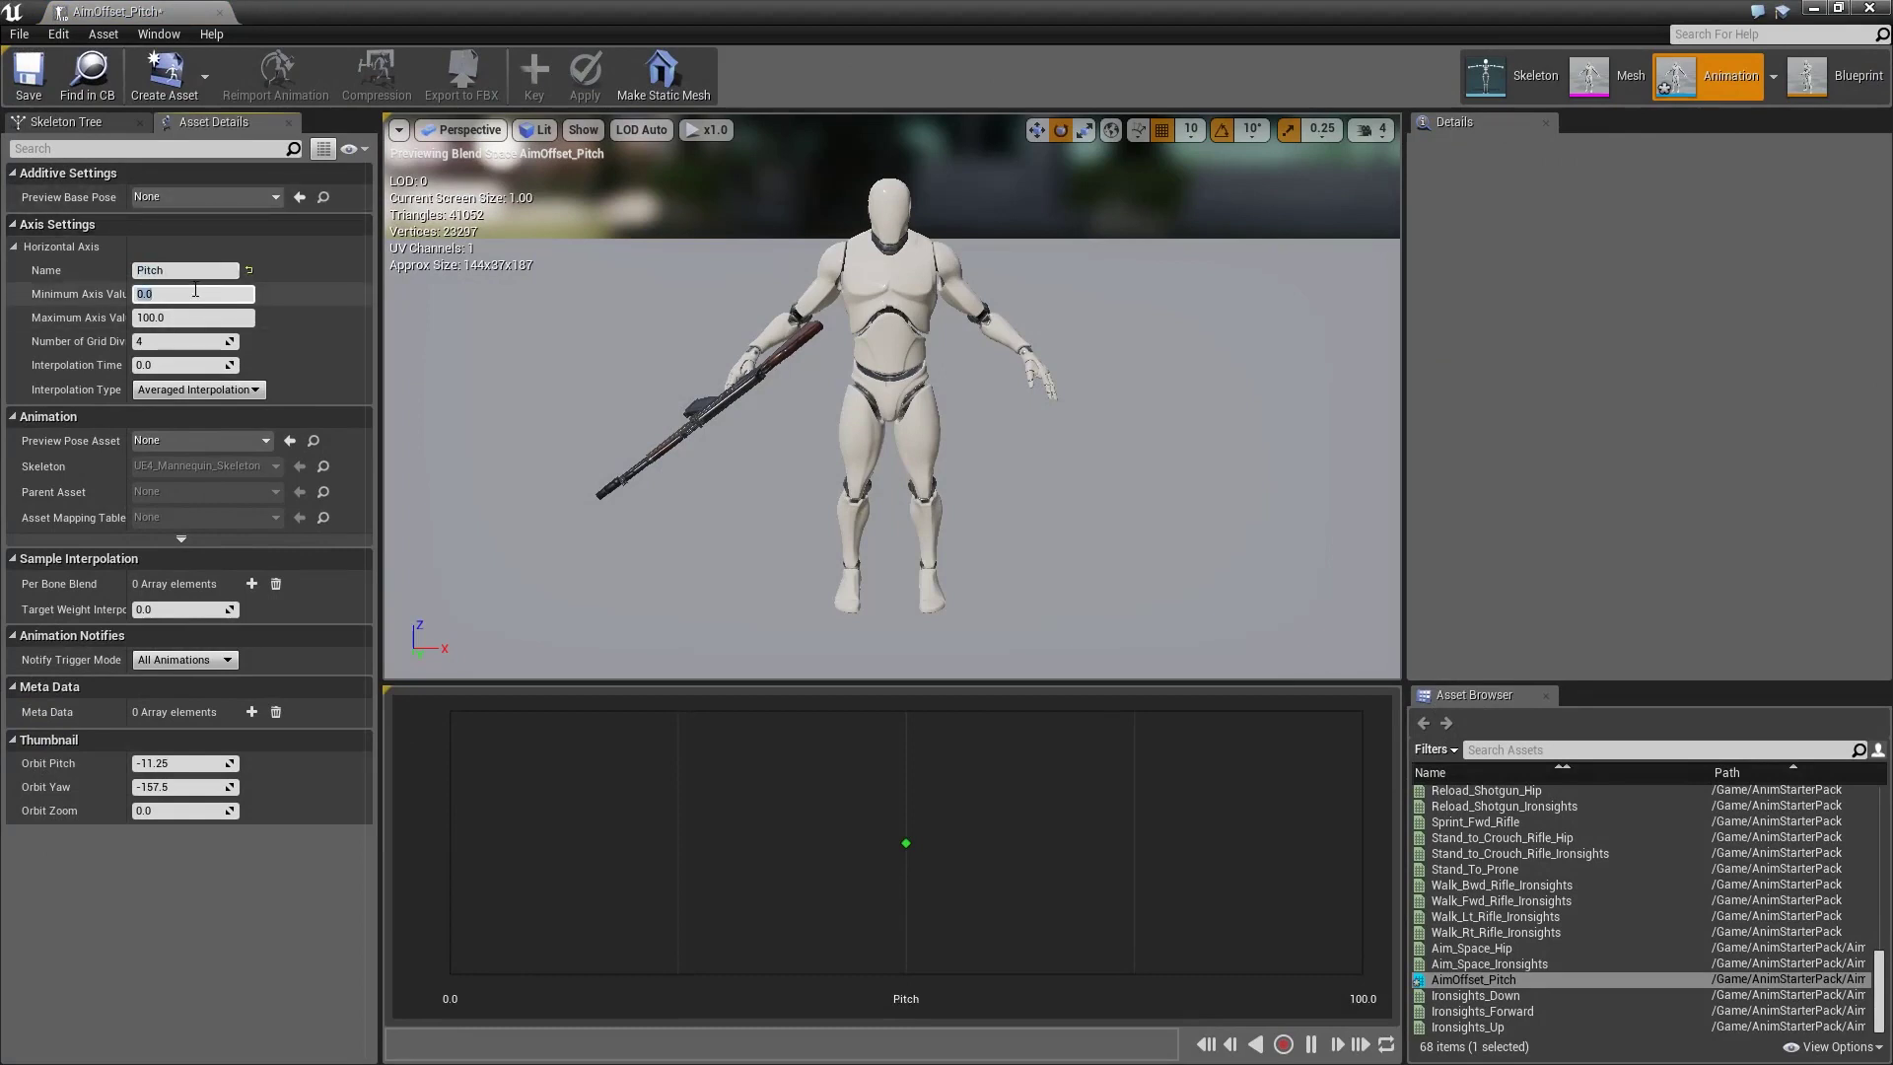
pyautogui.press('Tab')
pyautogui.press('Return')
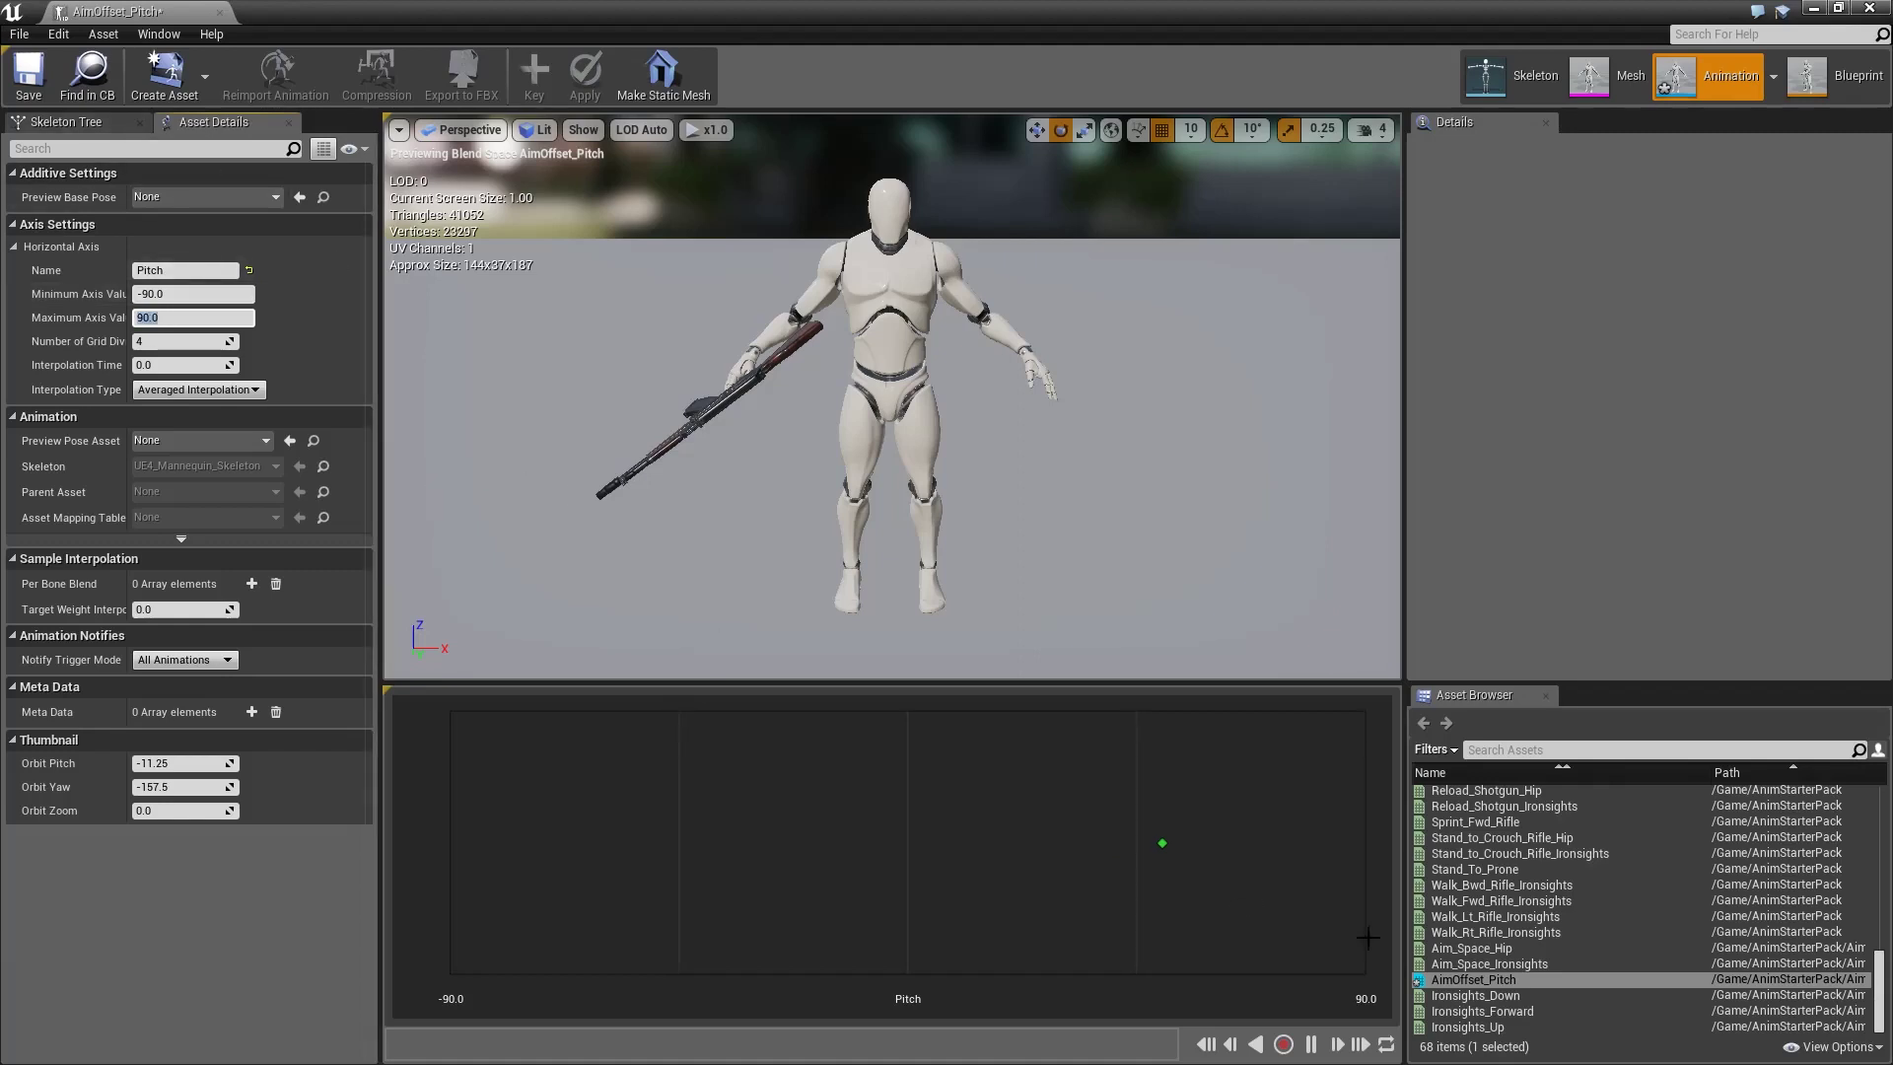
pyautogui.click(1476, 1010)
pyautogui.moveTo(1476, 1011); pyautogui.dragTo(908, 843)
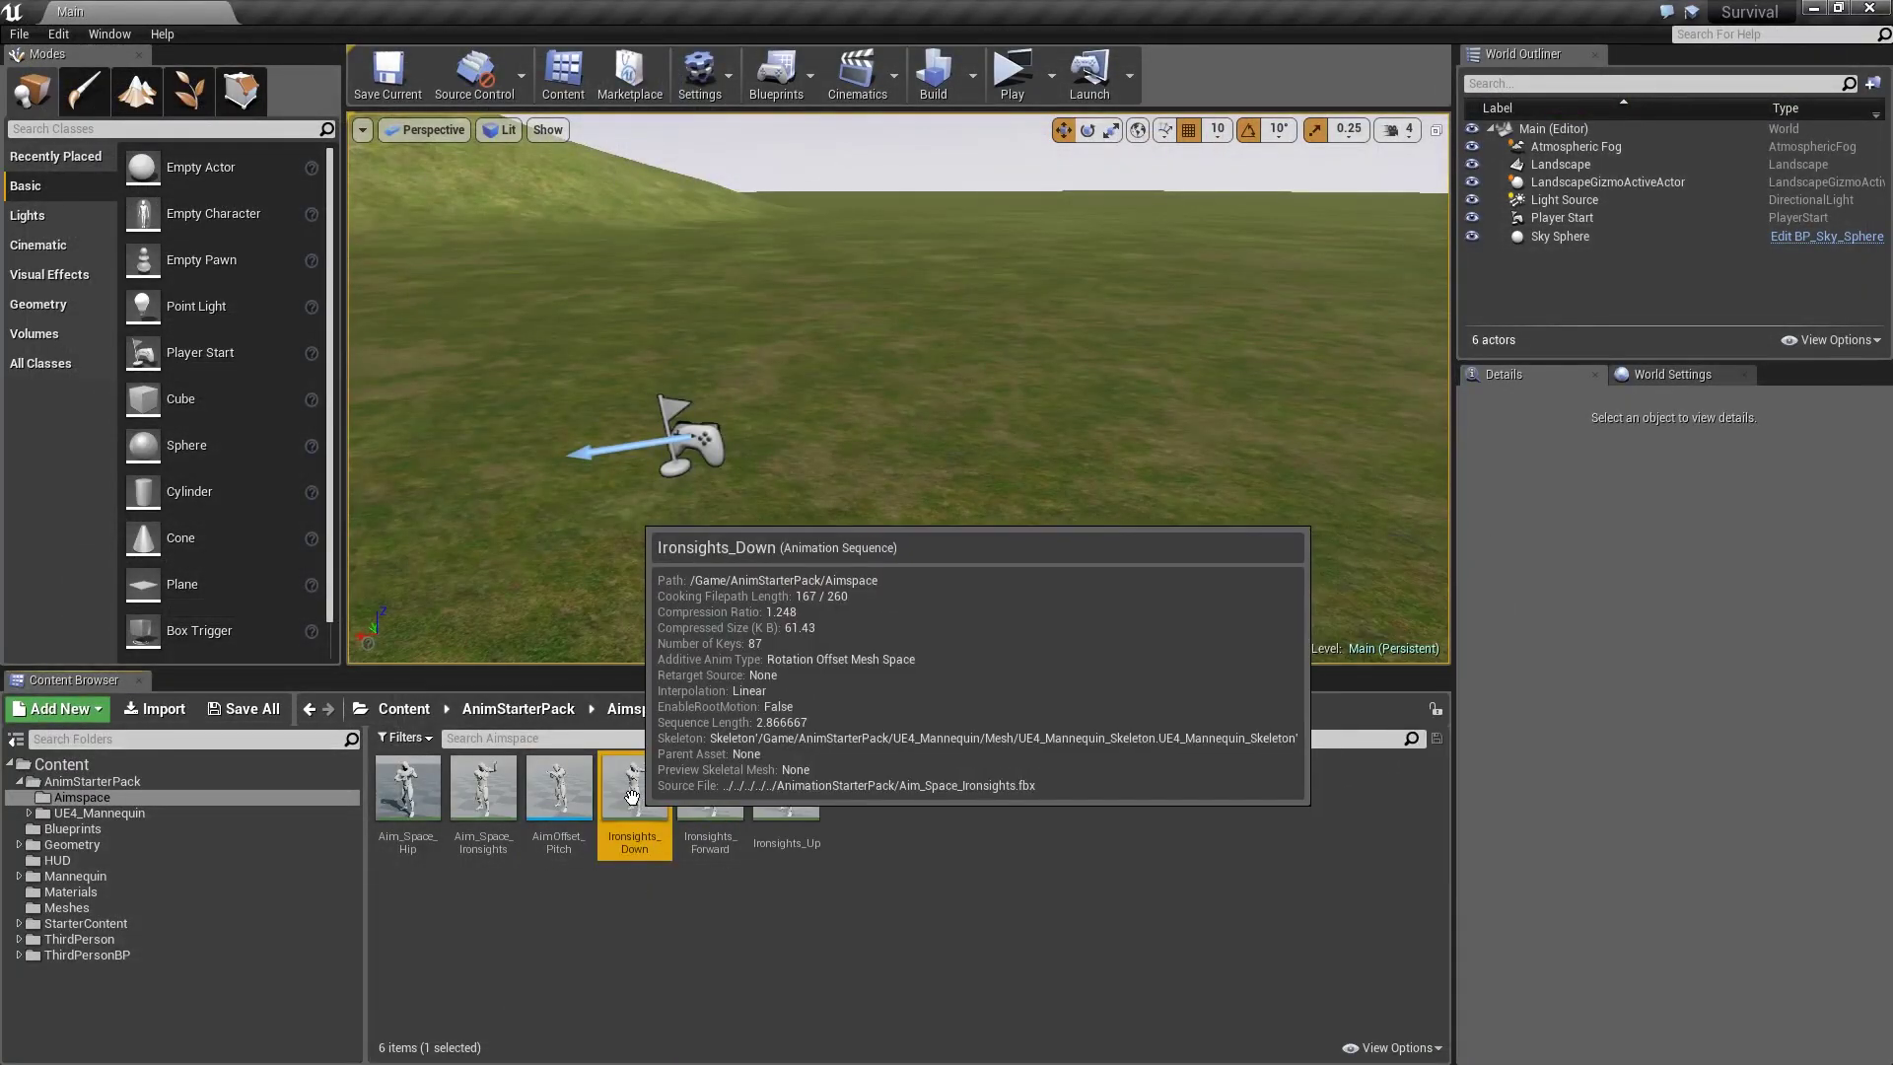
# Trim Ironsights_Down to a single frame, removing frames 0–20 and everything after
pyautogui.doubleClick(632, 797)
pyautogui.moveTo(485, 1043); pyautogui.dragTo(575, 1053)
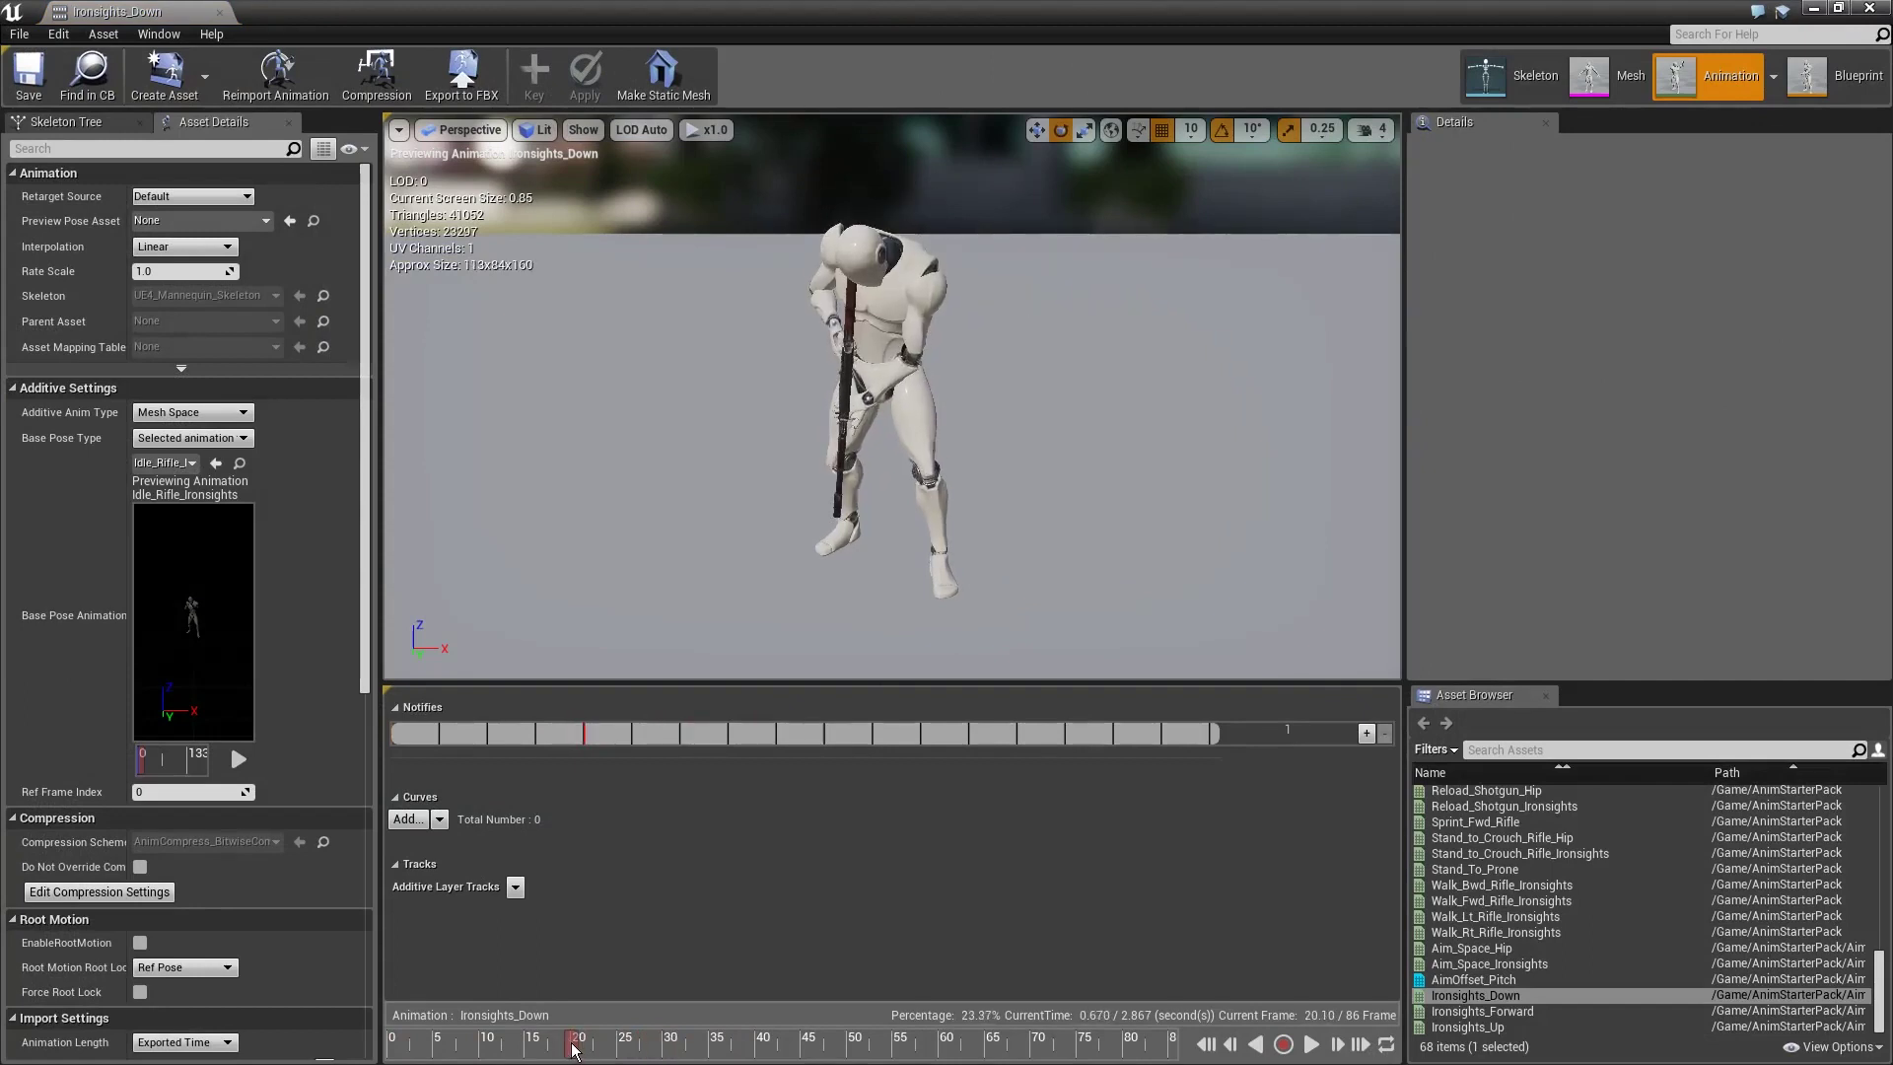
pyautogui.rightClick(573, 1049)
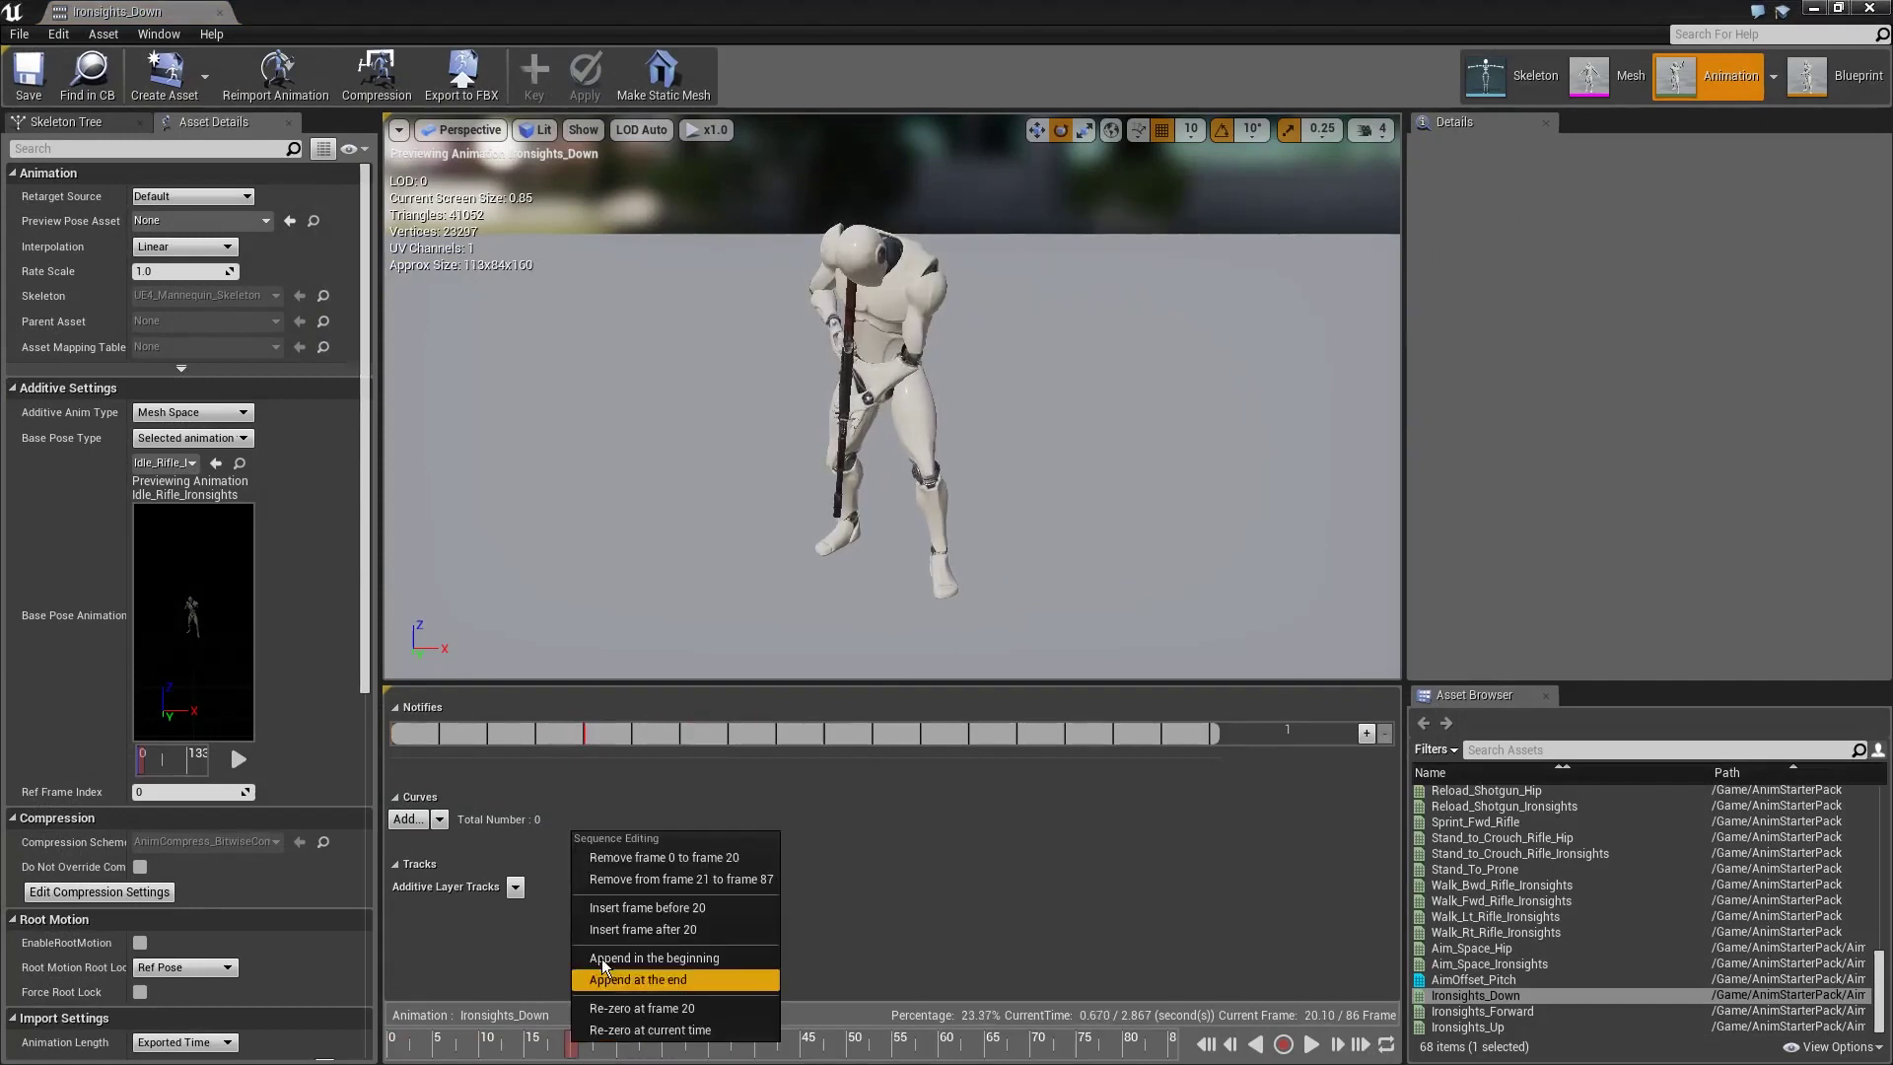
pyautogui.click(630, 856)
pyautogui.rightClick(389, 1051)
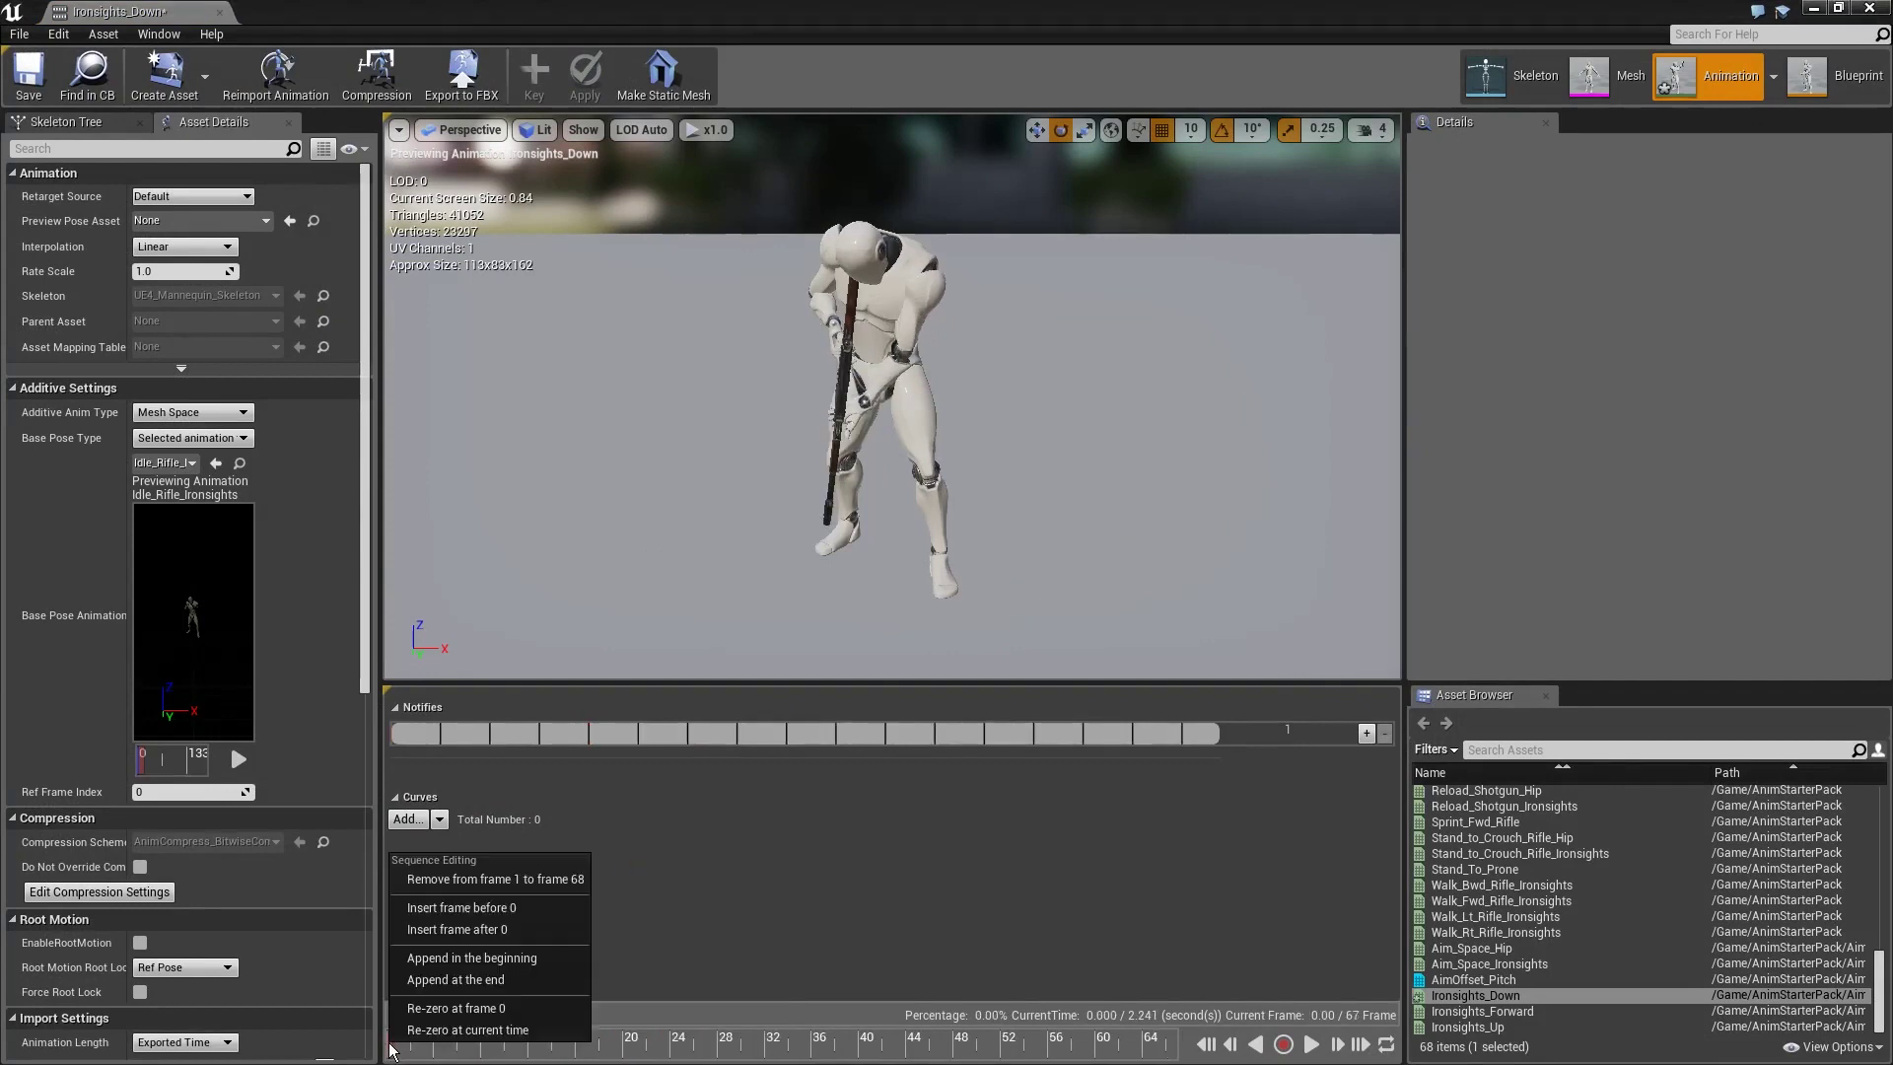
pyautogui.click(473, 877)
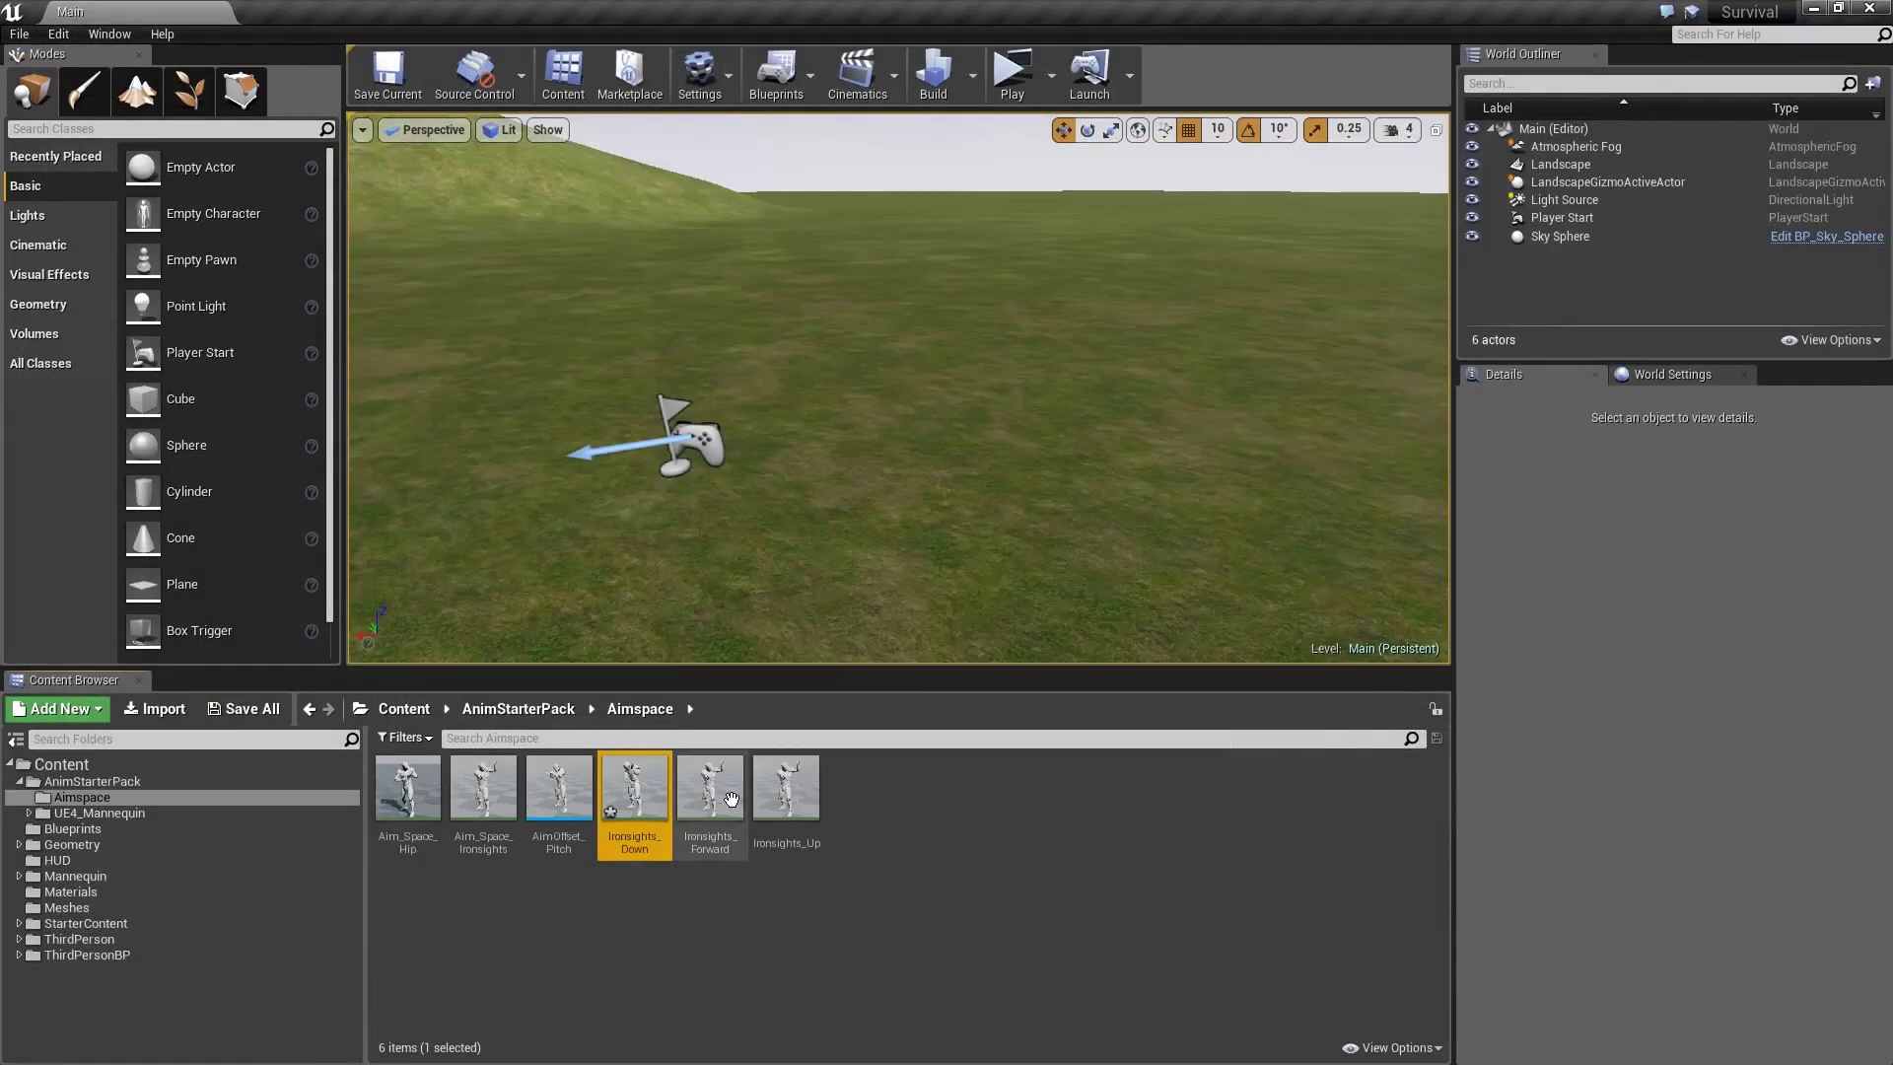
# Trim Ironsights_Forward to its first frame only
pyautogui.doubleClick(730, 798)
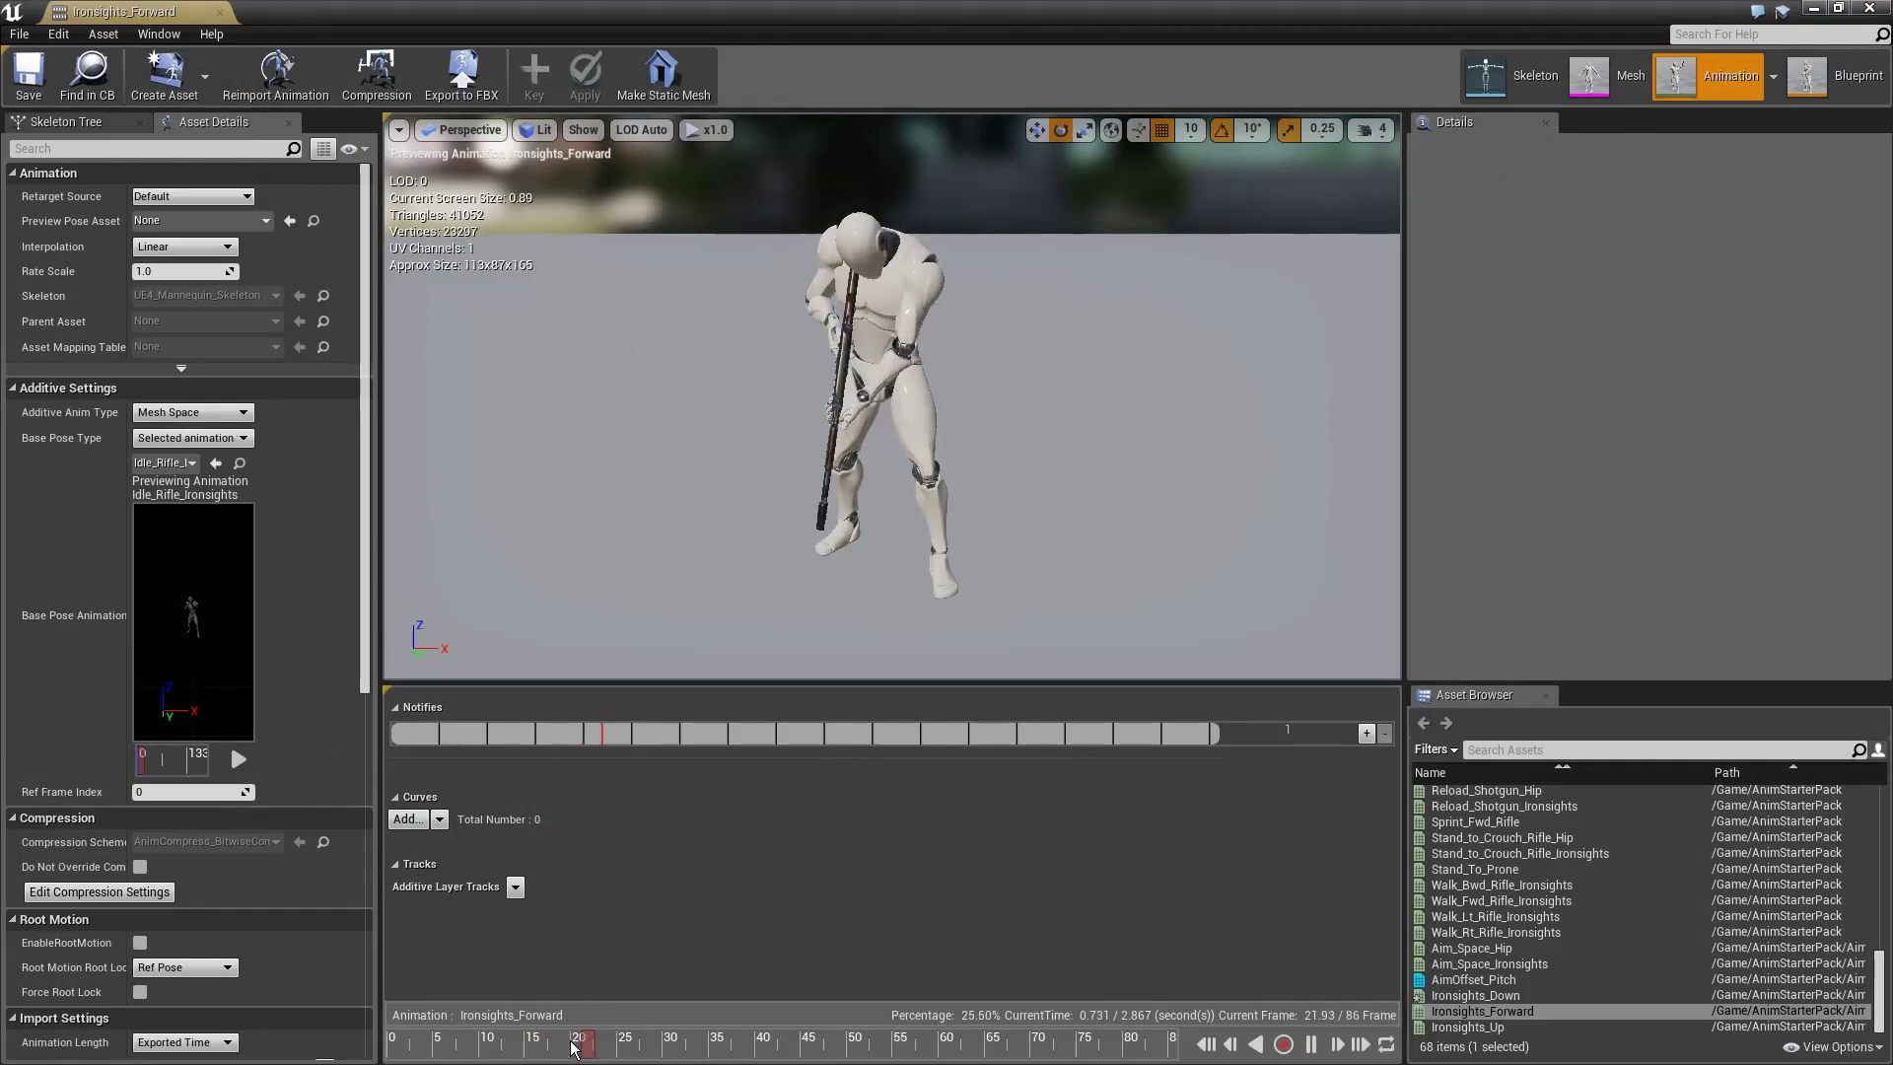
pyautogui.rightClick(392, 1047)
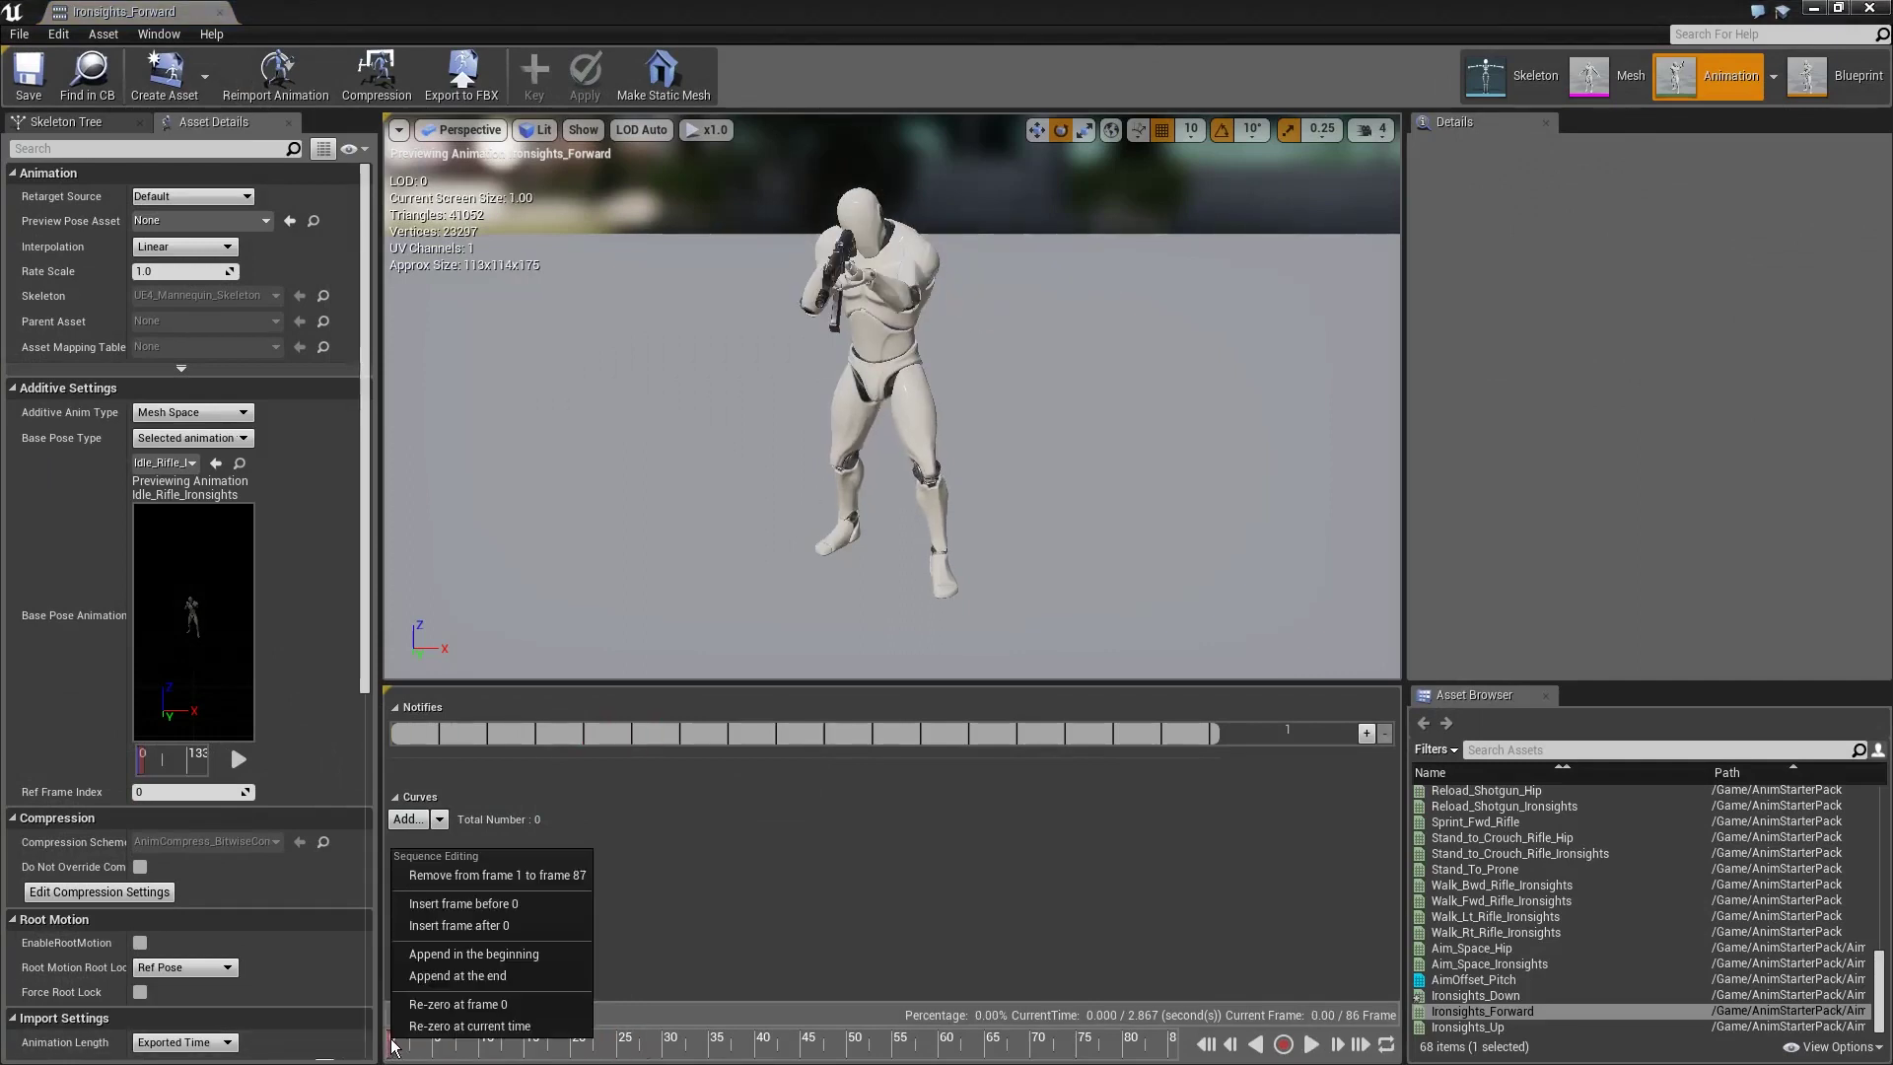
pyautogui.click(463, 874)
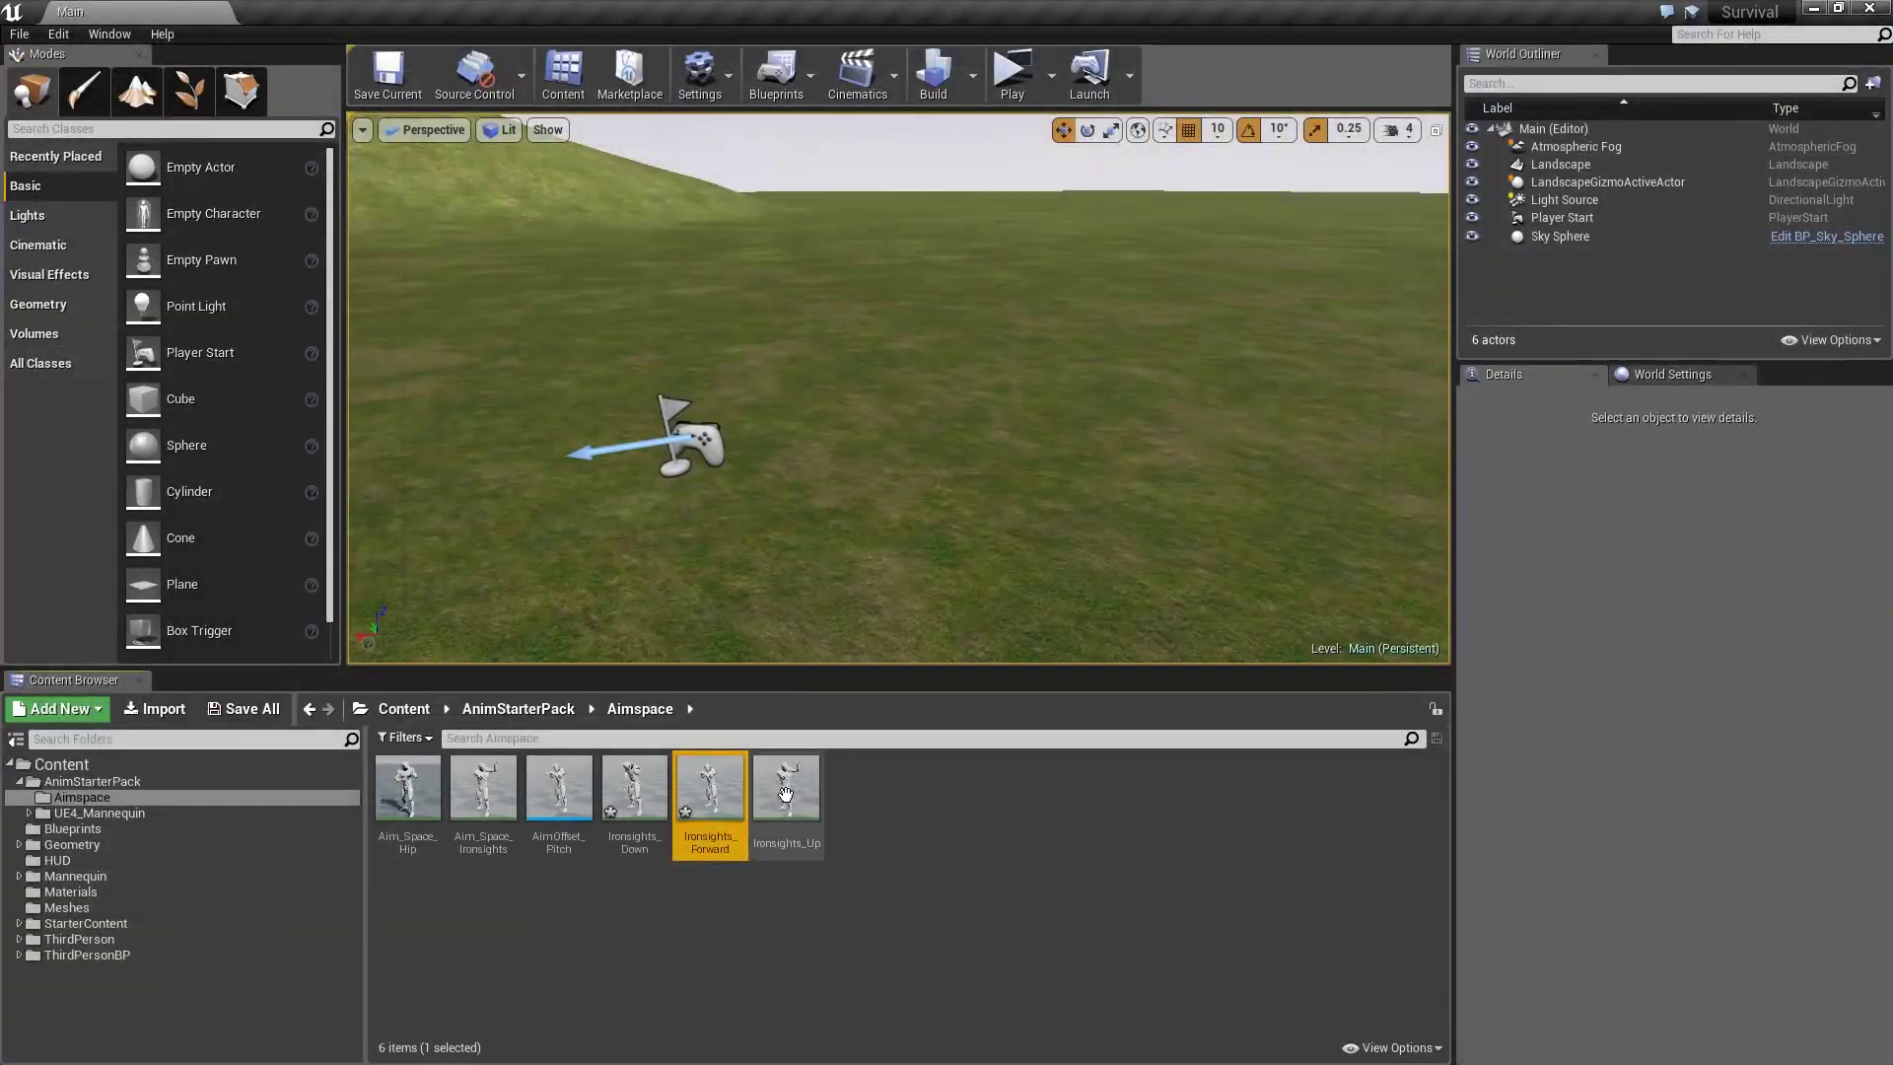
# Trim Ironsights_Up to one frame from around frame 10, then Save All
pyautogui.doubleClick(786, 783)
pyautogui.moveTo(586, 1047); pyautogui.dragTo(480, 1053)
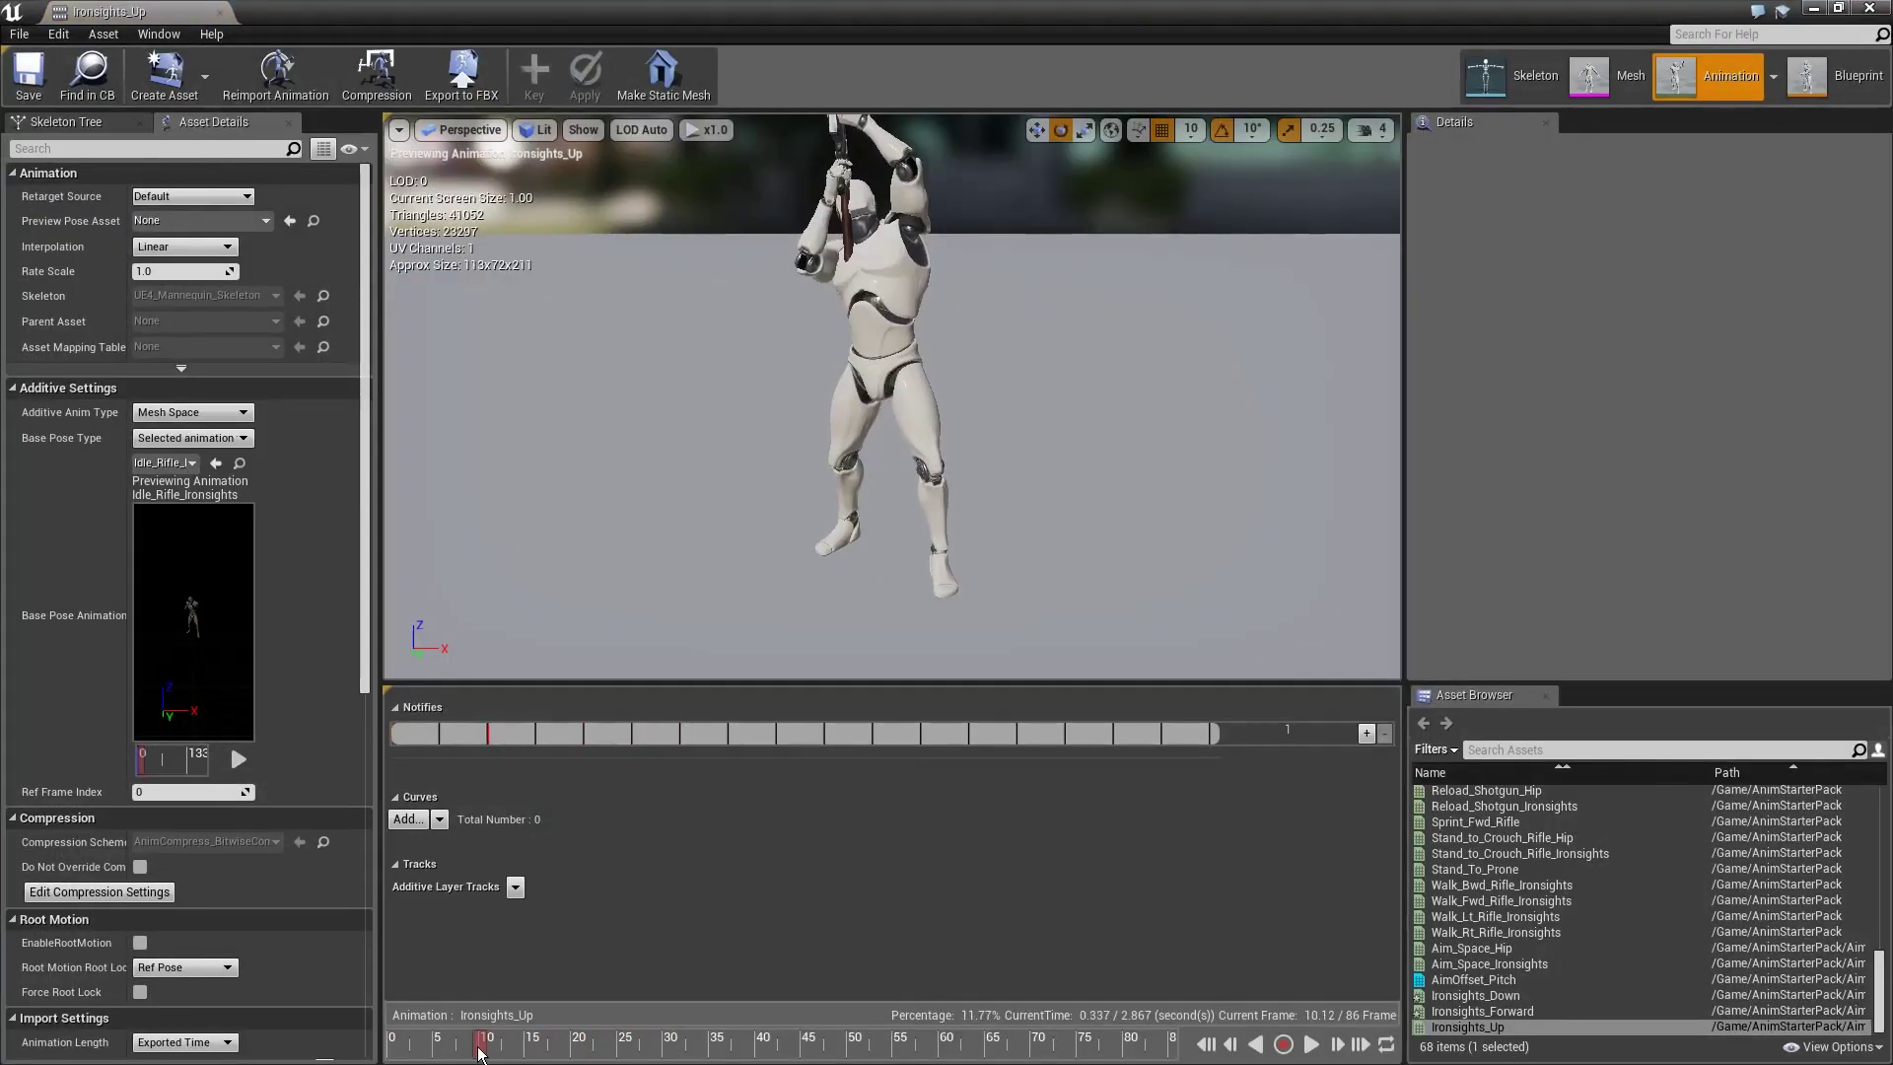
pyautogui.rightClick(480, 1053)
pyautogui.click(552, 868)
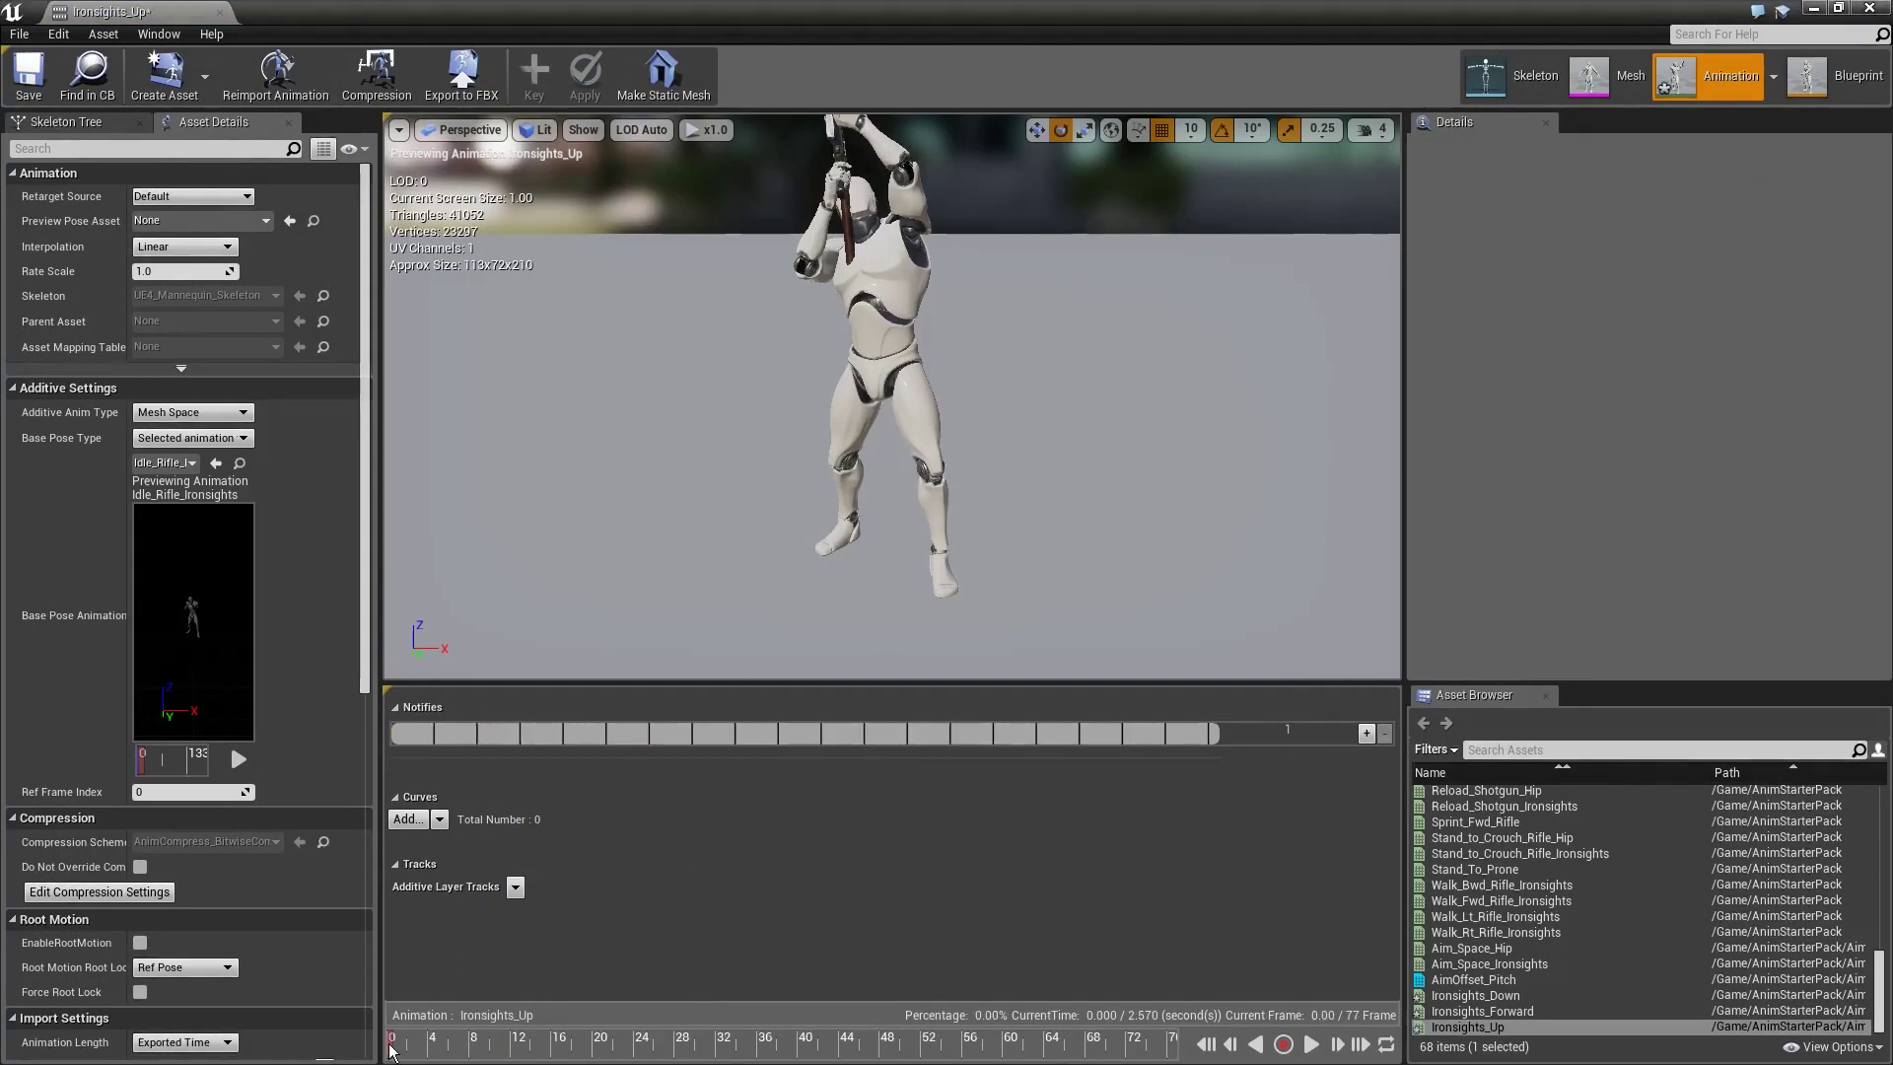
pyautogui.rightClick(392, 1050)
pyautogui.click(464, 904)
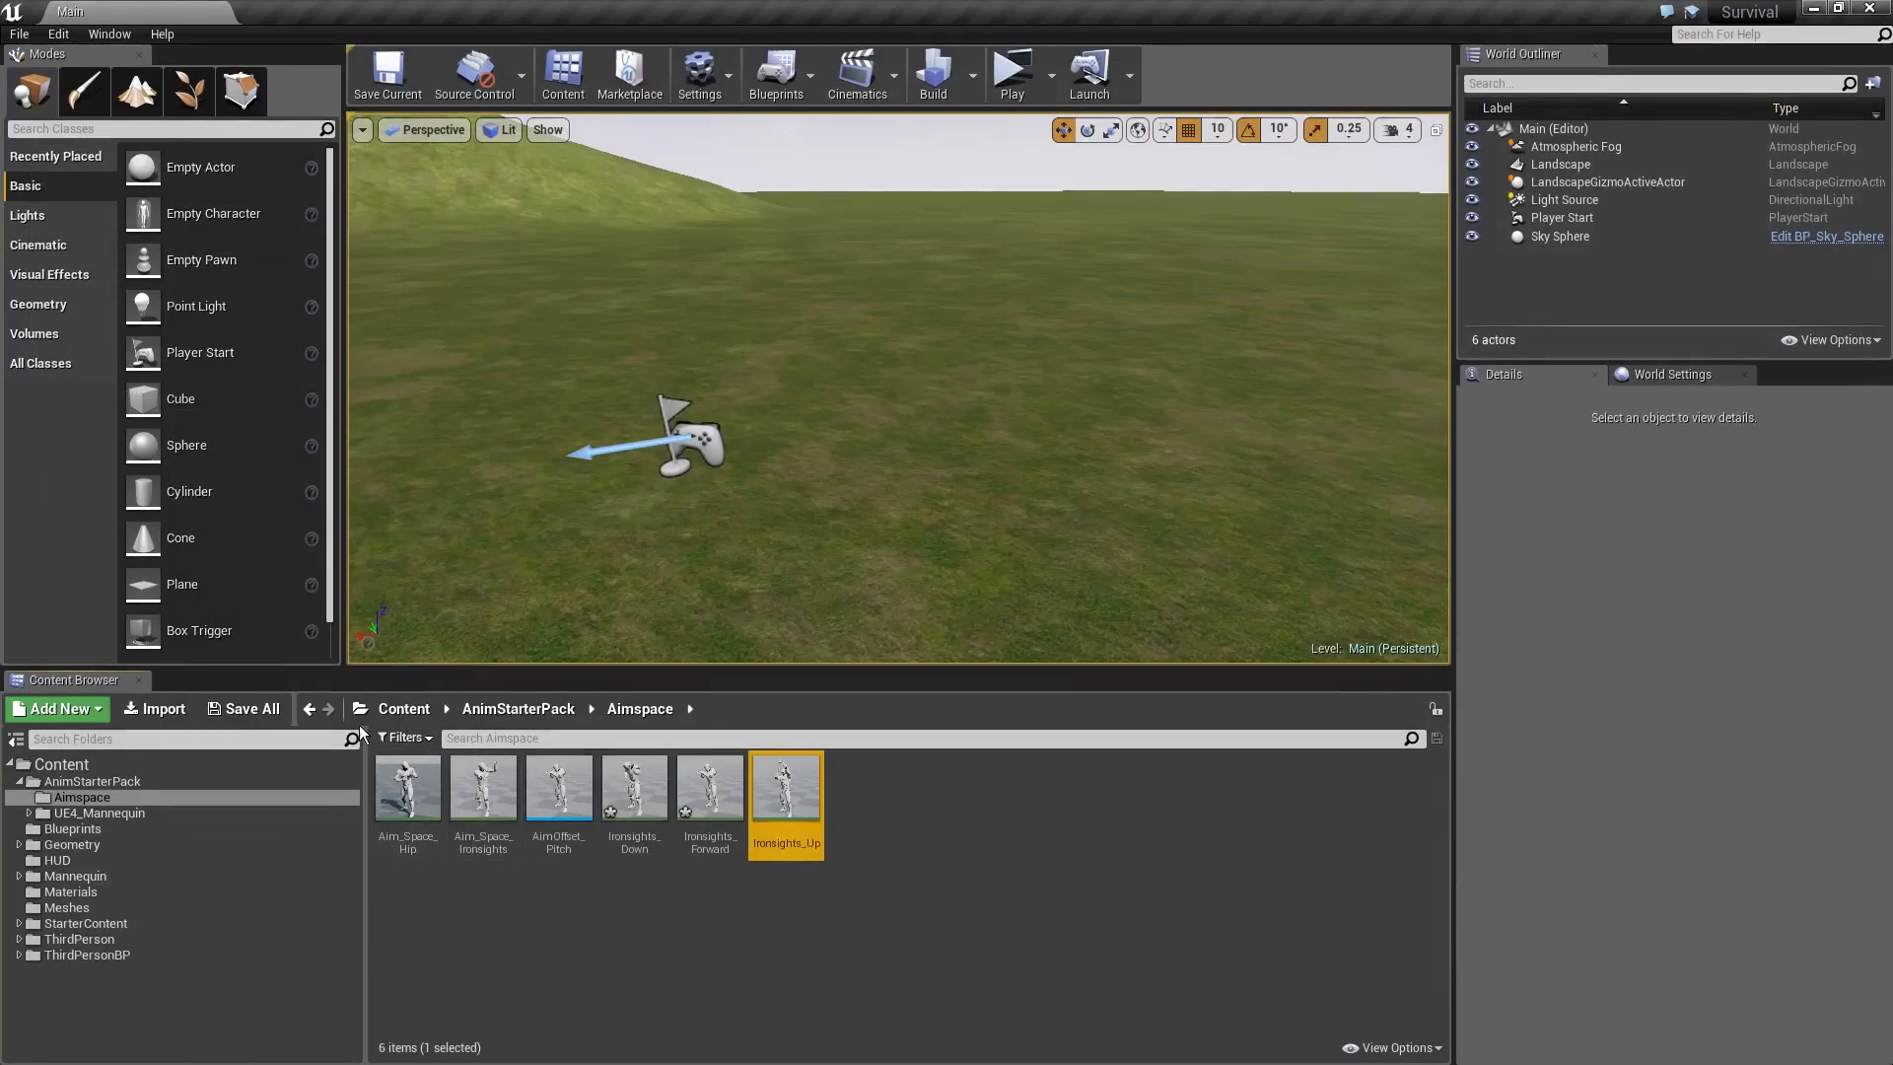
pyautogui.click(244, 709)
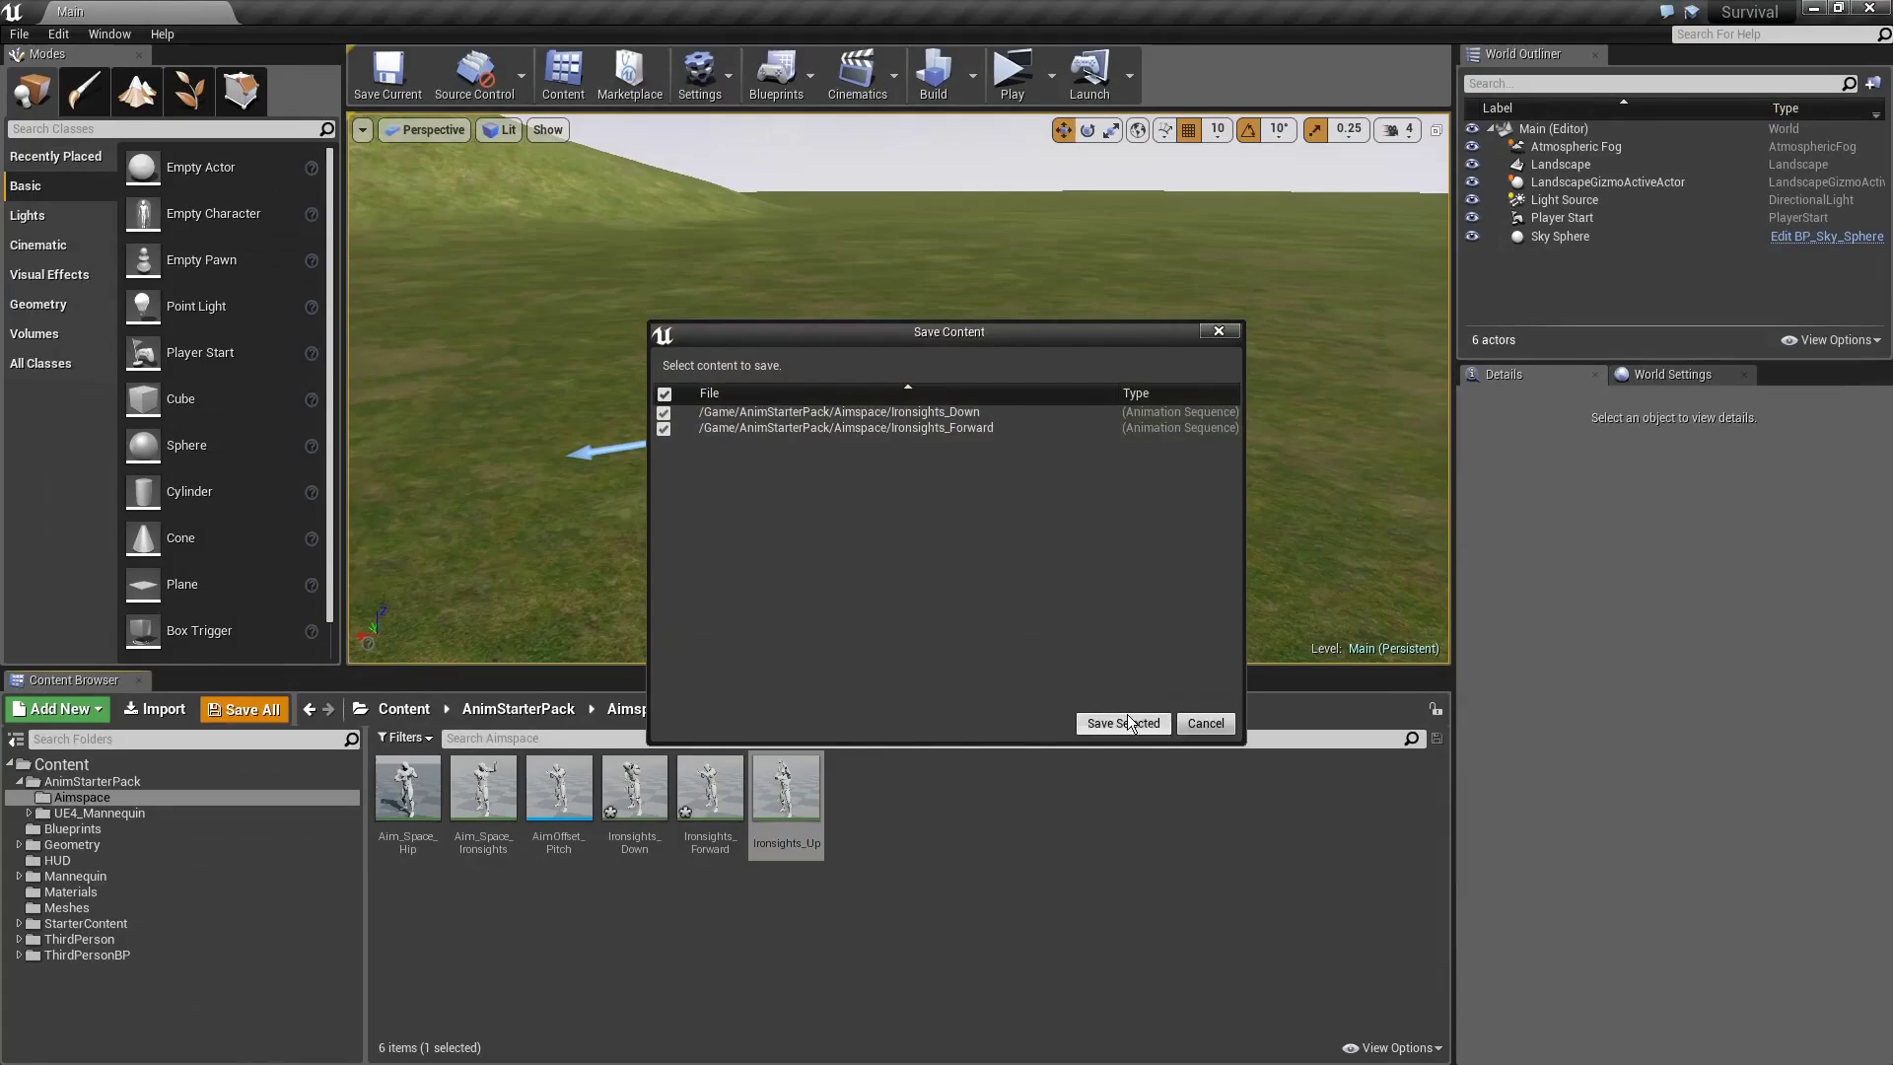
# Confirm the save, place Ironsights_Down at -90 and Ironsights_Up at 90, and save AimOffset_Pitch
pyautogui.click(1127, 719)
pyautogui.doubleClick(558, 794)
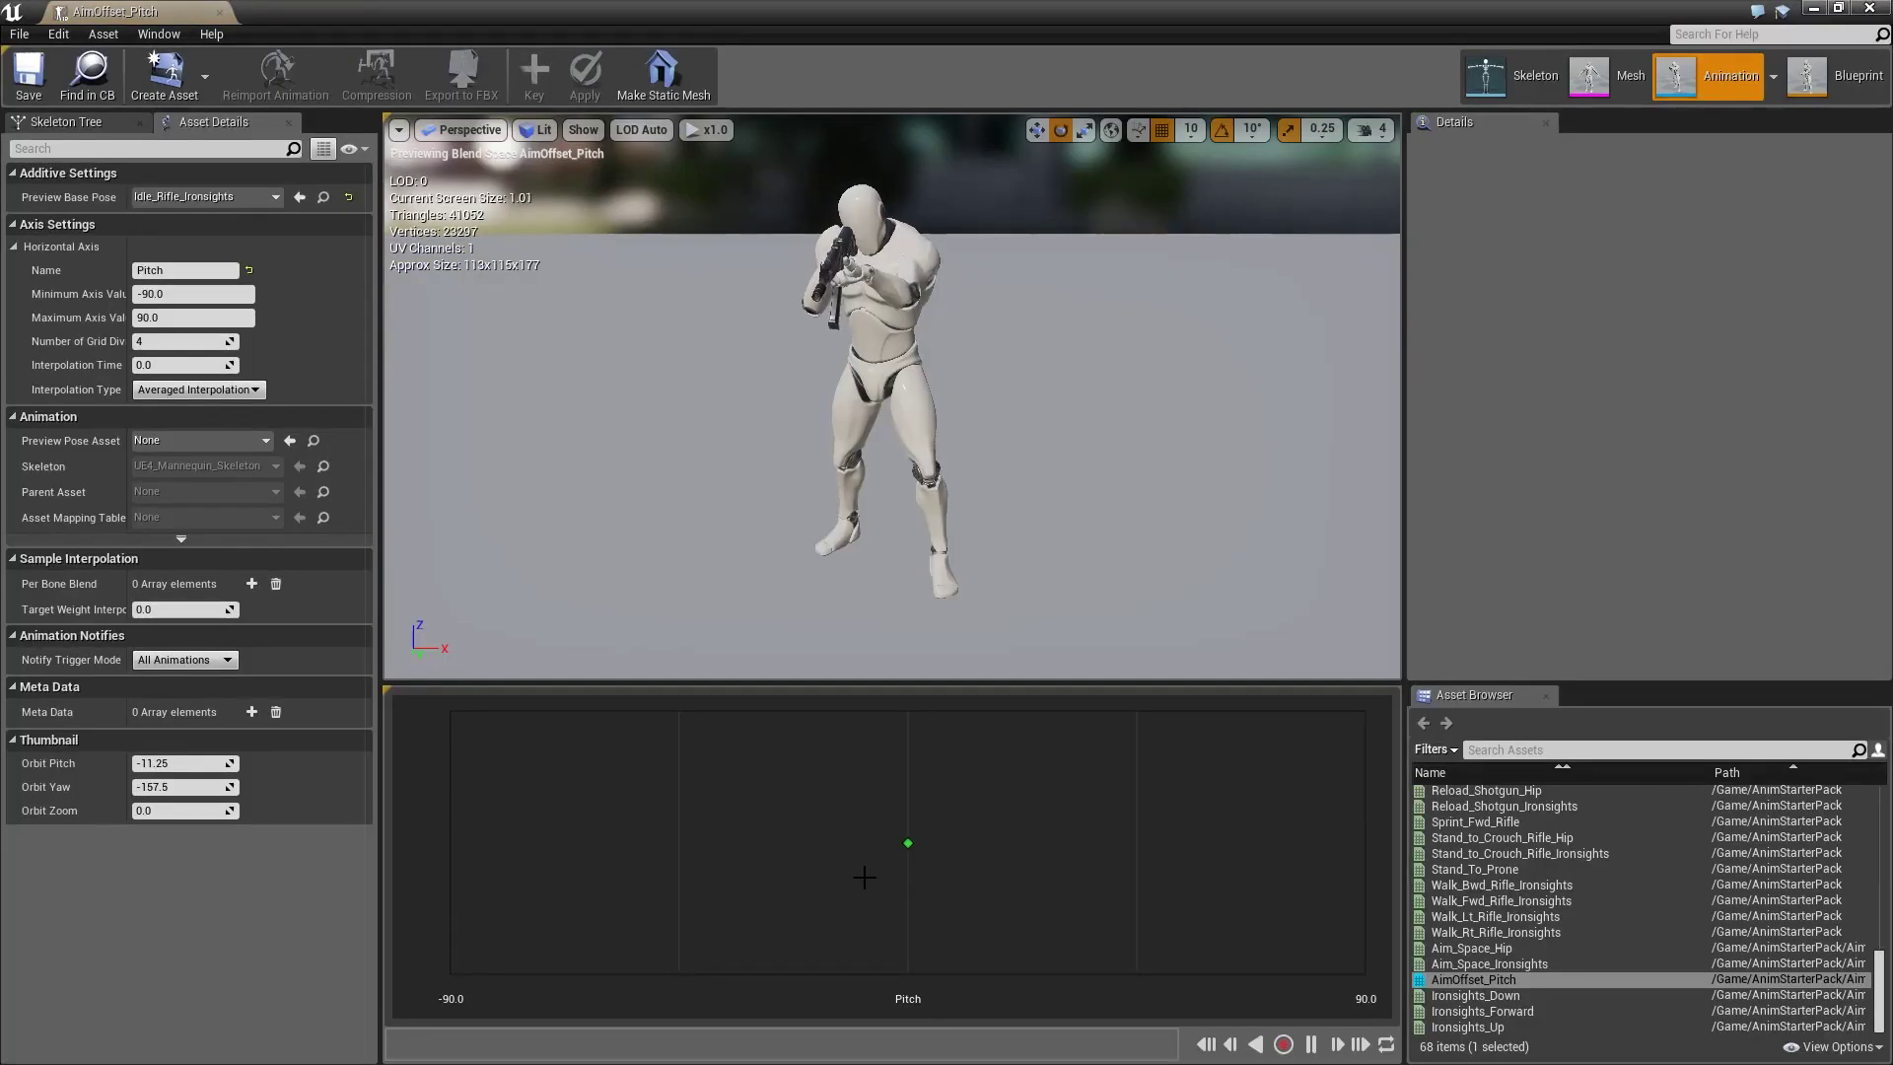
pyautogui.press('shift')
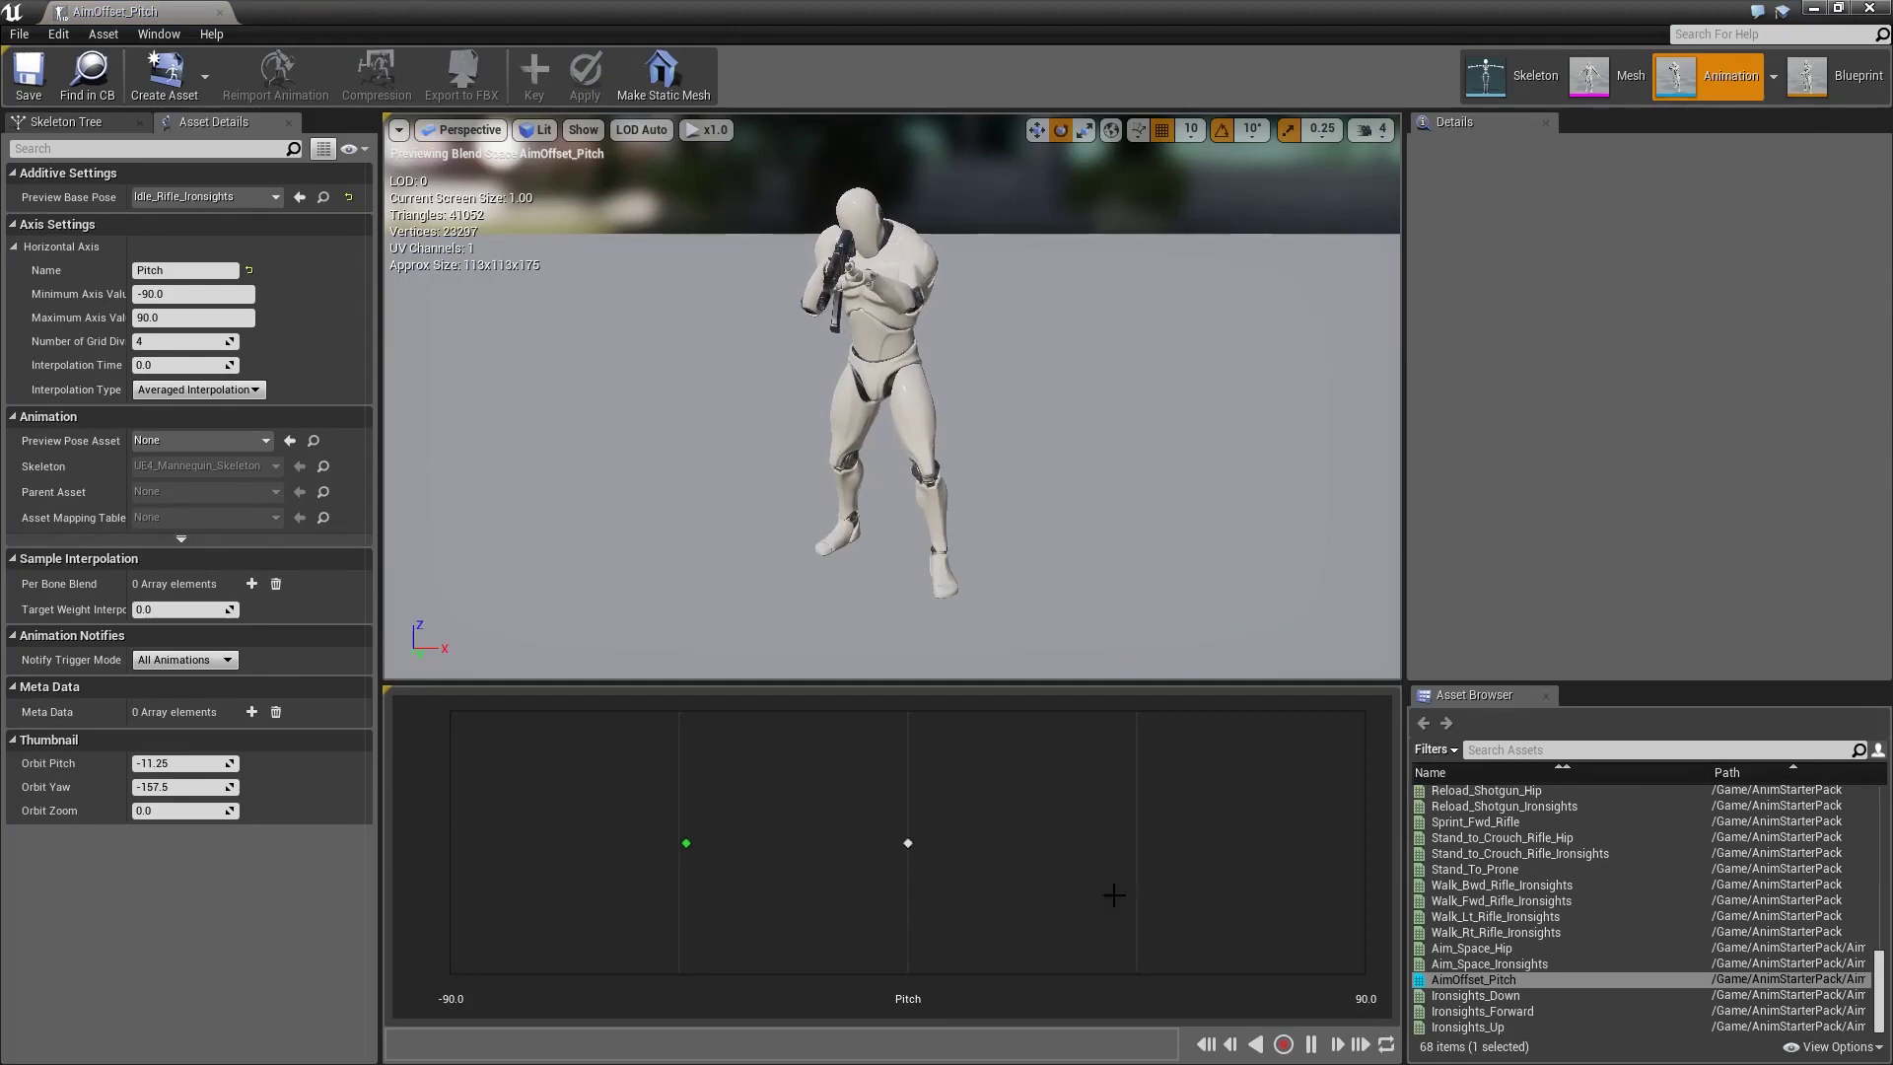
pyautogui.moveTo(1475, 995); pyautogui.dragTo(451, 844)
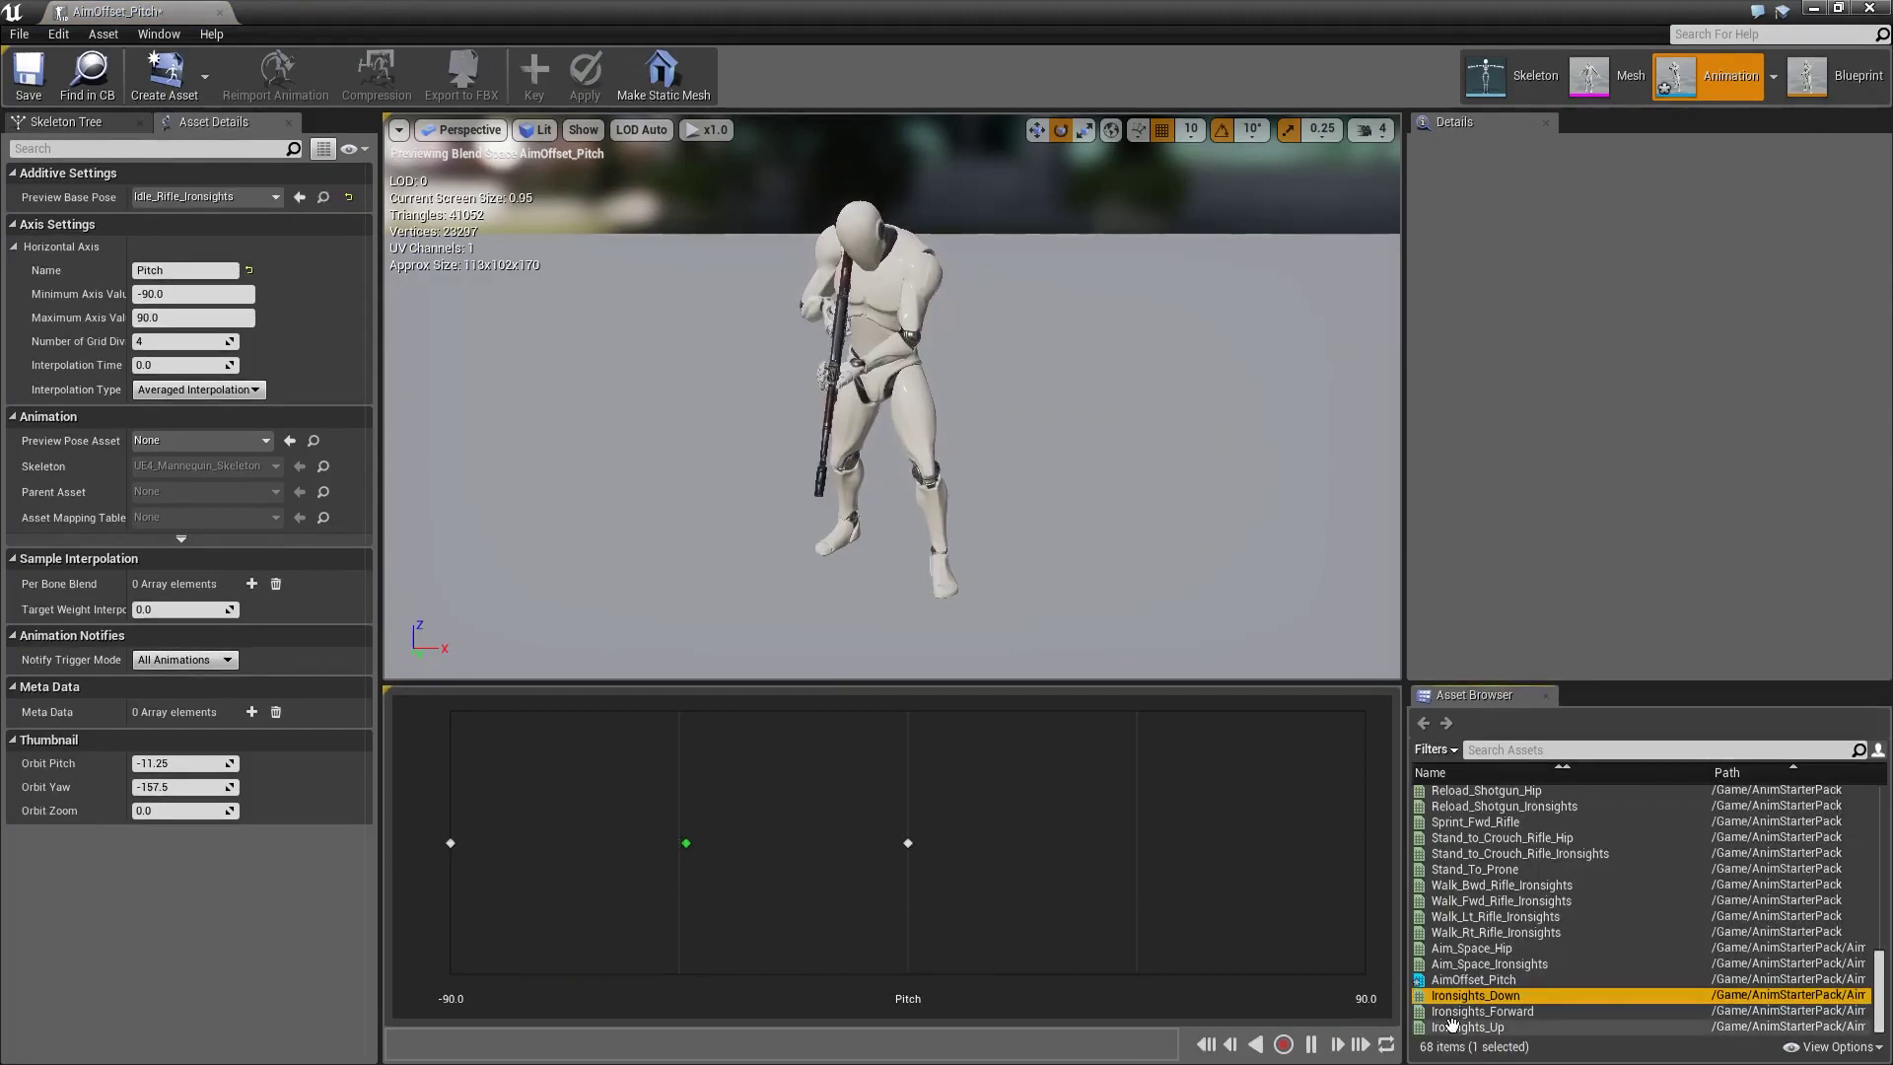
pyautogui.moveTo(1469, 1026); pyautogui.dragTo(1328, 858)
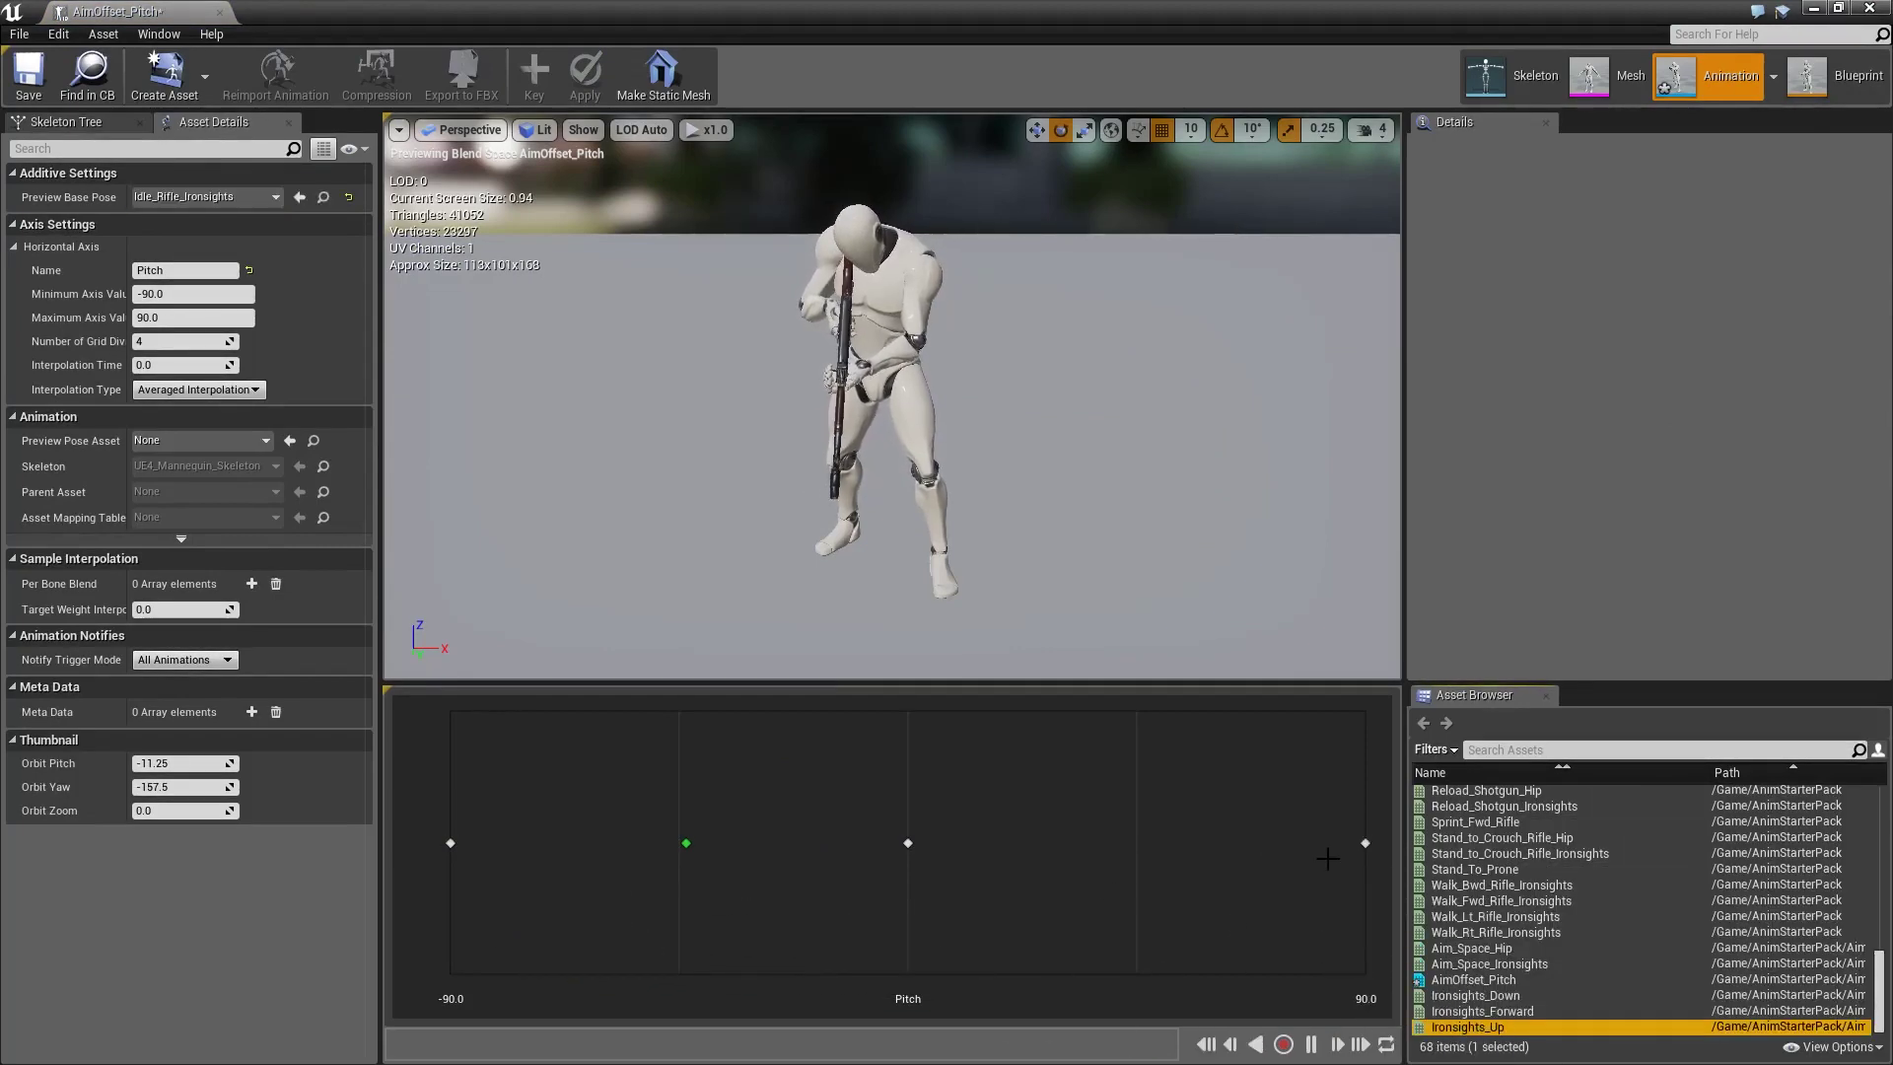
pyautogui.click(679, 800)
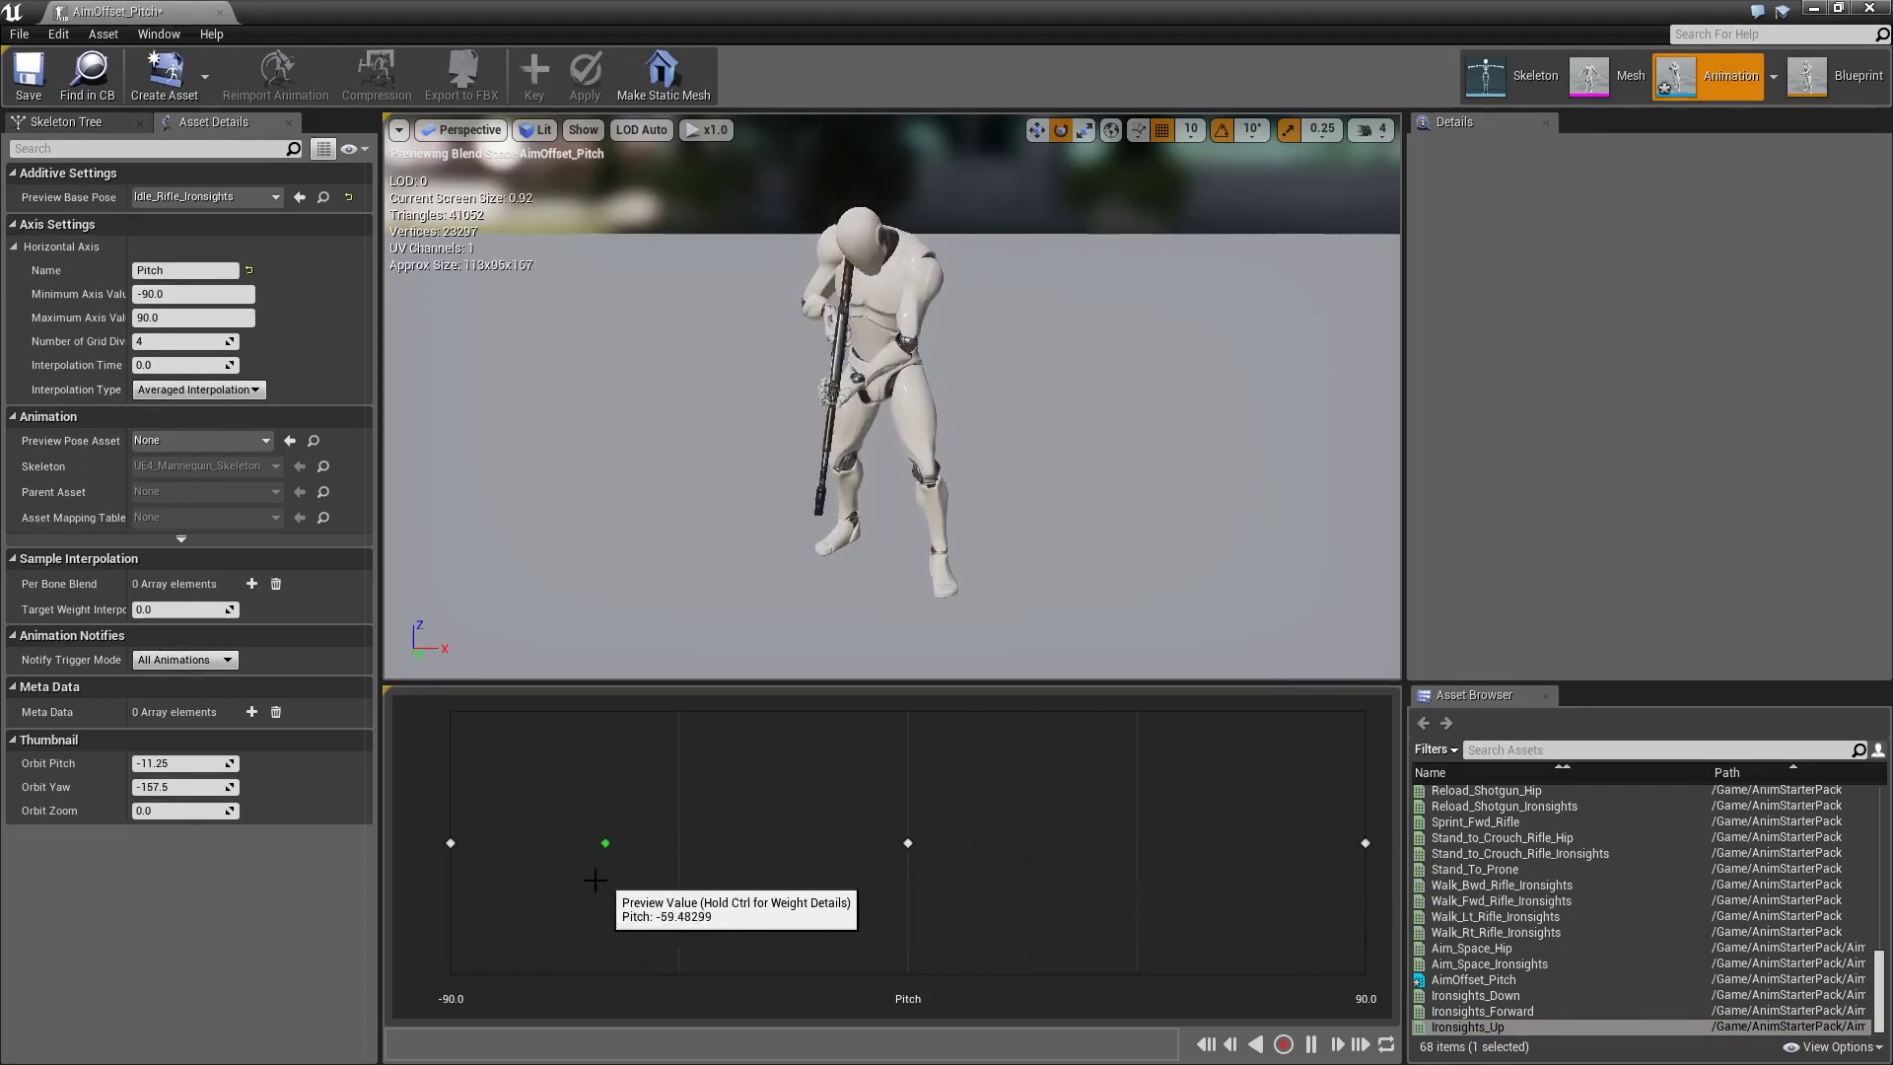
pyautogui.click(29, 74)
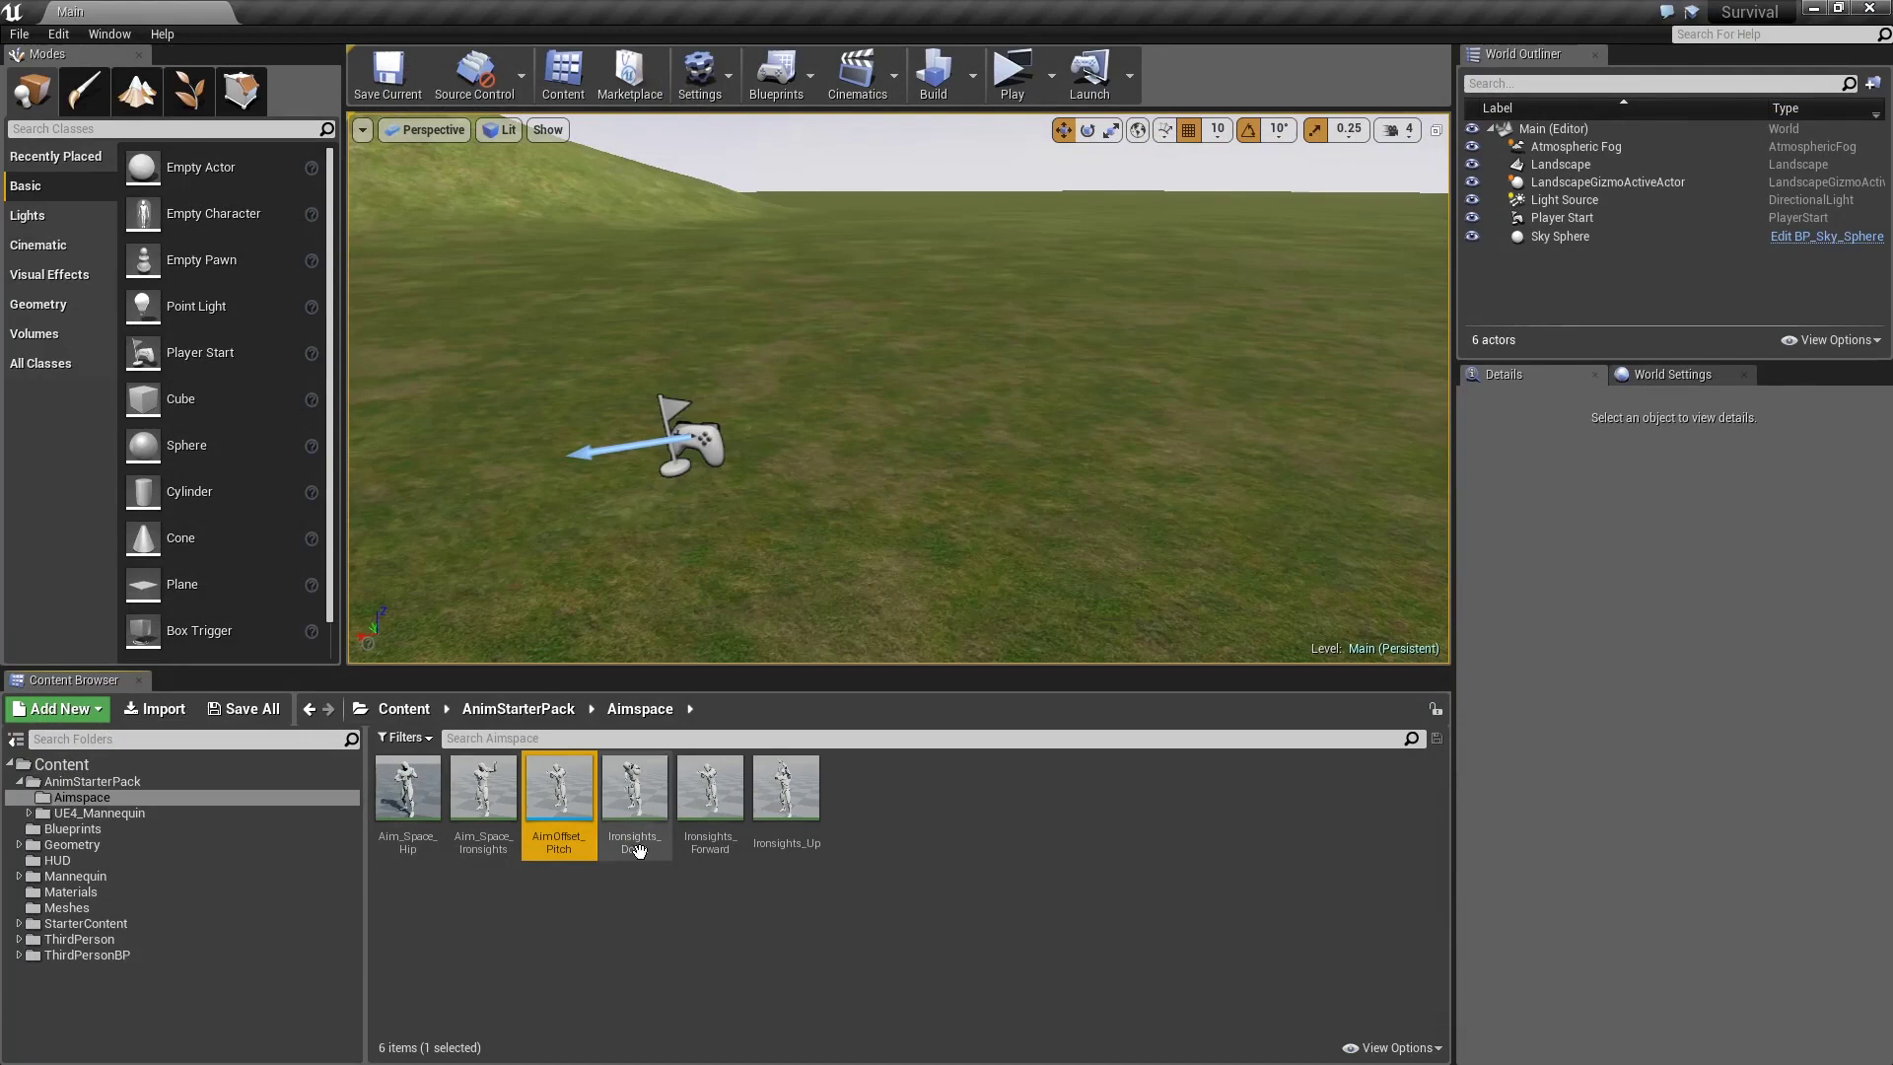
# Open UE4ASP_HeroTPP_AnimBlueprint's Event Graph and select the control rotation node chain
pyautogui.click(117, 779)
pyautogui.click(144, 813)
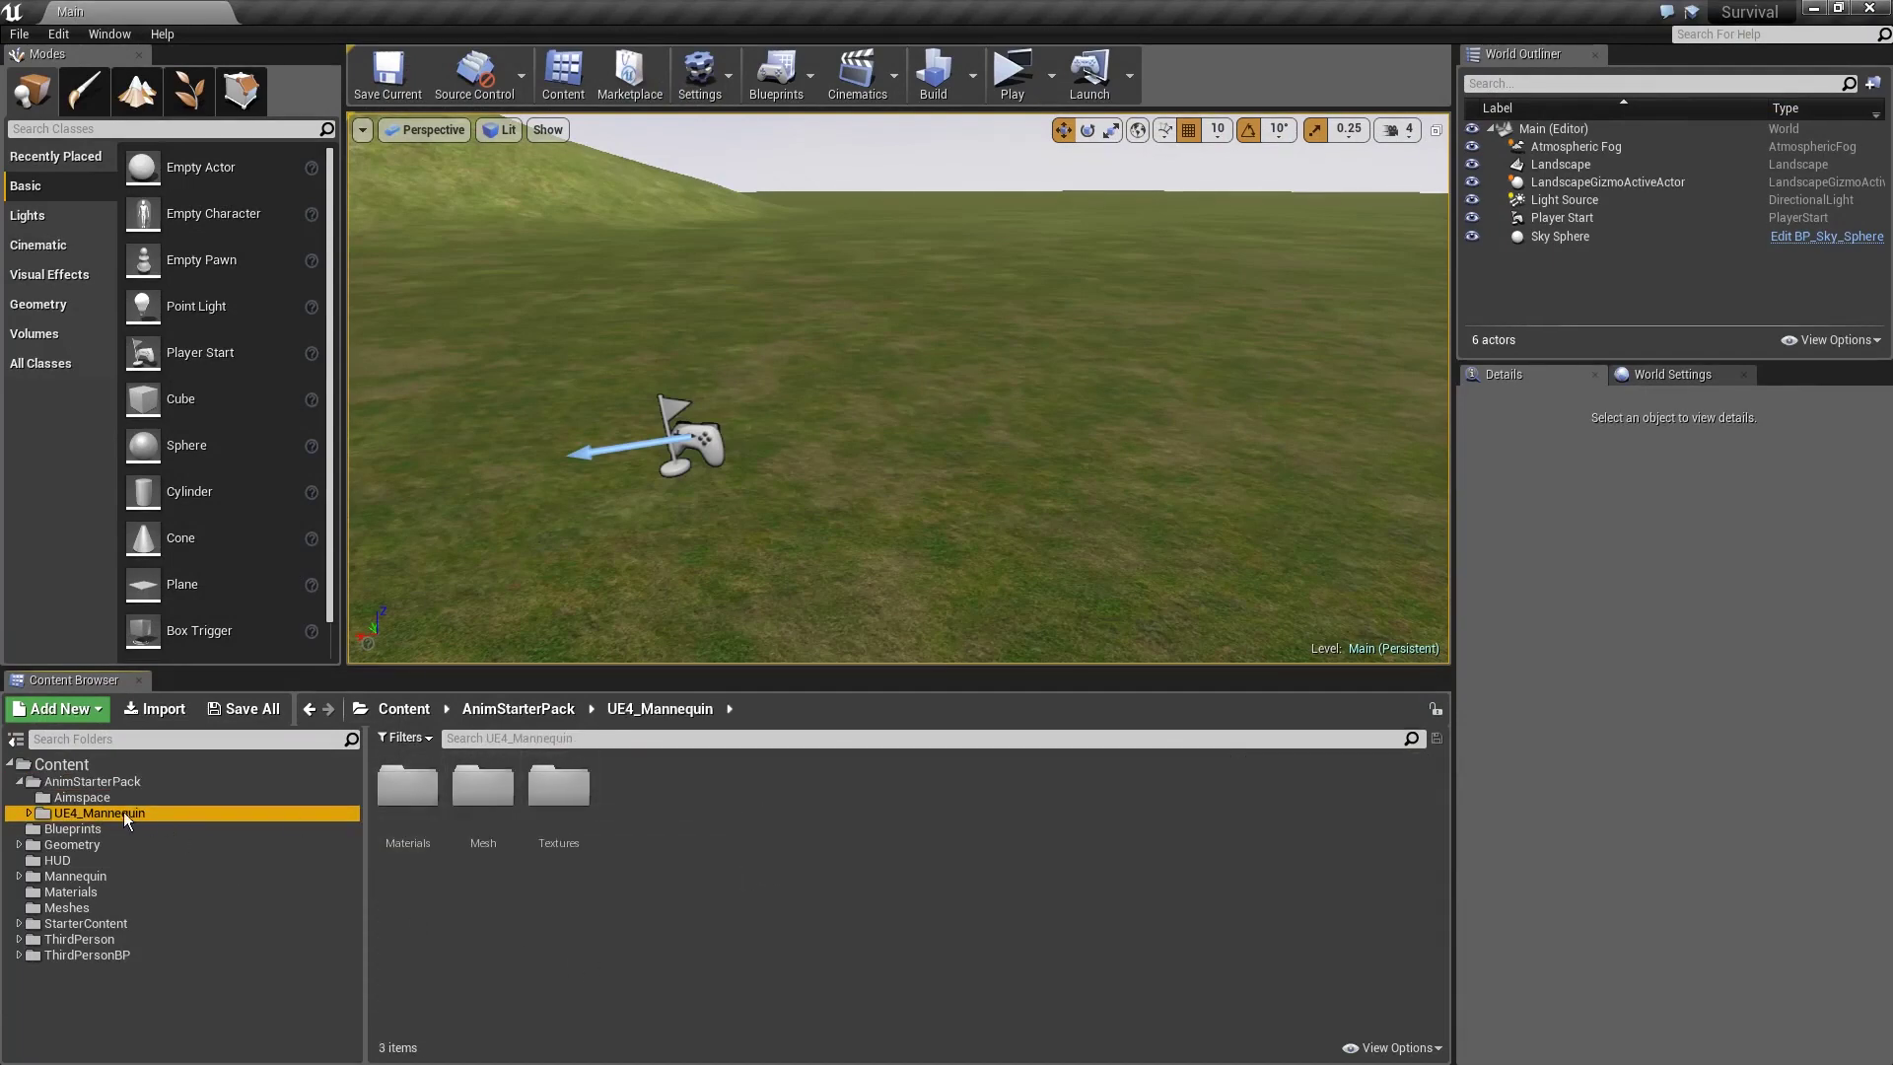
pyautogui.click(118, 782)
pyautogui.scroll(-3, 595, 840)
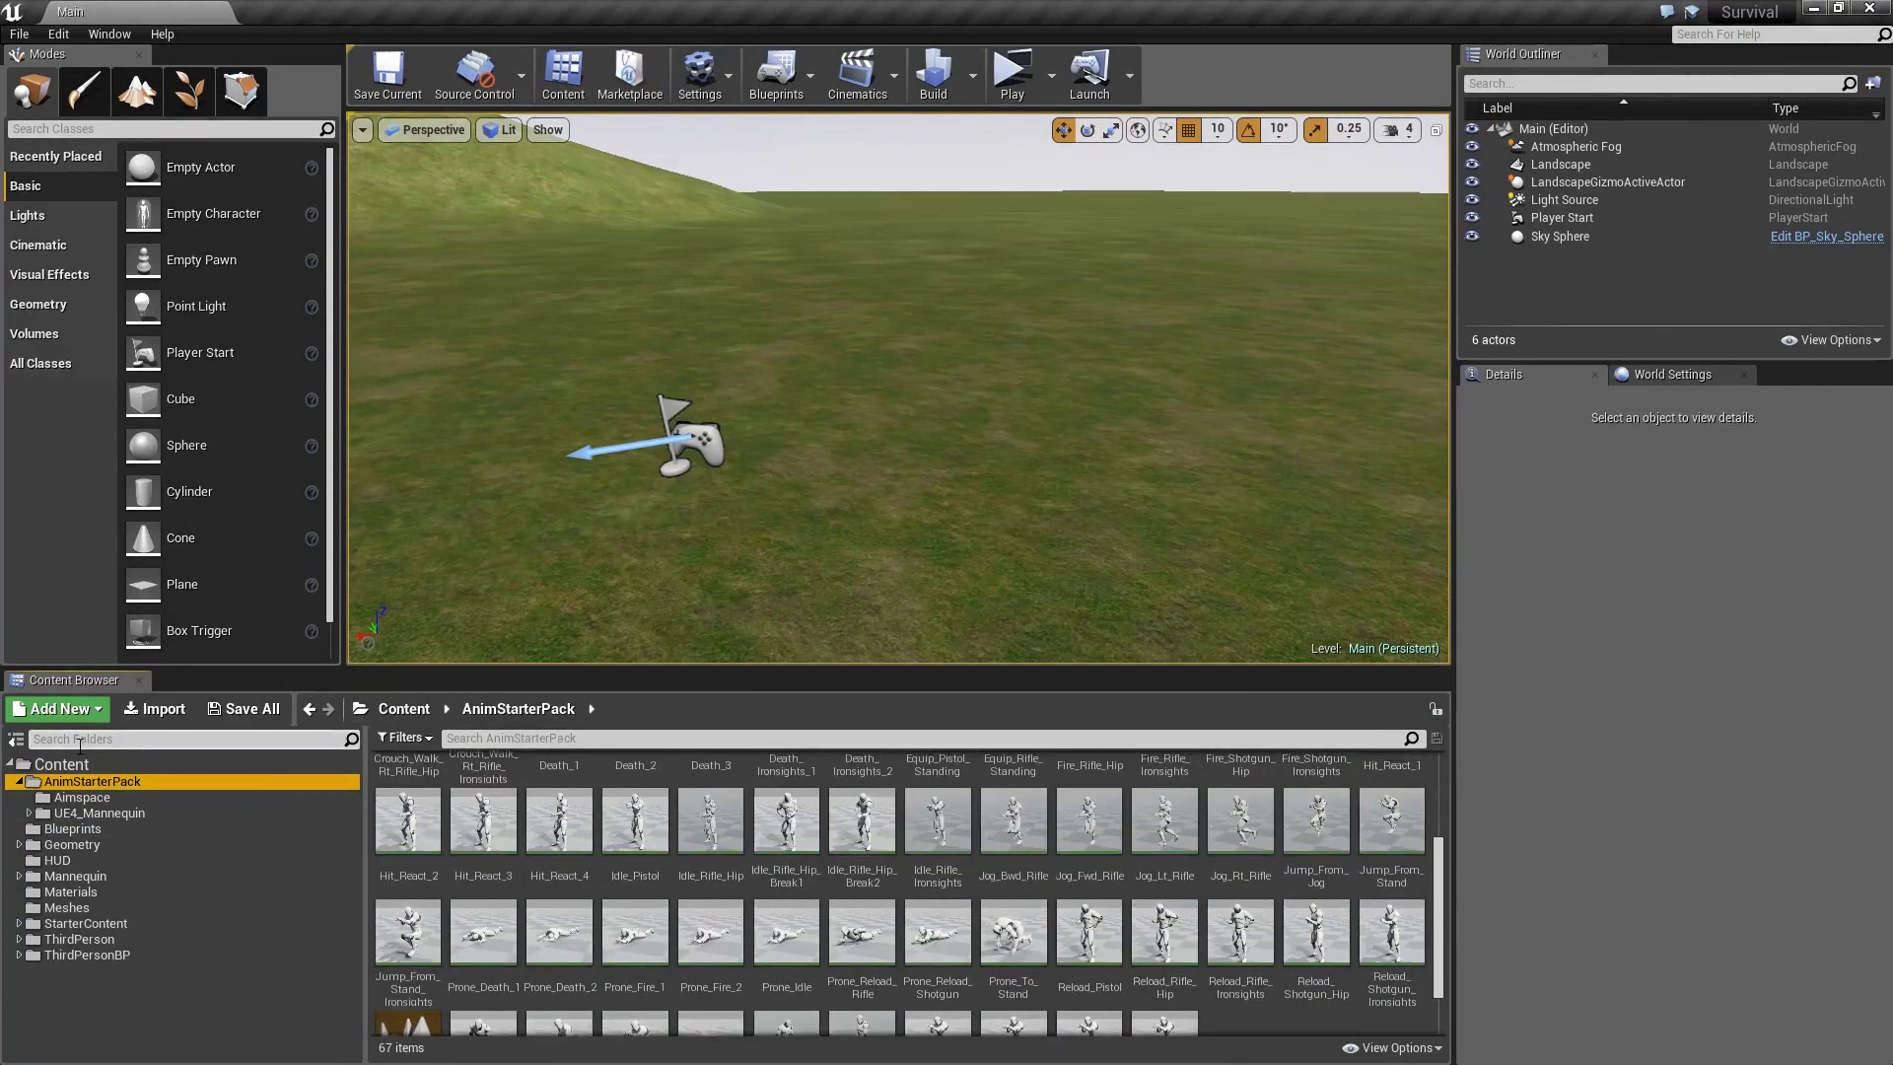
pyautogui.click(864, 974)
pyautogui.doubleClick(866, 978)
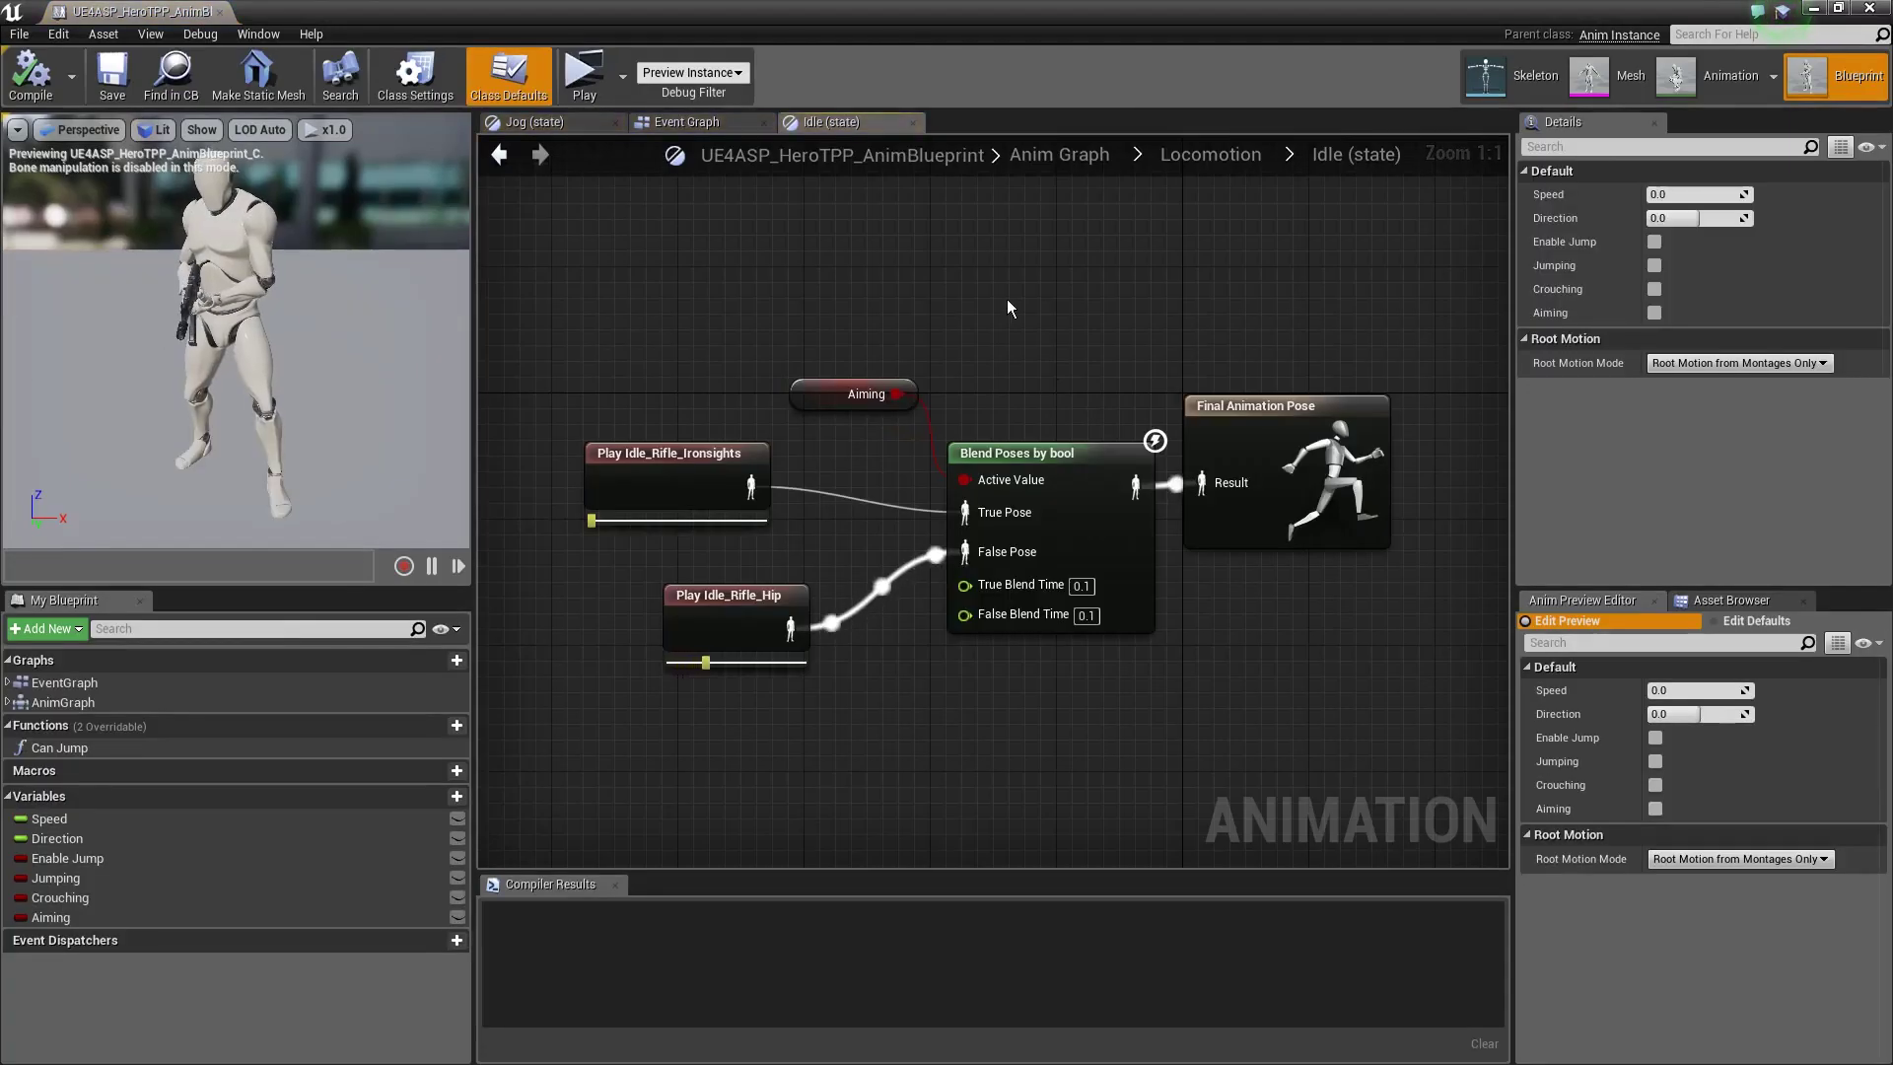
pyautogui.click(654, 122)
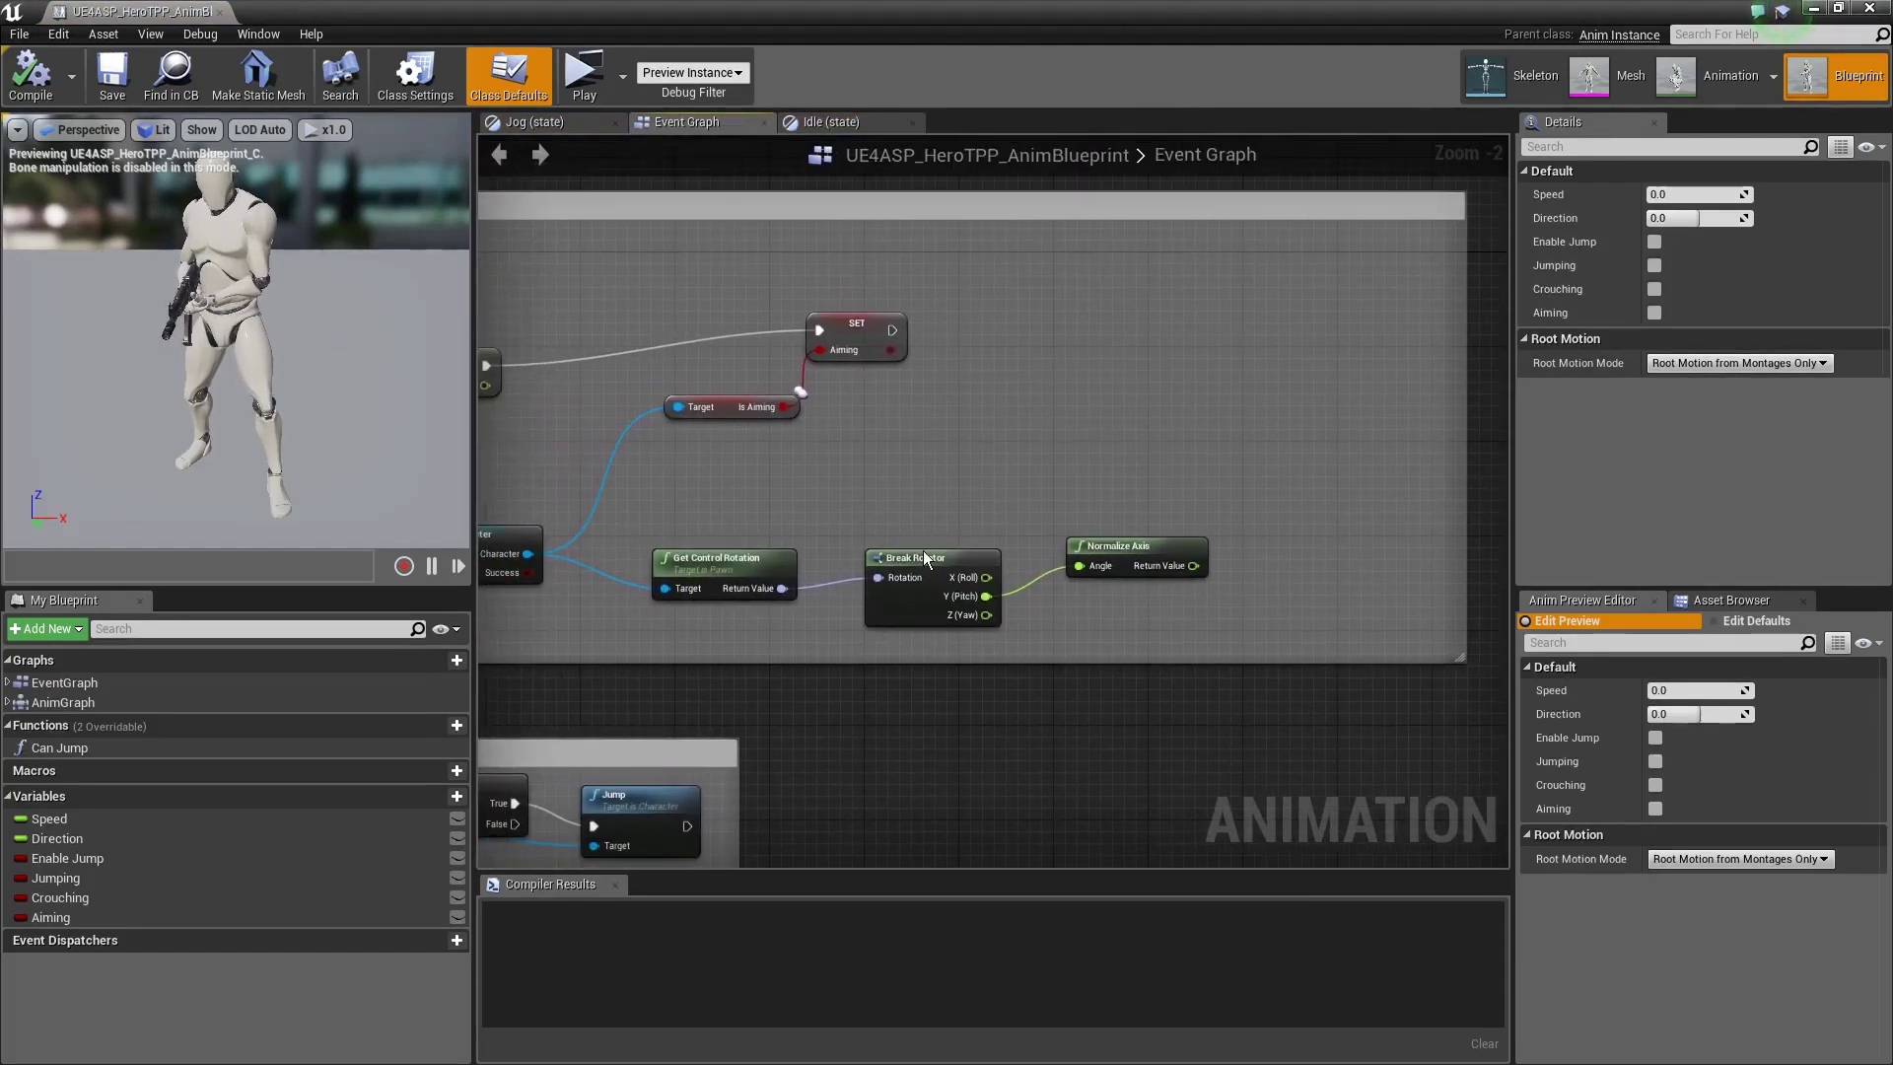
pyautogui.scroll(2, 830, 646)
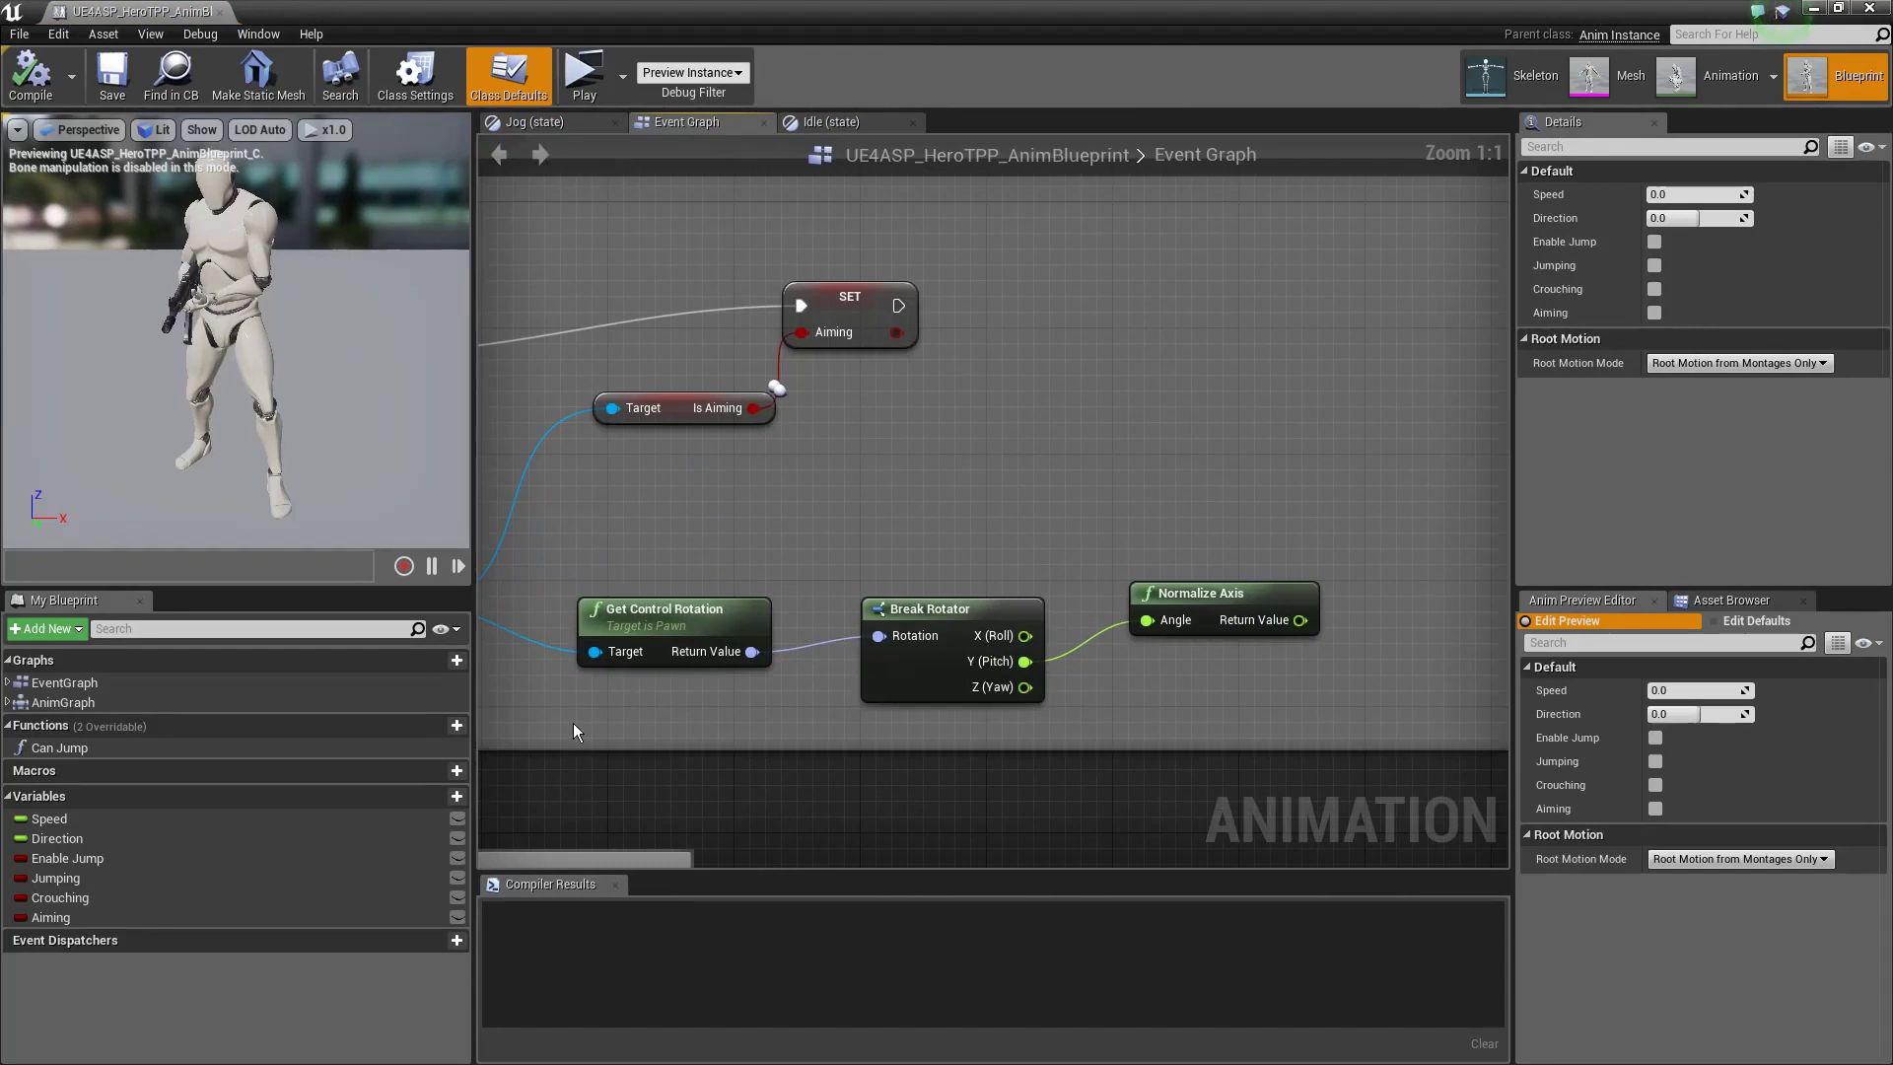
pyautogui.moveTo(574, 730); pyautogui.dragTo(1209, 578)
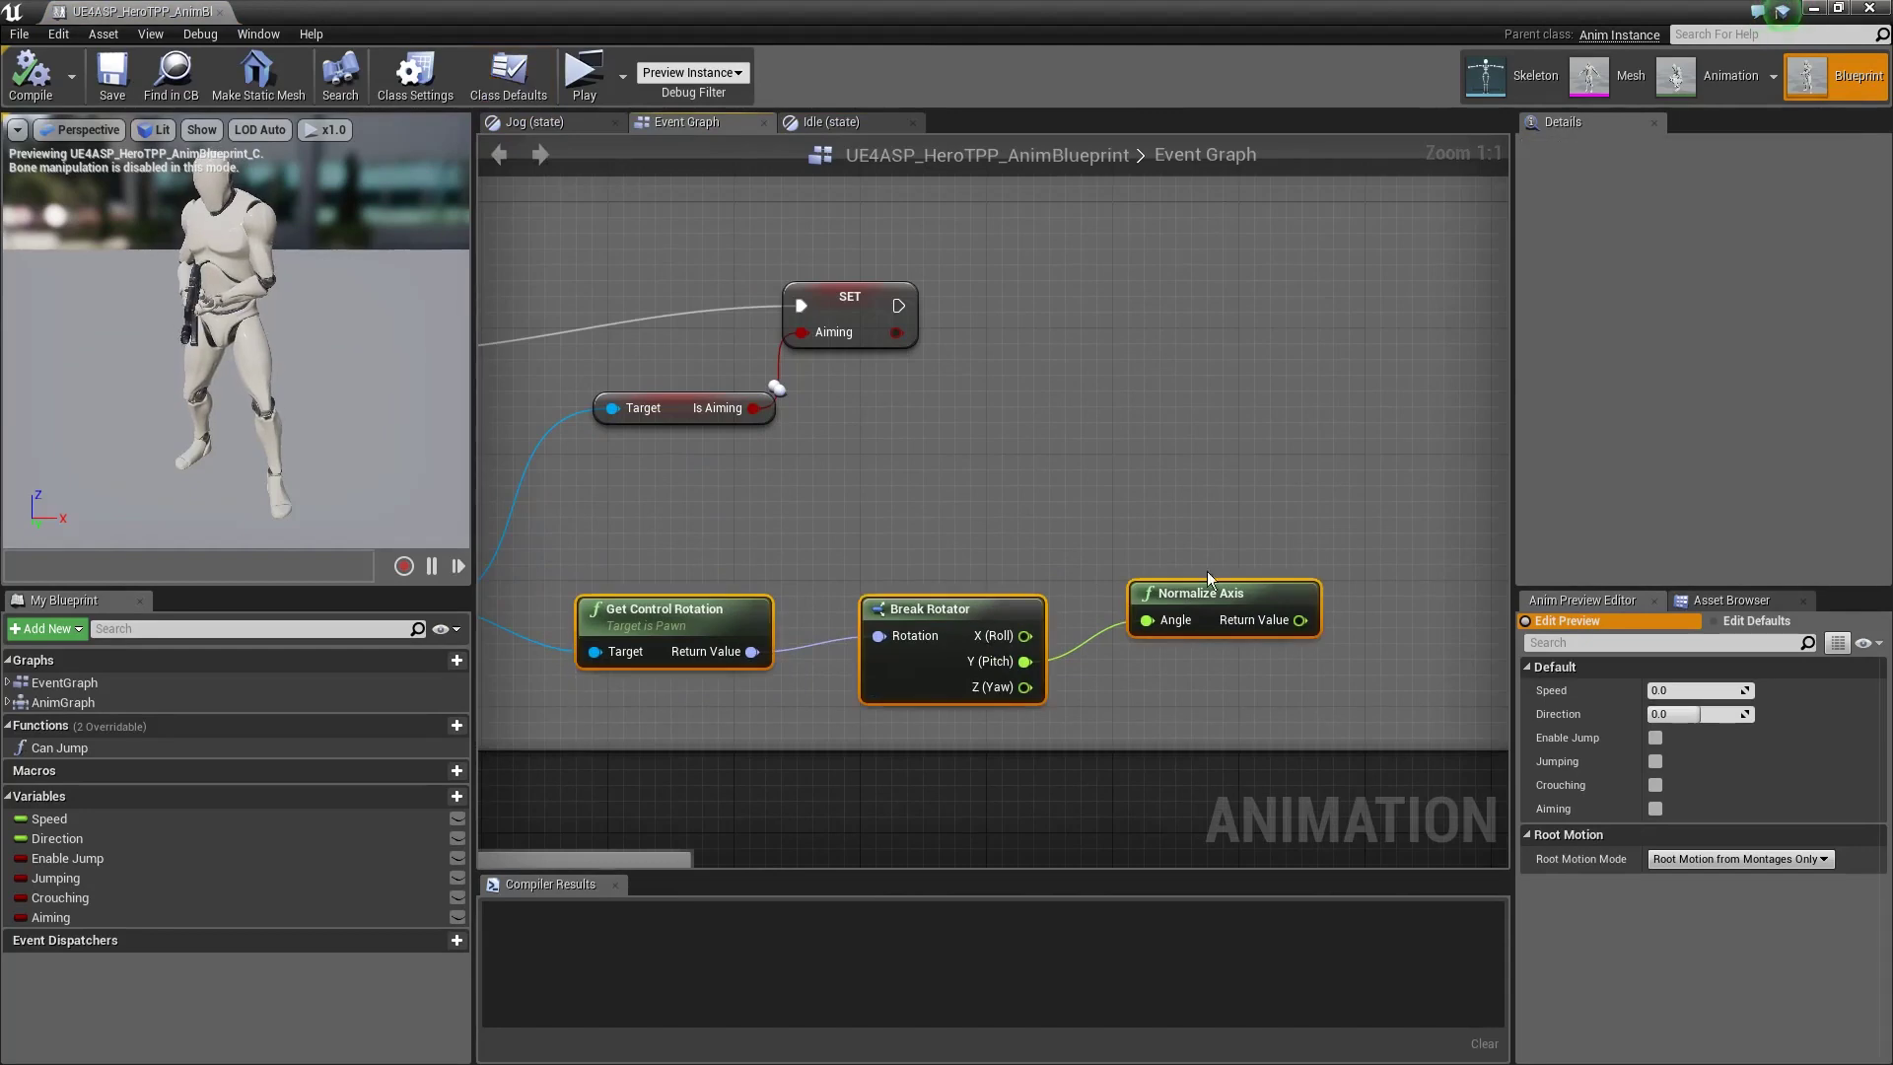
# Add a blueprint variable AimPitch and set its type to Float
pyautogui.click(799, 577)
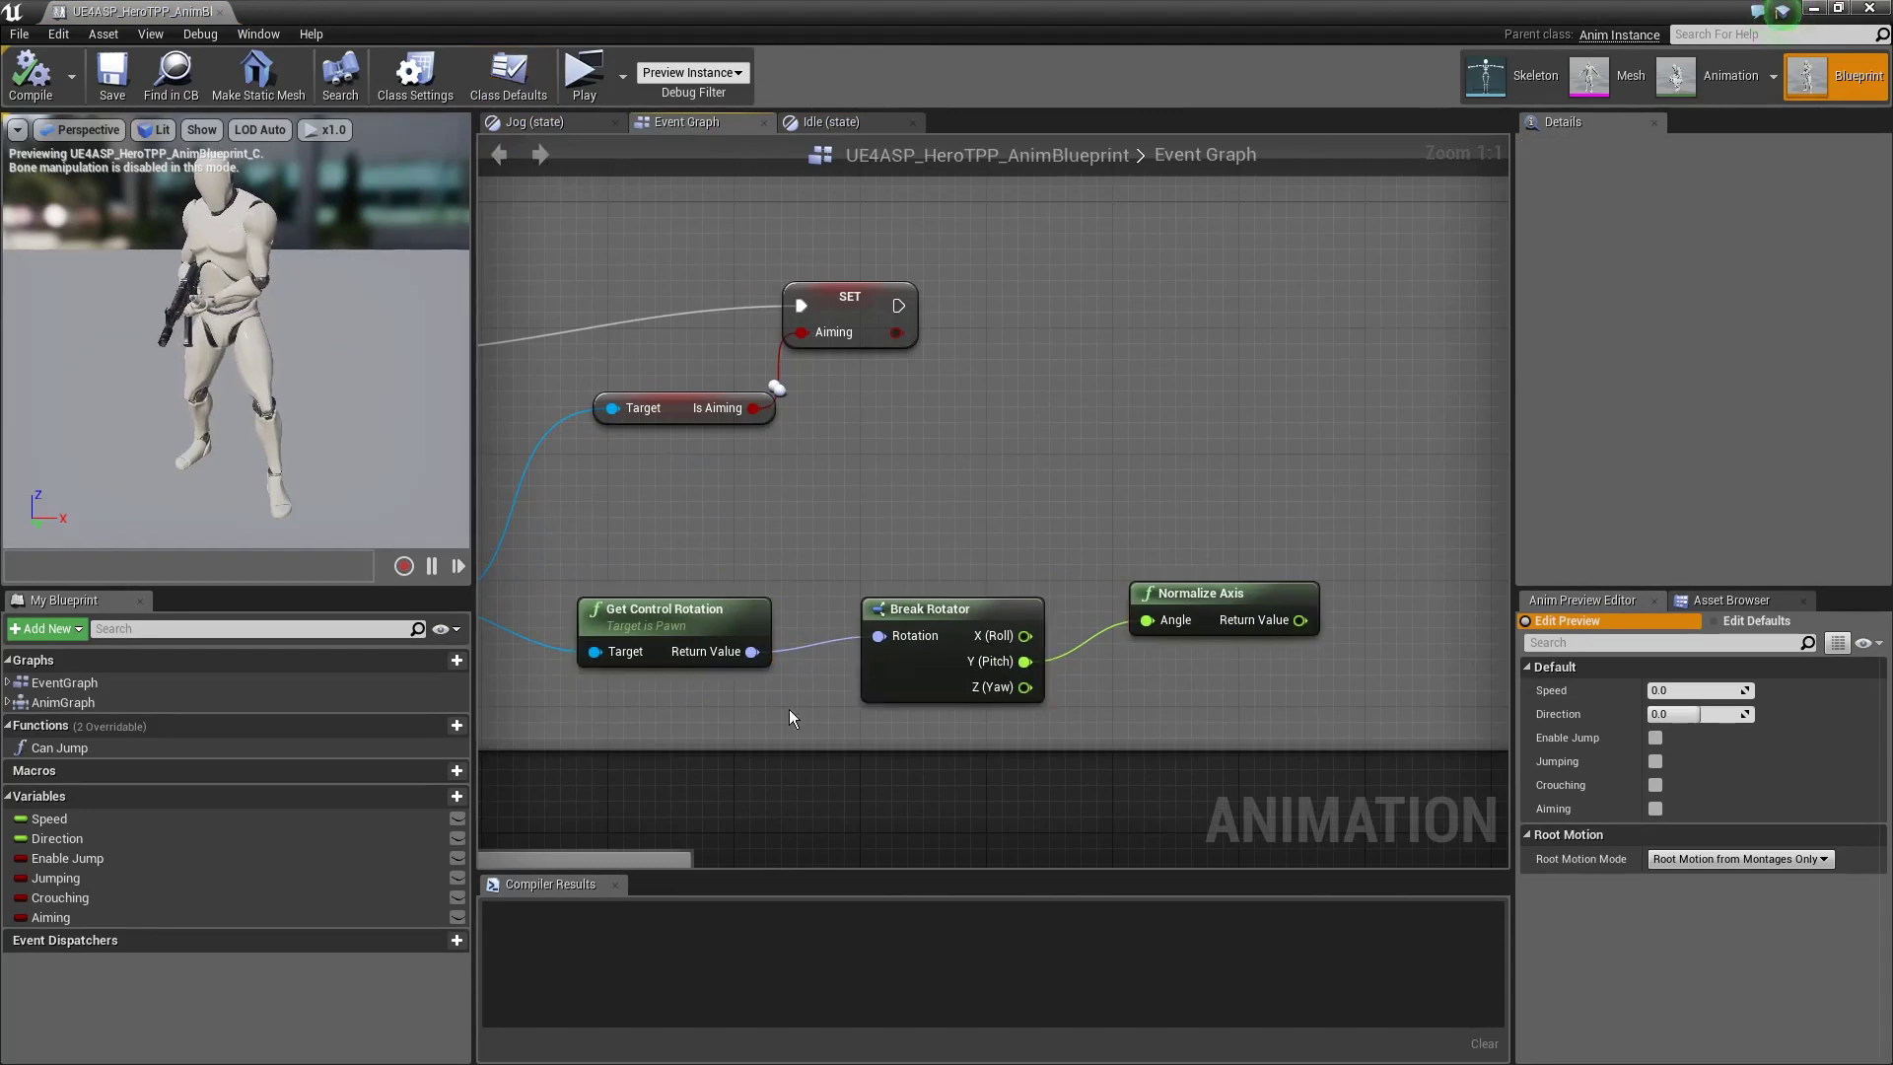
pyautogui.click(426, 796)
pyautogui.write('Aim')
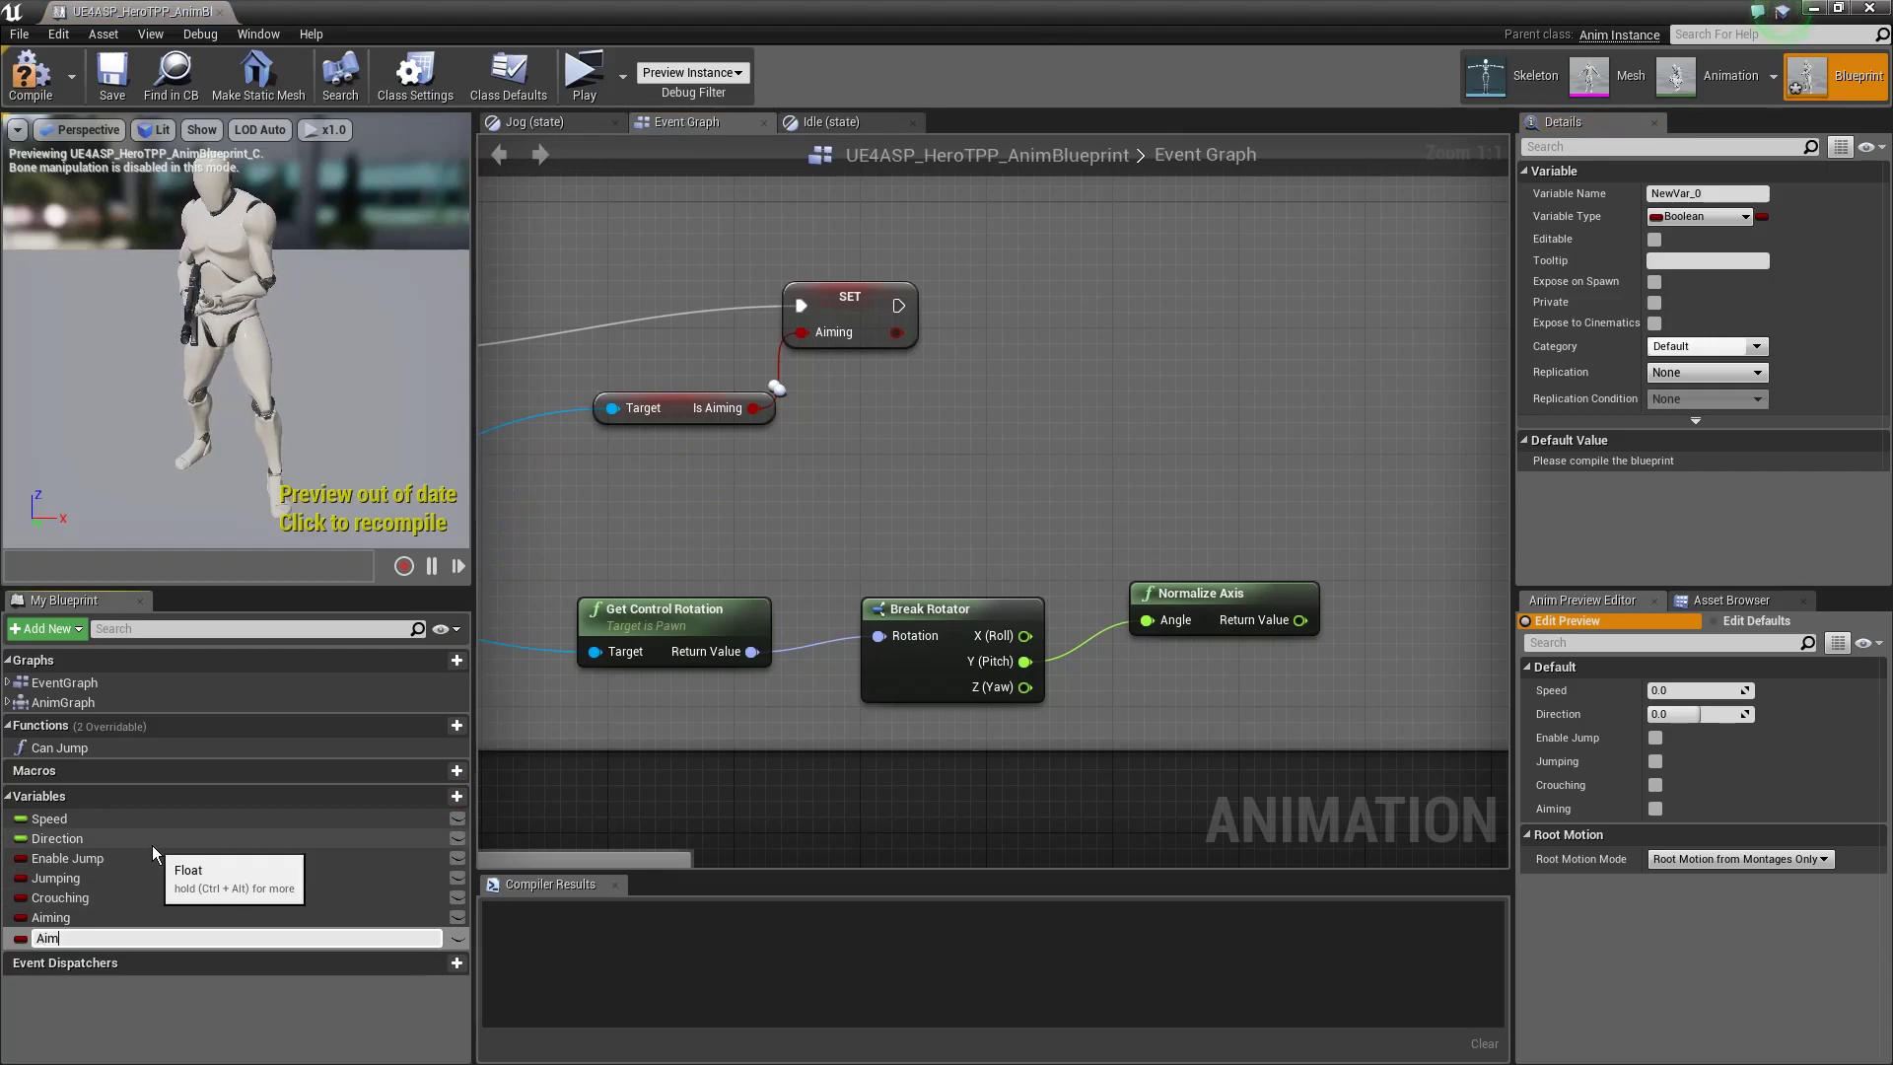
pyautogui.write('Pitch')
pyautogui.press('Return')
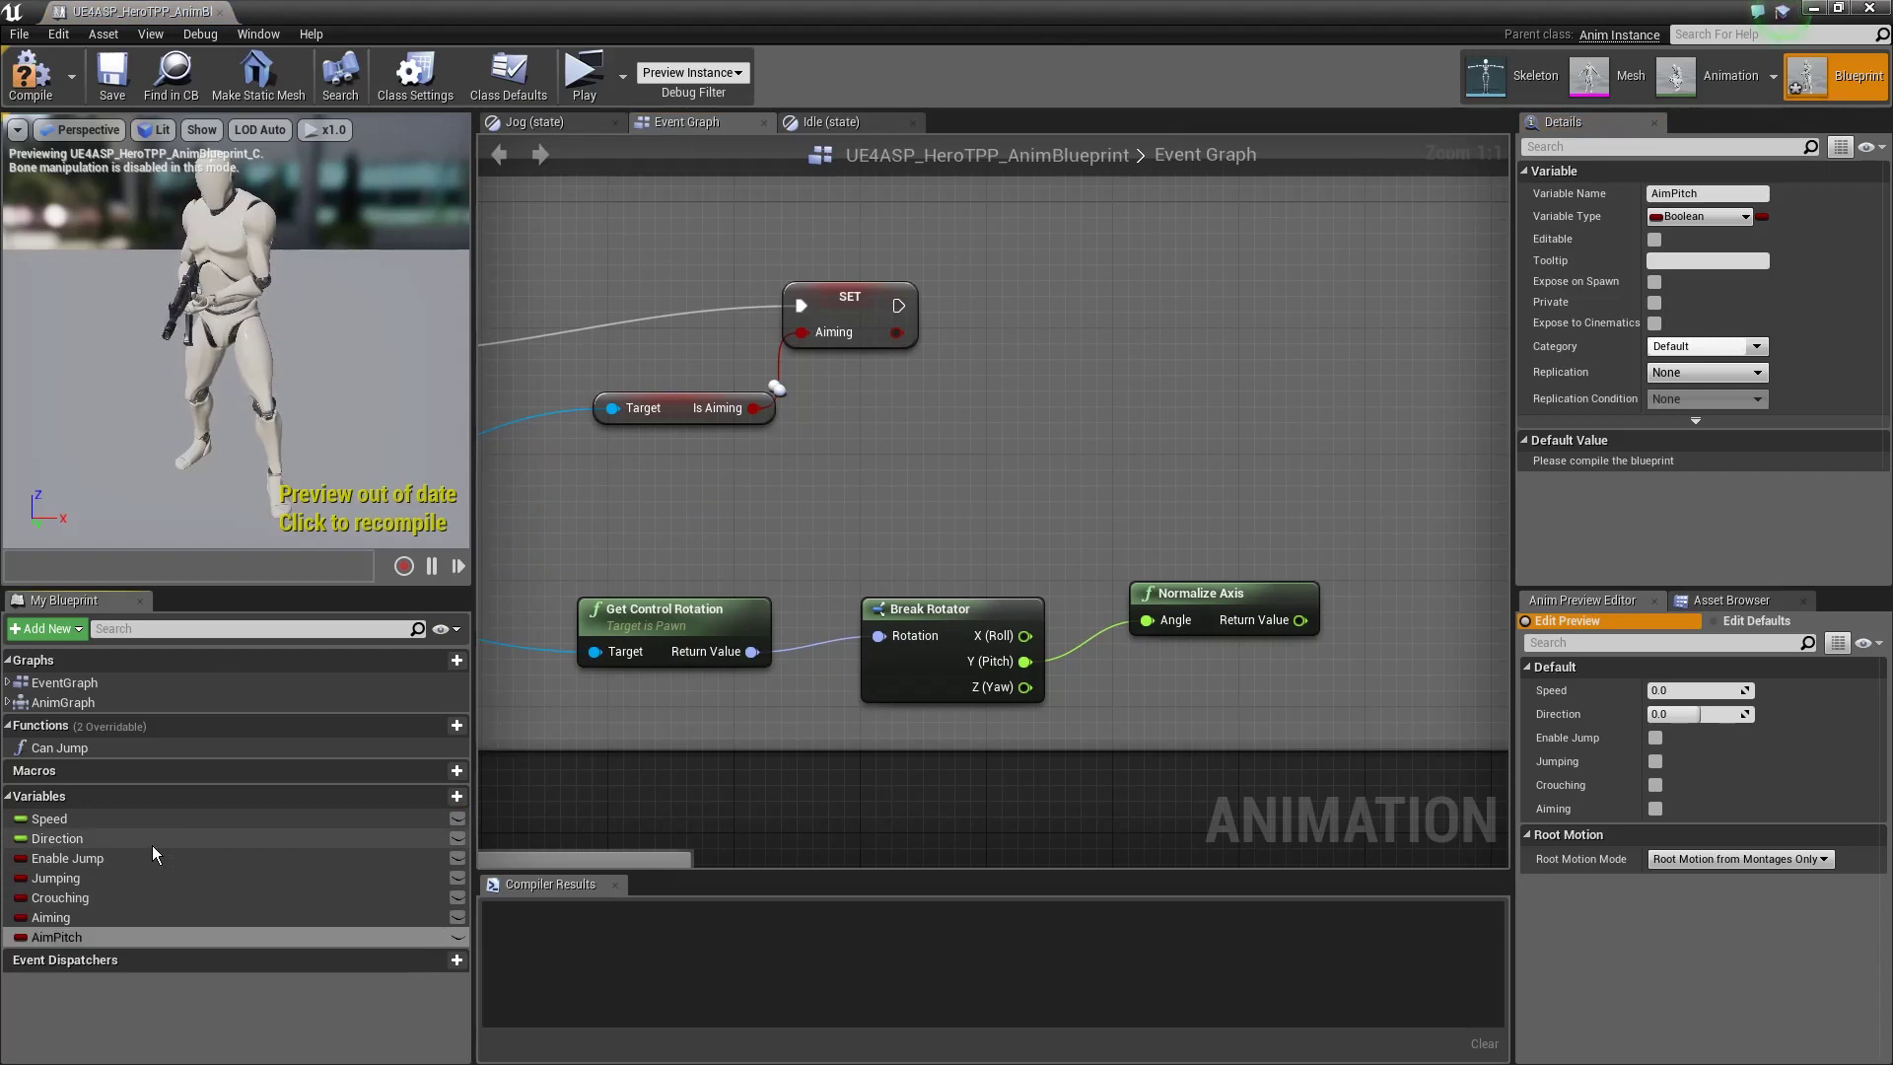
pyautogui.click(1676, 217)
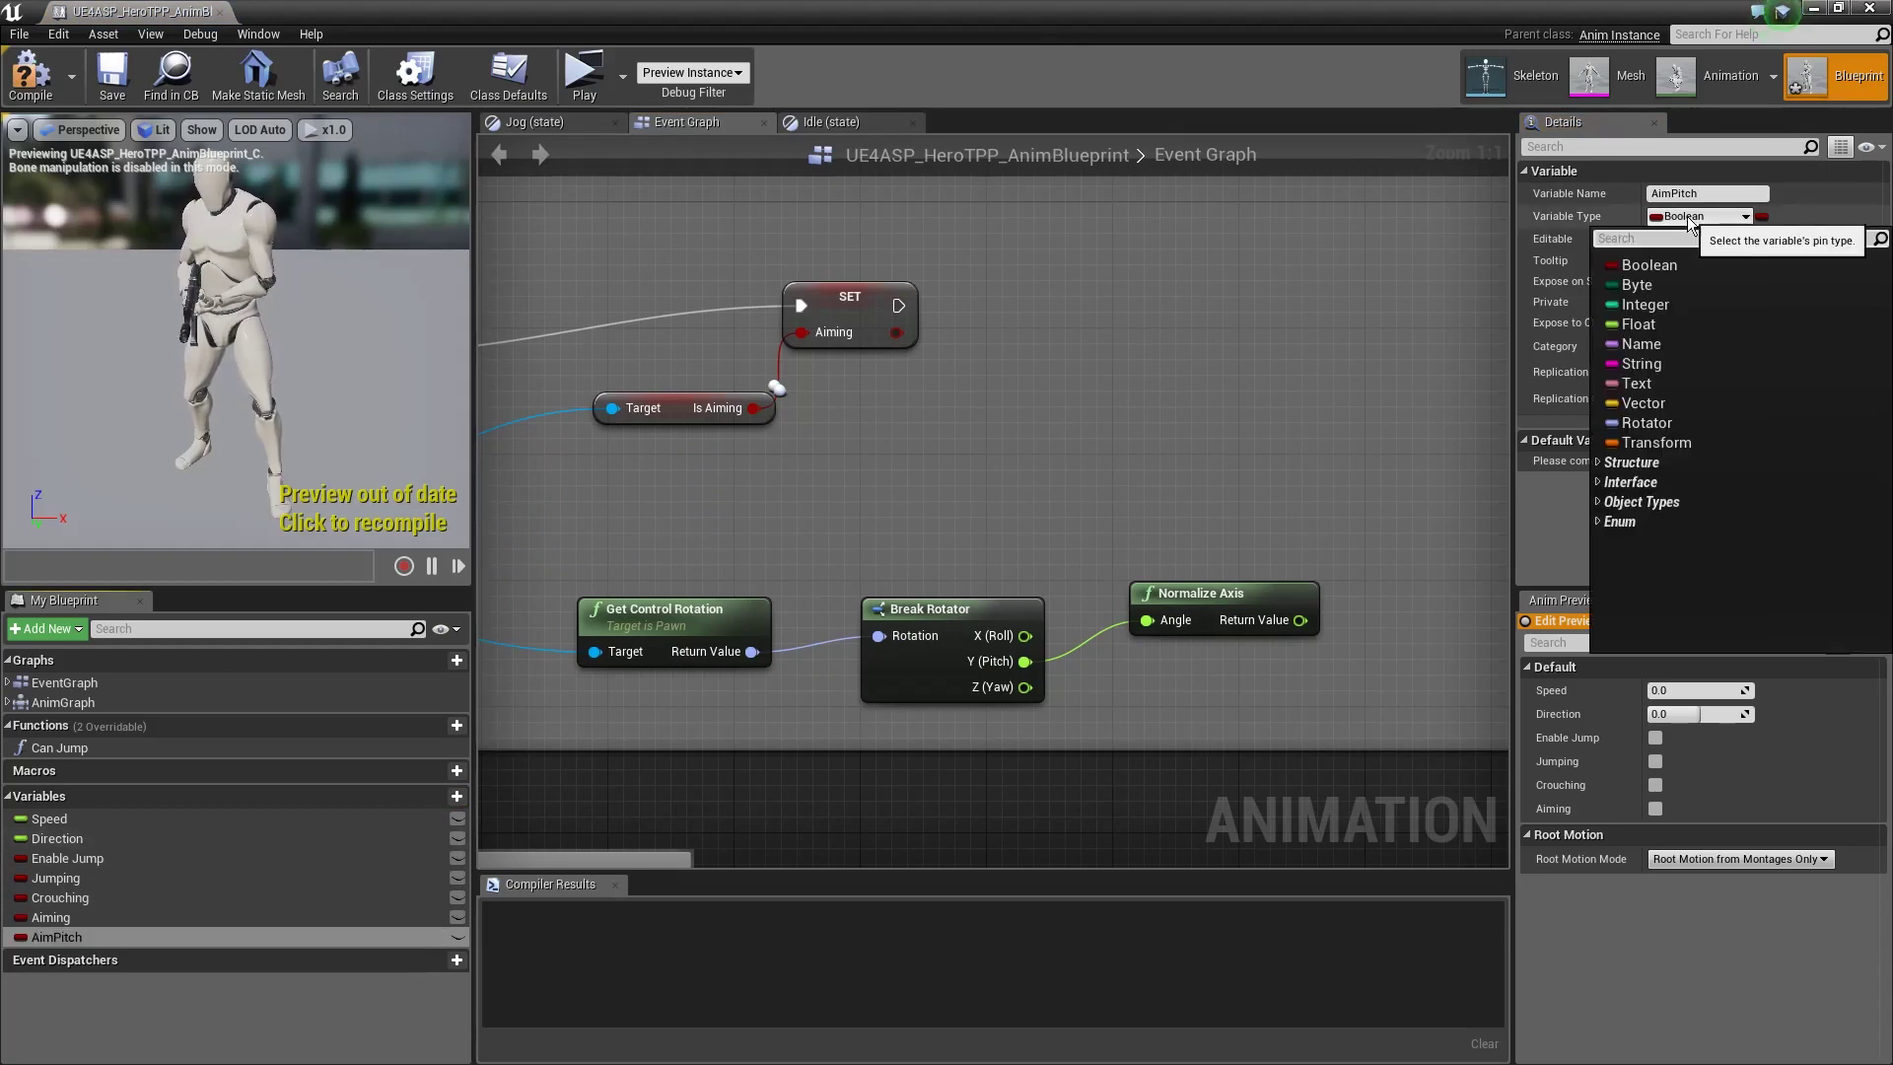
pyautogui.click(1666, 330)
# Pull wires from the As Third Person Character output, dismissing the node menus without adding nodes
pyautogui.scroll(-2, 690, 636)
pyautogui.moveTo(691, 636); pyautogui.dragTo(815, 660, button='right')
pyautogui.click(1204, 588)
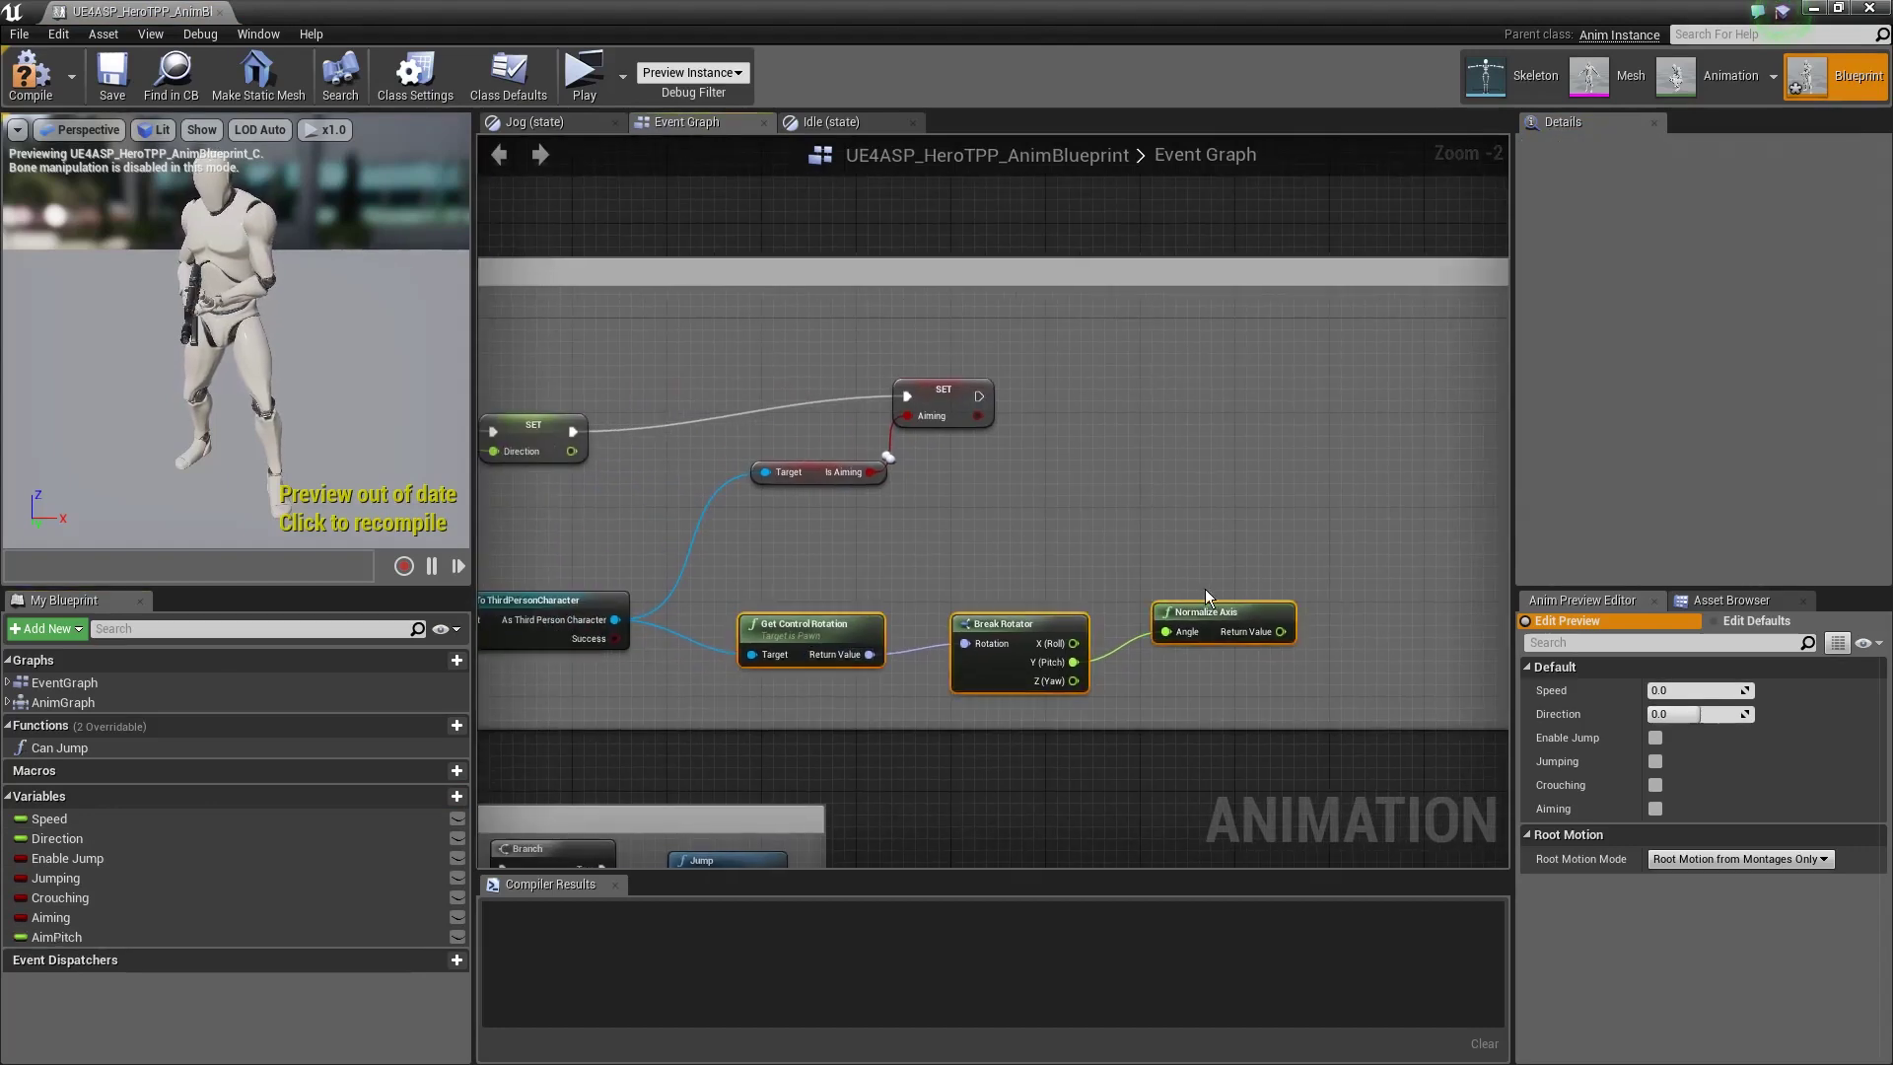
pyautogui.moveTo(603, 623); pyautogui.dragTo(748, 572)
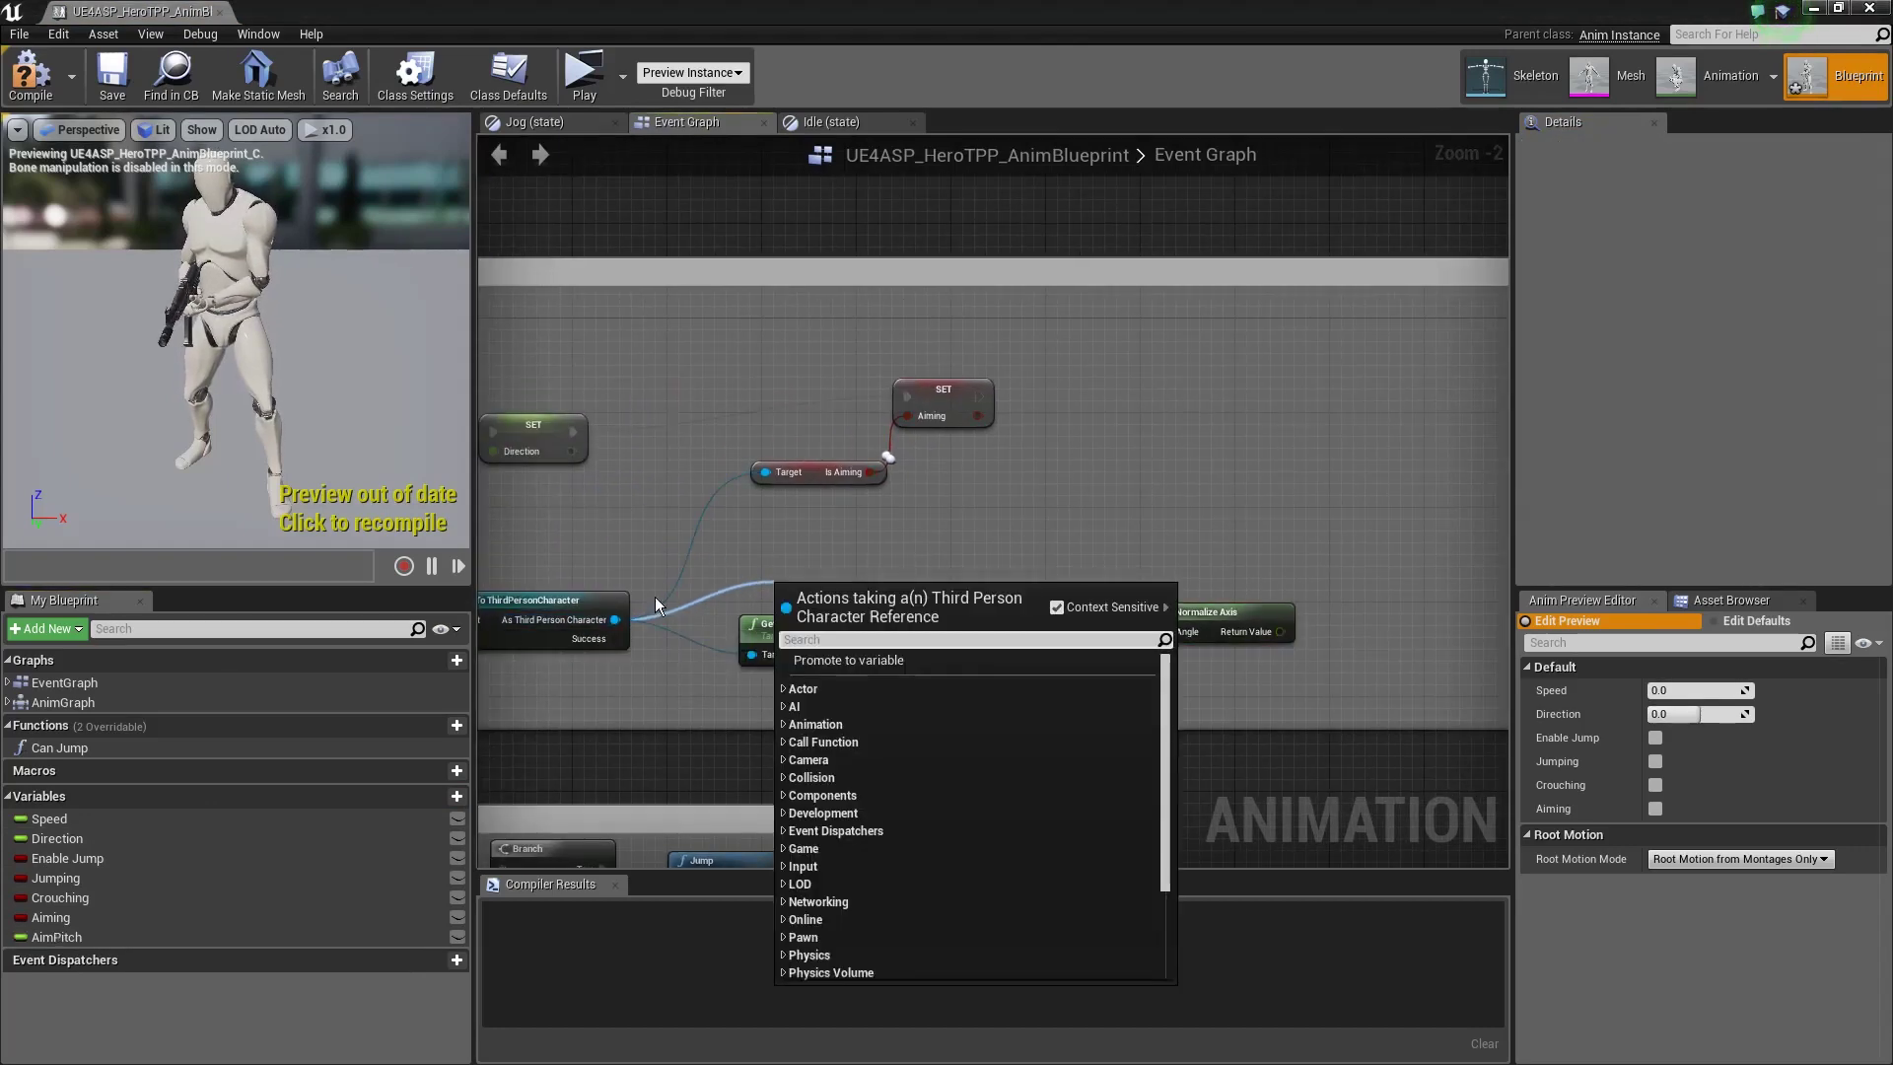
pyautogui.write('get')
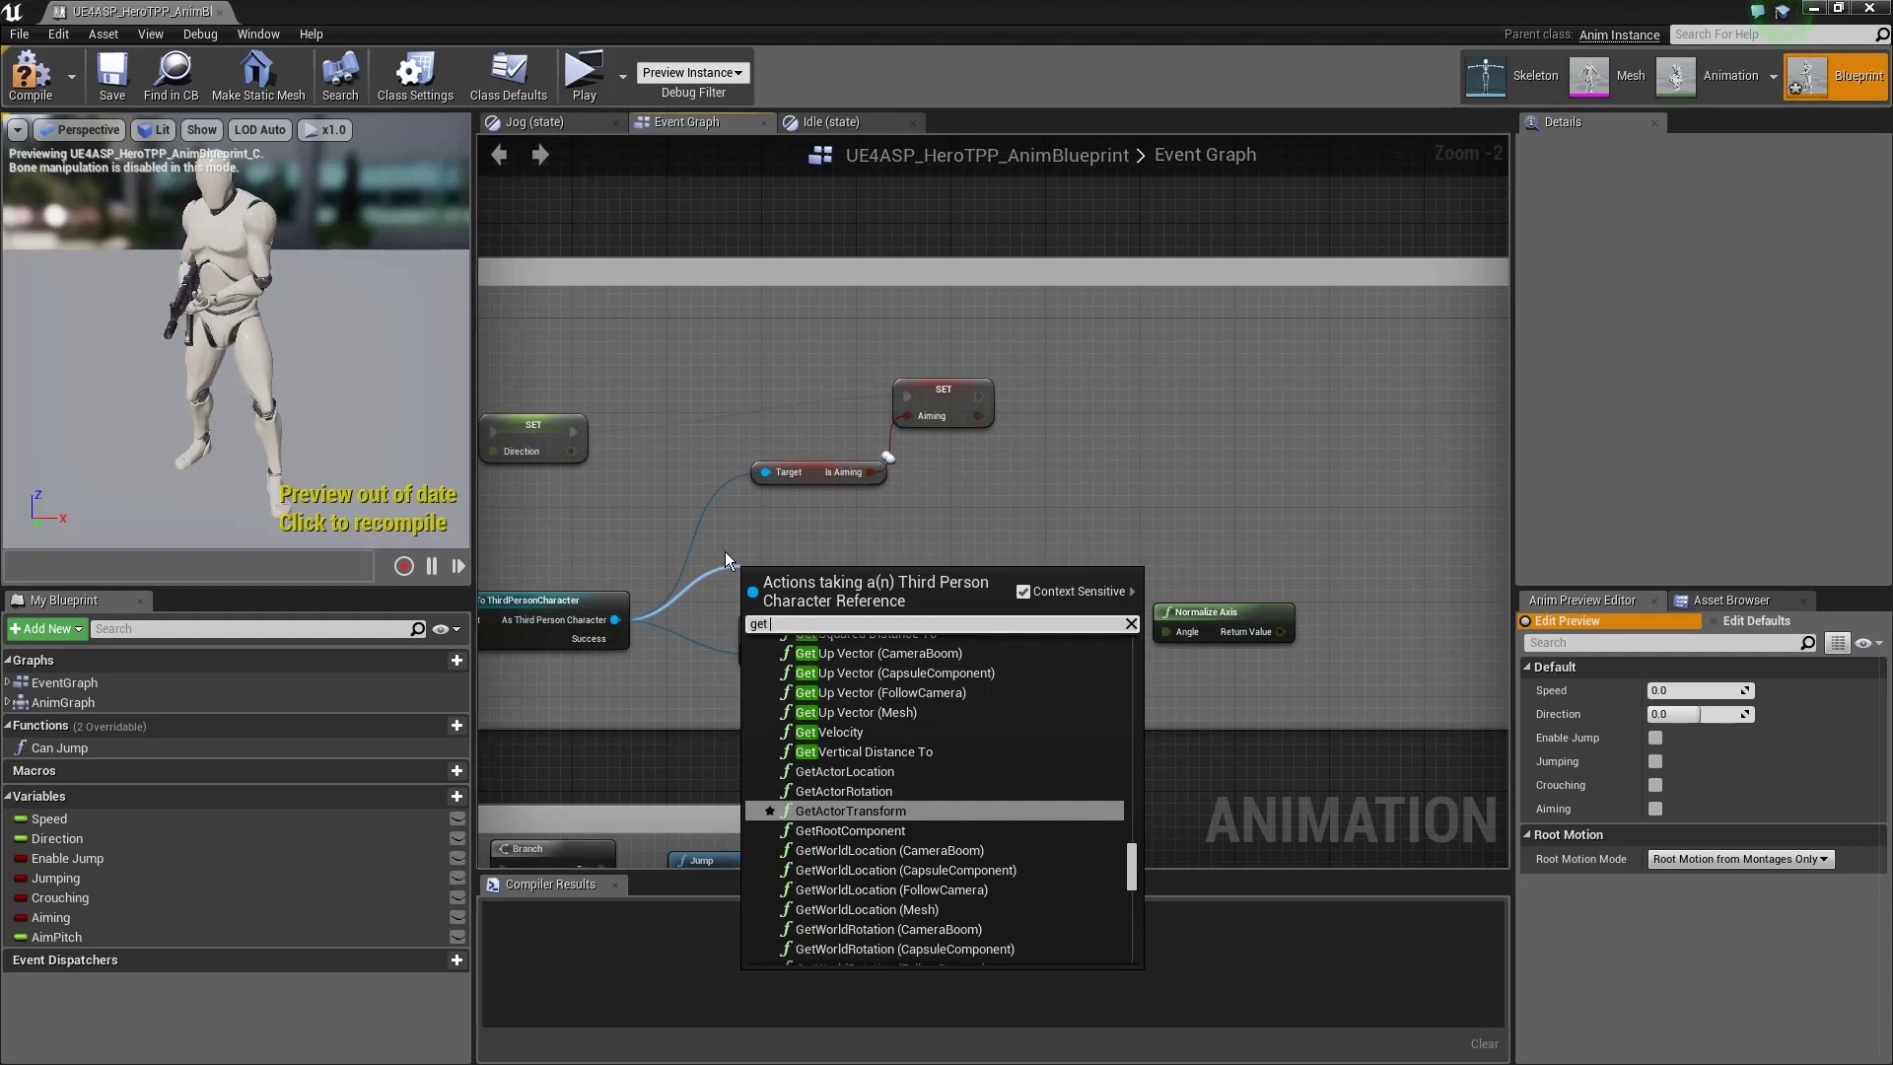
pyautogui.press('Escape')
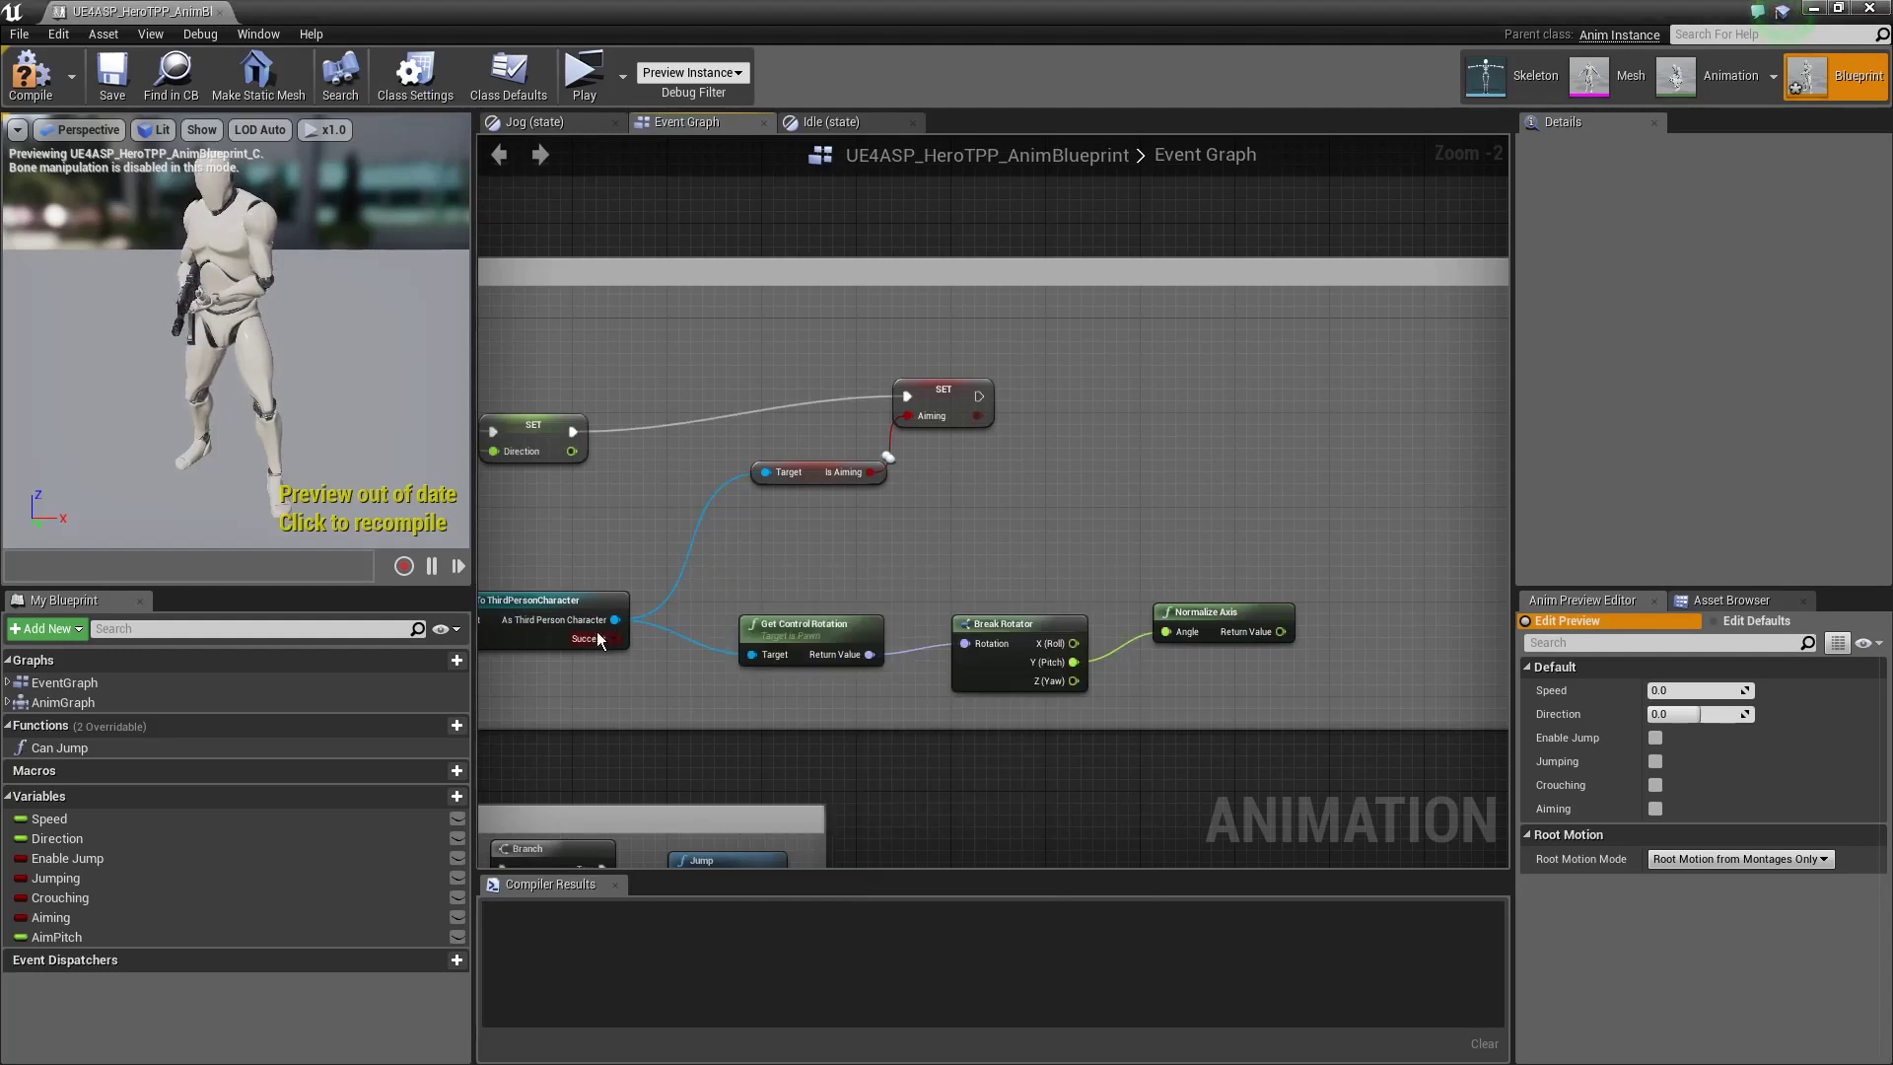
pyautogui.moveTo(614, 620); pyautogui.dragTo(777, 570)
pyautogui.click(777, 570)
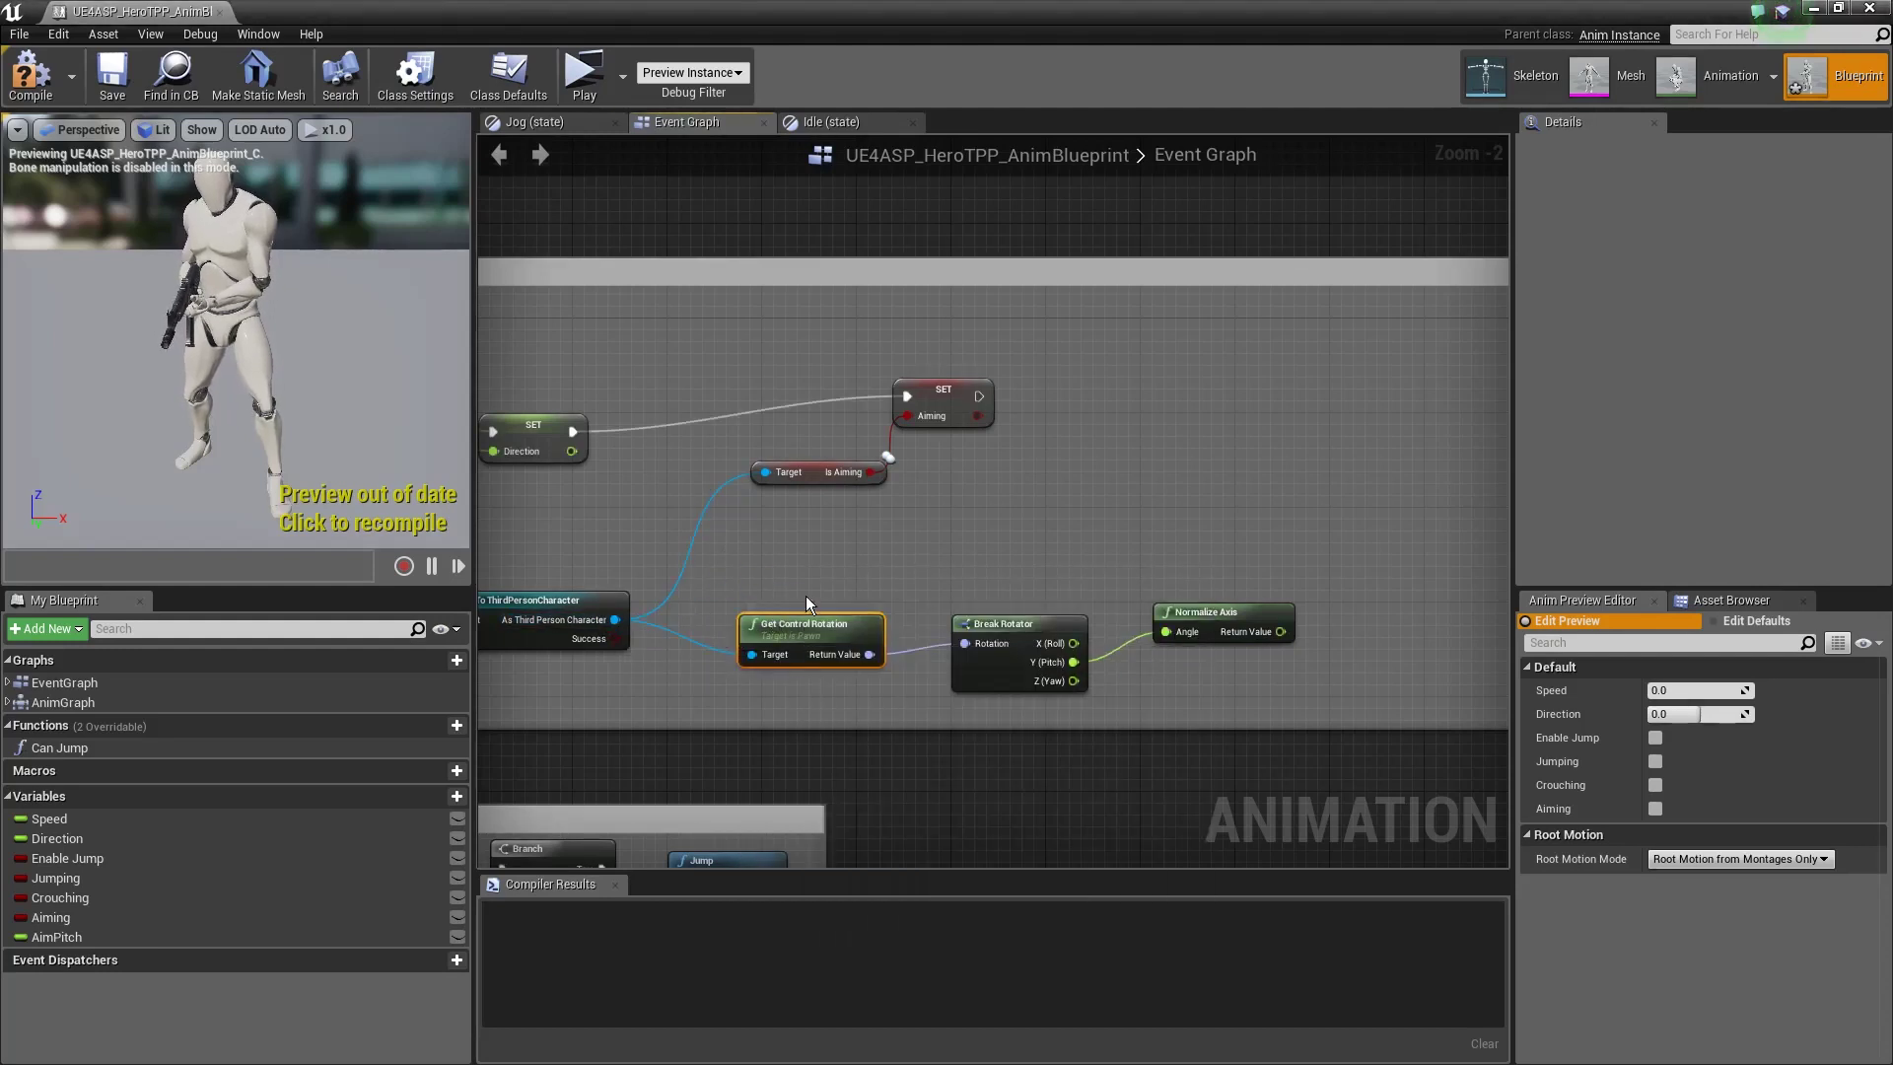
# Rearrange the Break Rotator and Normalize Axis nodes, with Pitch feeding the Angle input
pyautogui.moveTo(913, 694); pyautogui.dragTo(682, 713, button='right')
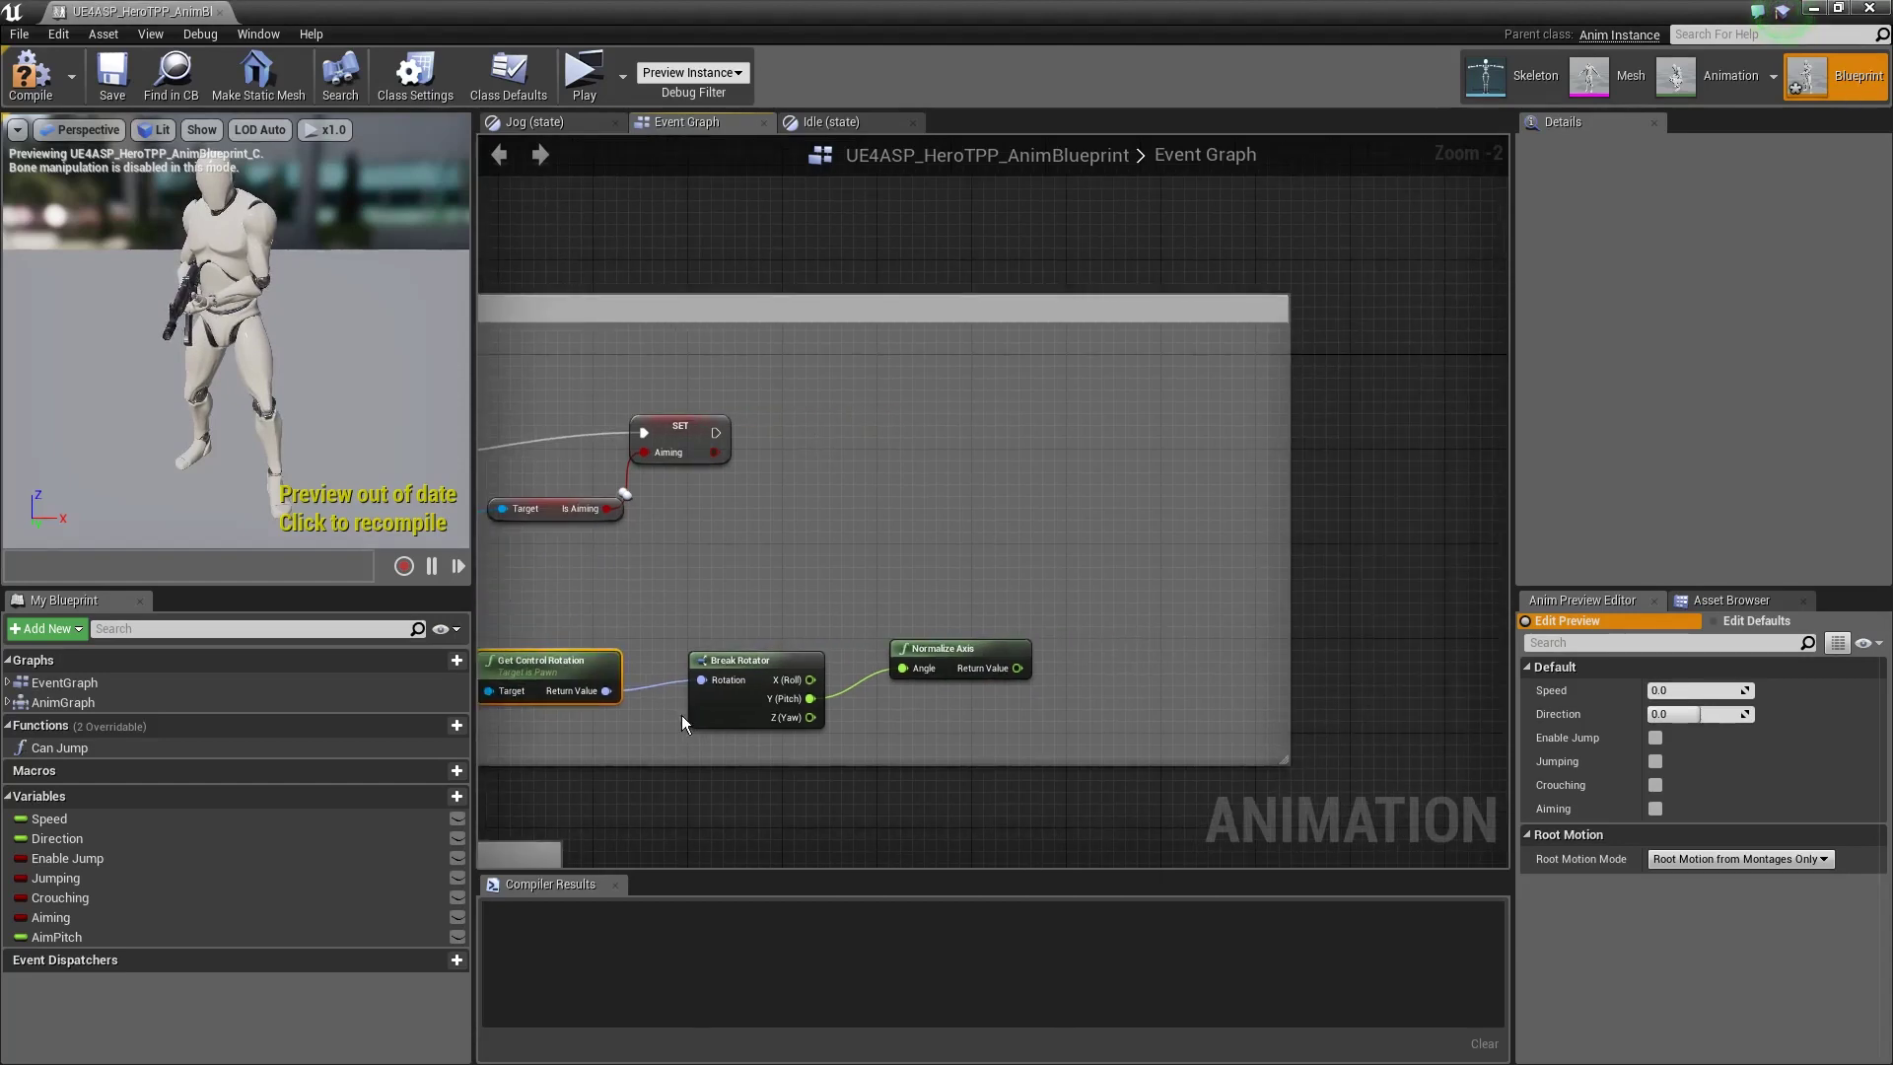
pyautogui.moveTo(690, 712); pyautogui.dragTo(630, 691)
pyautogui.press('Escape')
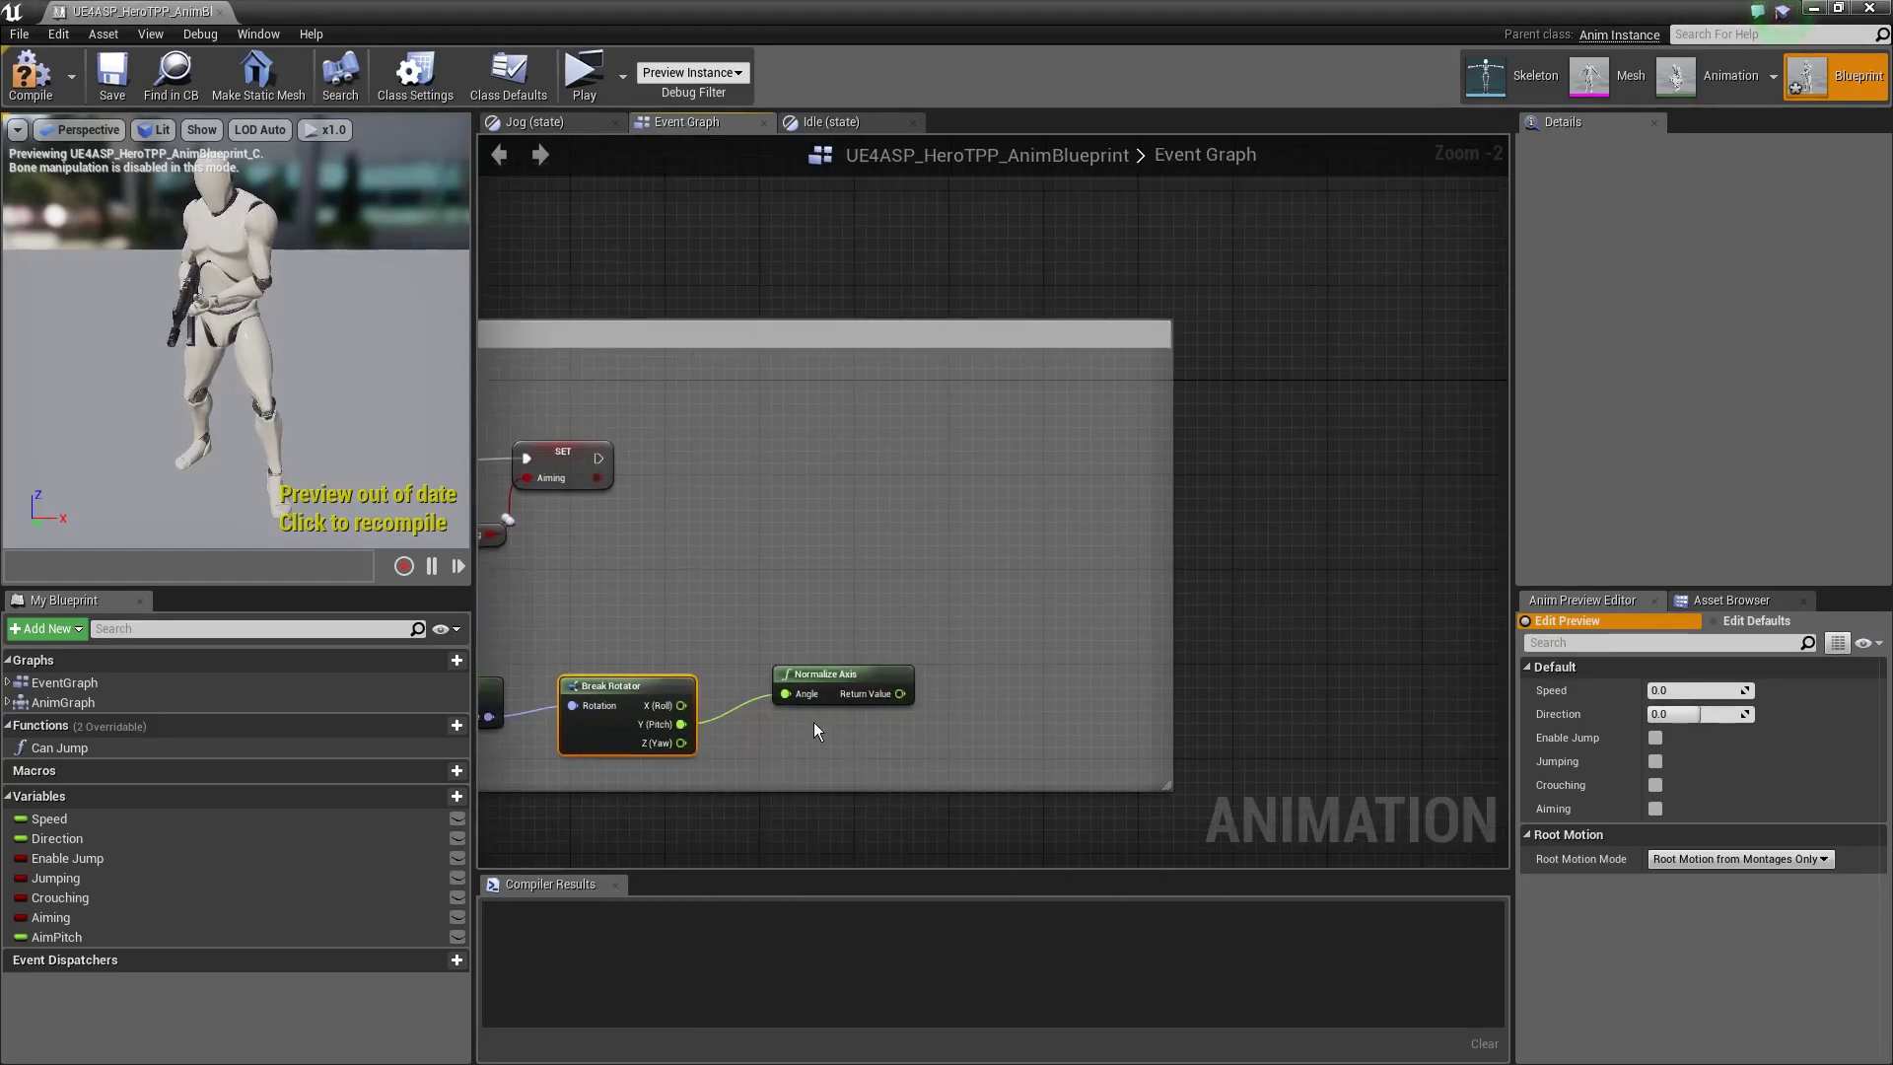
pyautogui.moveTo(815, 682); pyautogui.dragTo(777, 705)
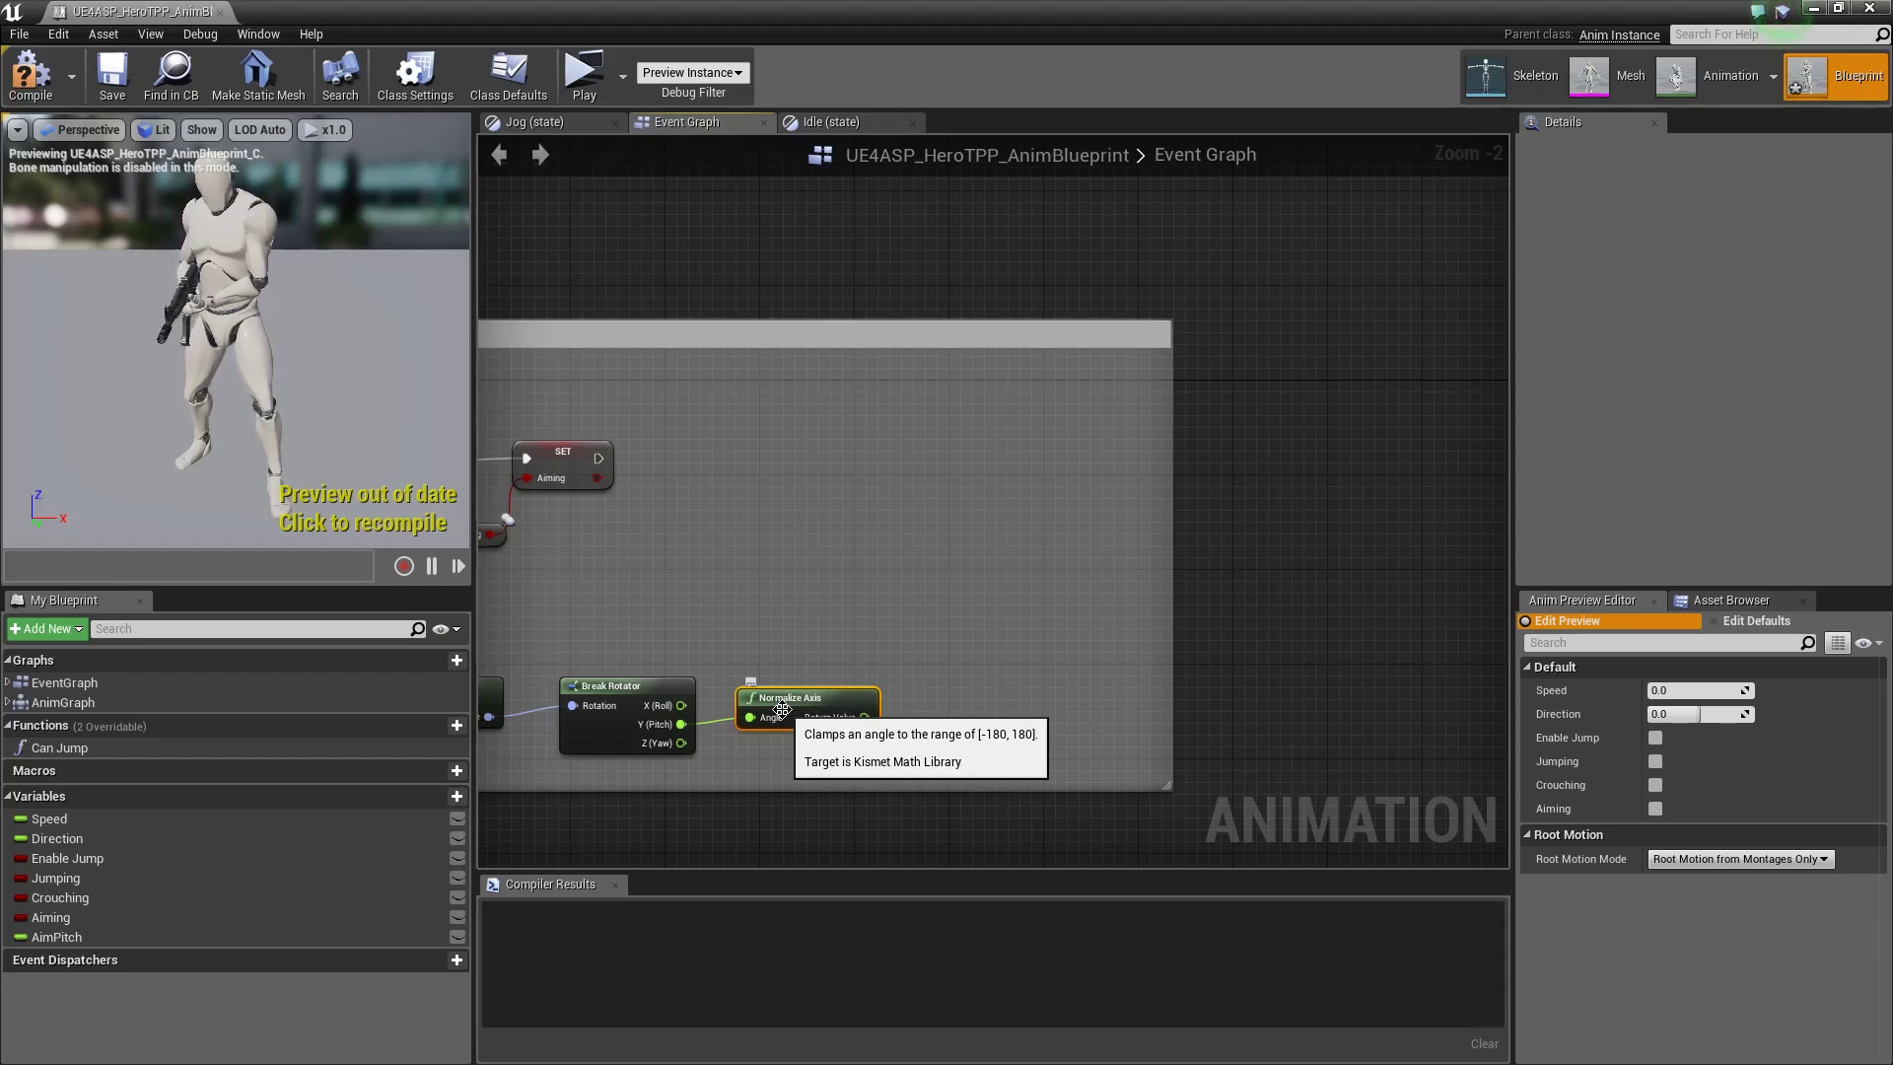
pyautogui.scroll(2, 782, 710)
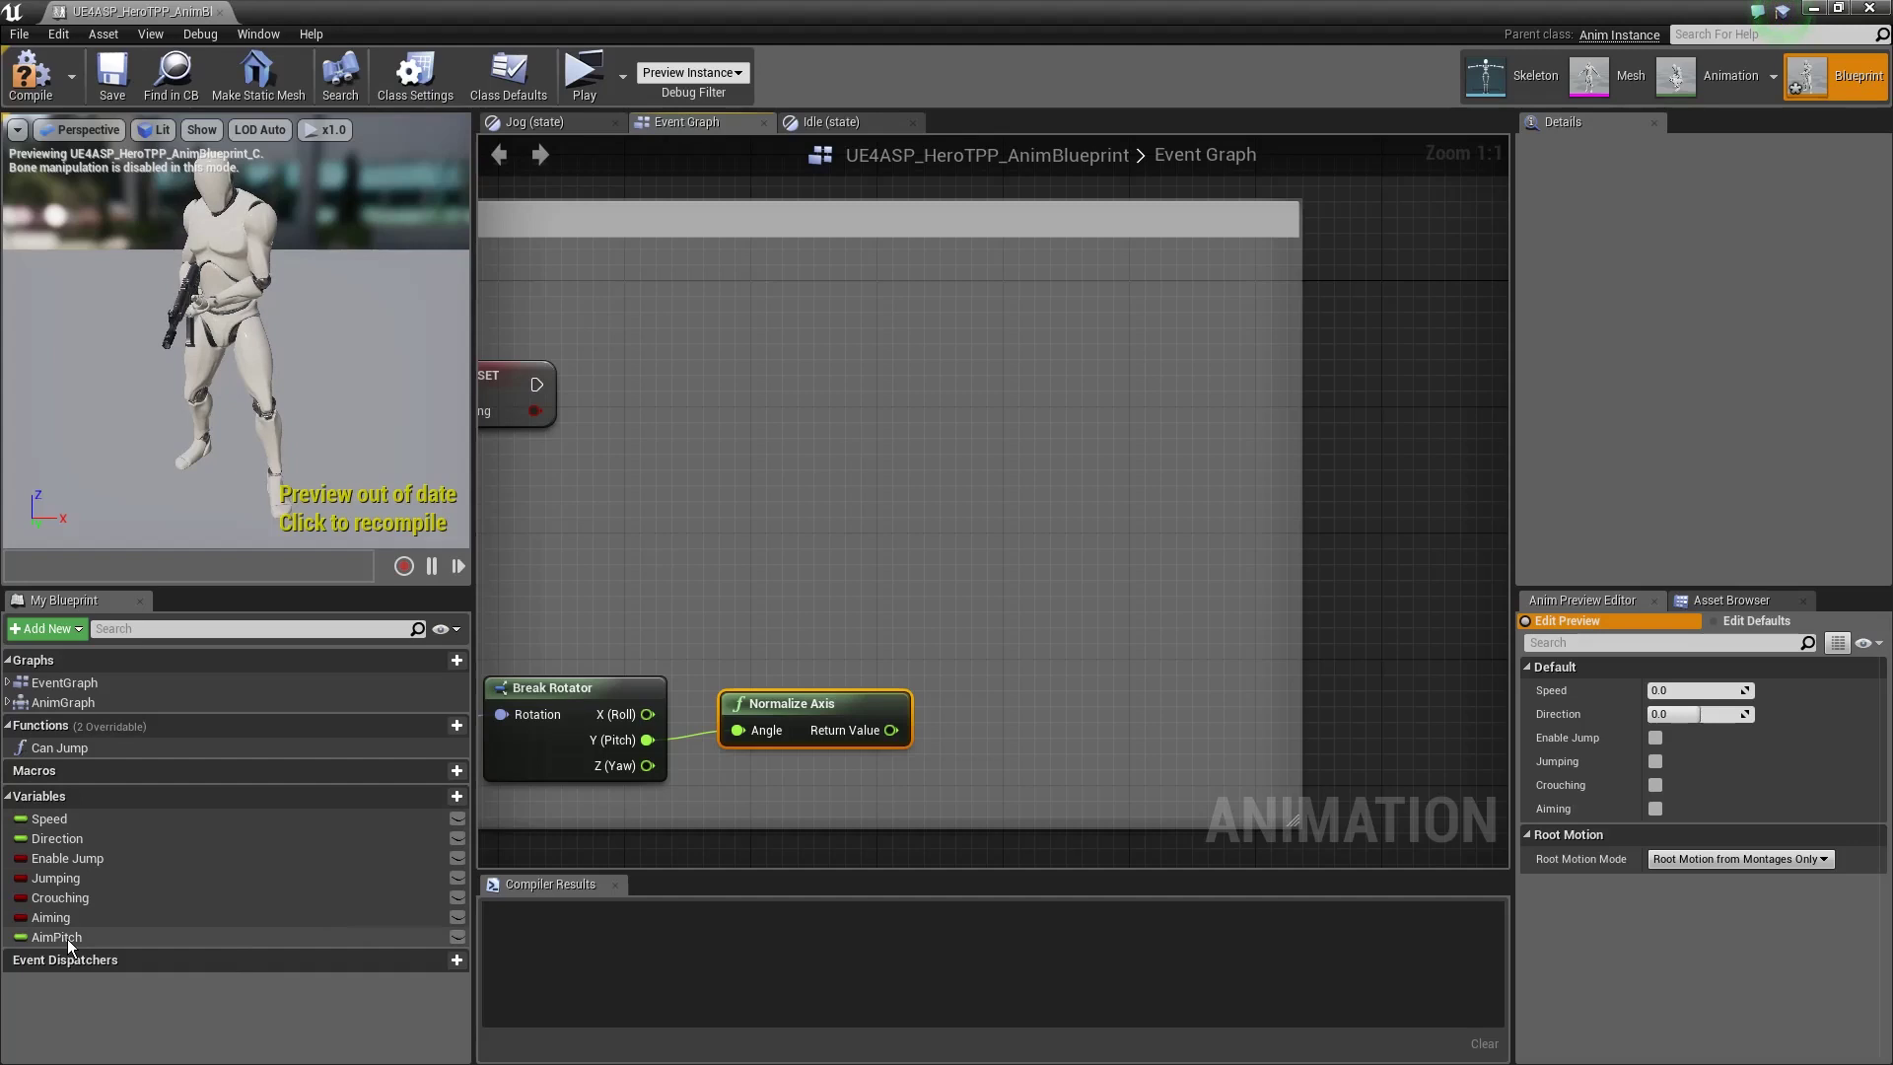
# Add an AimPitch setter fed by Normalize Axis, then compile and save the animation blueprint
pyautogui.keyDown('alt'); pyautogui.moveTo(67, 939); pyautogui.dragTo(1030, 379); pyautogui.keyUp('alt')
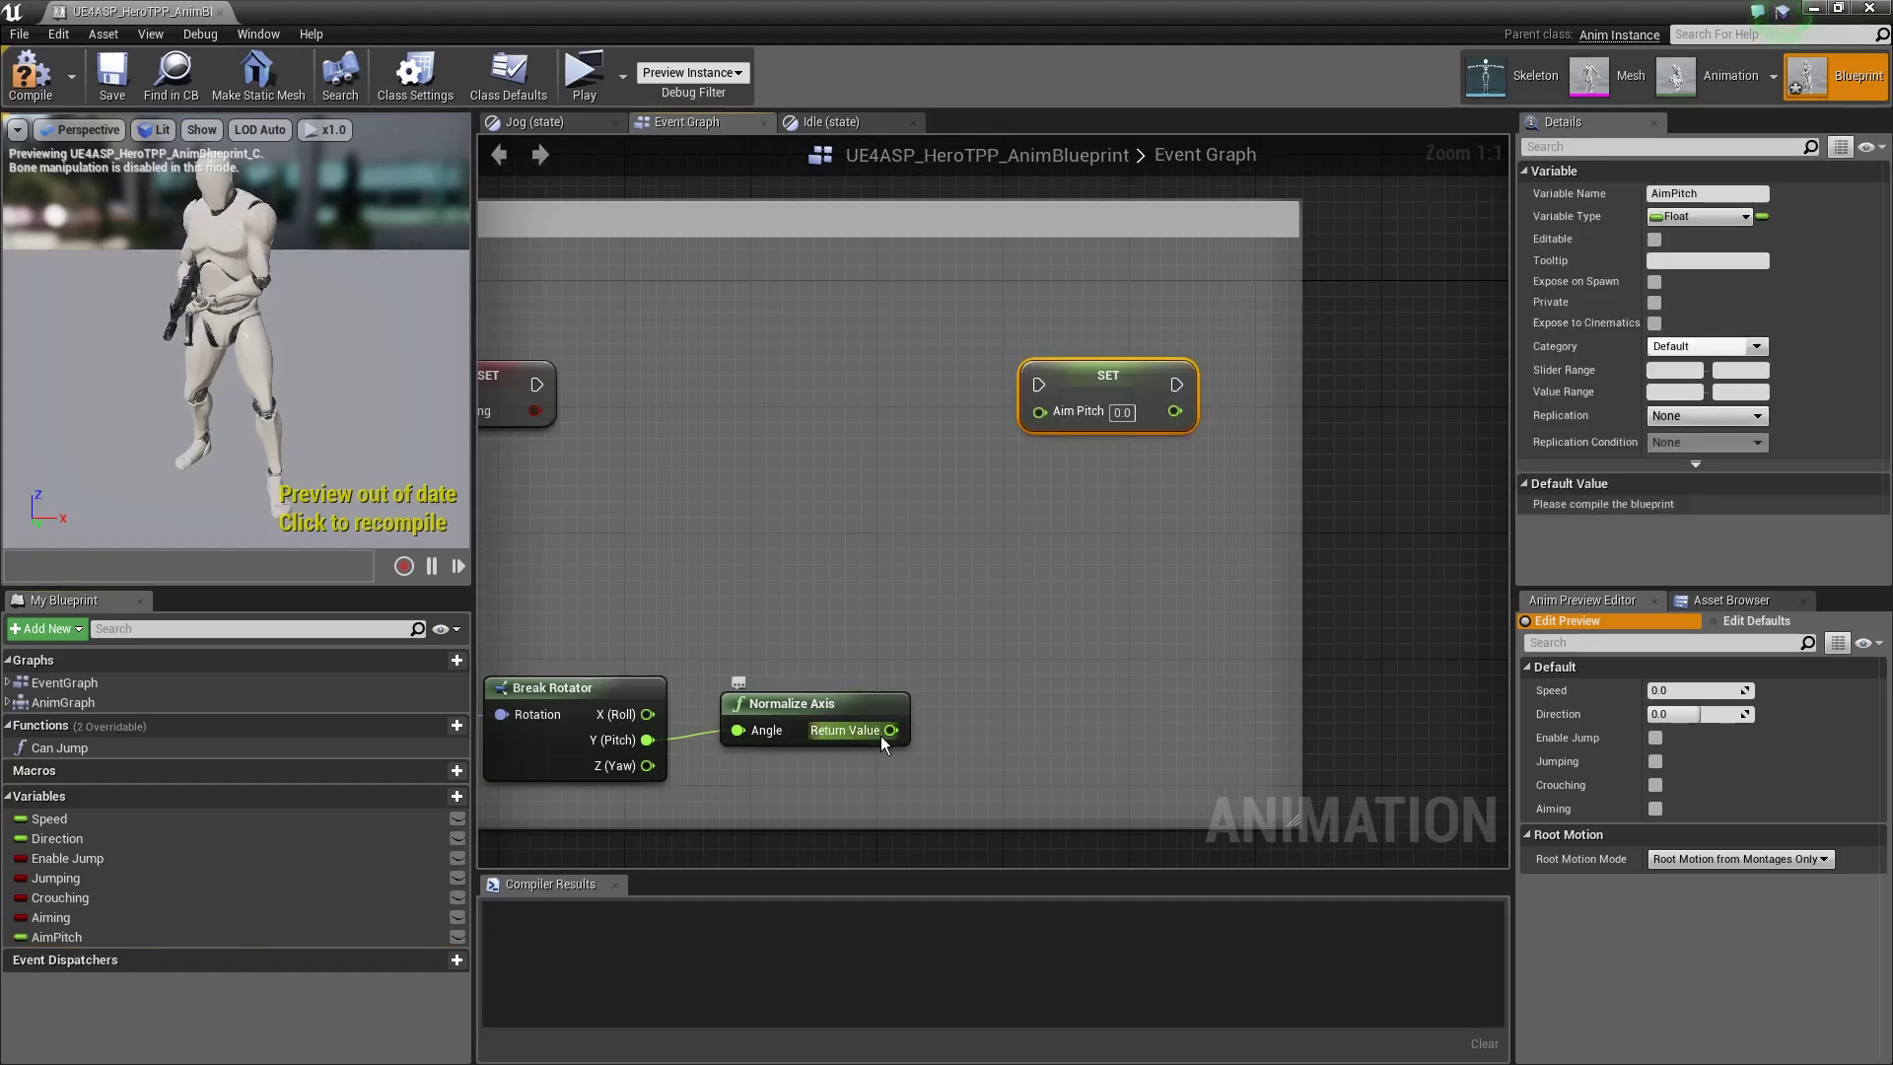
pyautogui.moveTo(879, 735); pyautogui.dragTo(537, 385)
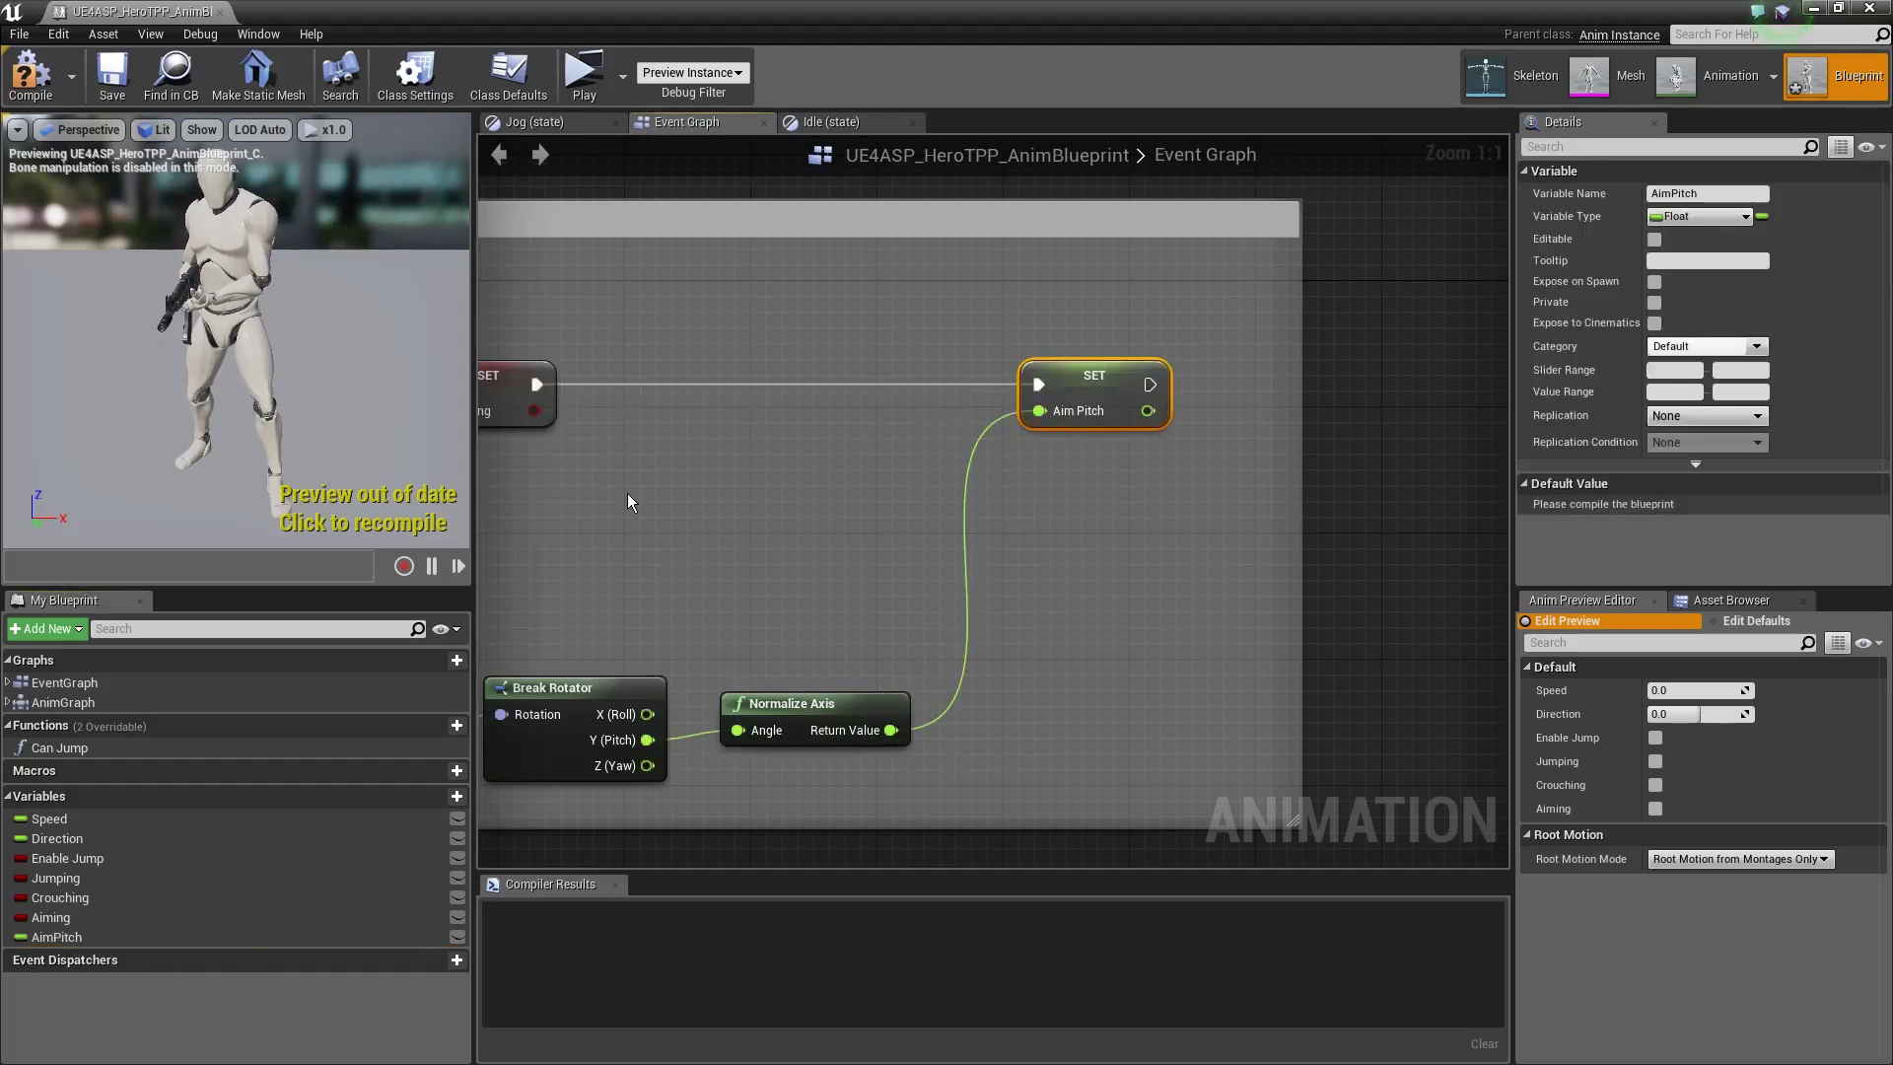
pyautogui.scroll(-3, 661, 517)
pyautogui.click(988, 380)
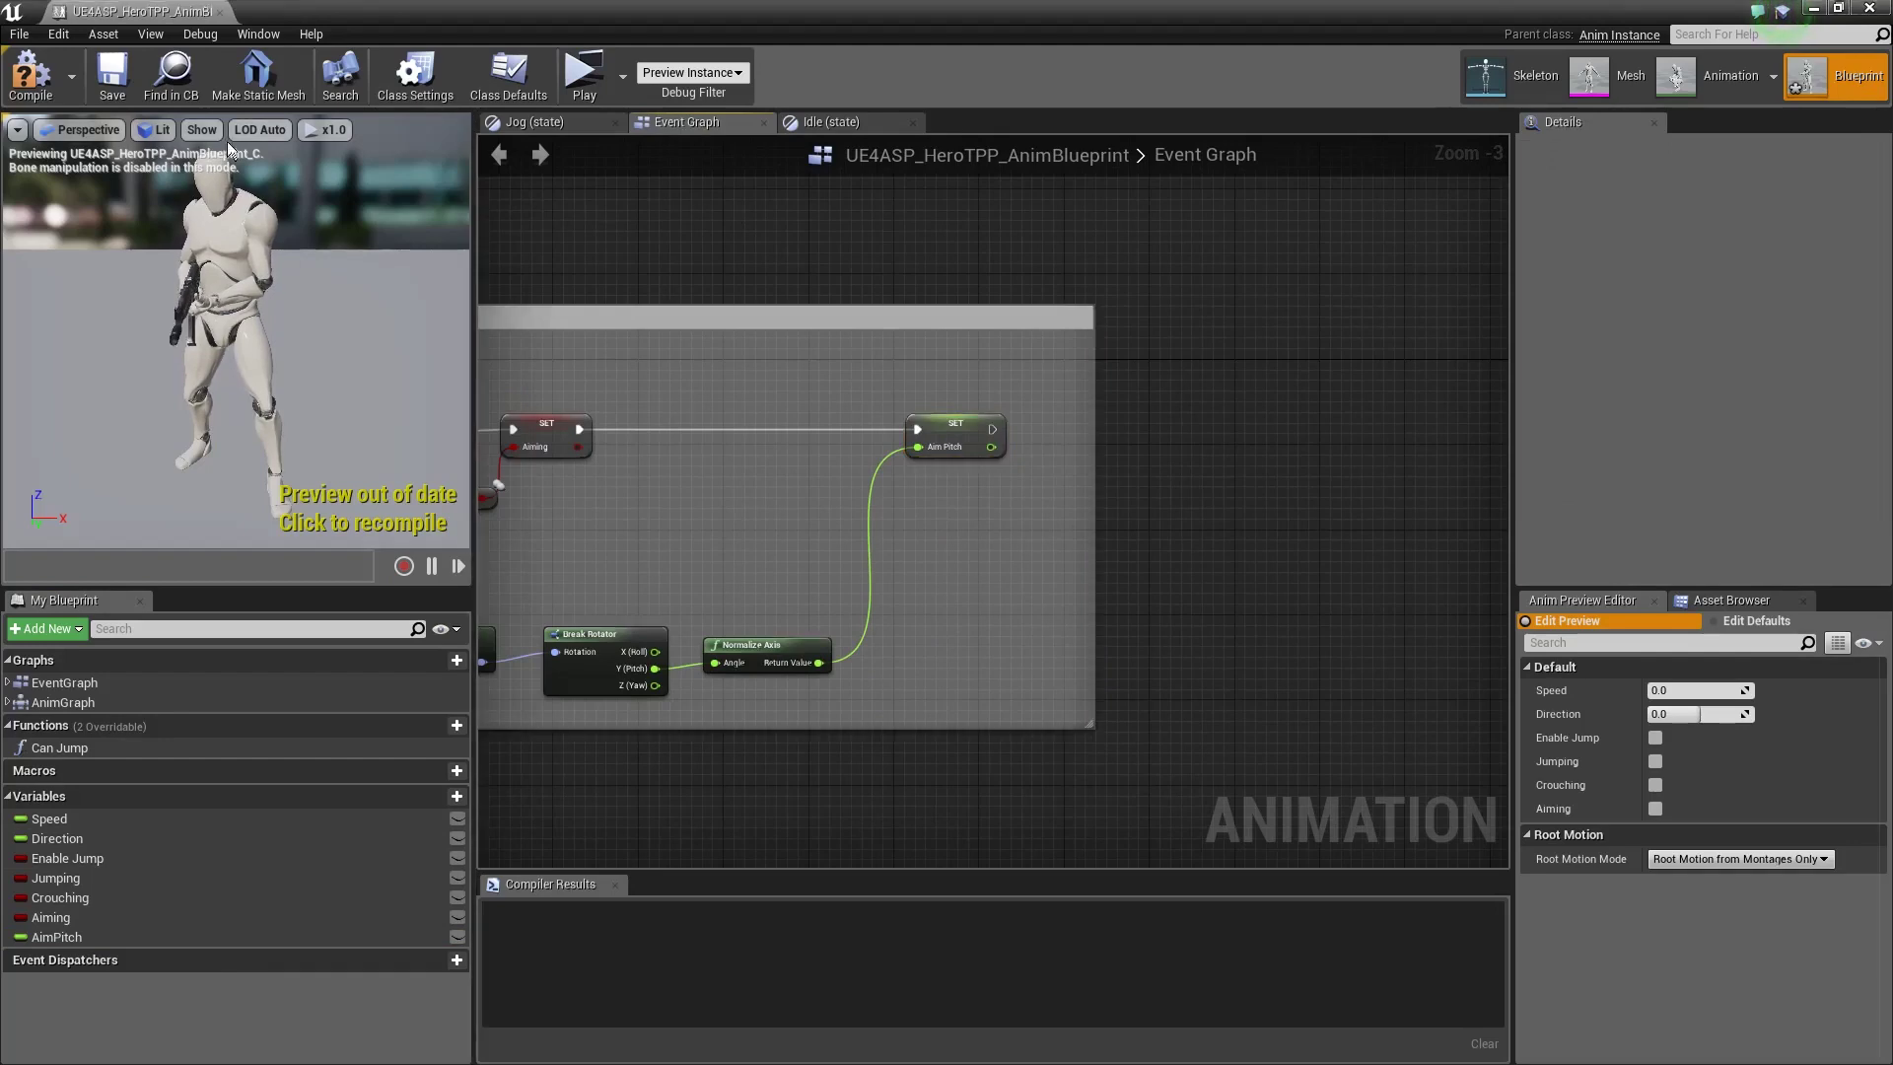
pyautogui.click(104, 92)
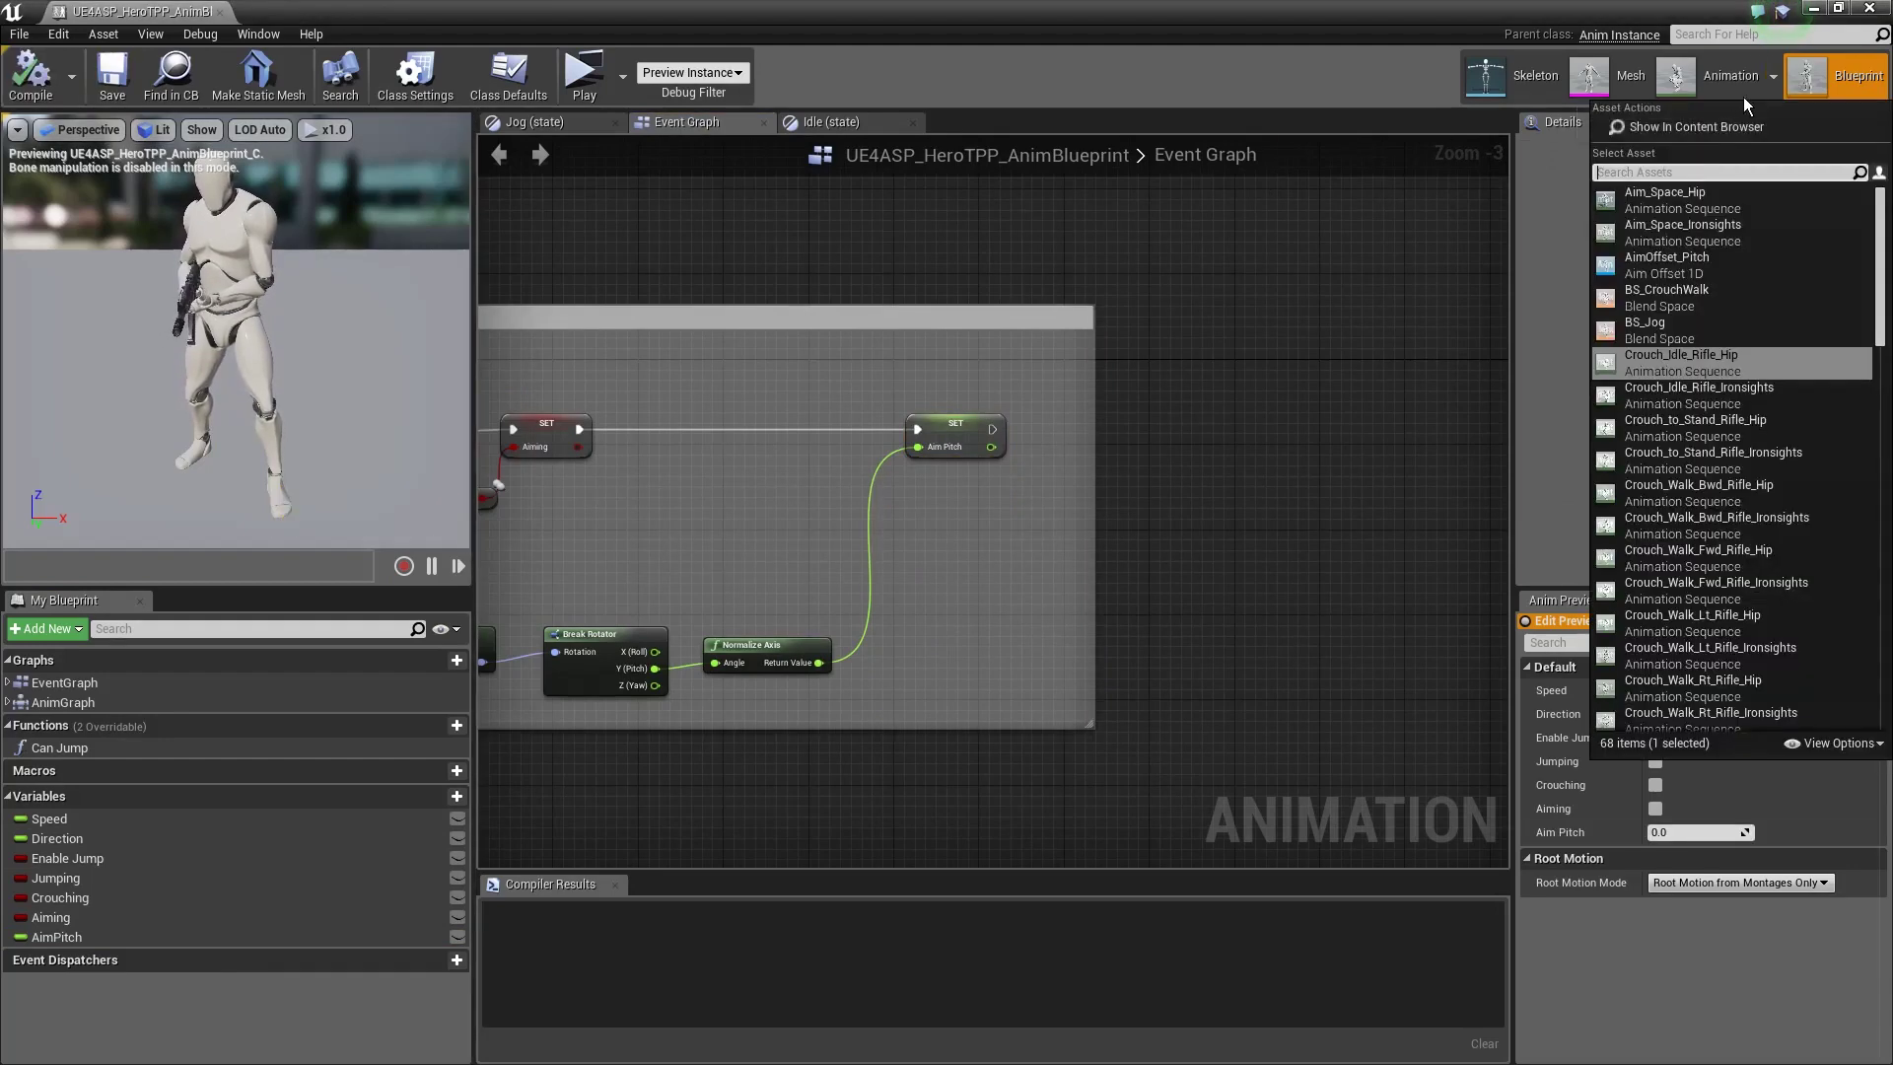
# Return to the blueprint graphs and bring up the Idle state's graph
pyautogui.click(1730, 79)
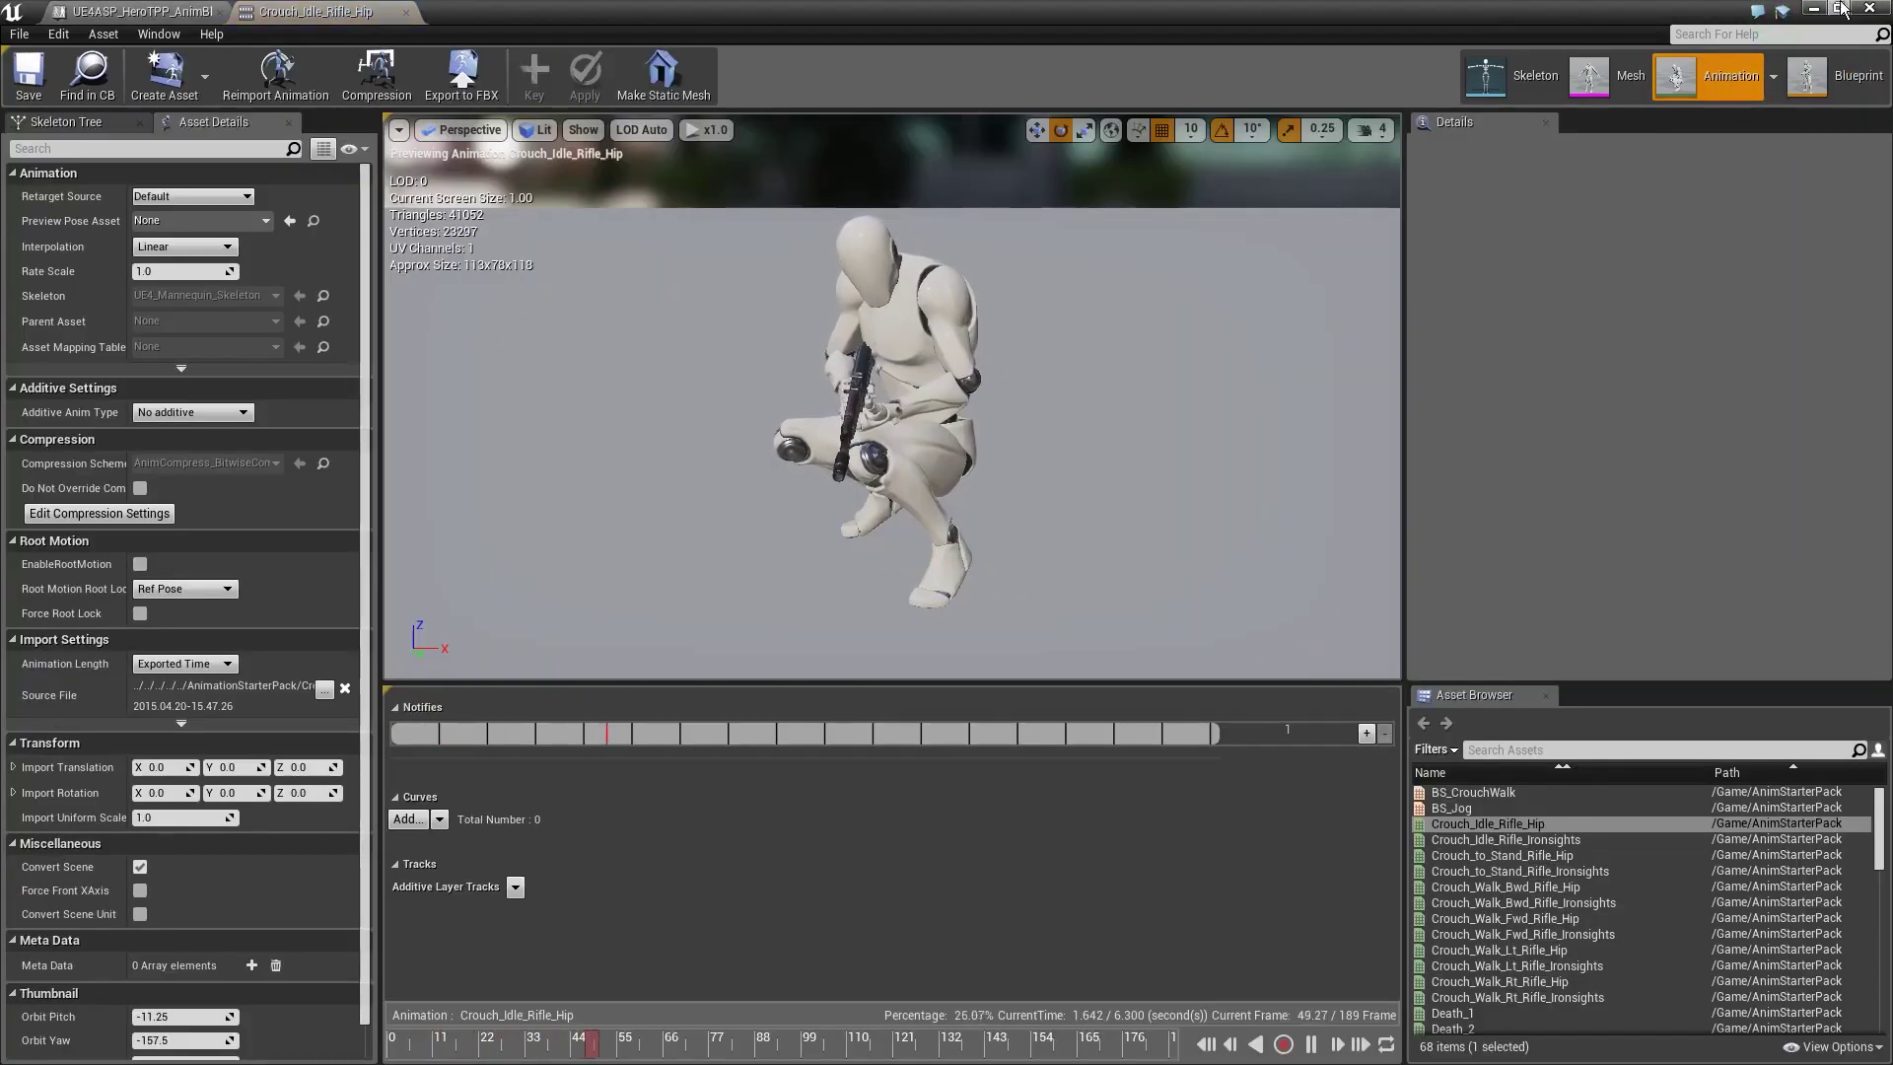
pyautogui.click(1854, 77)
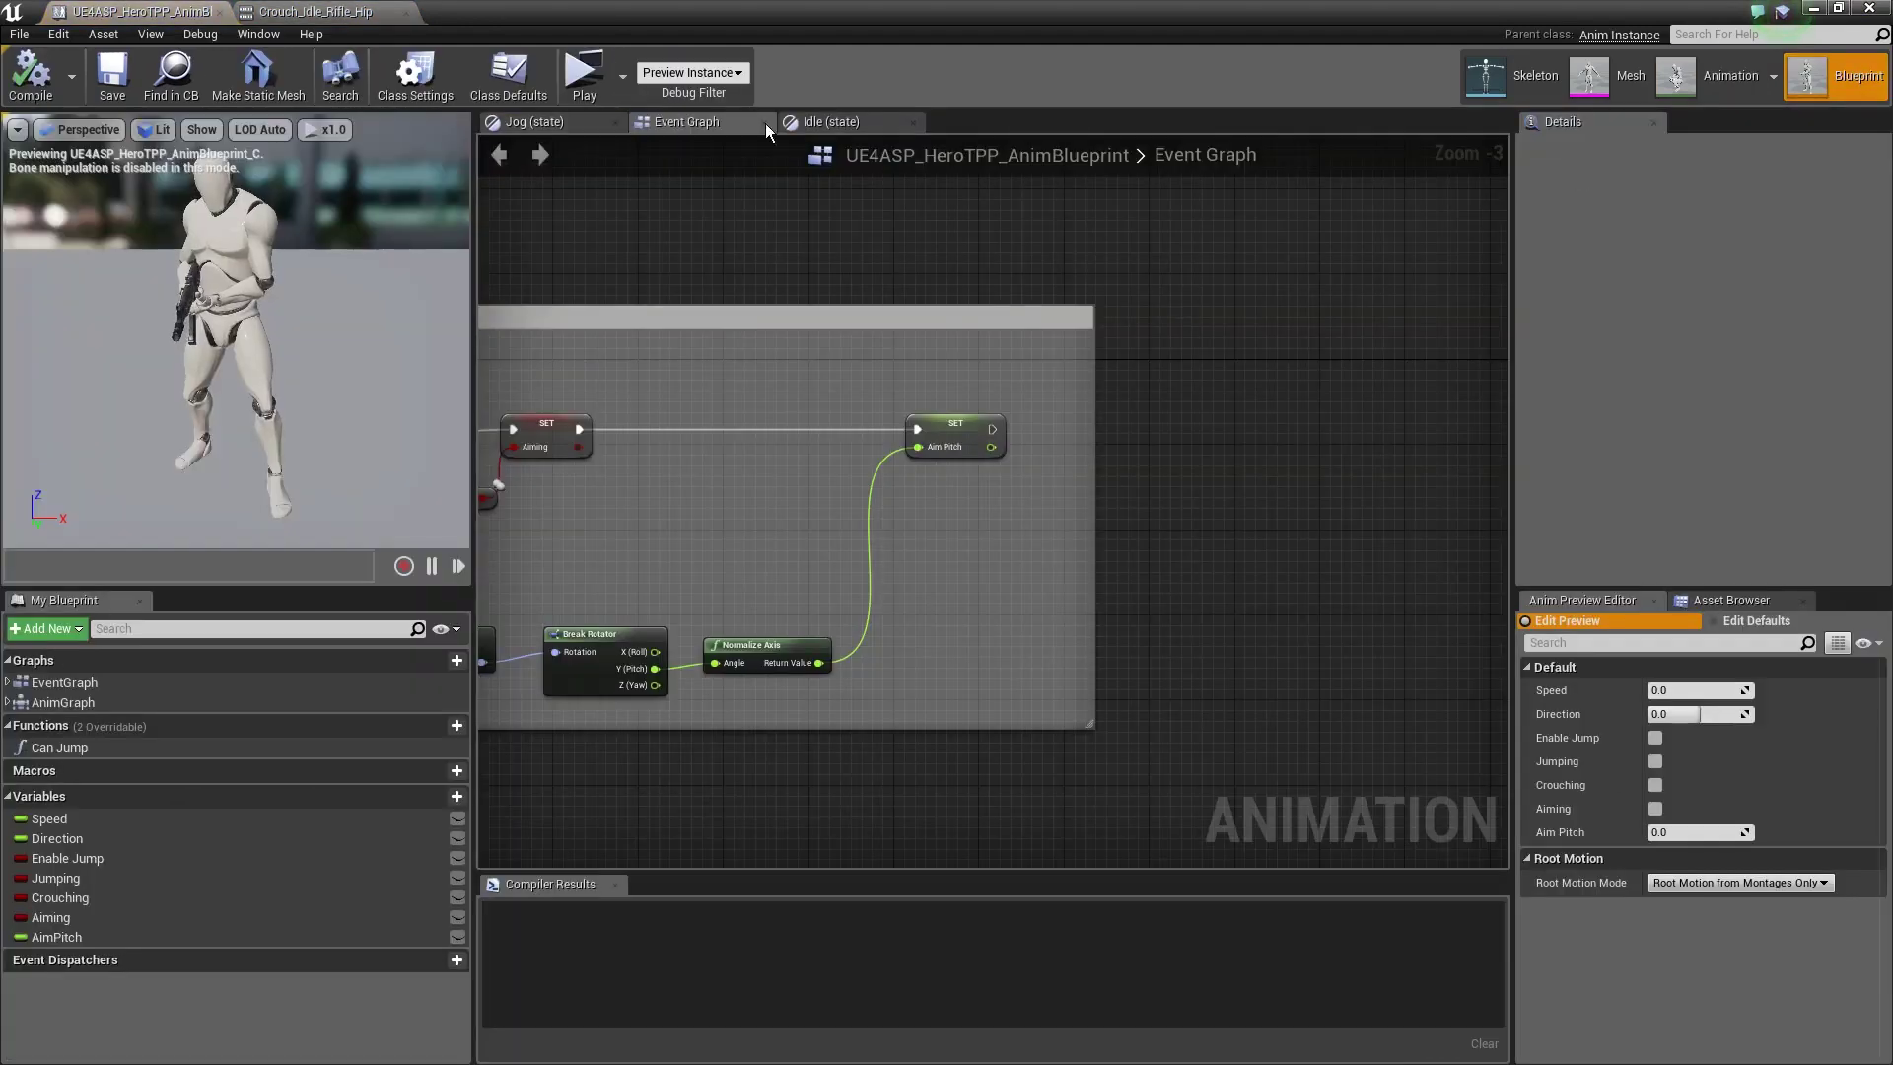
pyautogui.click(830, 122)
# In the Idle blend graph, rearrange the nodes and delete the Play Idle_Rifle_Ironsights node
pyautogui.scroll(-2, 1070, 379)
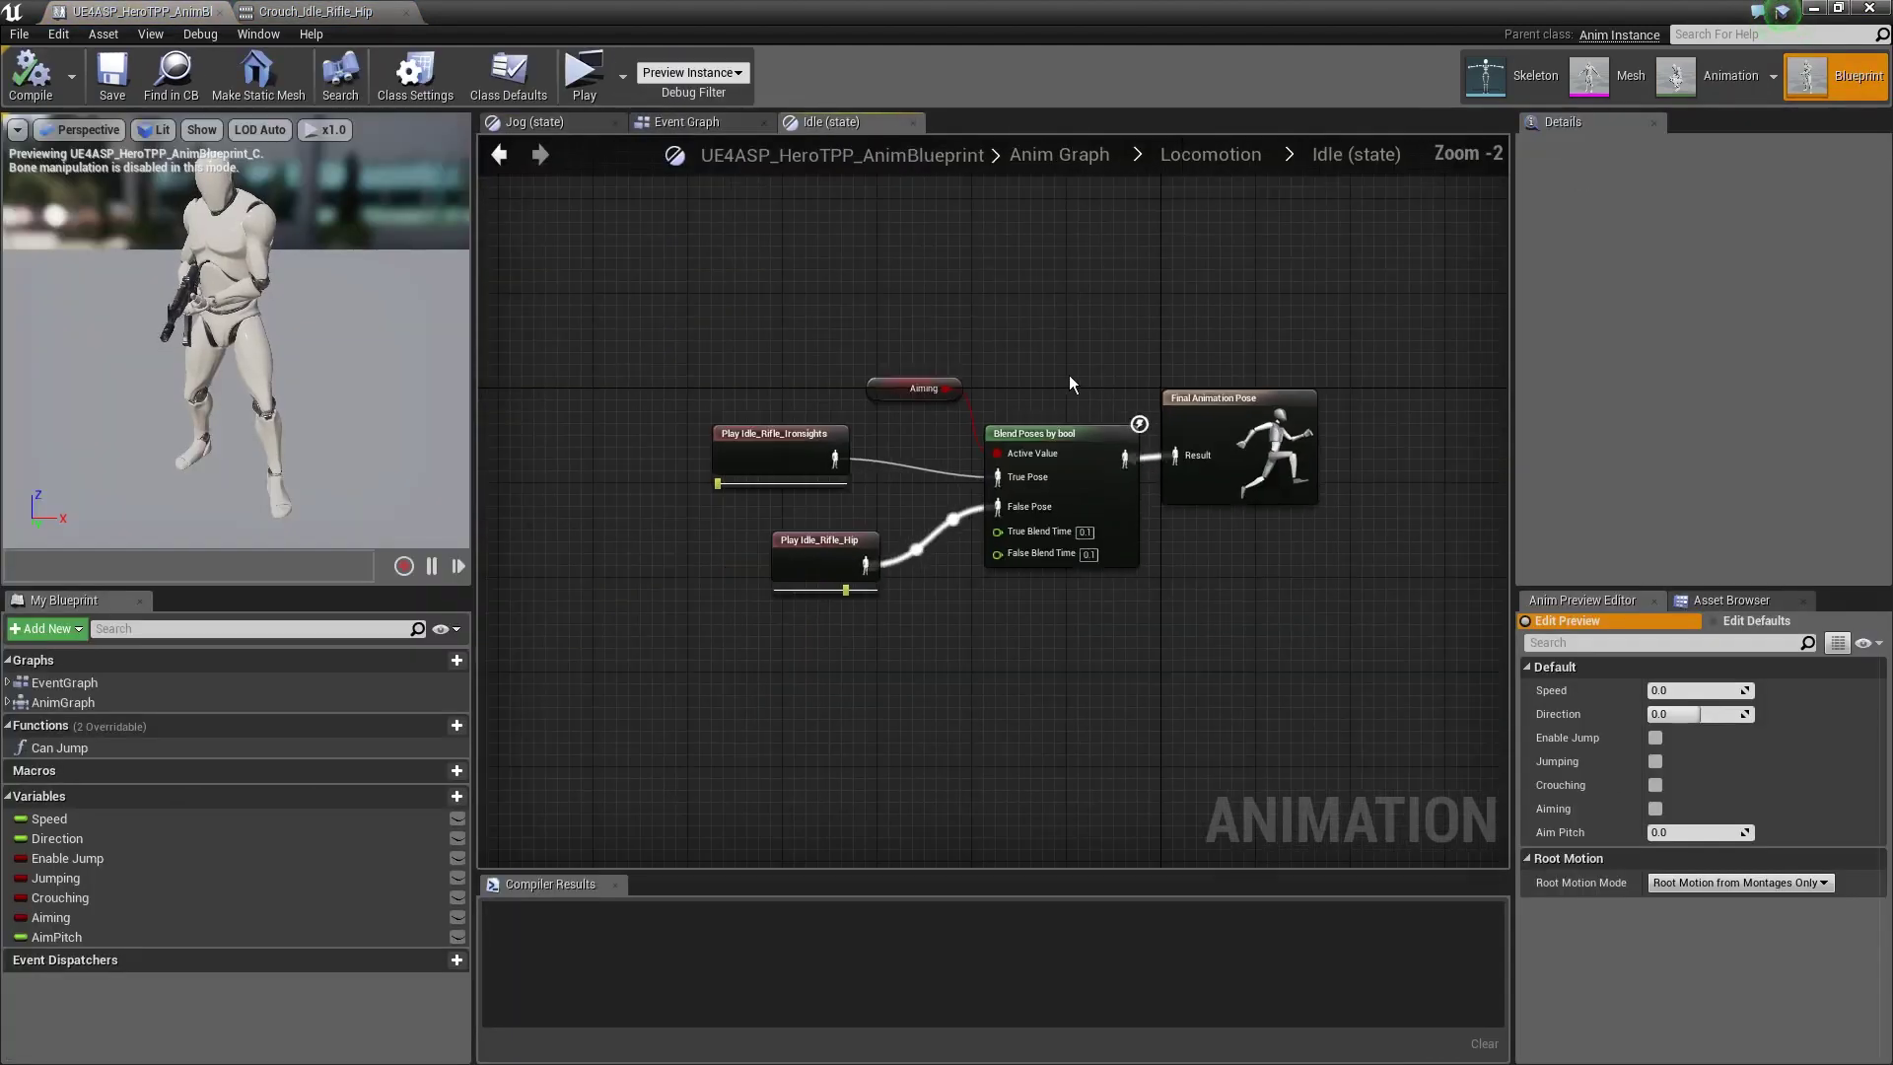
pyautogui.click(1211, 153)
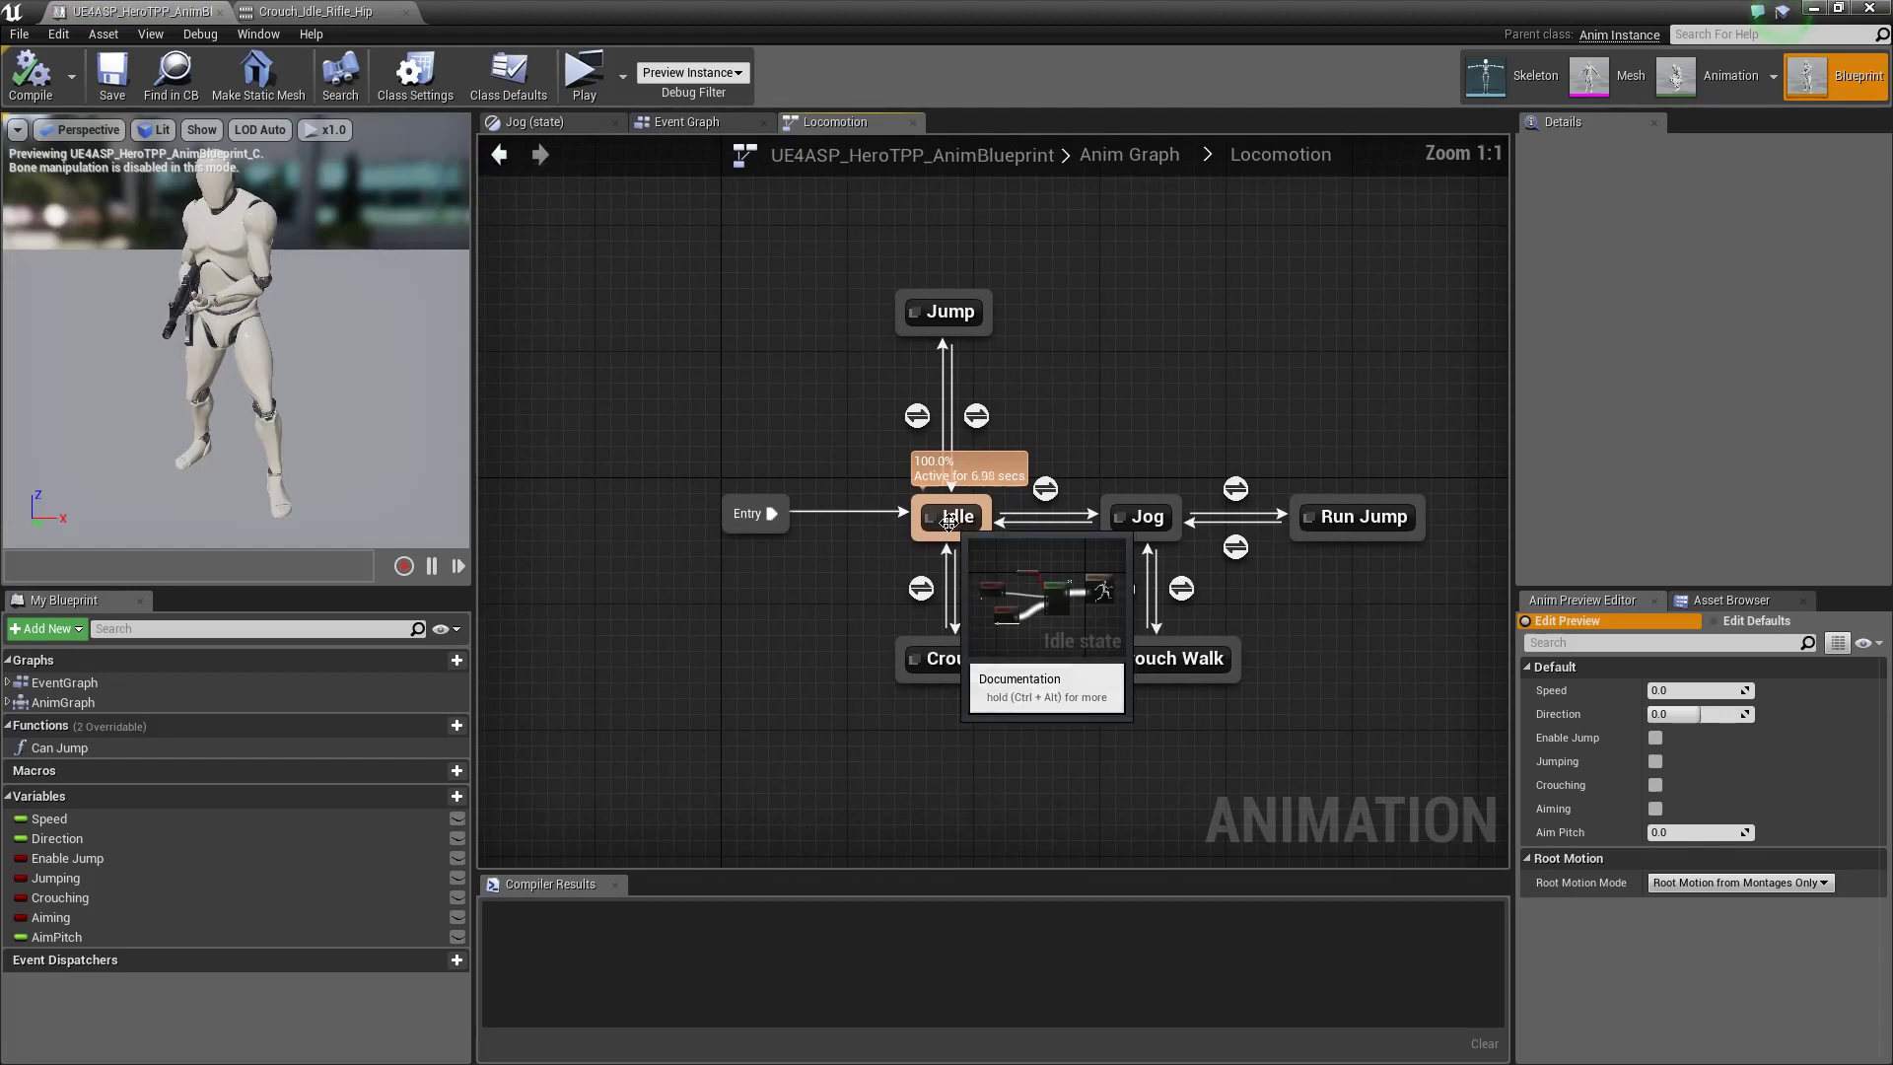
pyautogui.doubleClick(948, 519)
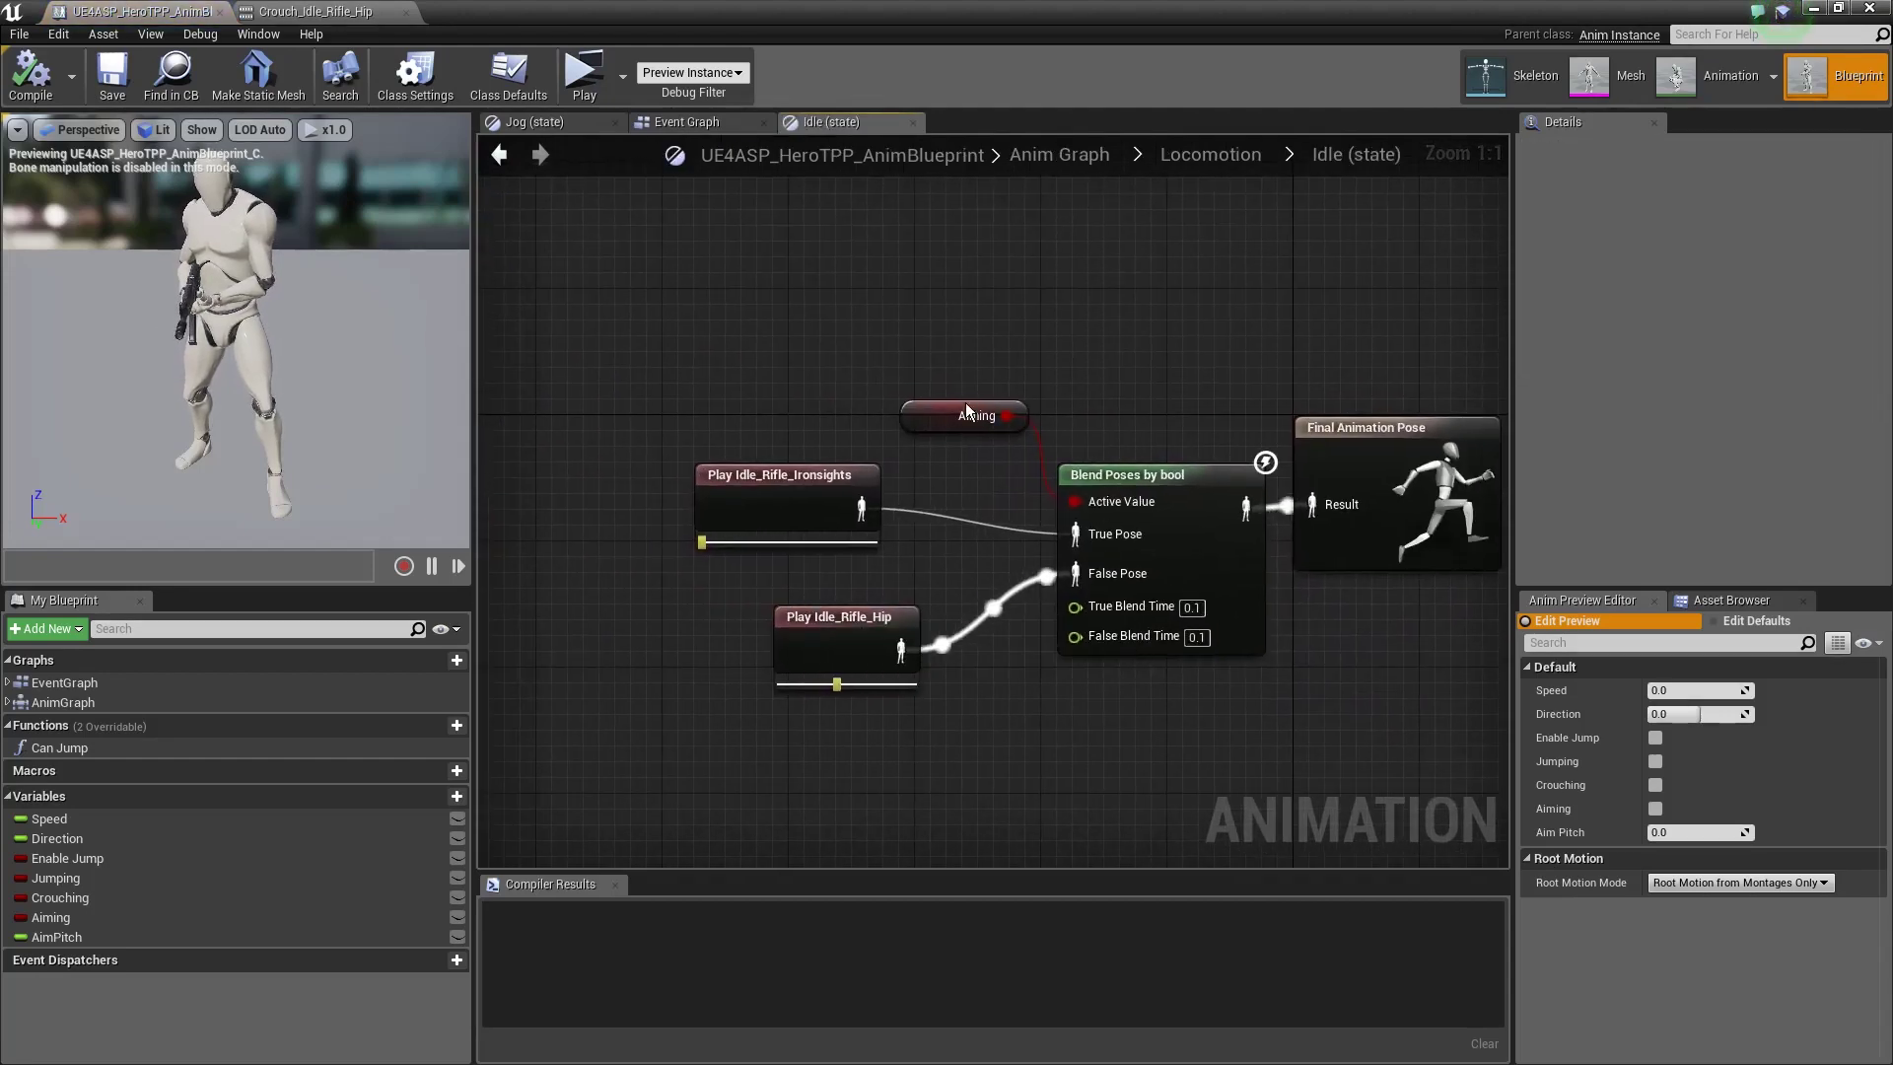
pyautogui.moveTo(966, 412); pyautogui.dragTo(808, 364)
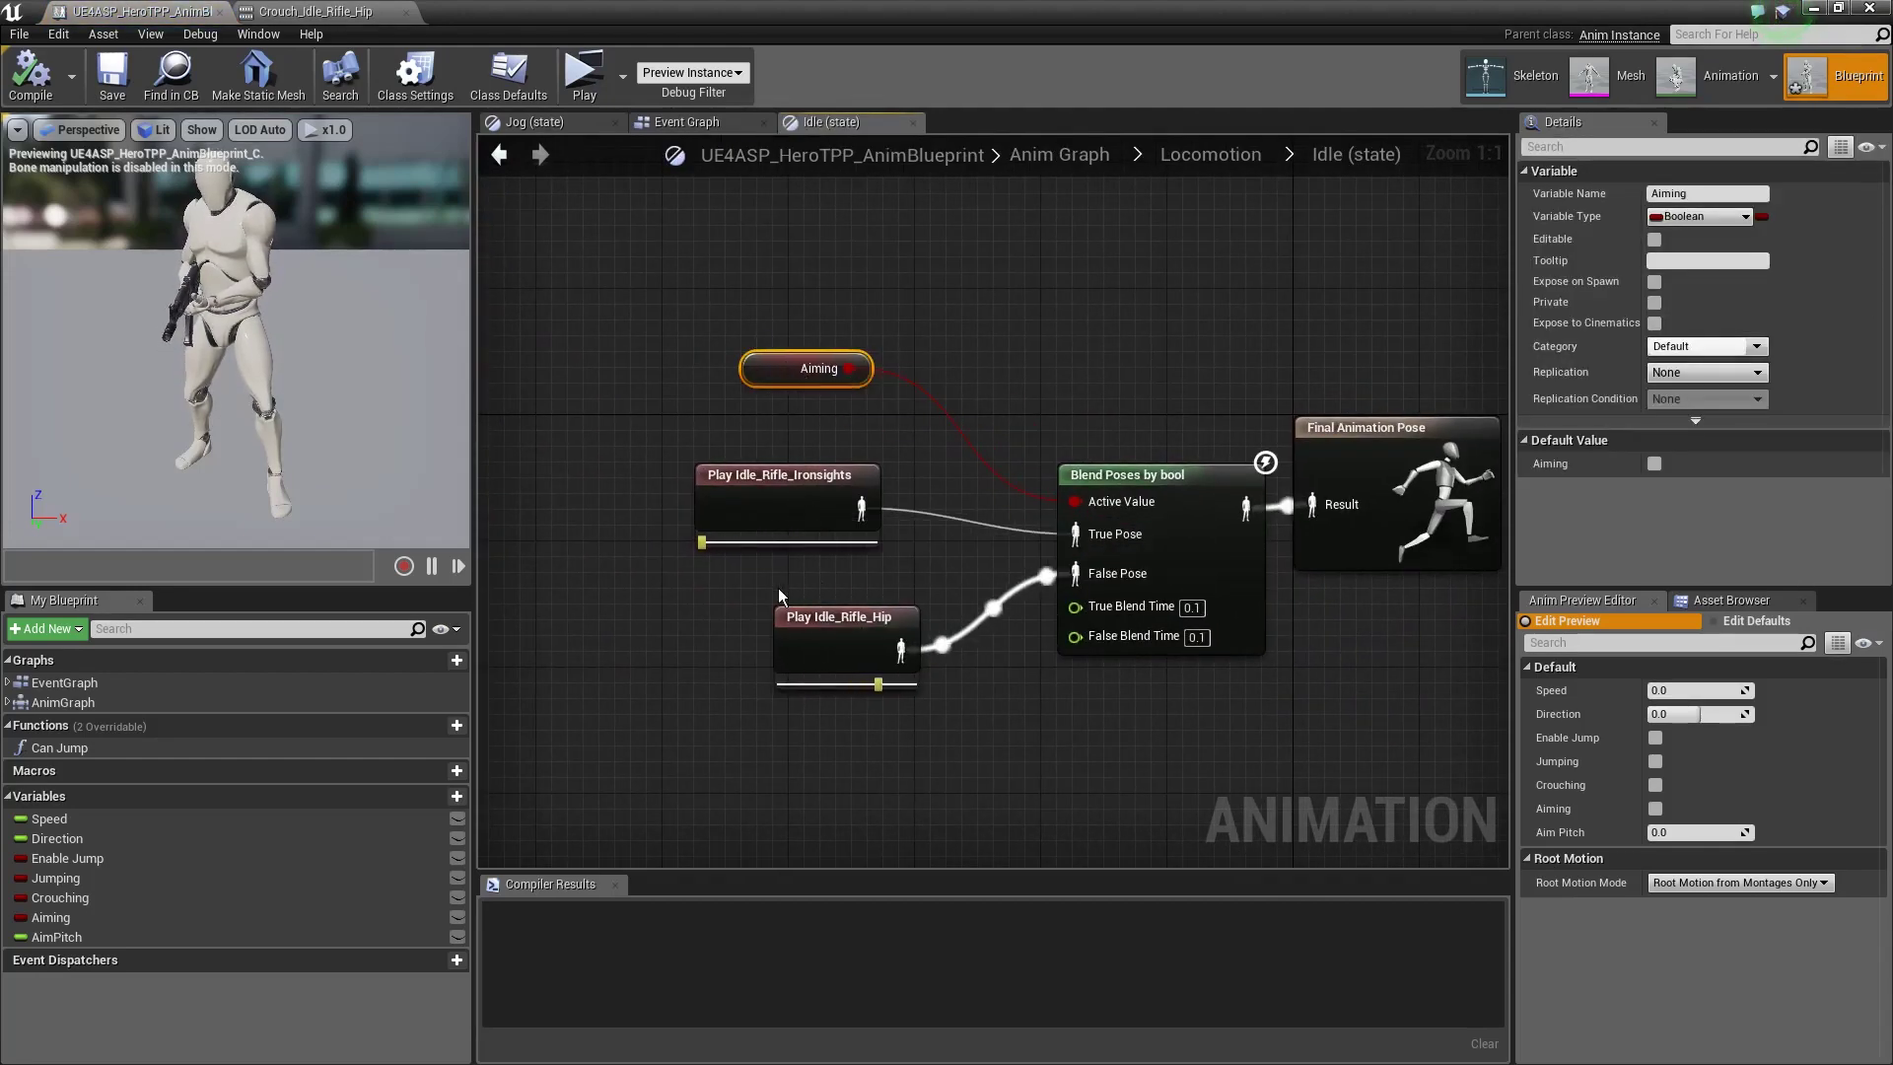
pyautogui.moveTo(828, 631); pyautogui.dragTo(733, 742)
pyautogui.click(780, 498)
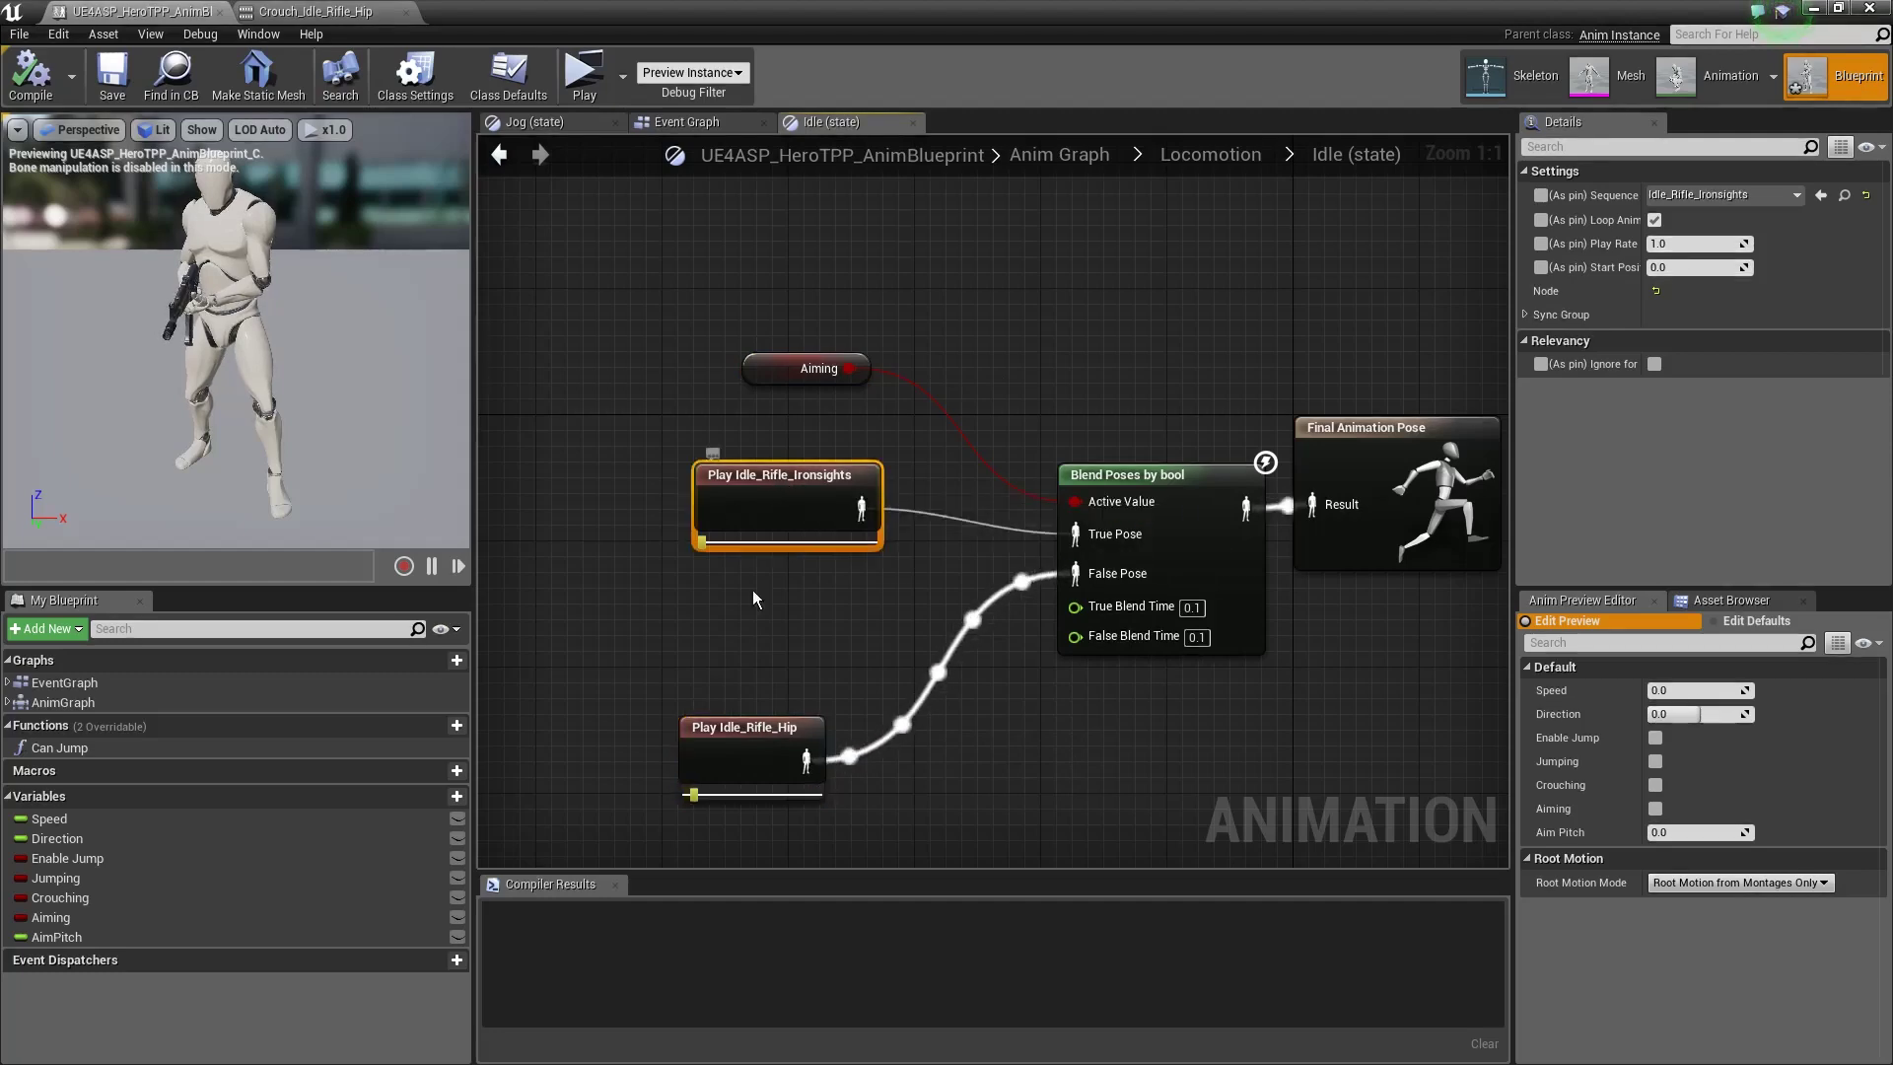
pyautogui.moveTo(710, 548)
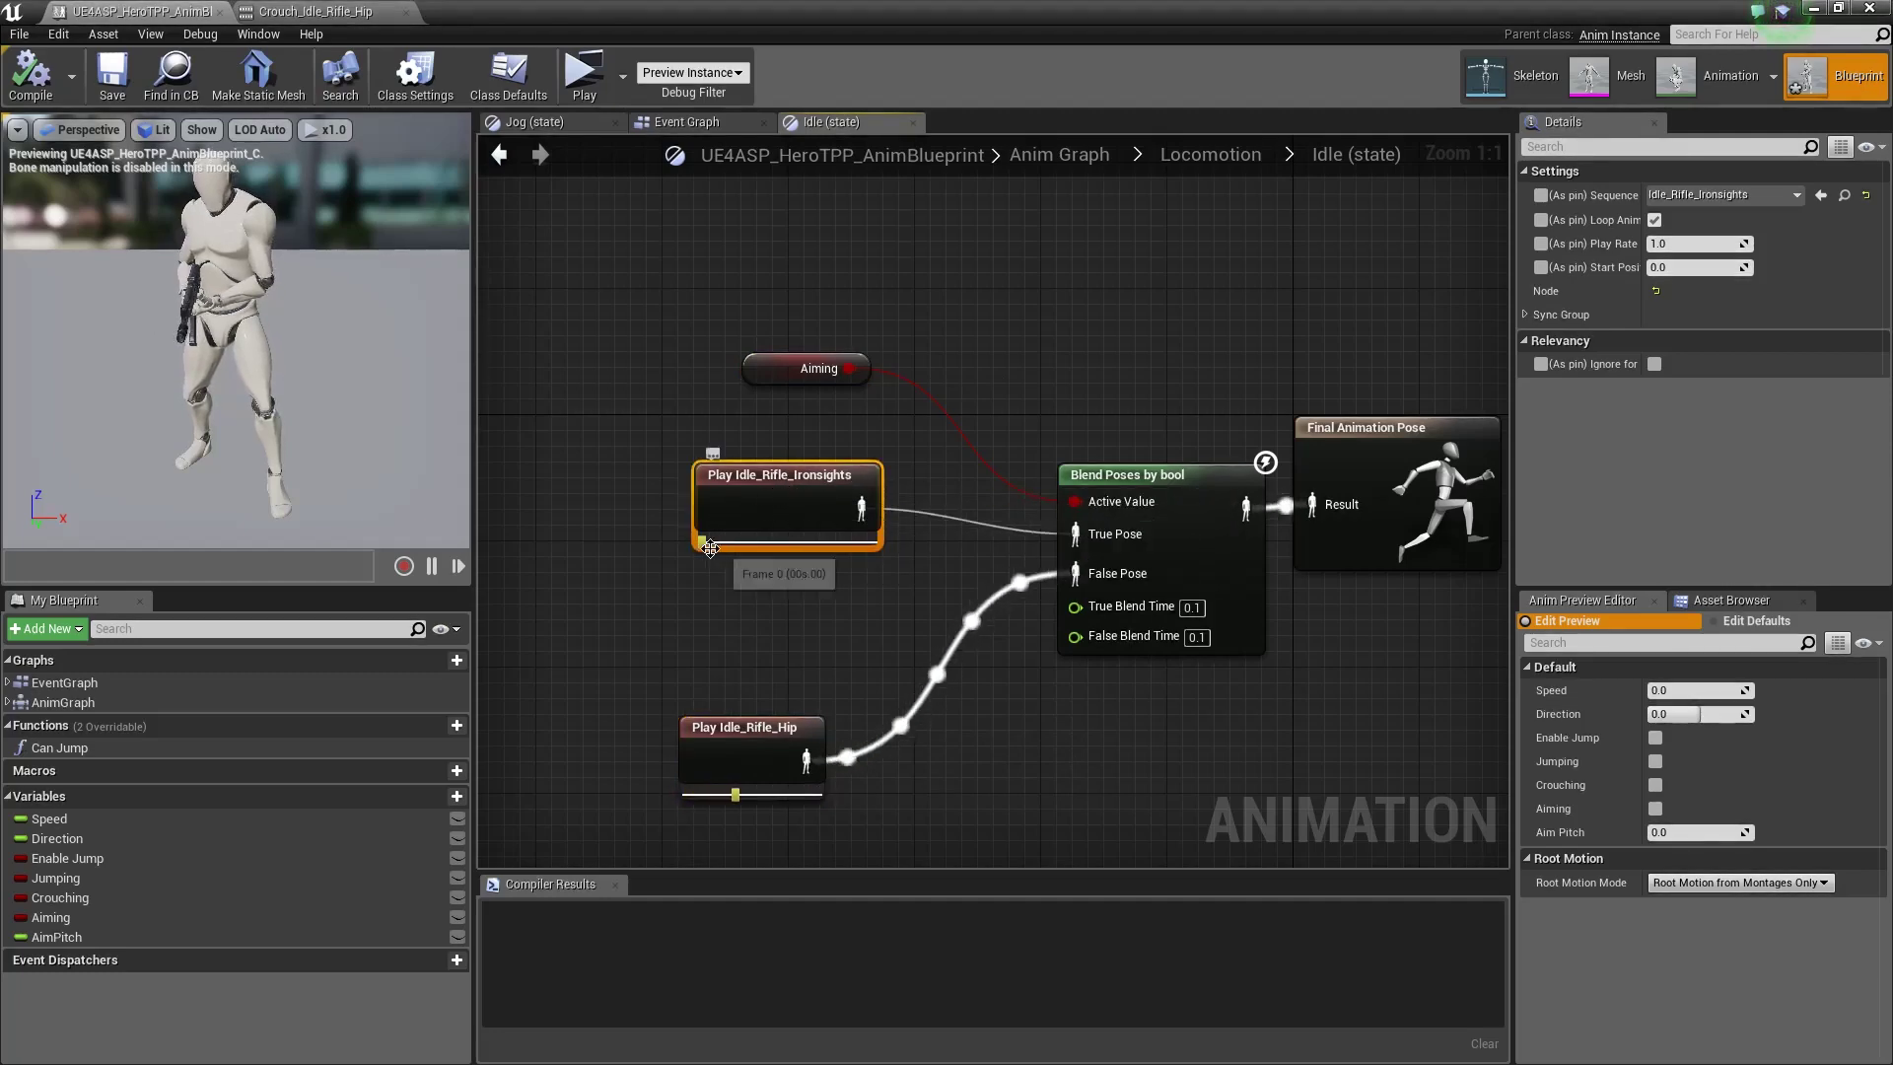
pyautogui.press('Delete')
# Add an AimOffset_Pitch node and connect its output to True Pose
pyautogui.moveTo(817, 605); pyautogui.dragTo(1001, 603, button='right')
pyautogui.rightClick(848, 507)
pyautogui.write('aim')
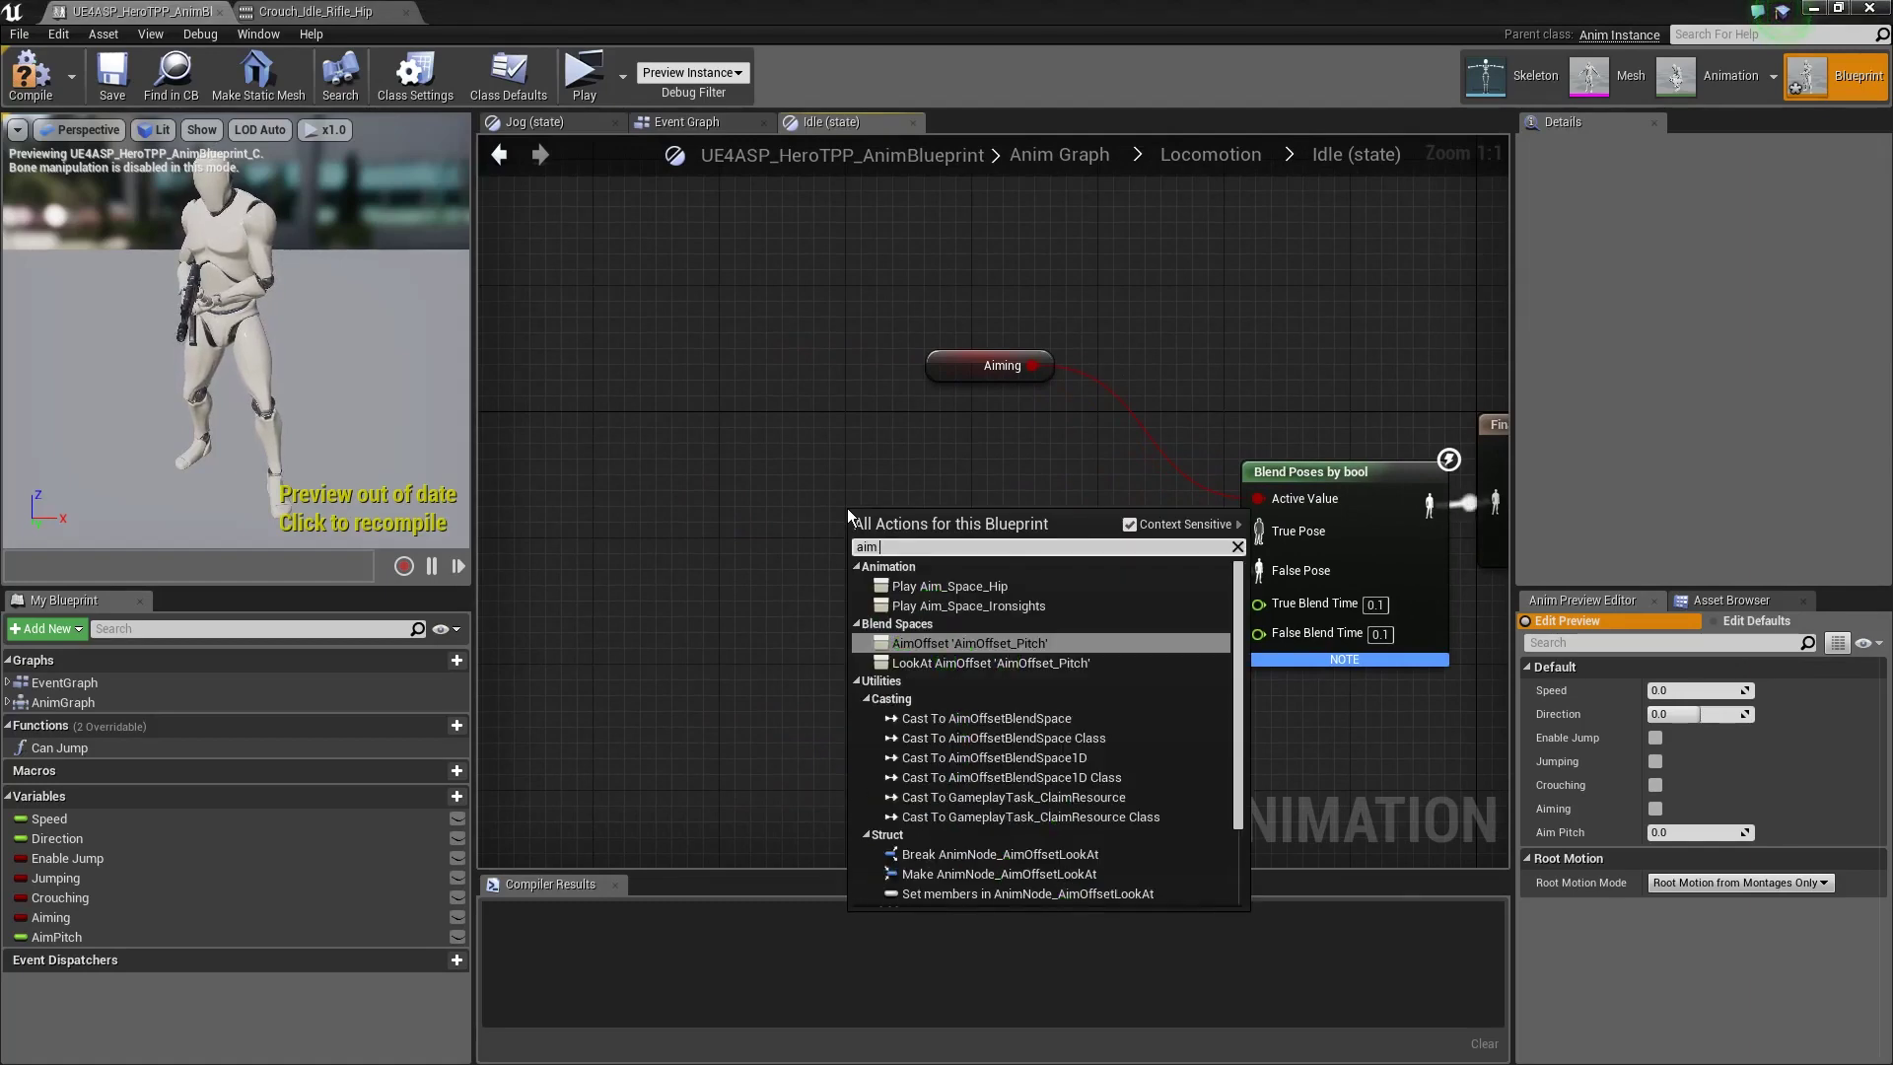
pyautogui.write(' offse')
pyautogui.press('Return')
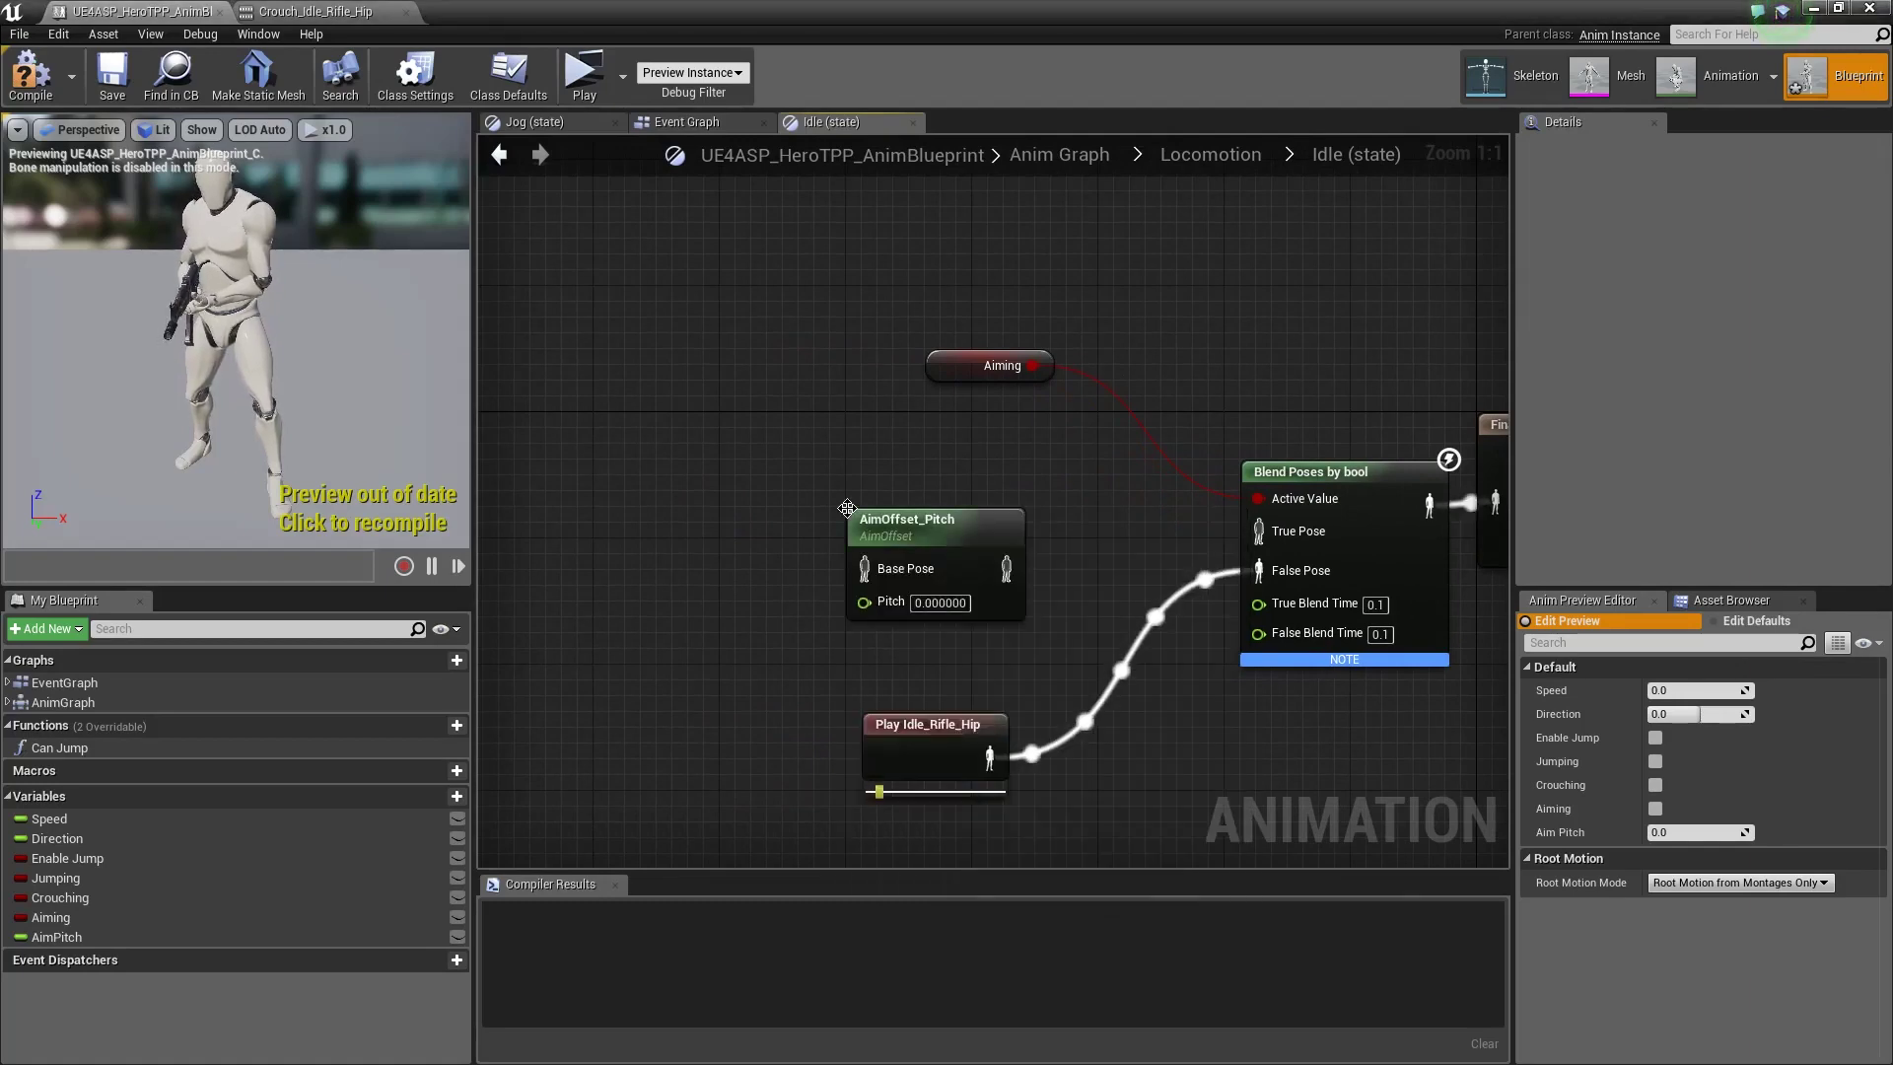
pyautogui.moveTo(1009, 571); pyautogui.dragTo(1259, 533)
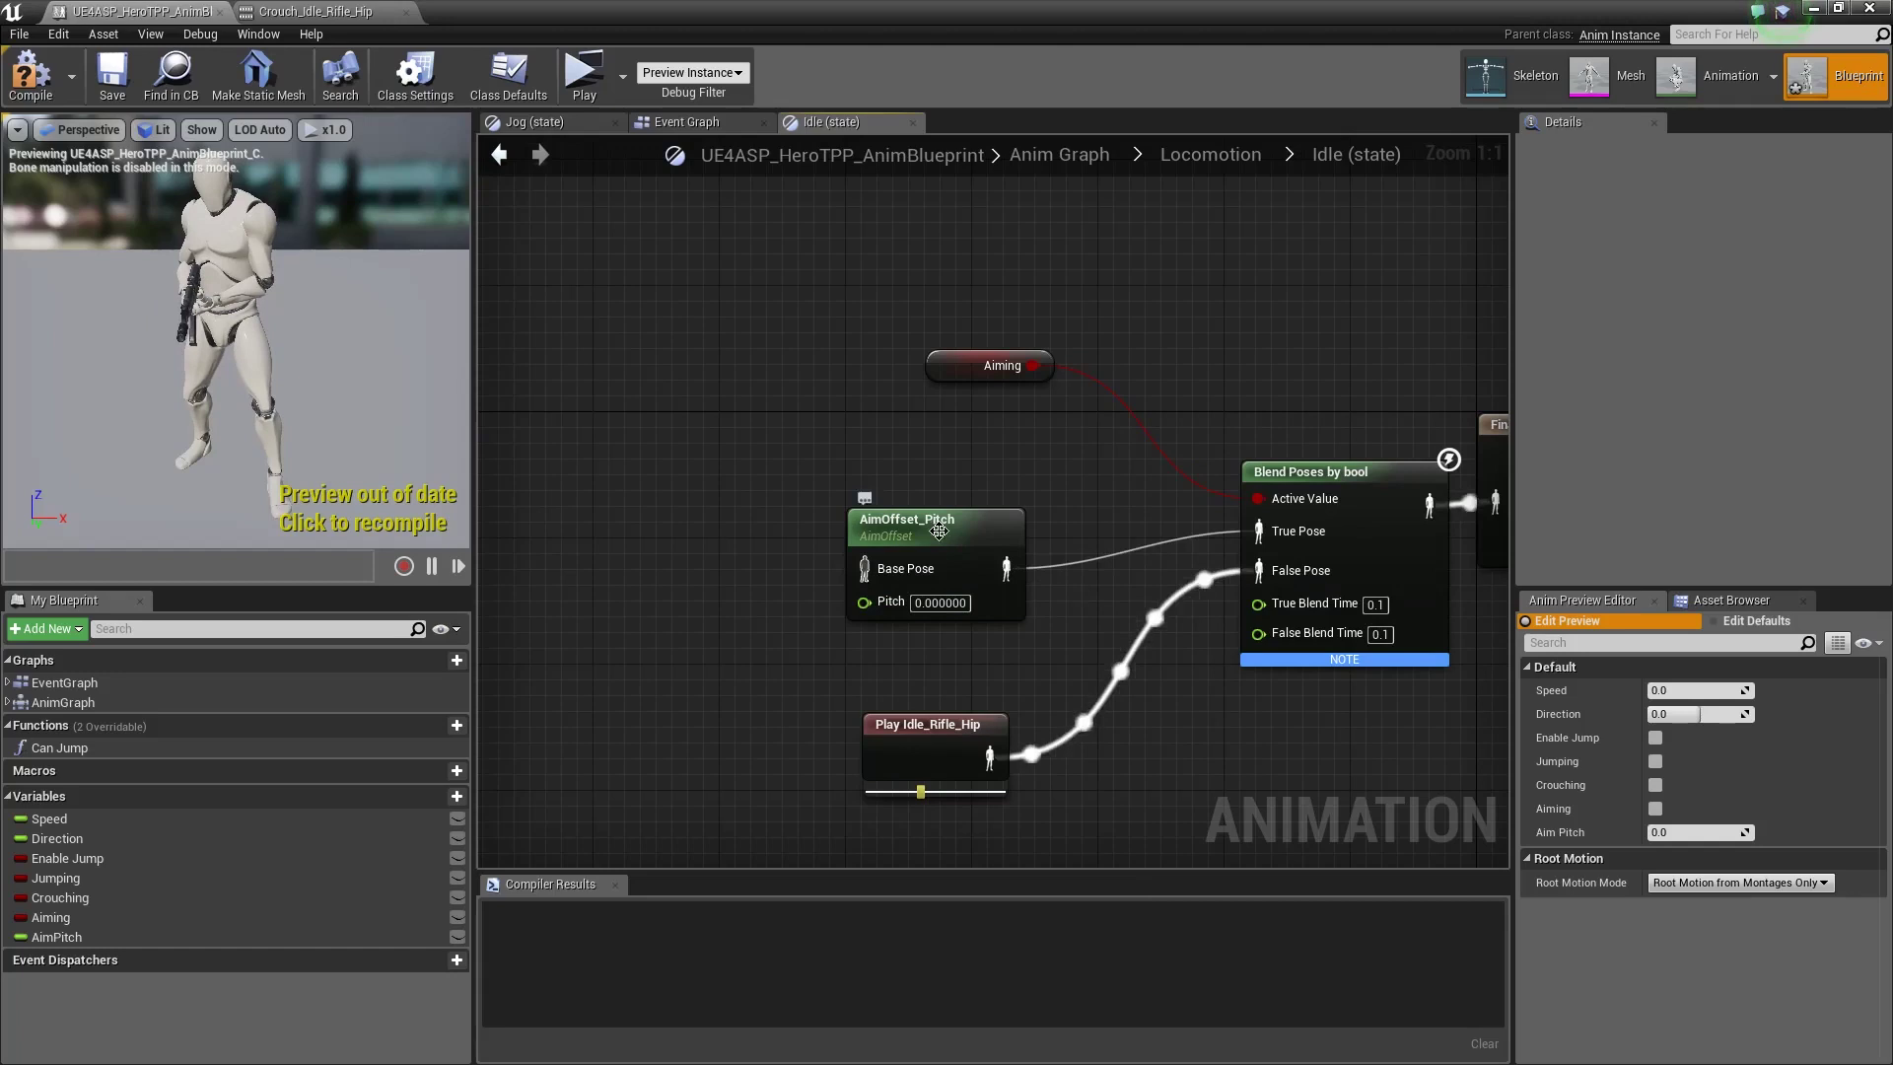
pyautogui.moveTo(870, 558); pyautogui.dragTo(948, 543)
pyautogui.click(595, 547)
# Feed a new Play Idle_Rifle_Ironsights into Base Pose and add an Aim Pitch getter
pyautogui.rightClick(581, 550)
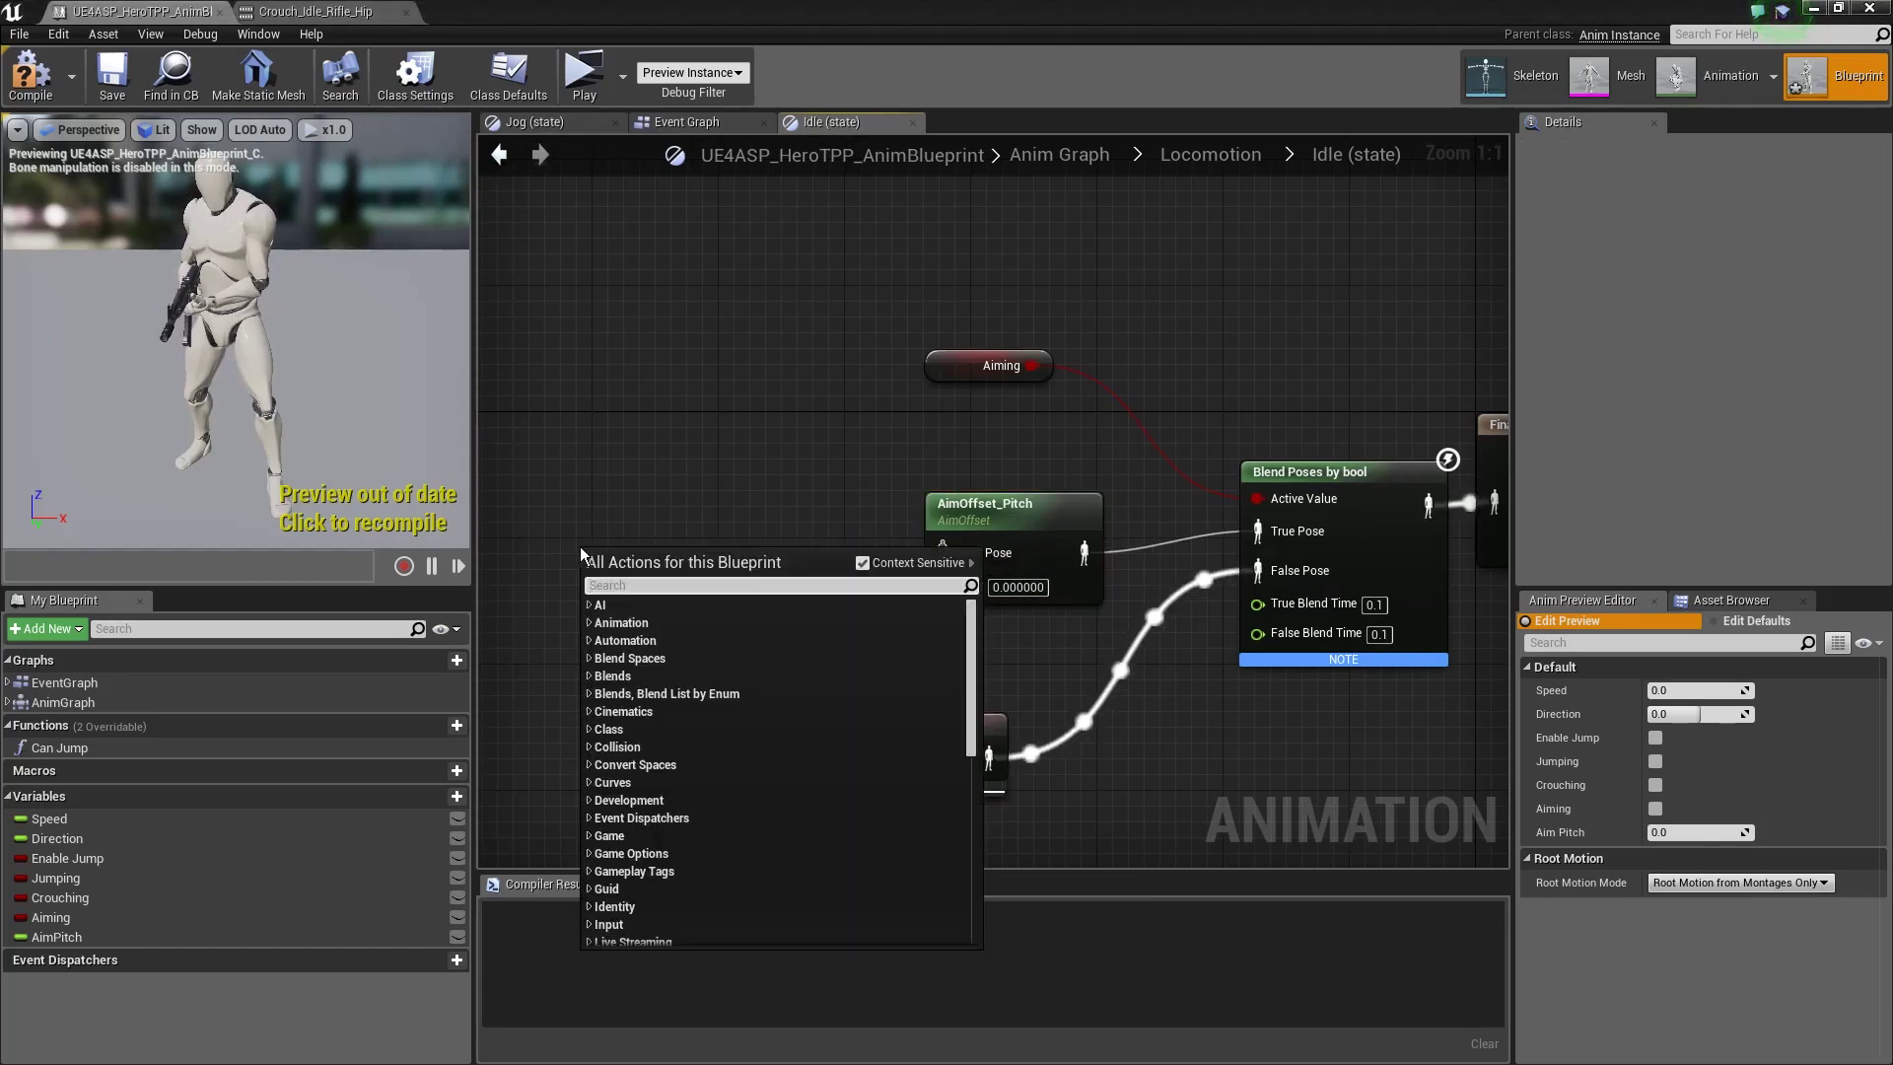
pyautogui.write('idle r')
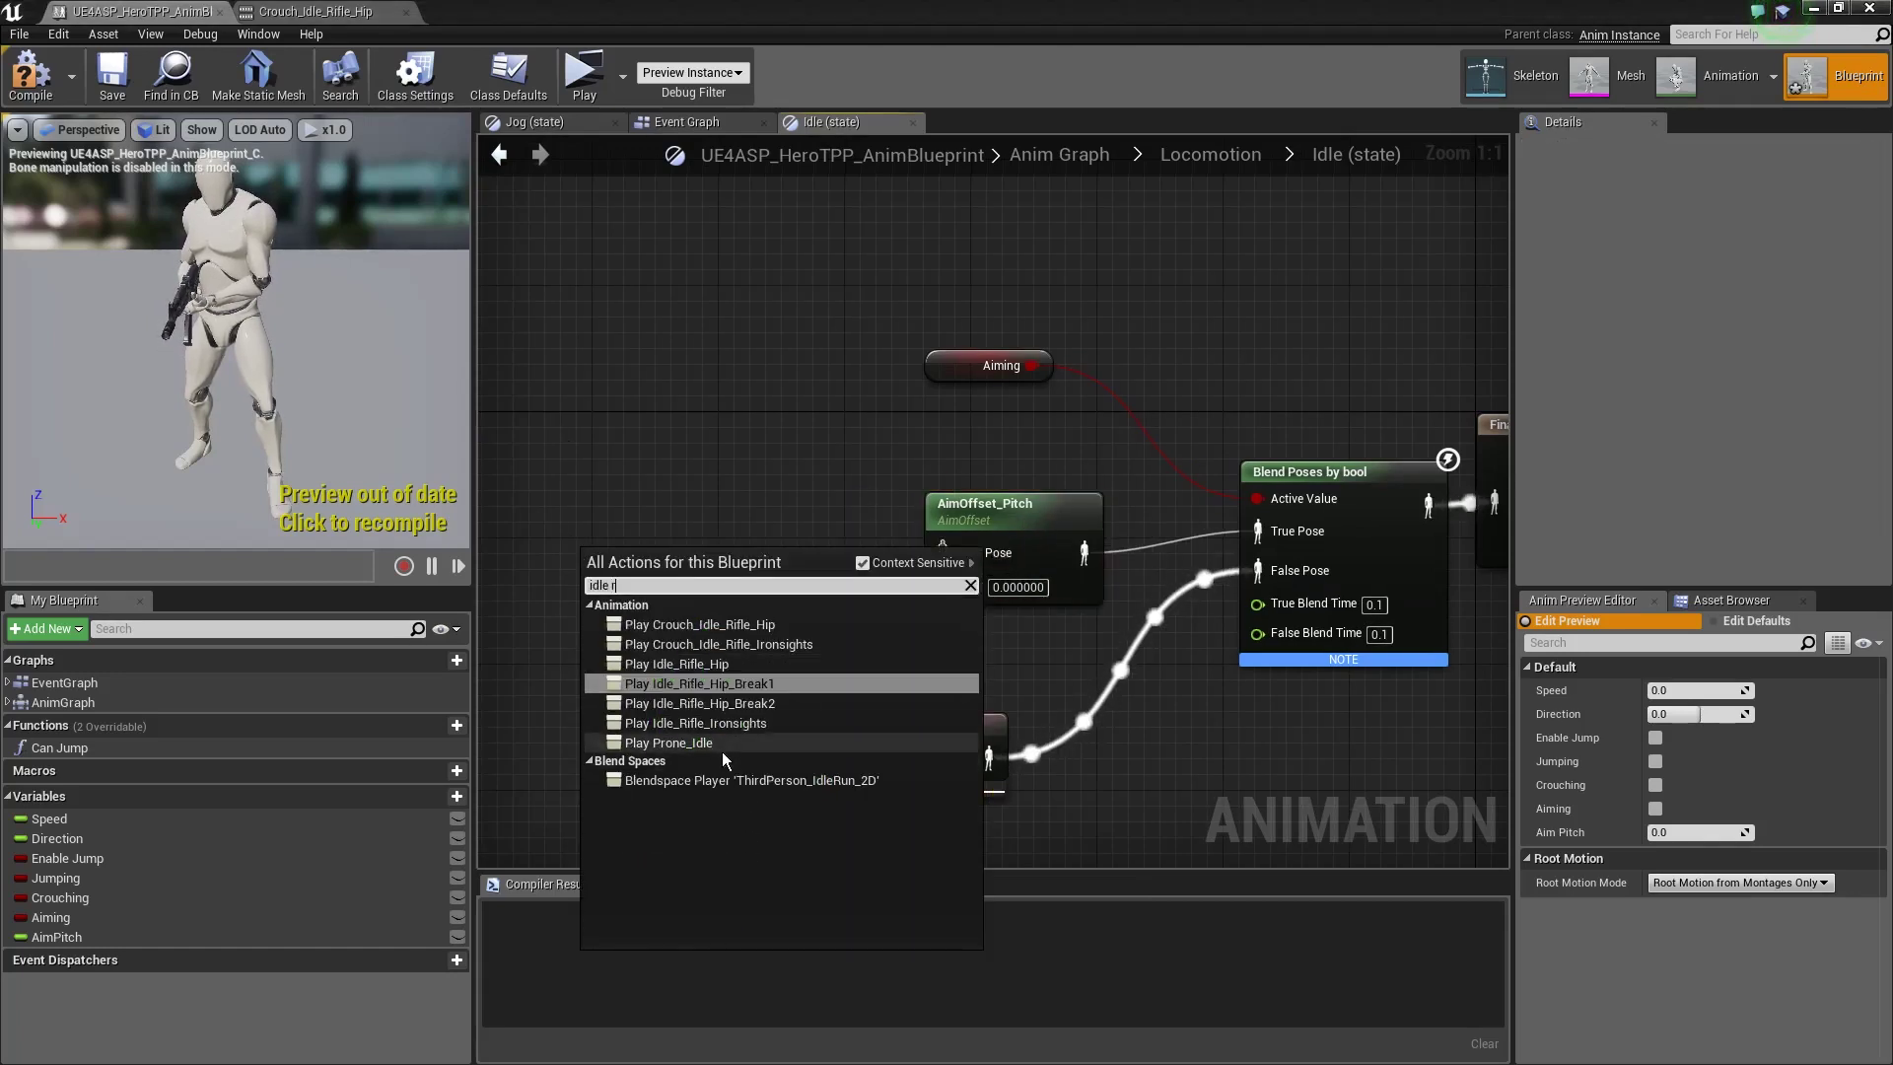
pyautogui.click(709, 725)
pyautogui.moveTo(688, 572); pyautogui.dragTo(942, 552)
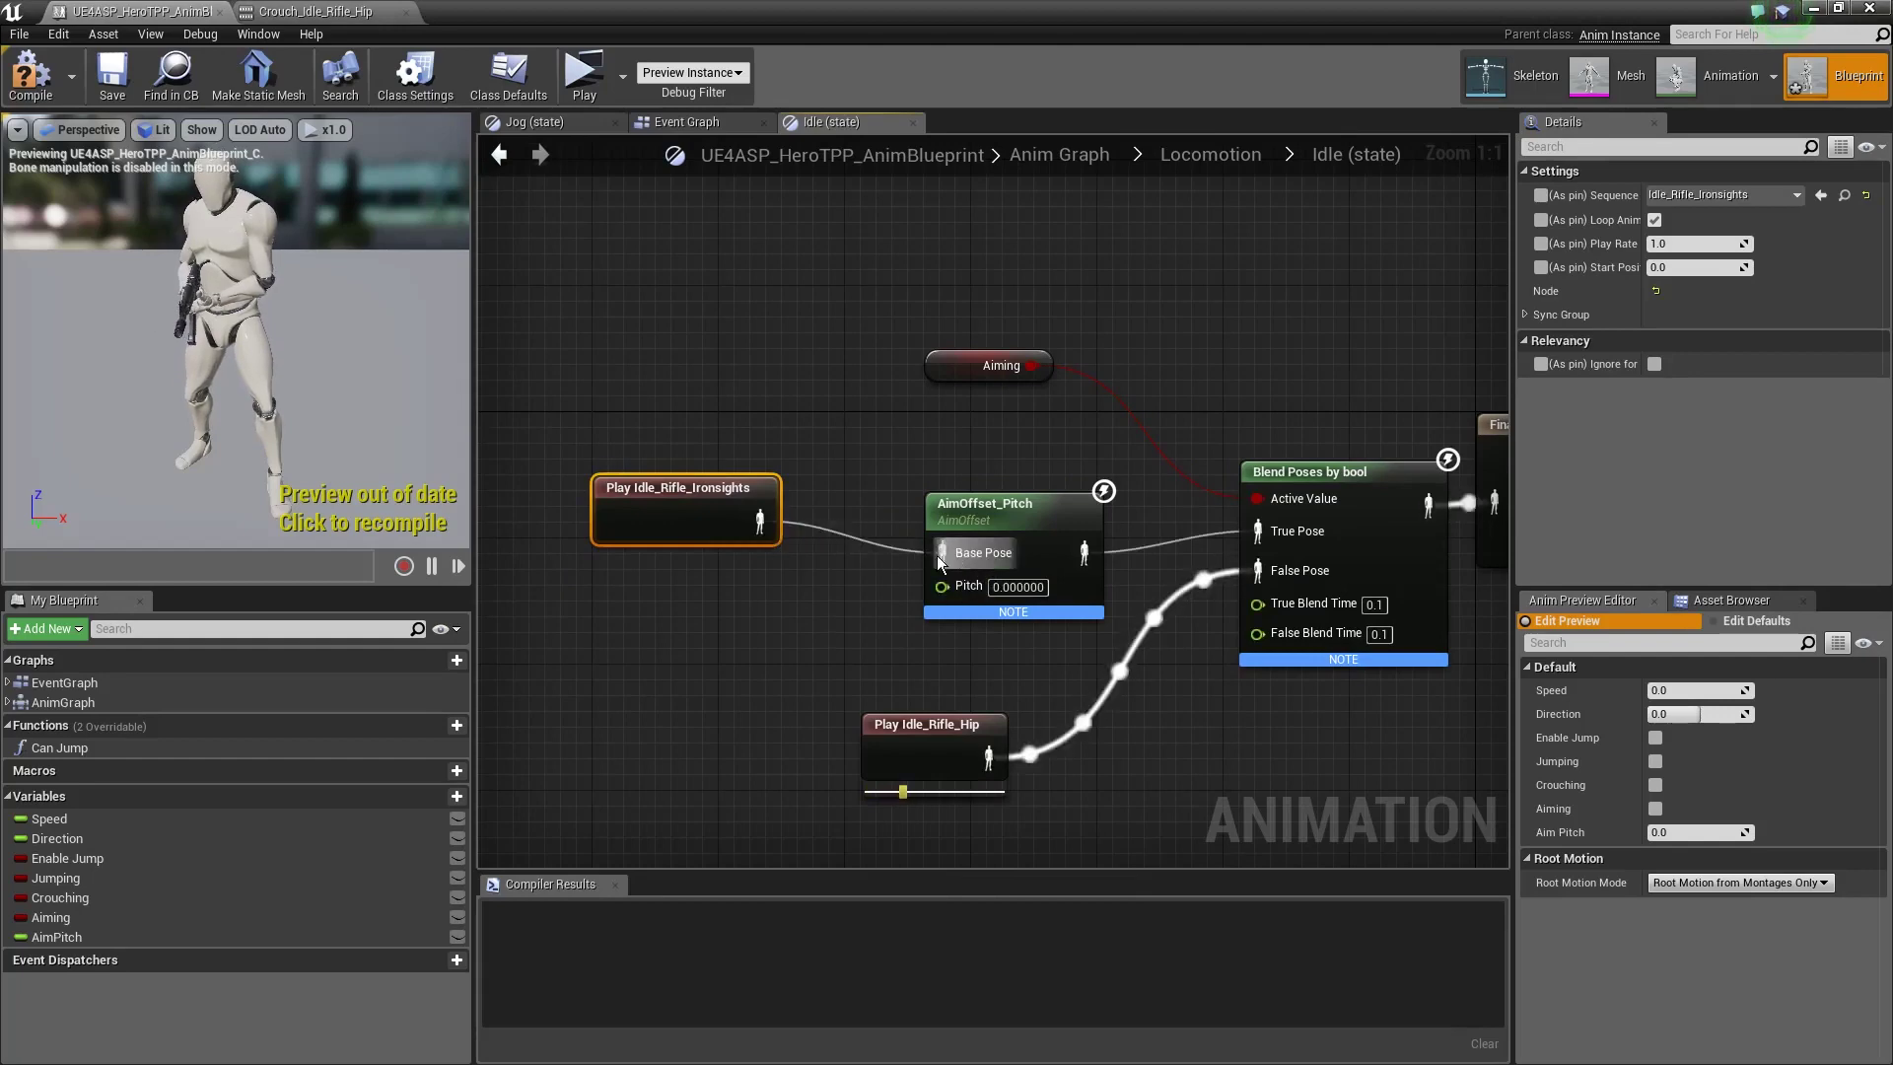
pyautogui.click(789, 612)
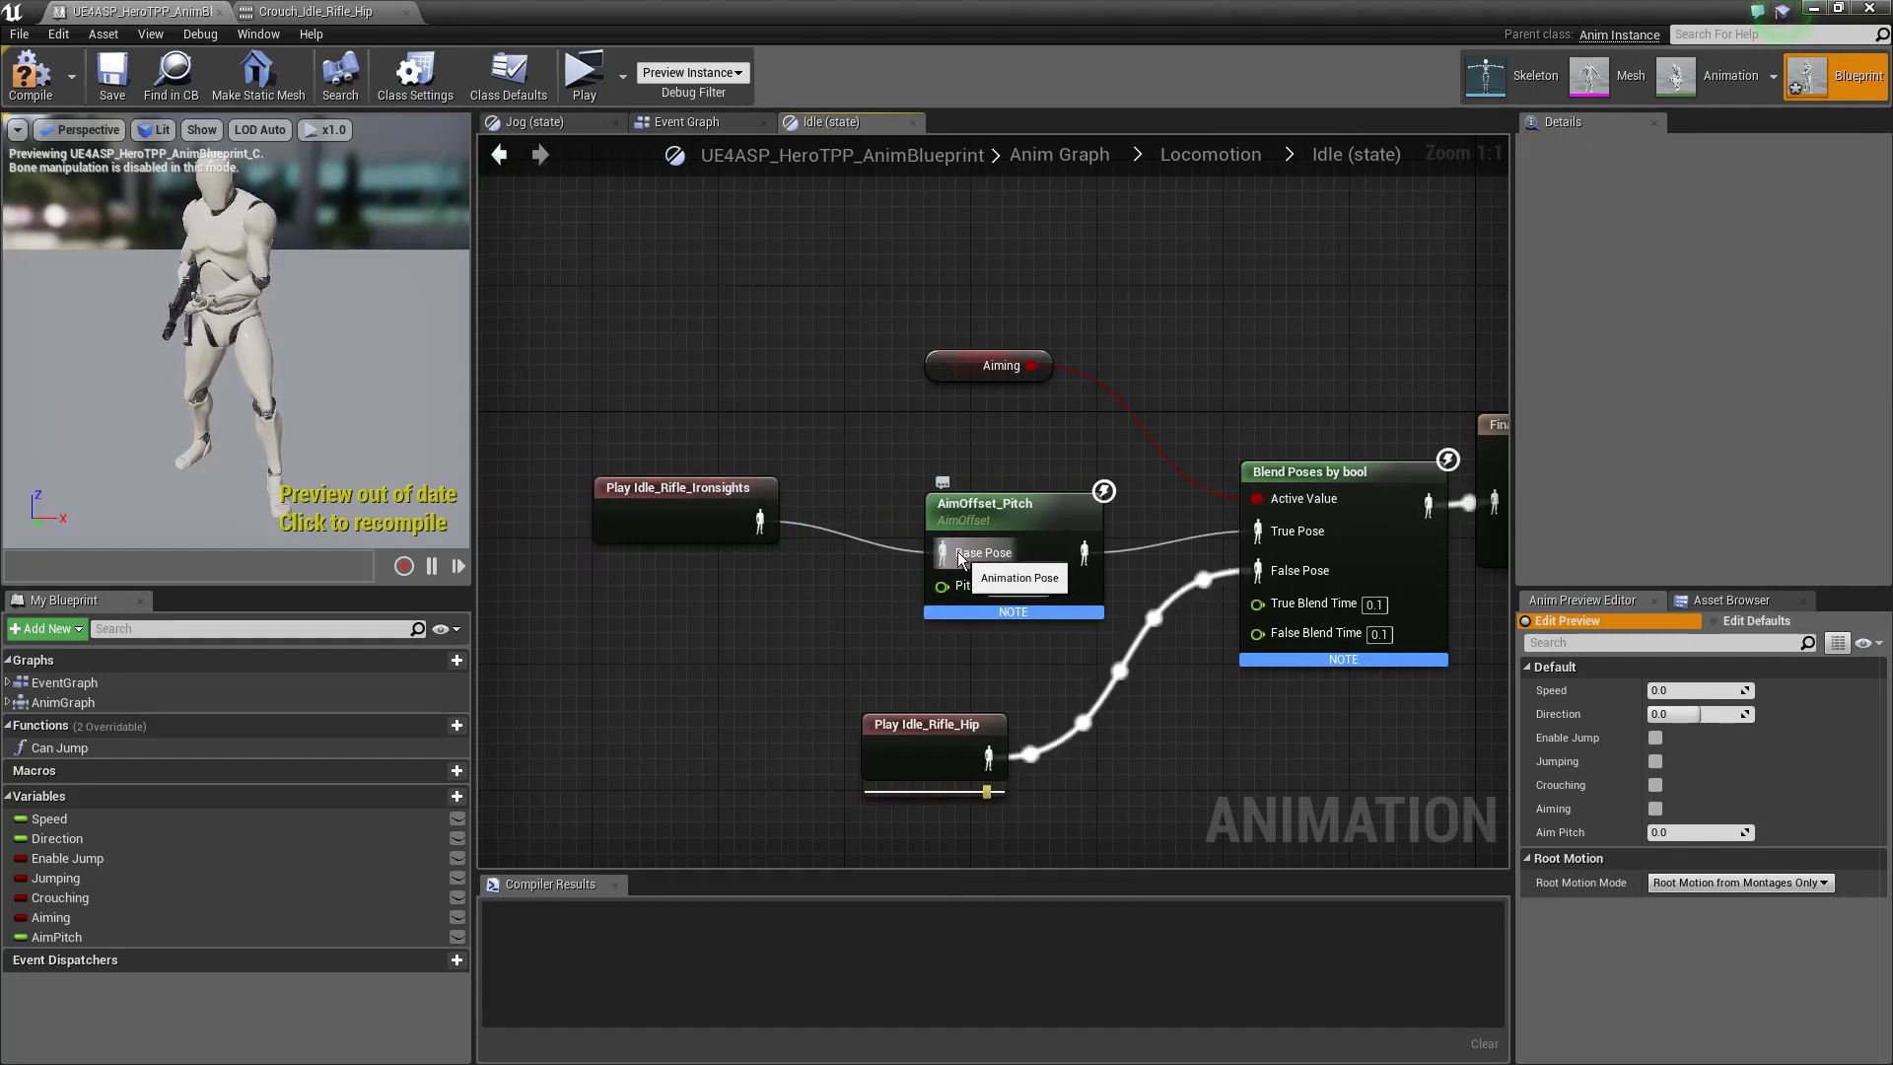
pyautogui.keyDown('ctrl'); pyautogui.moveTo(56, 937); pyautogui.dragTo(943, 586); pyautogui.keyUp('ctrl')
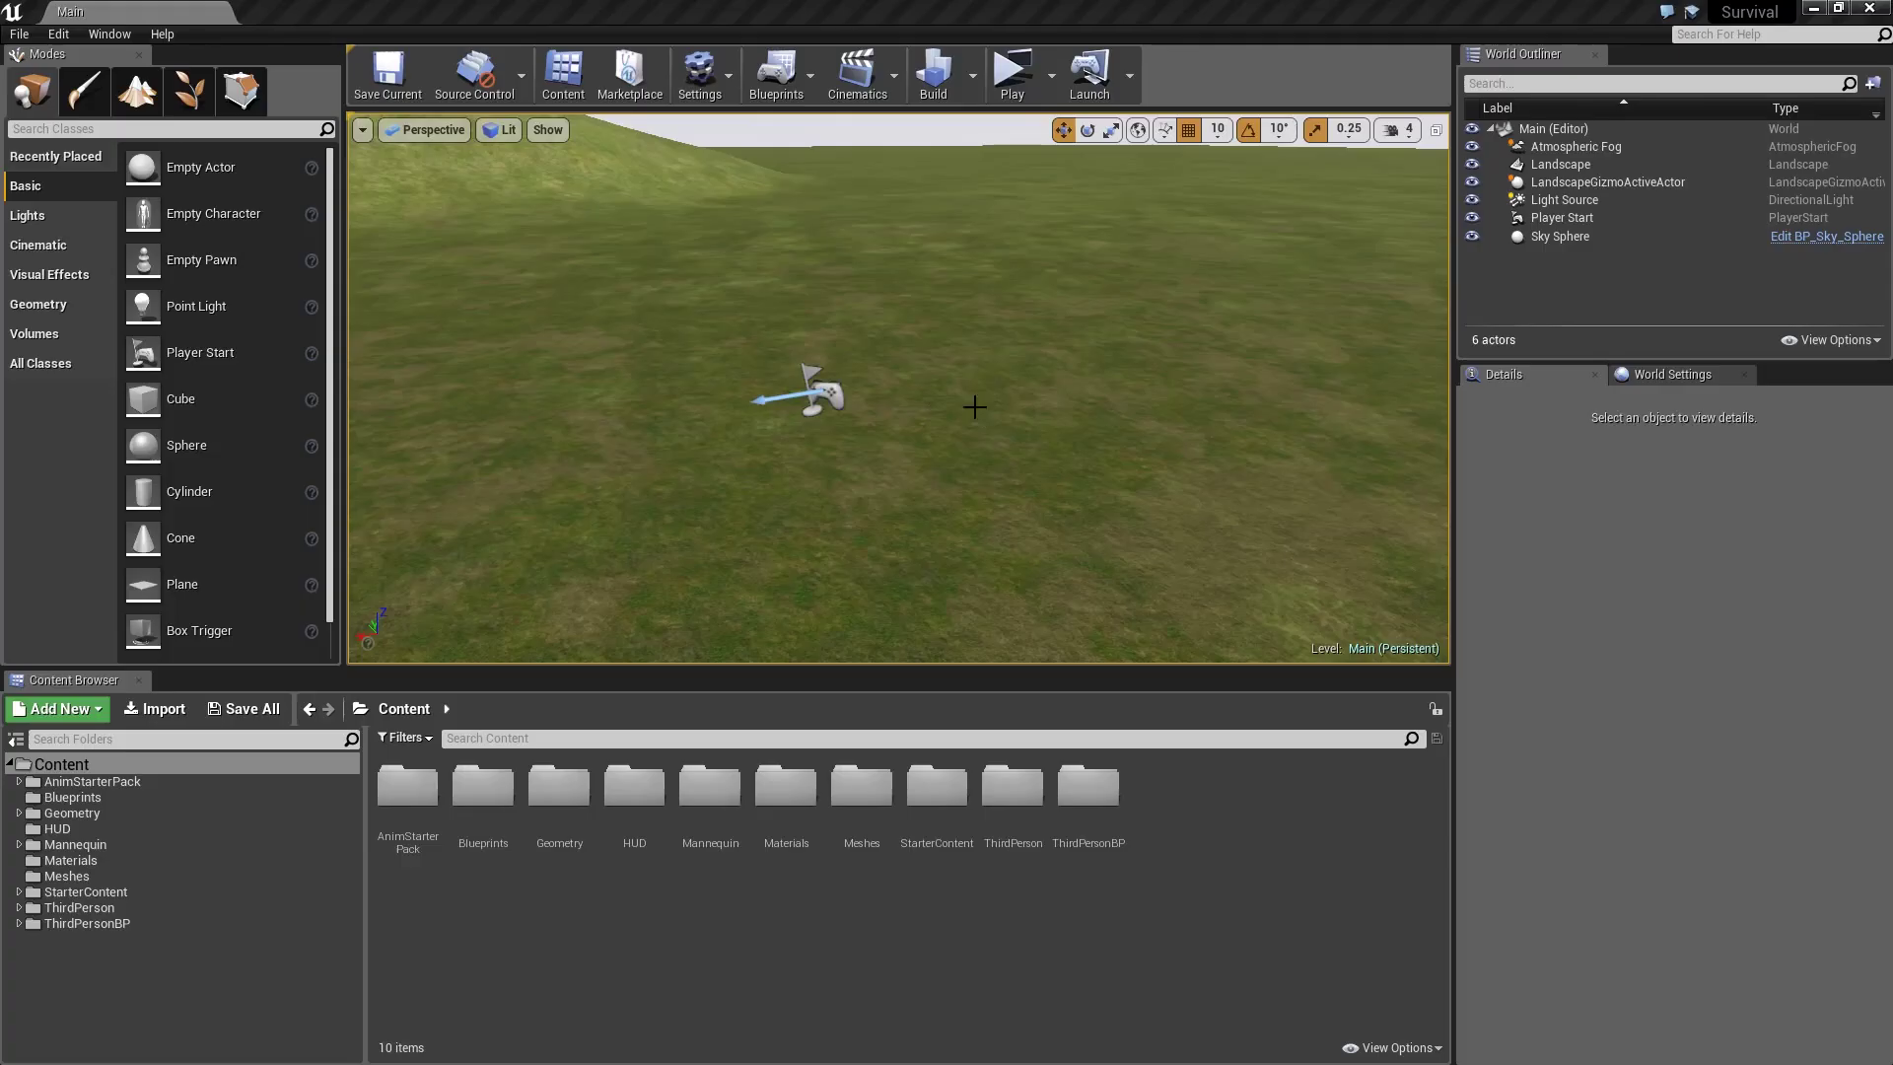
# Play-test the game, aiming the character over the shoulder and back, then end the preview
pyautogui.click(1011, 74)
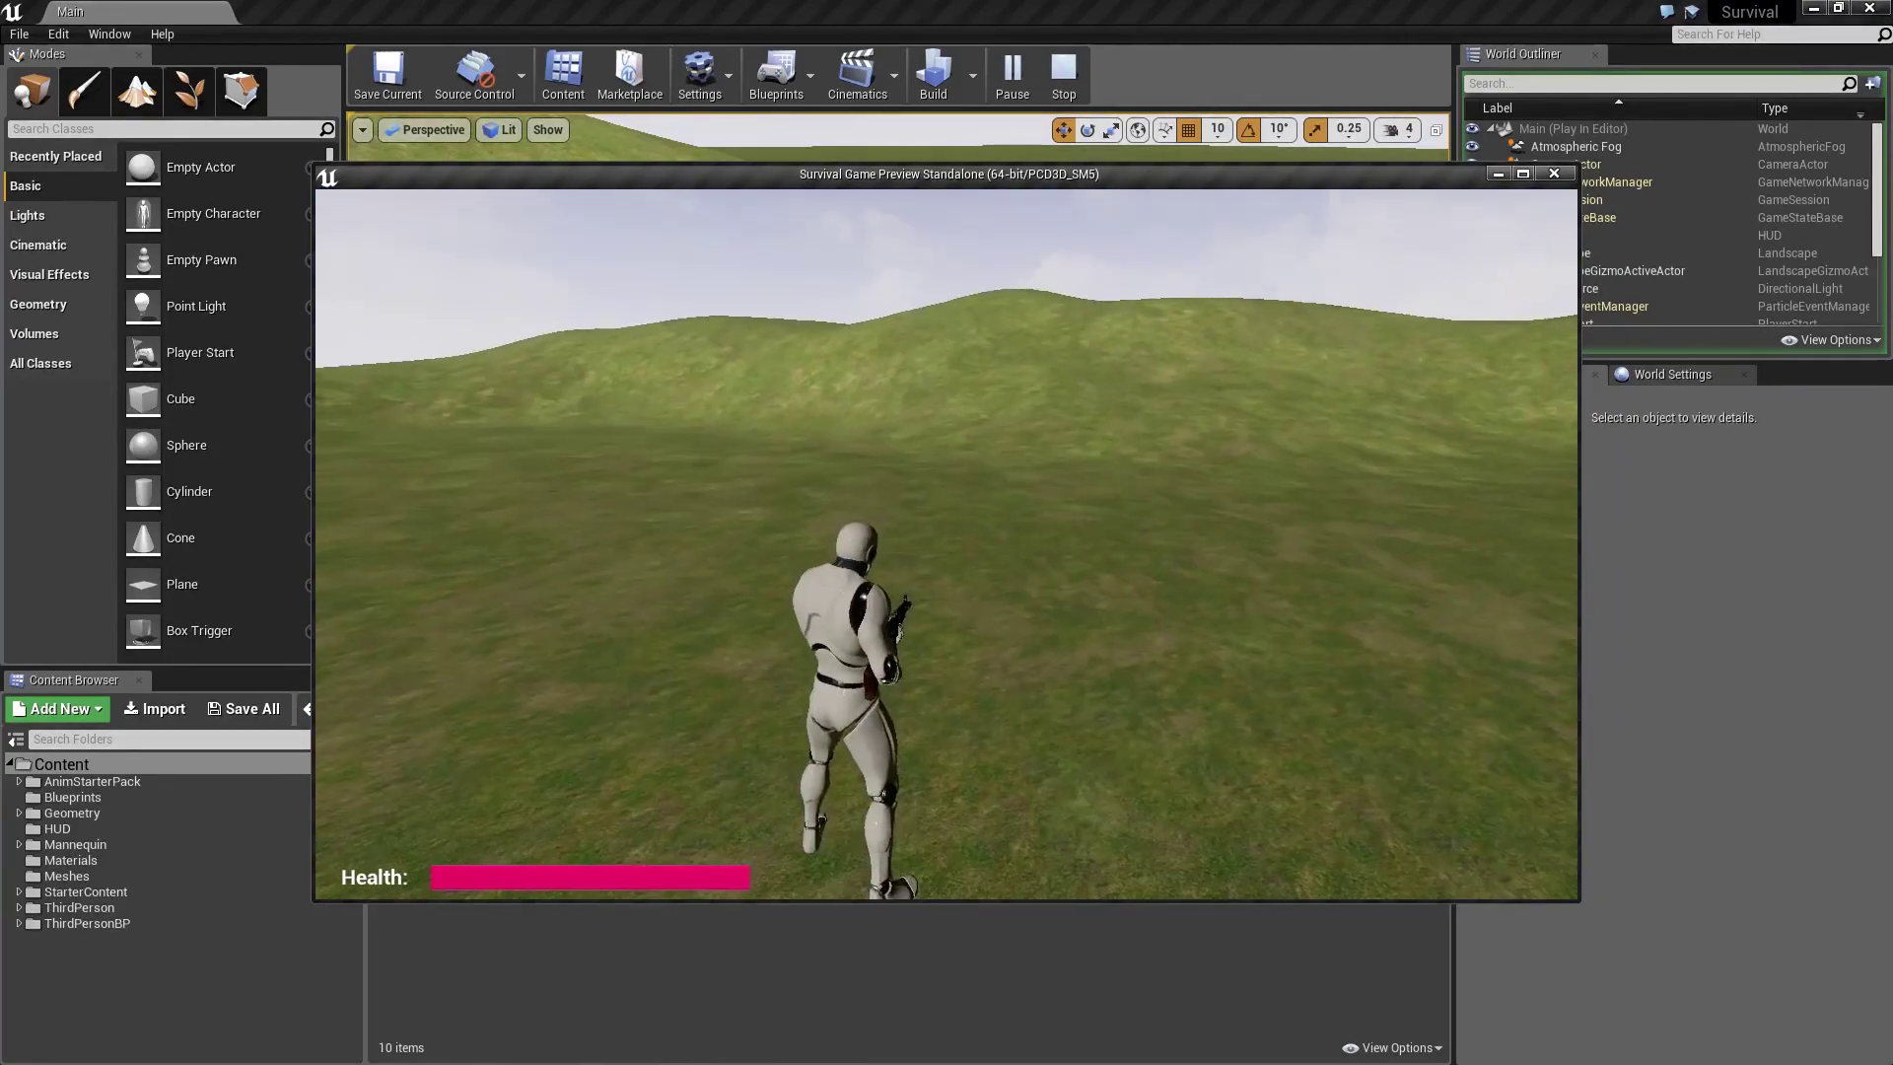
pyautogui.rightClick(947, 544)
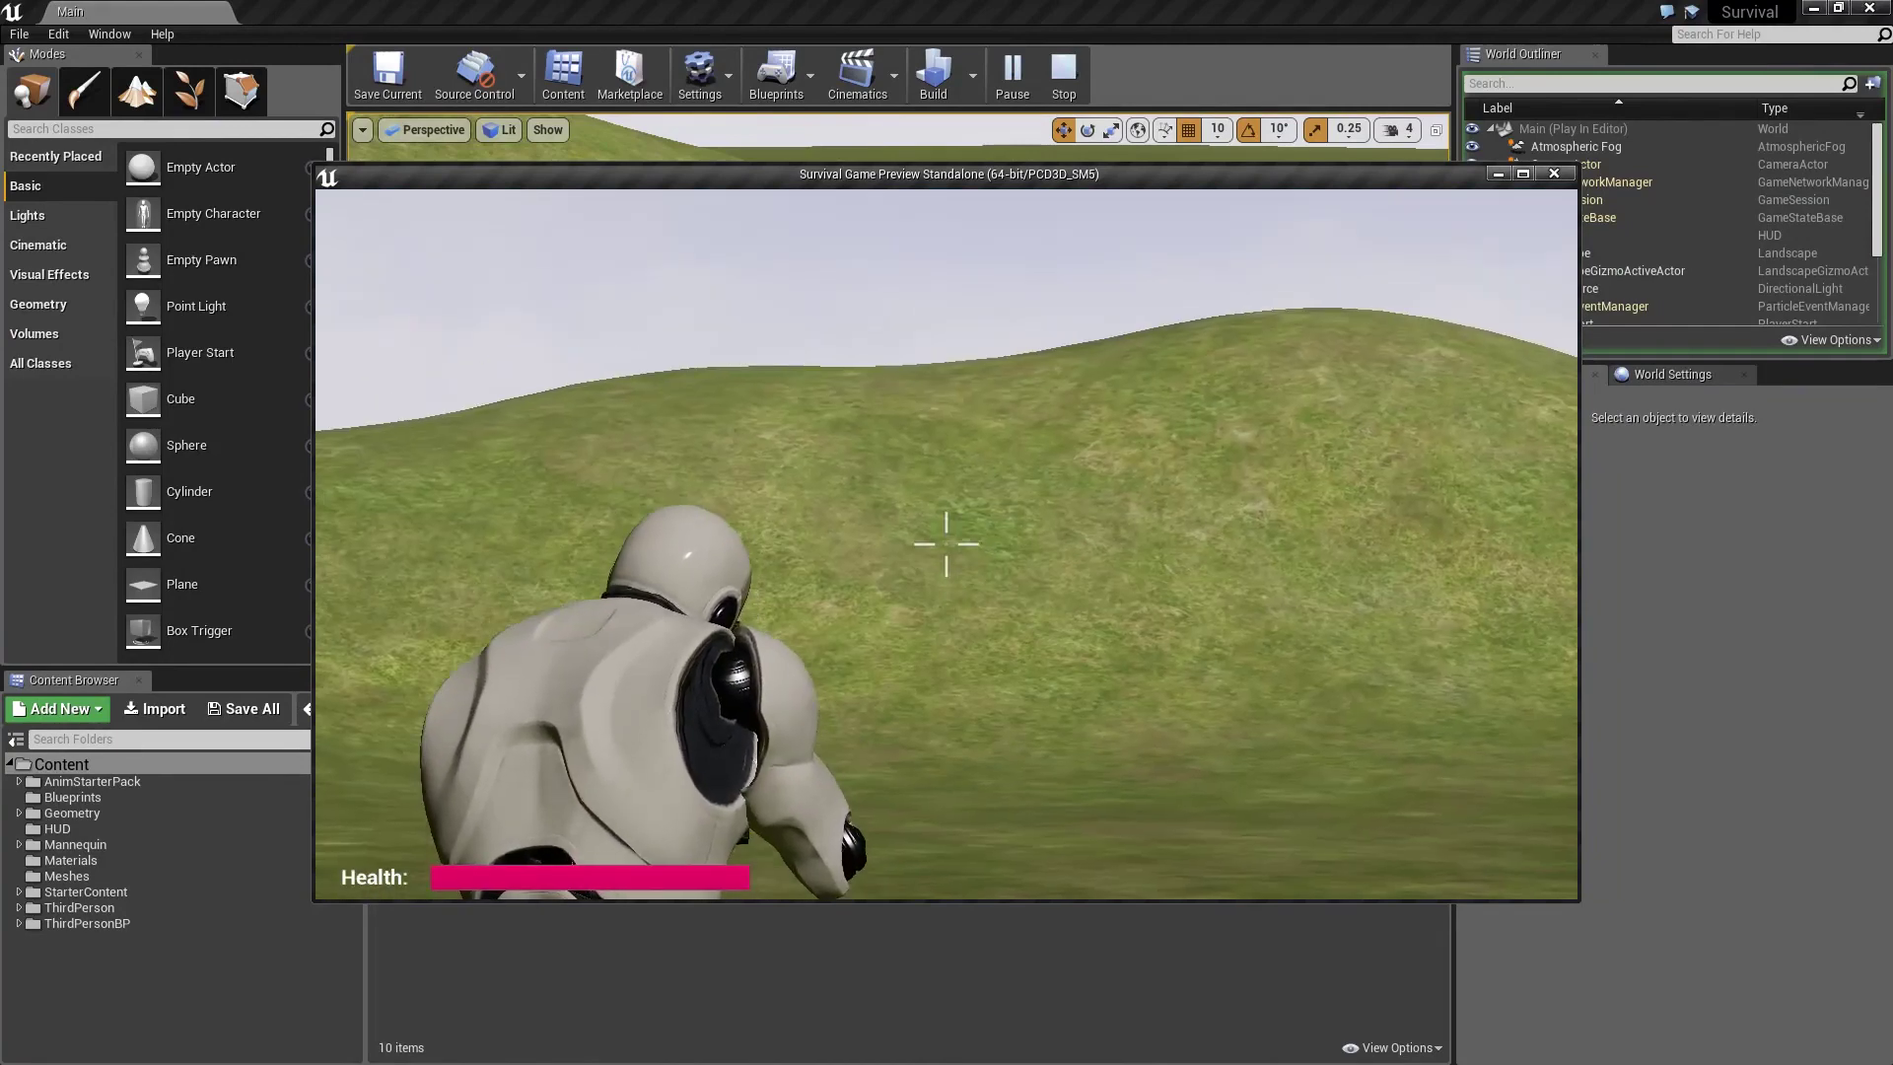
pyautogui.rightClick(947, 543)
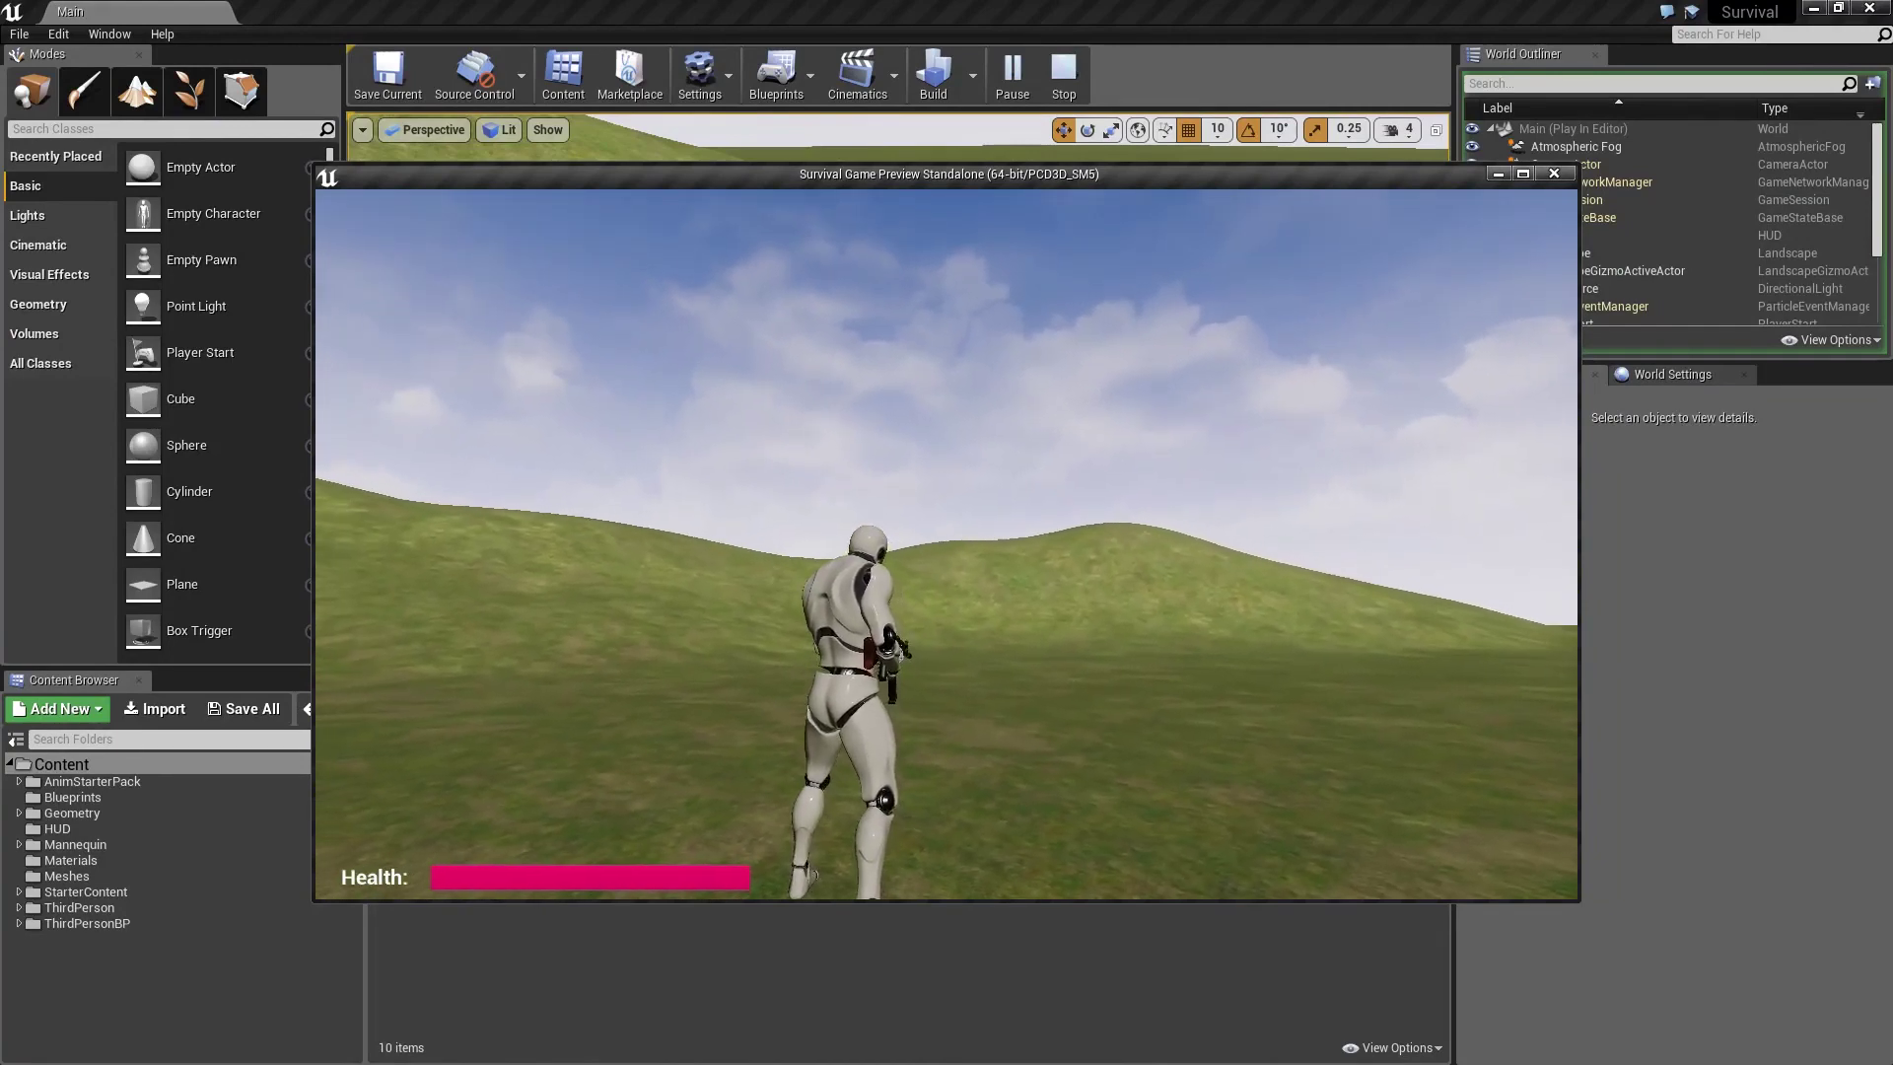
pyautogui.press('Escape')
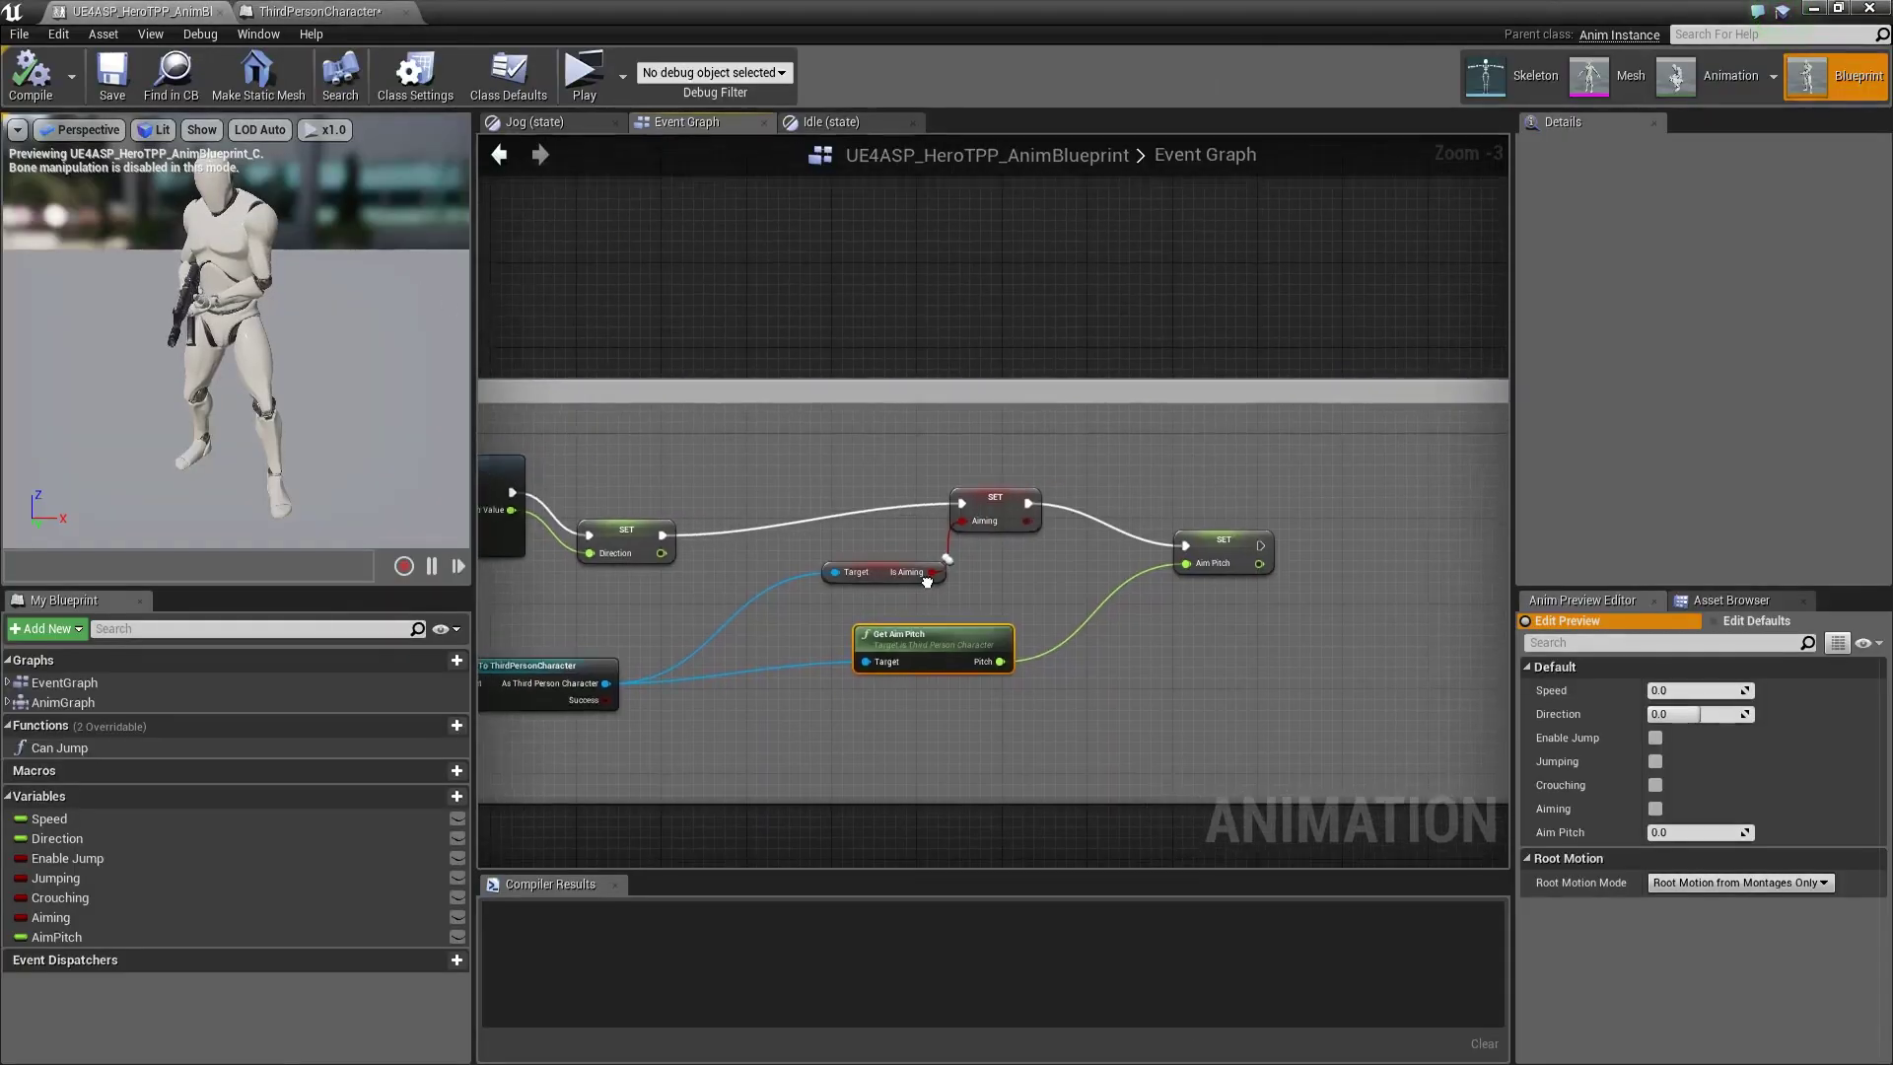
# Delete the Get Aim Pitch node, then compile the ThirdPersonCharacter blueprint
pyautogui.scroll(2, 956, 592)
pyautogui.press('Delete')
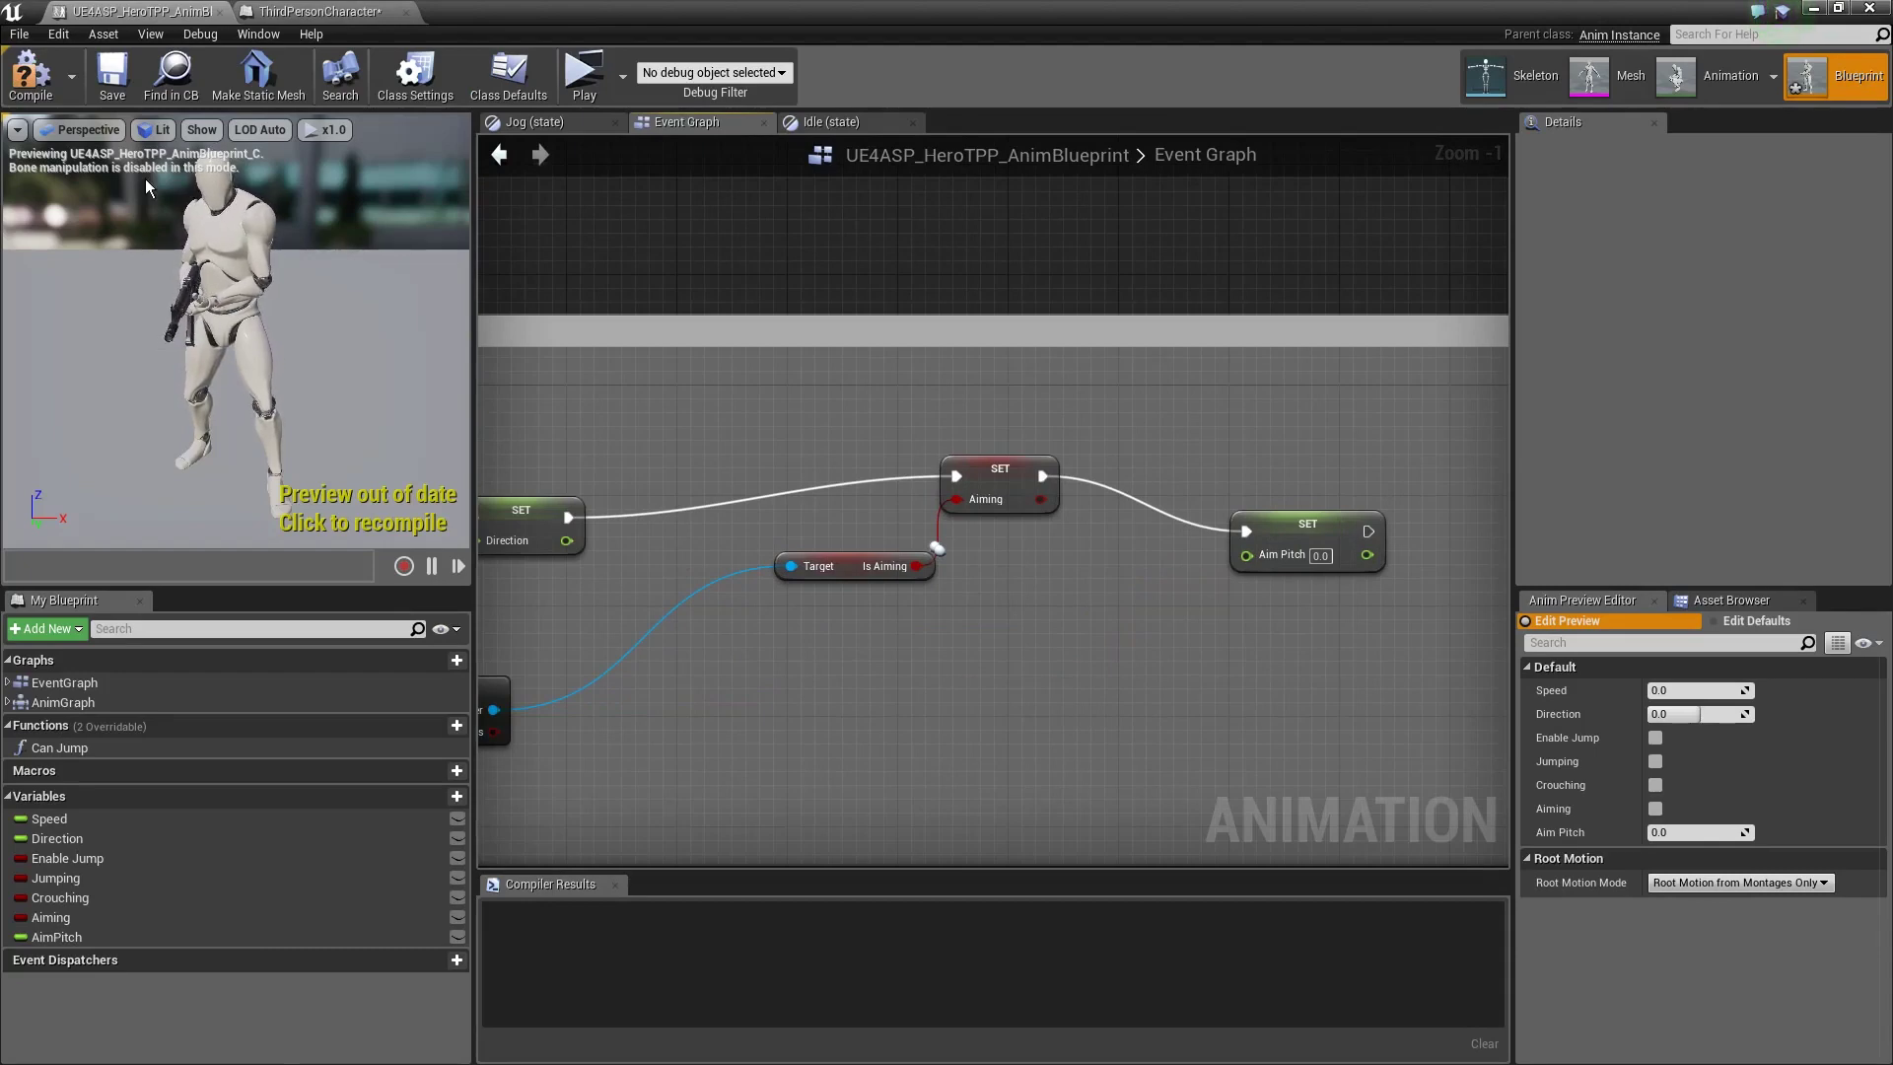
pyautogui.click(315, 11)
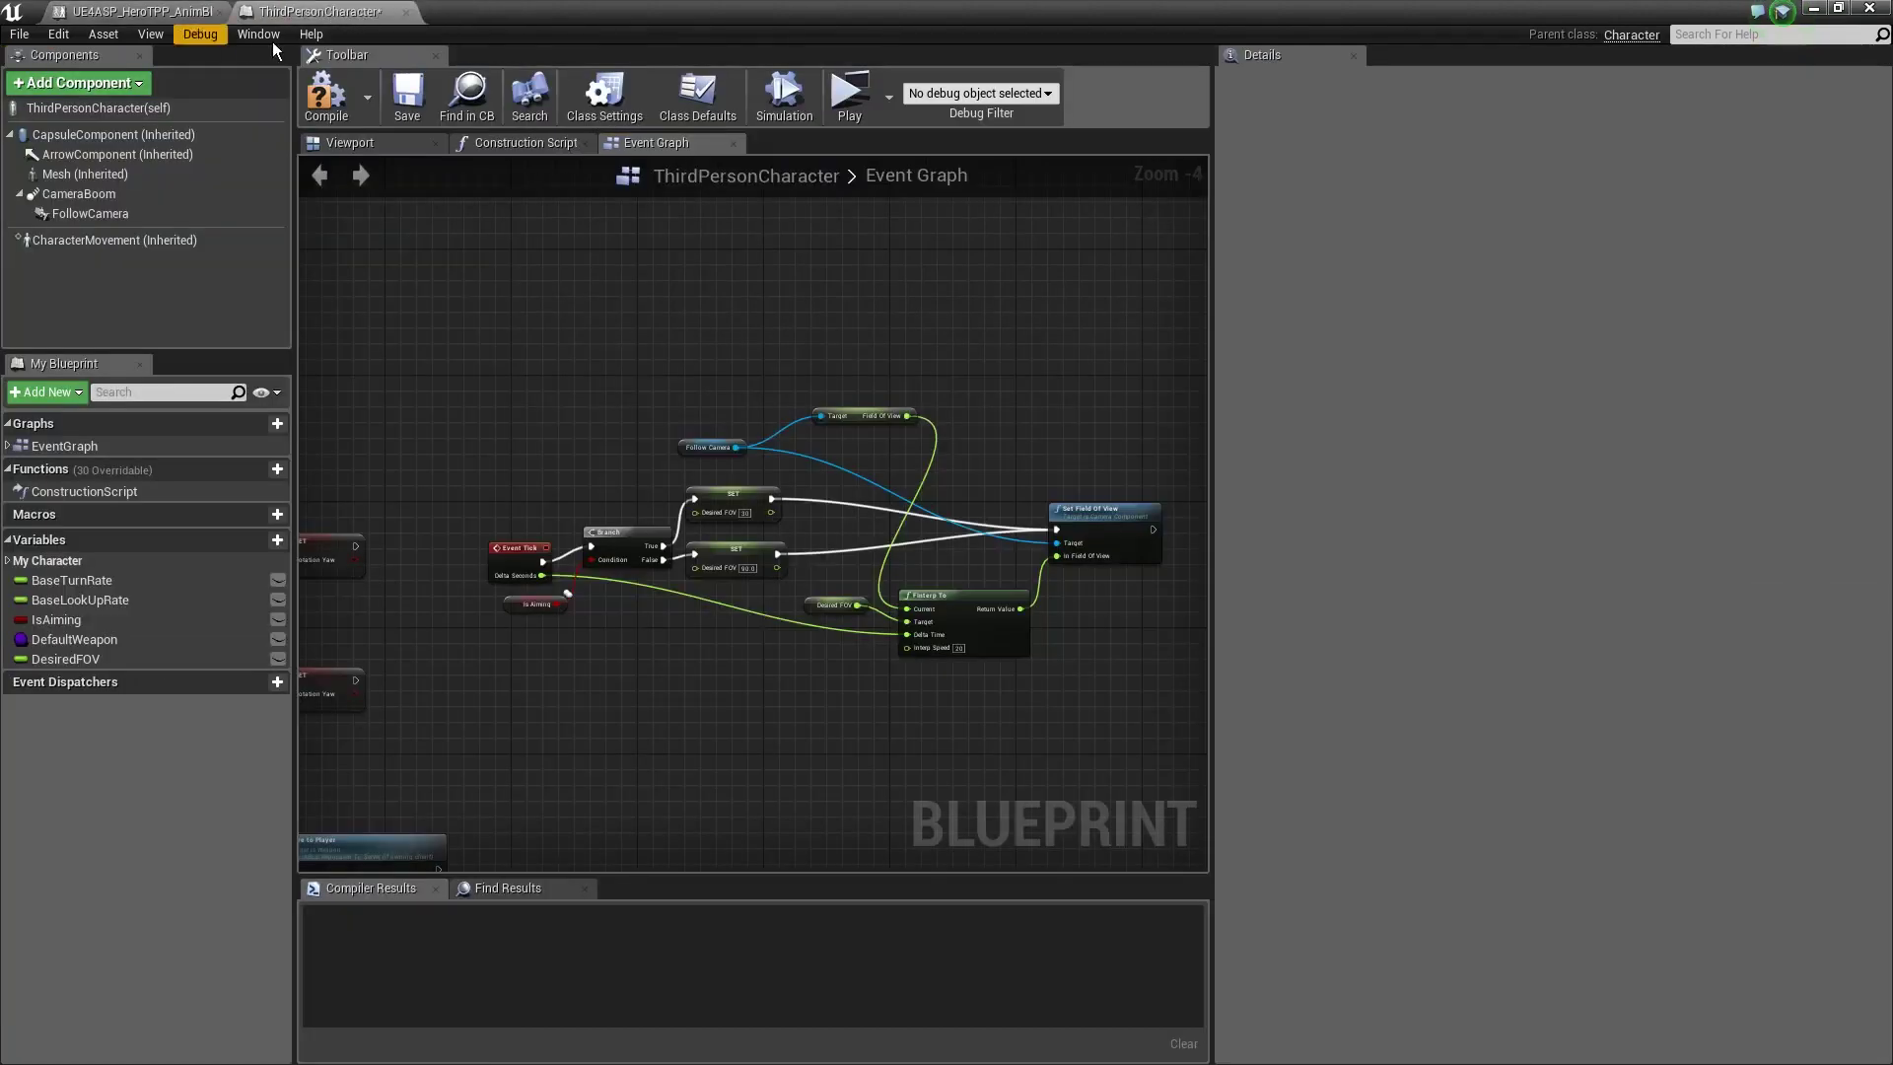
pyautogui.click(322, 110)
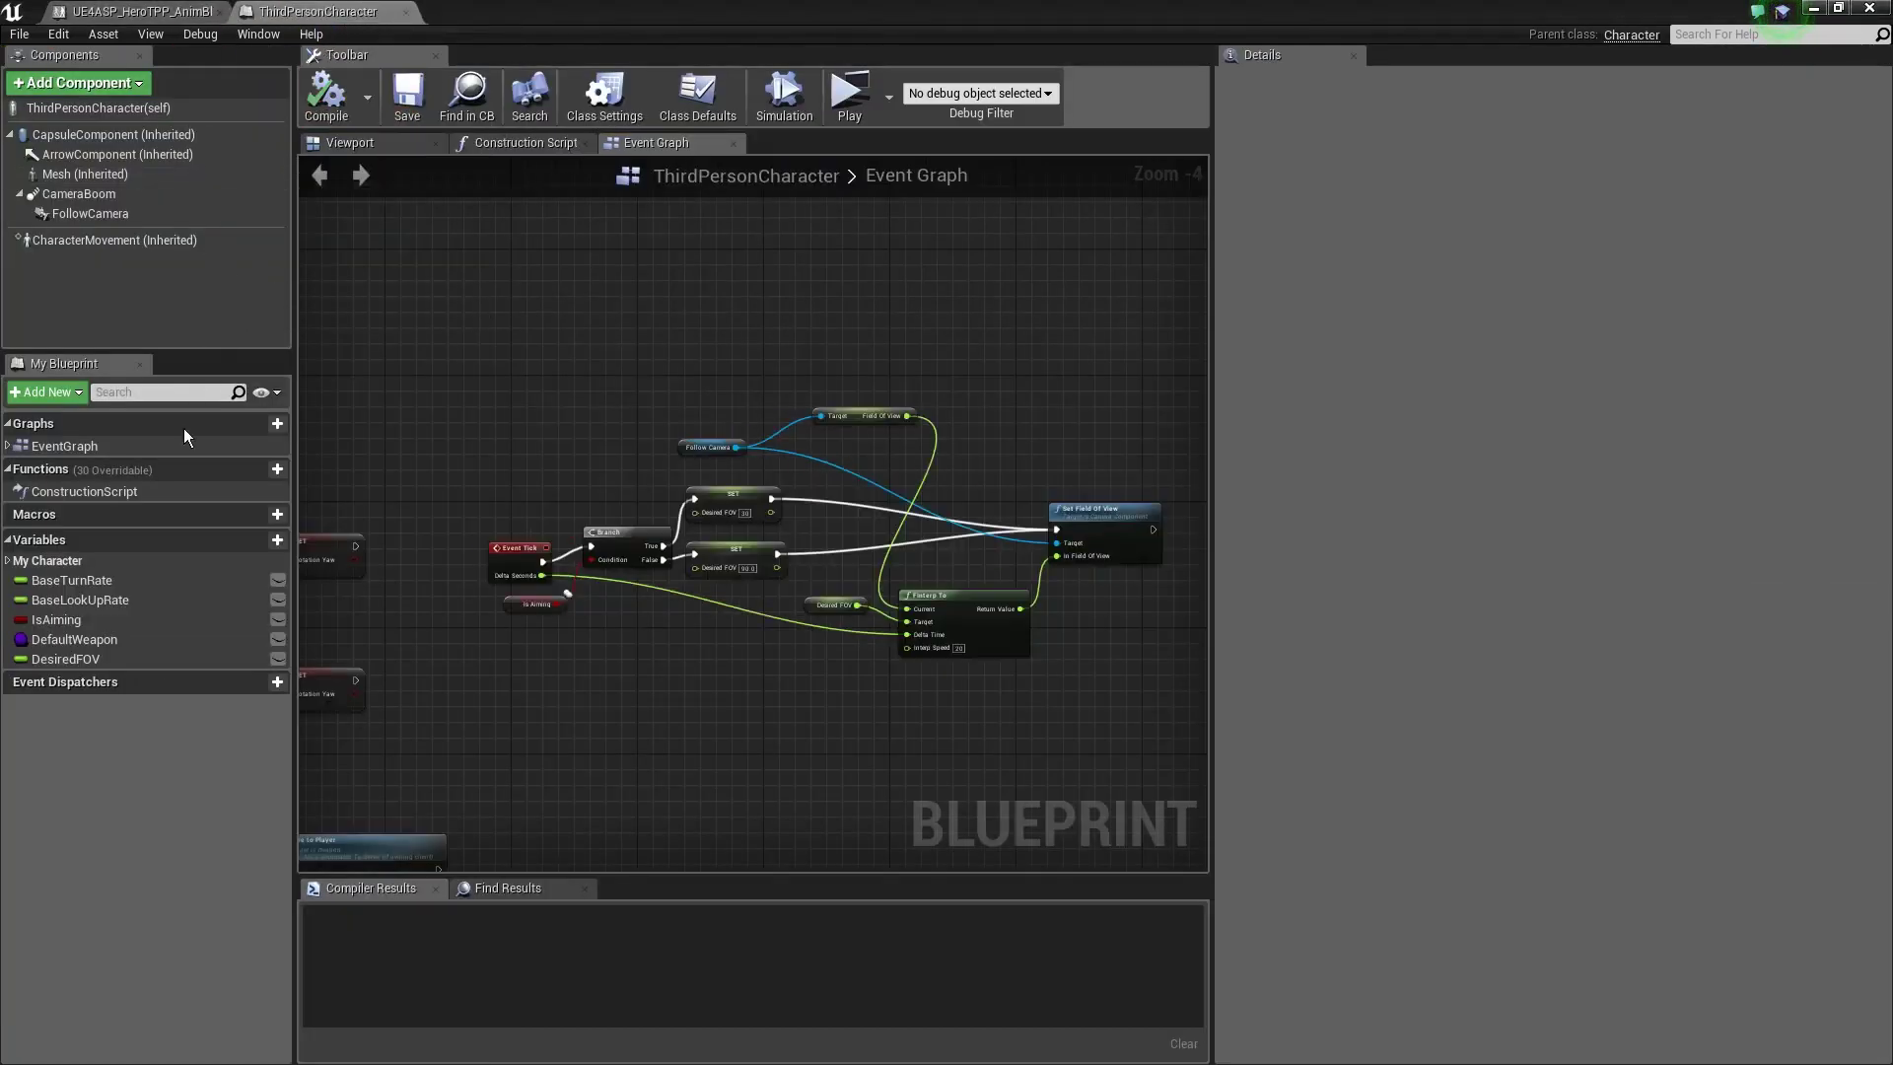
# Create a function named GetPitchRotation with an output parameter named Pitch
pyautogui.click(277, 468)
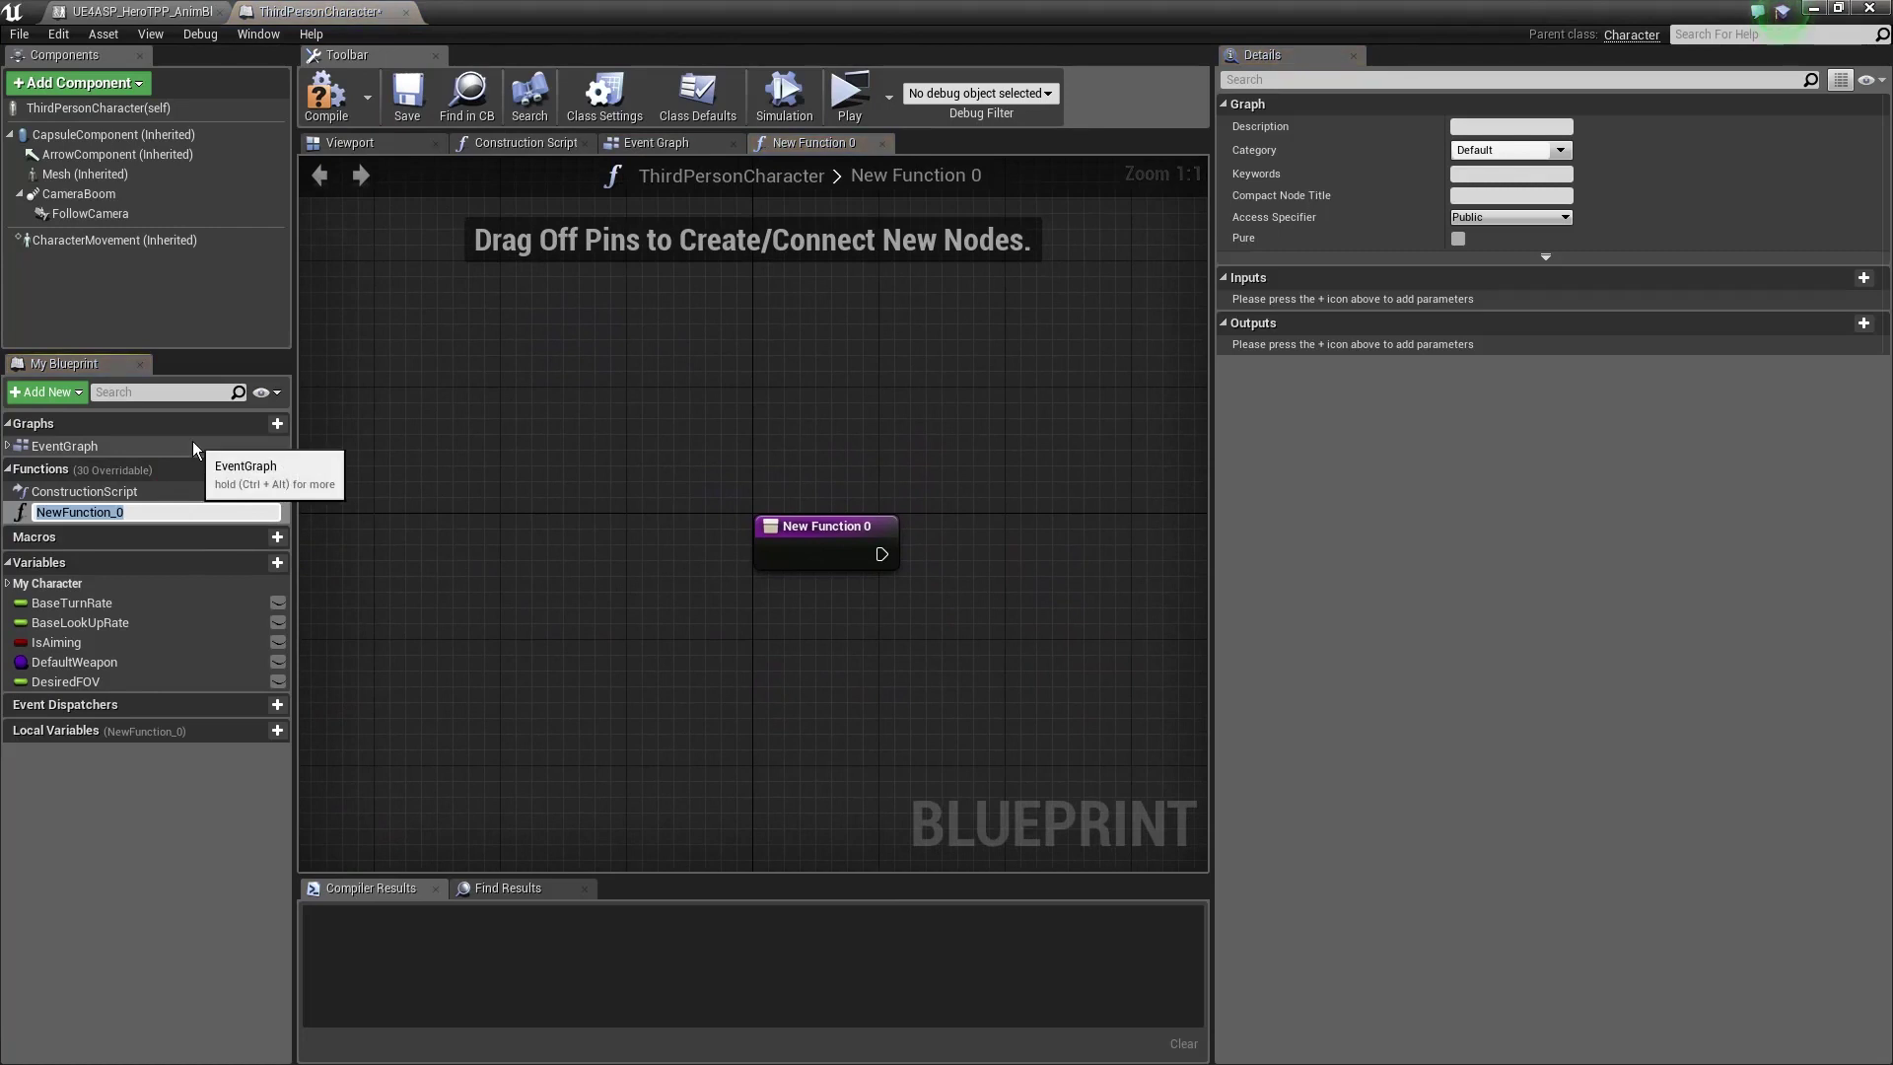
pyautogui.write('GetPitchRotation')
pyautogui.press('Return')
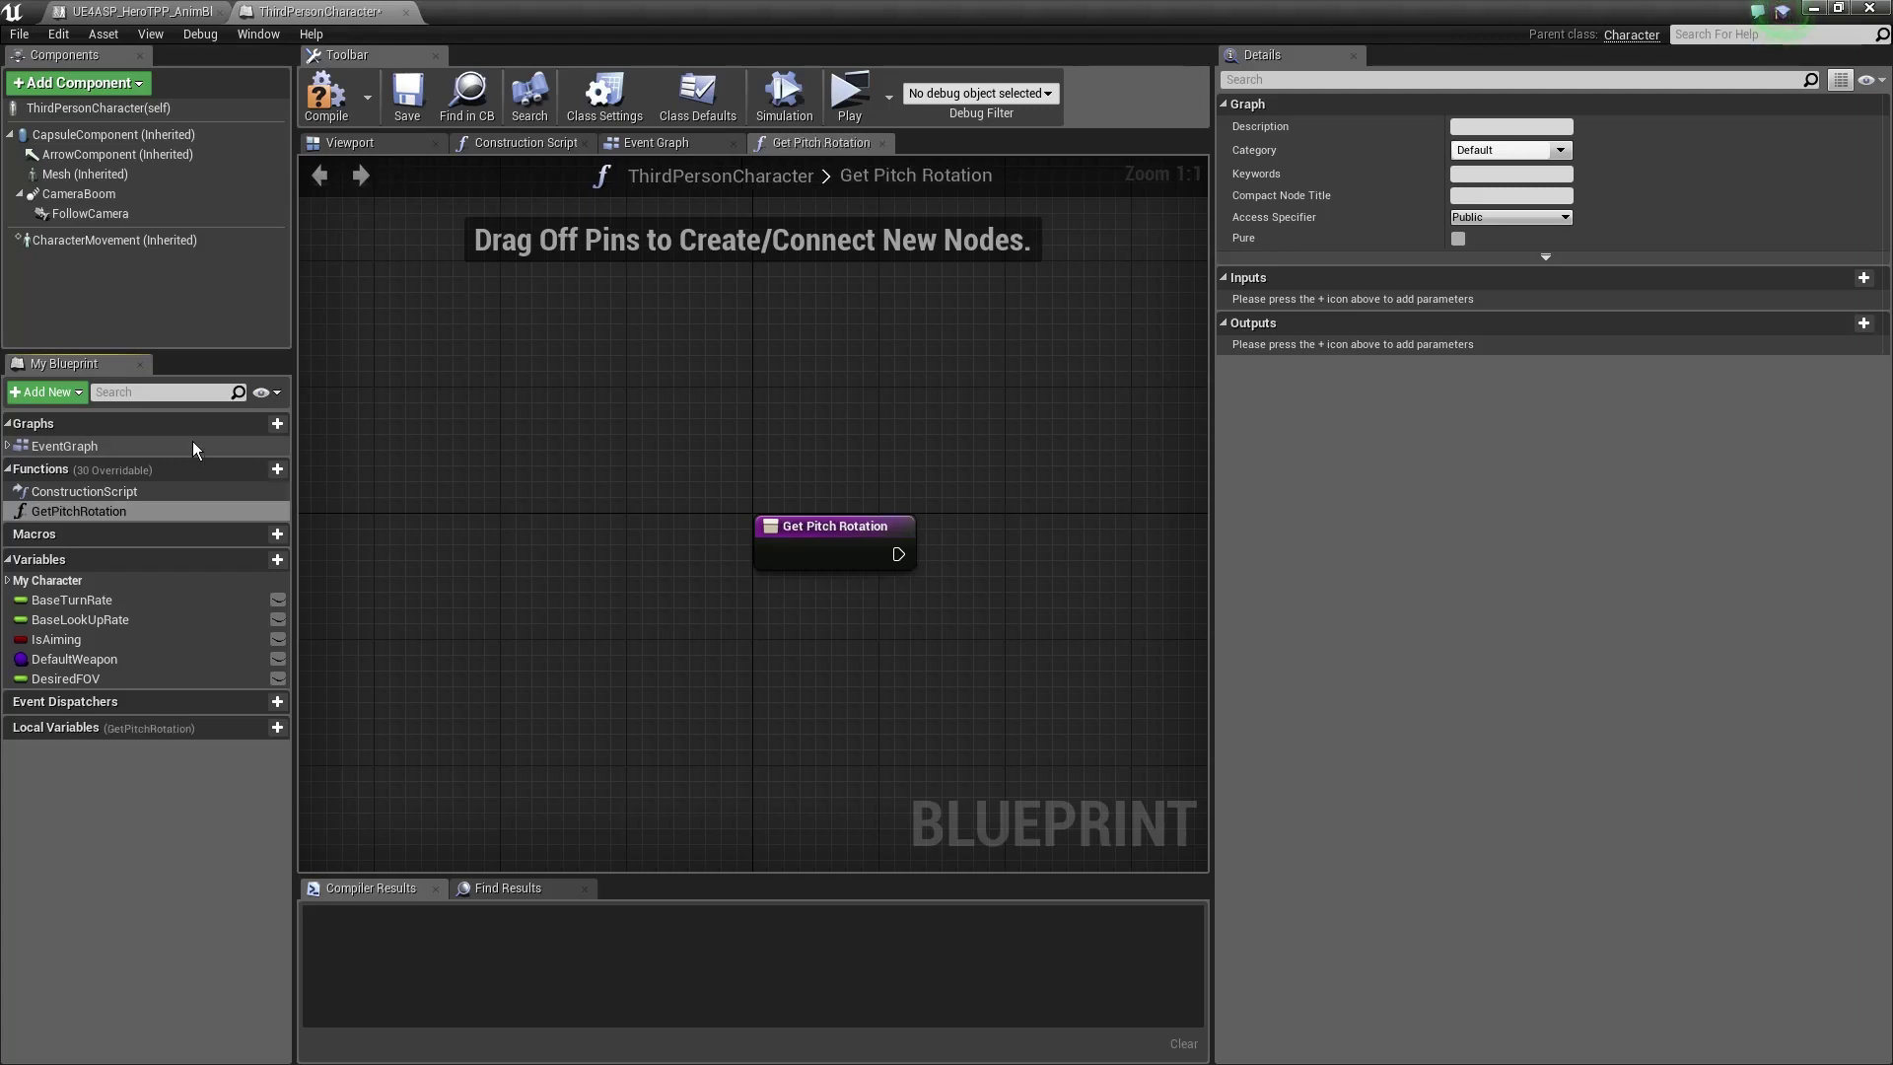
pyautogui.click(1864, 322)
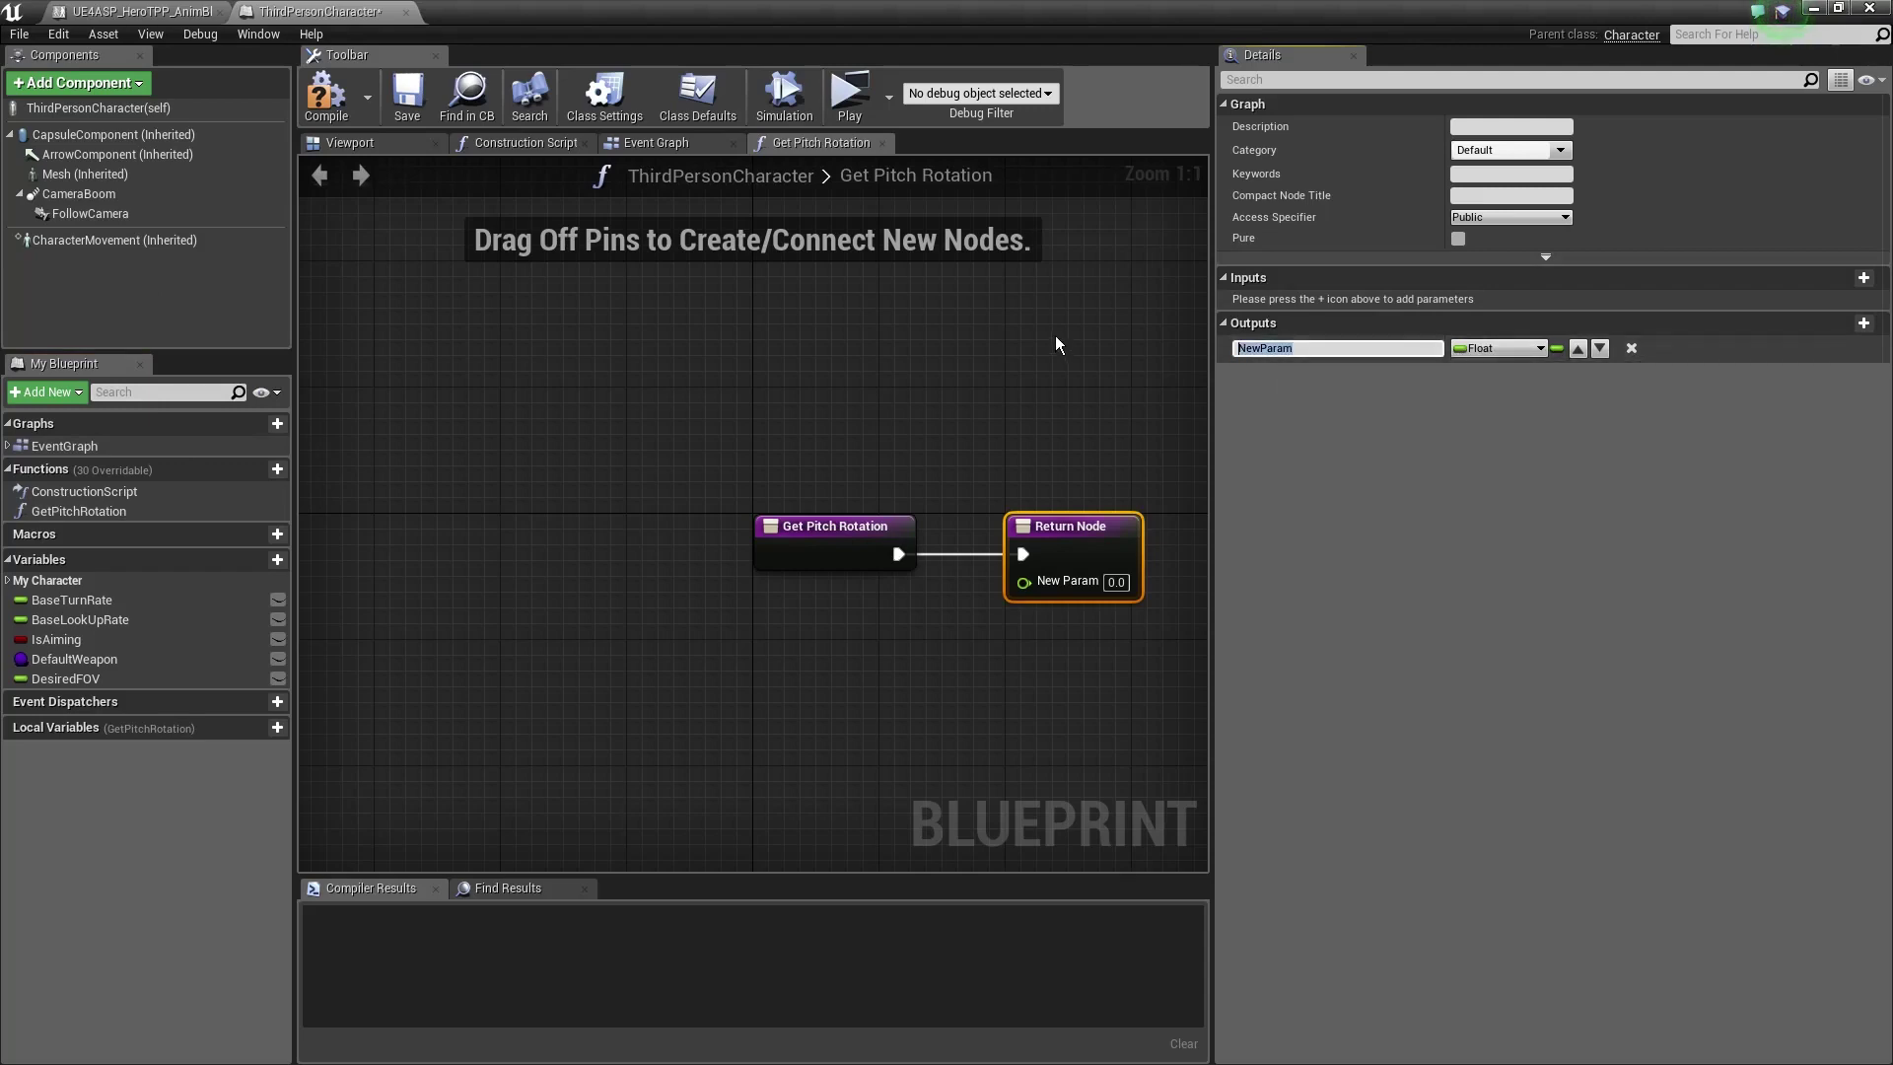
pyautogui.write('Pitch')
pyautogui.press('Return')
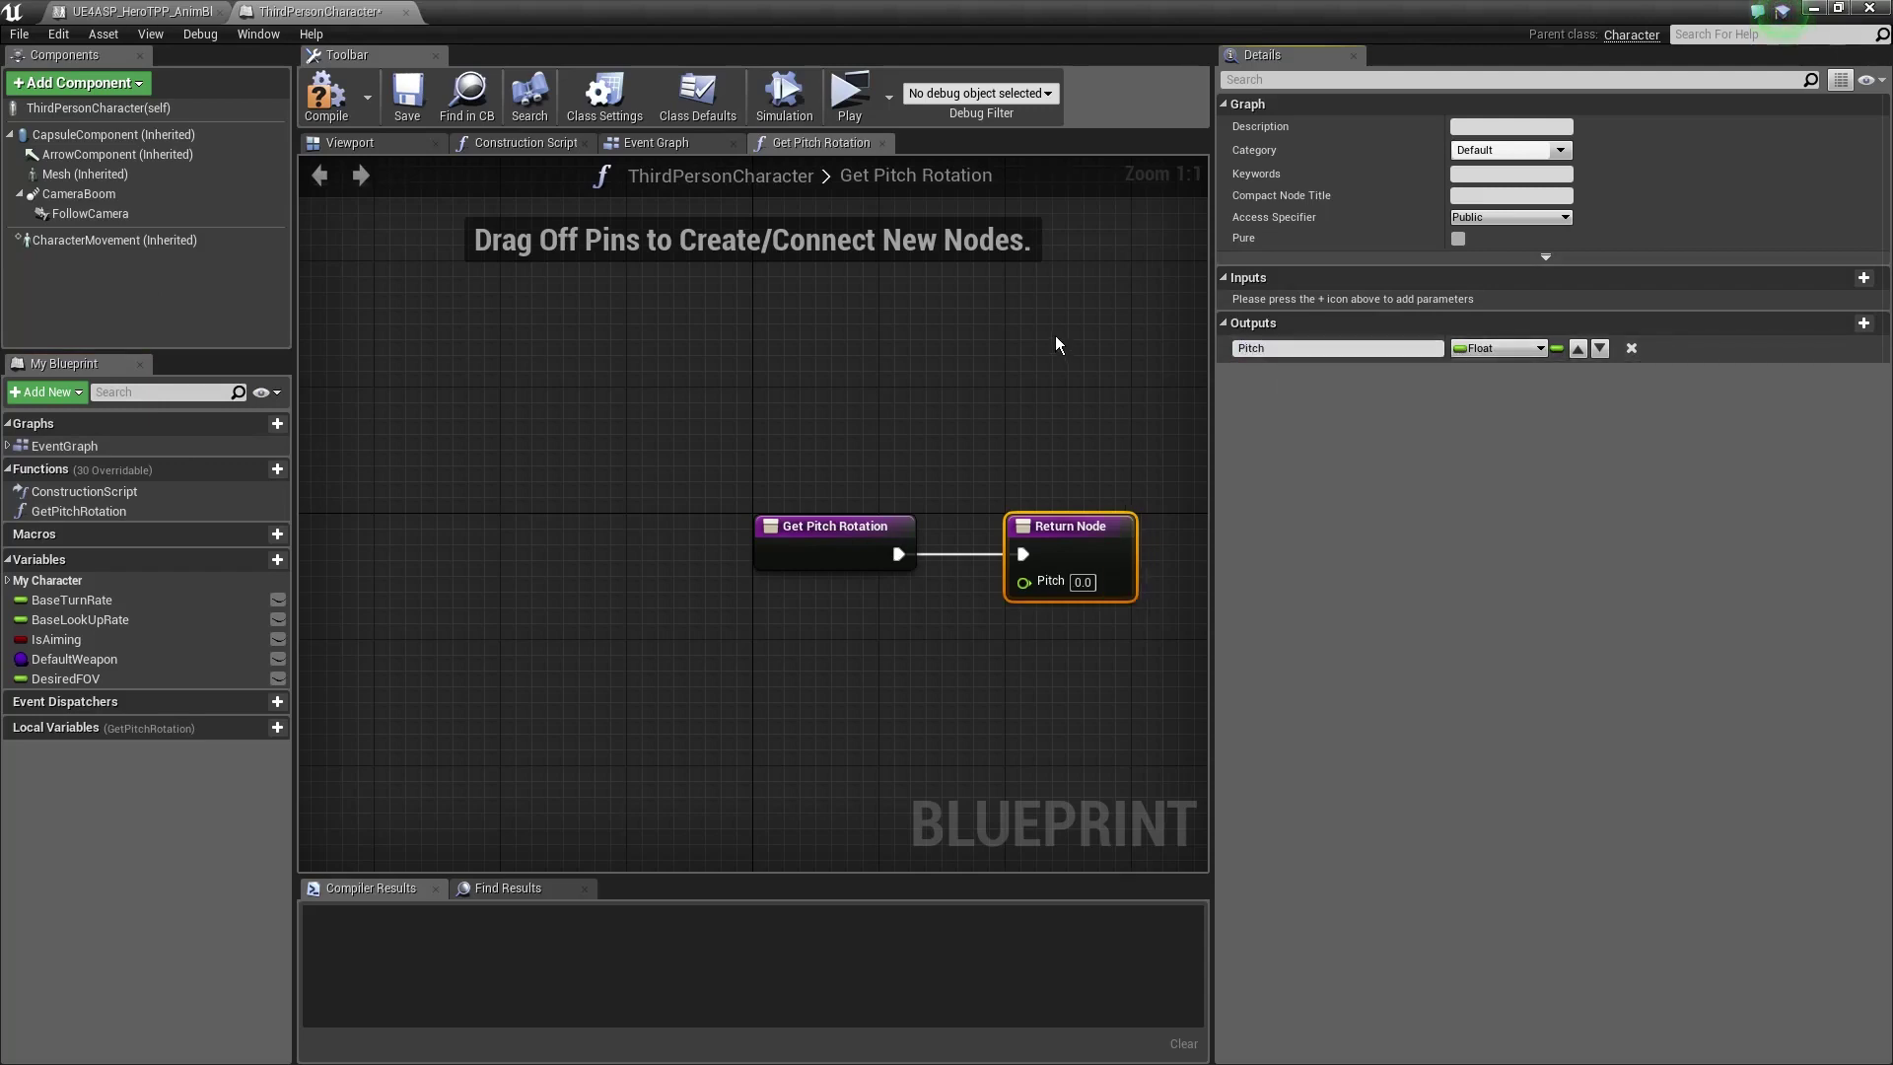
pyautogui.moveTo(748, 658); pyautogui.dragTo(494, 625, button='right')
# Add a Get Base Aim Rotation node and break its output with a Break Rotator
pyautogui.rightClick(391, 649)
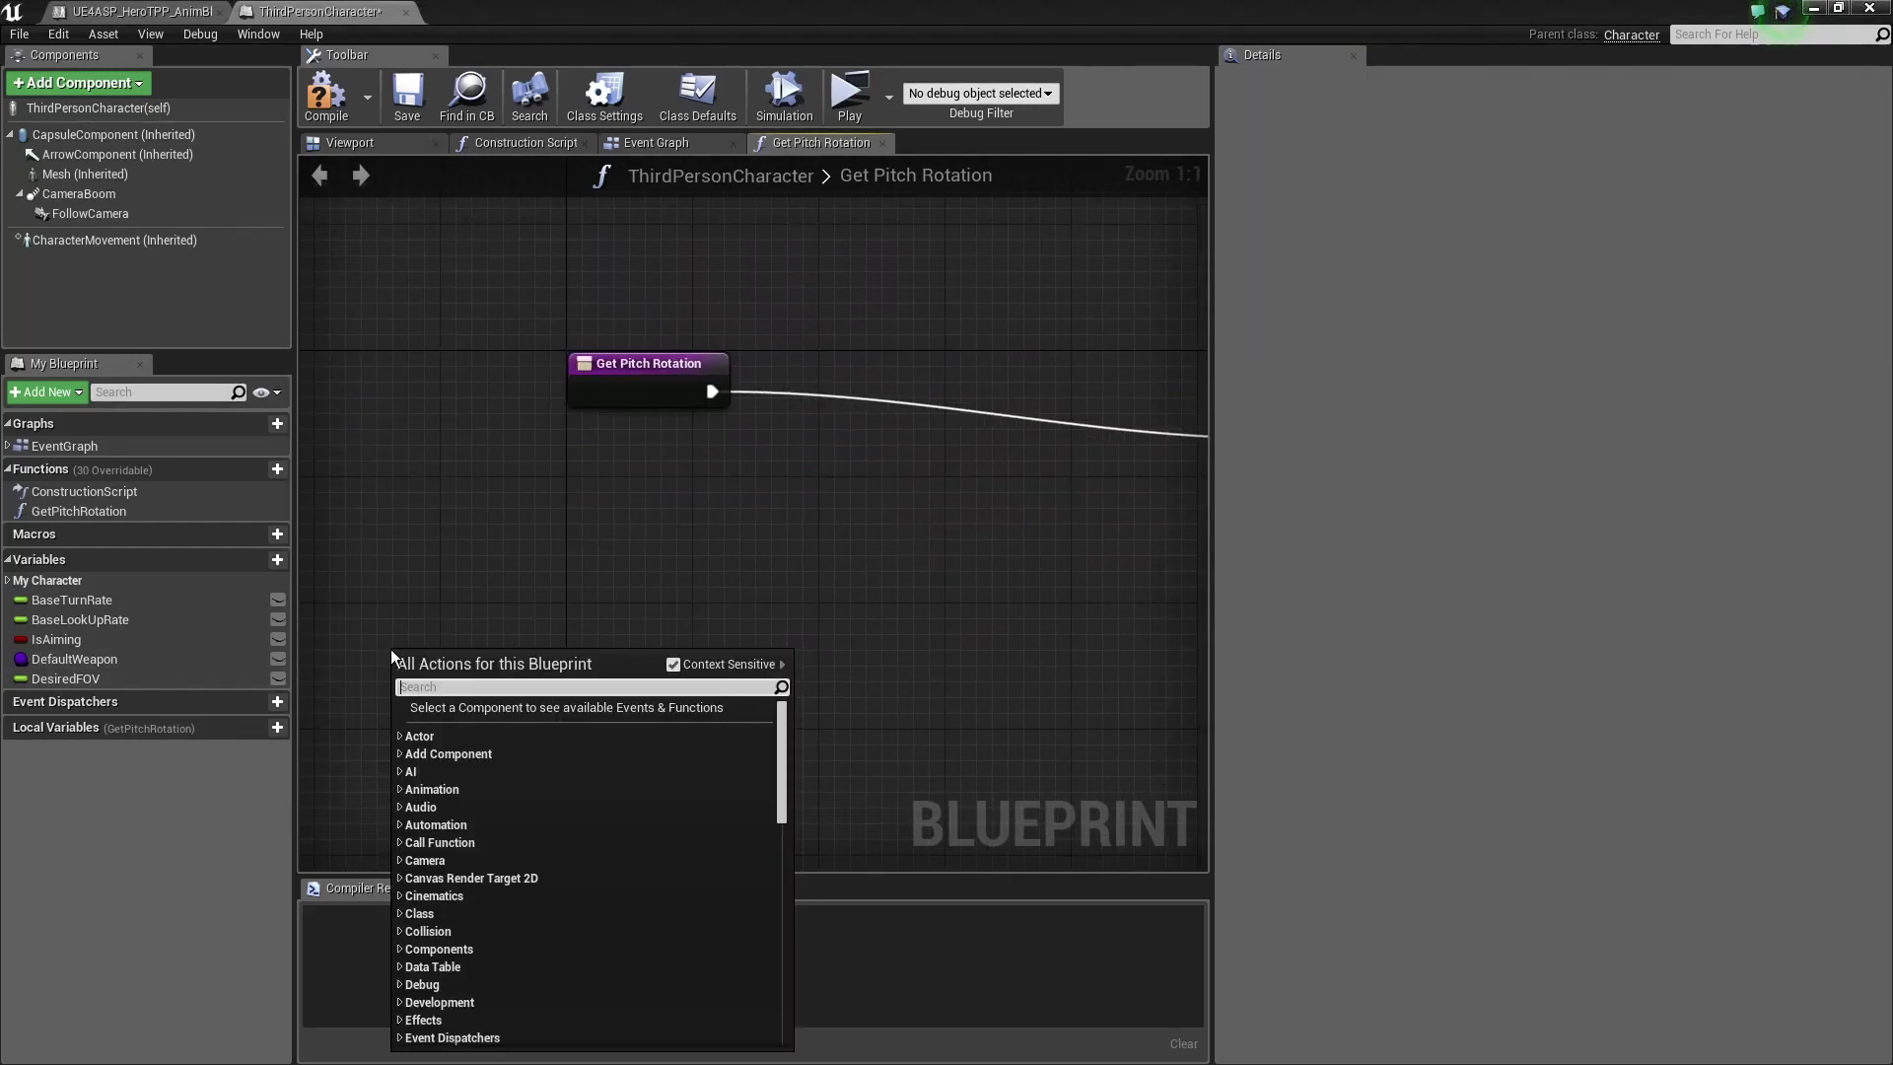
pyautogui.write('get')
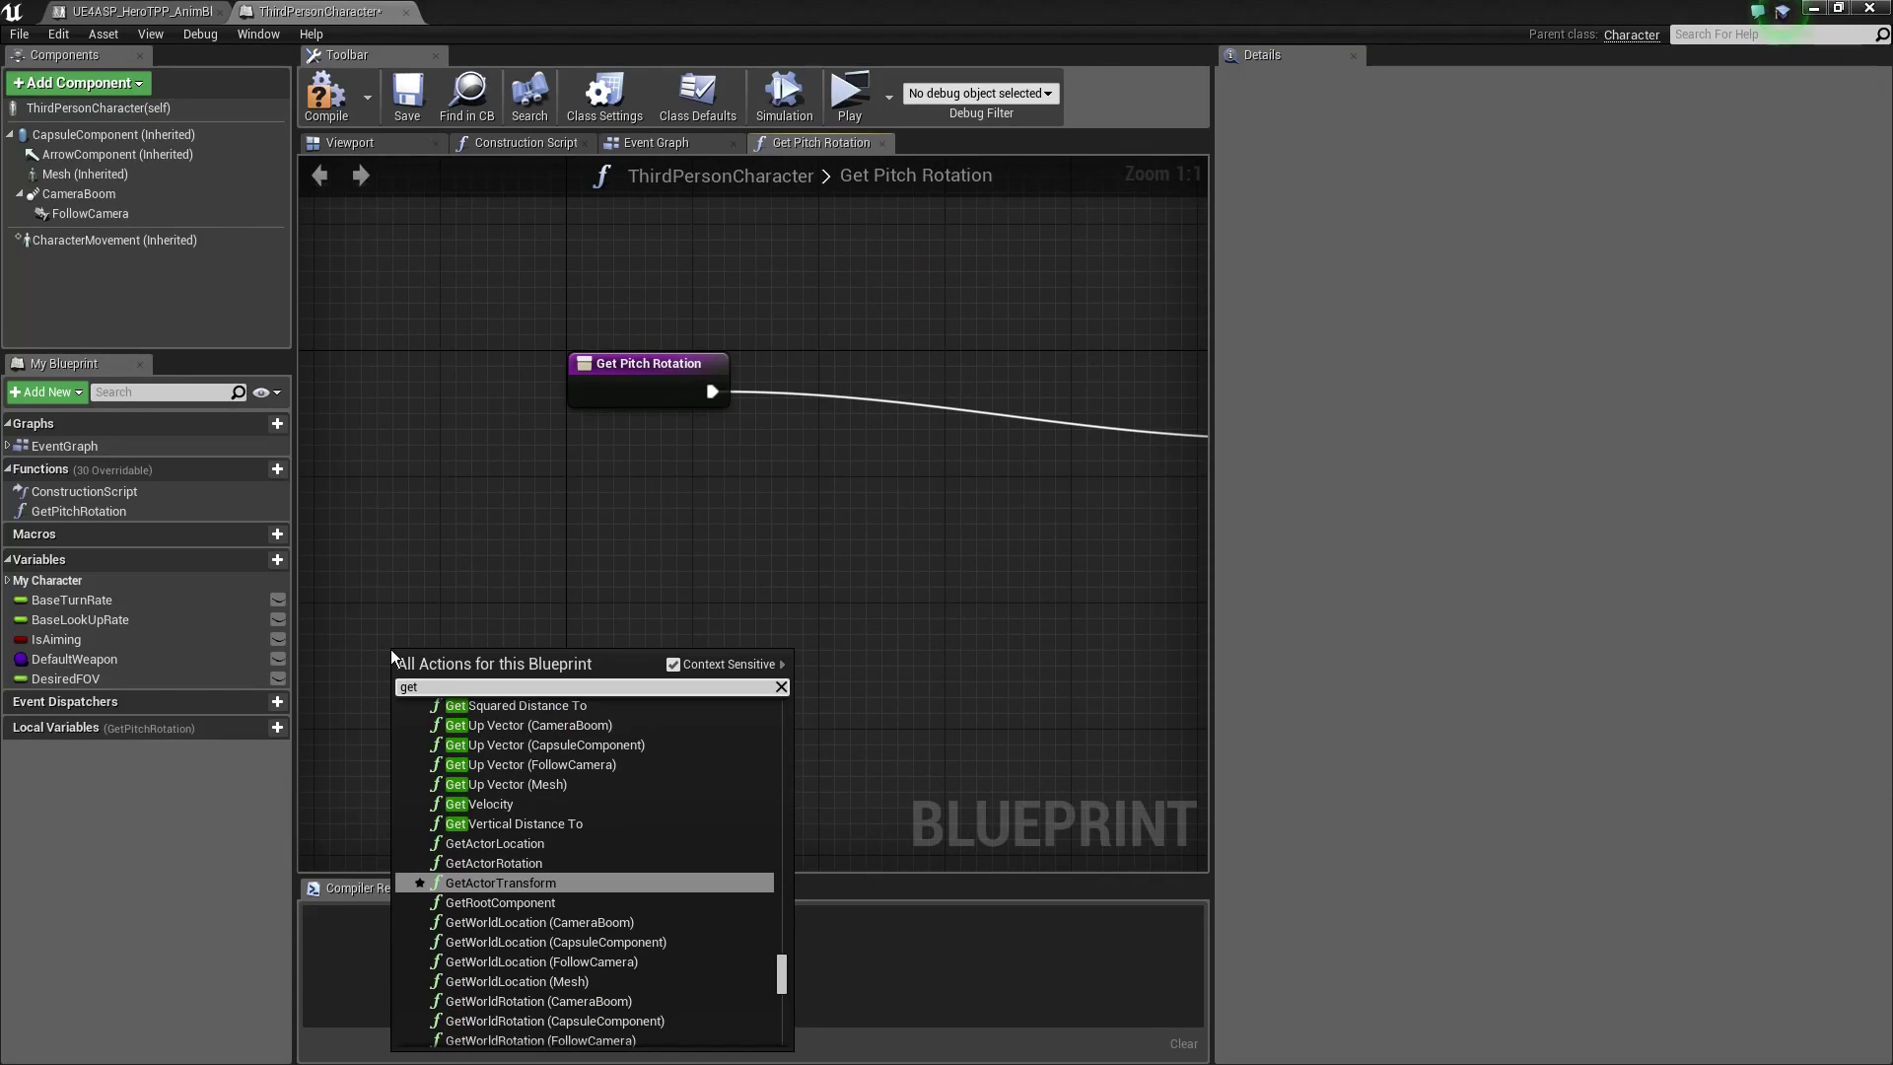
pyautogui.write('base aim r')
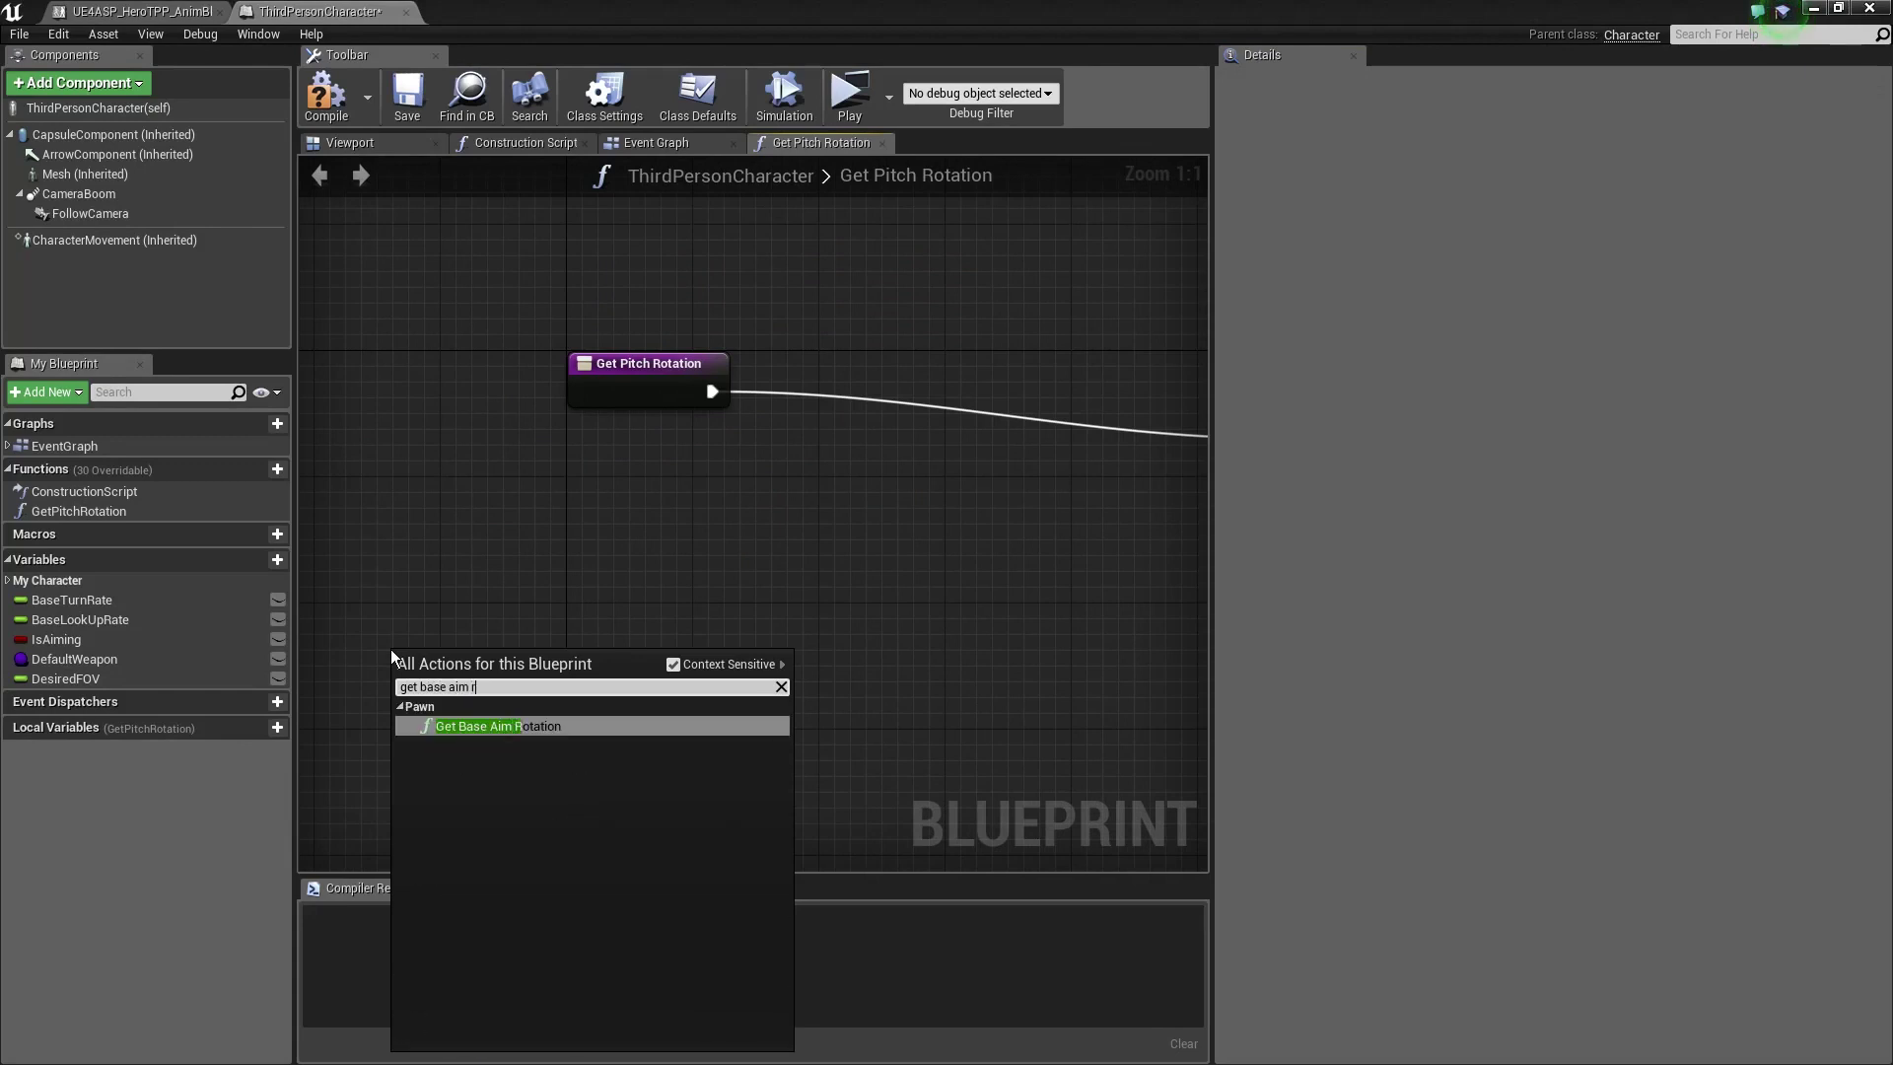
pyautogui.press('Return')
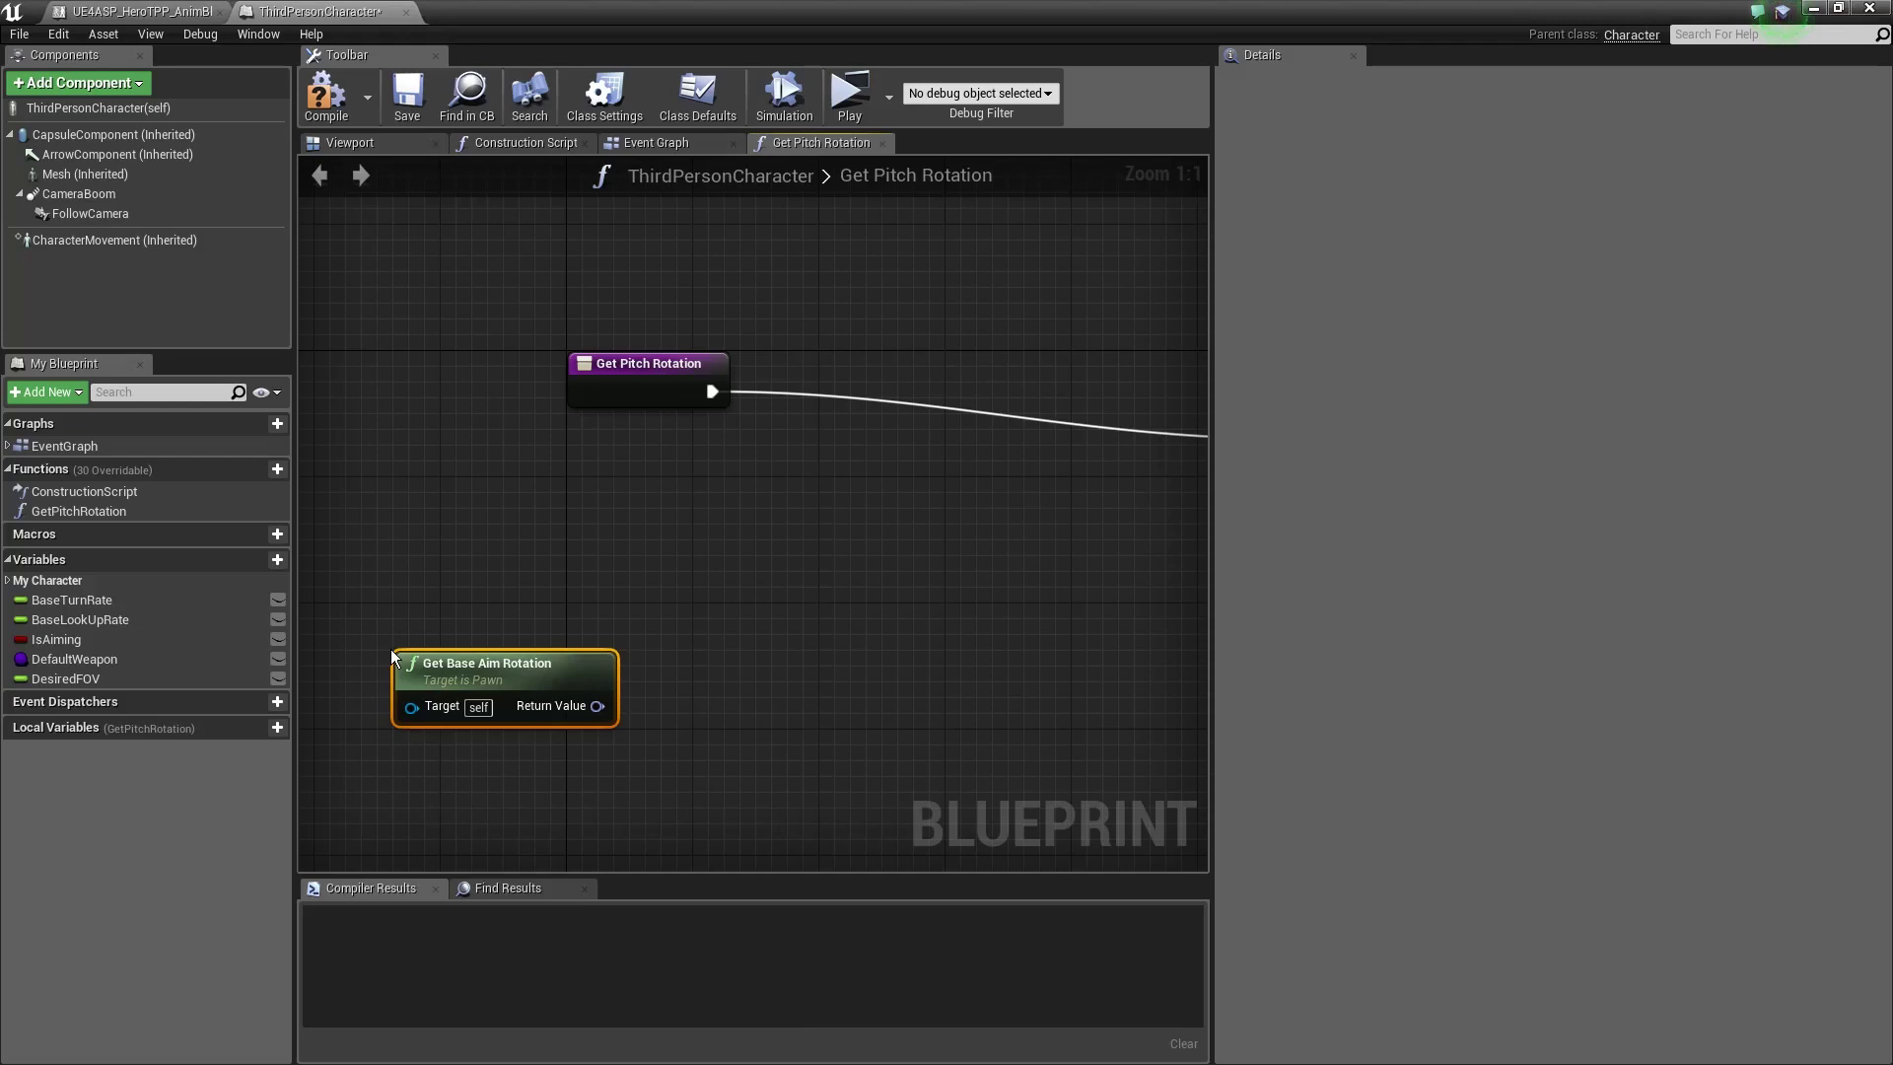
pyautogui.moveTo(520, 673); pyautogui.dragTo(488, 641)
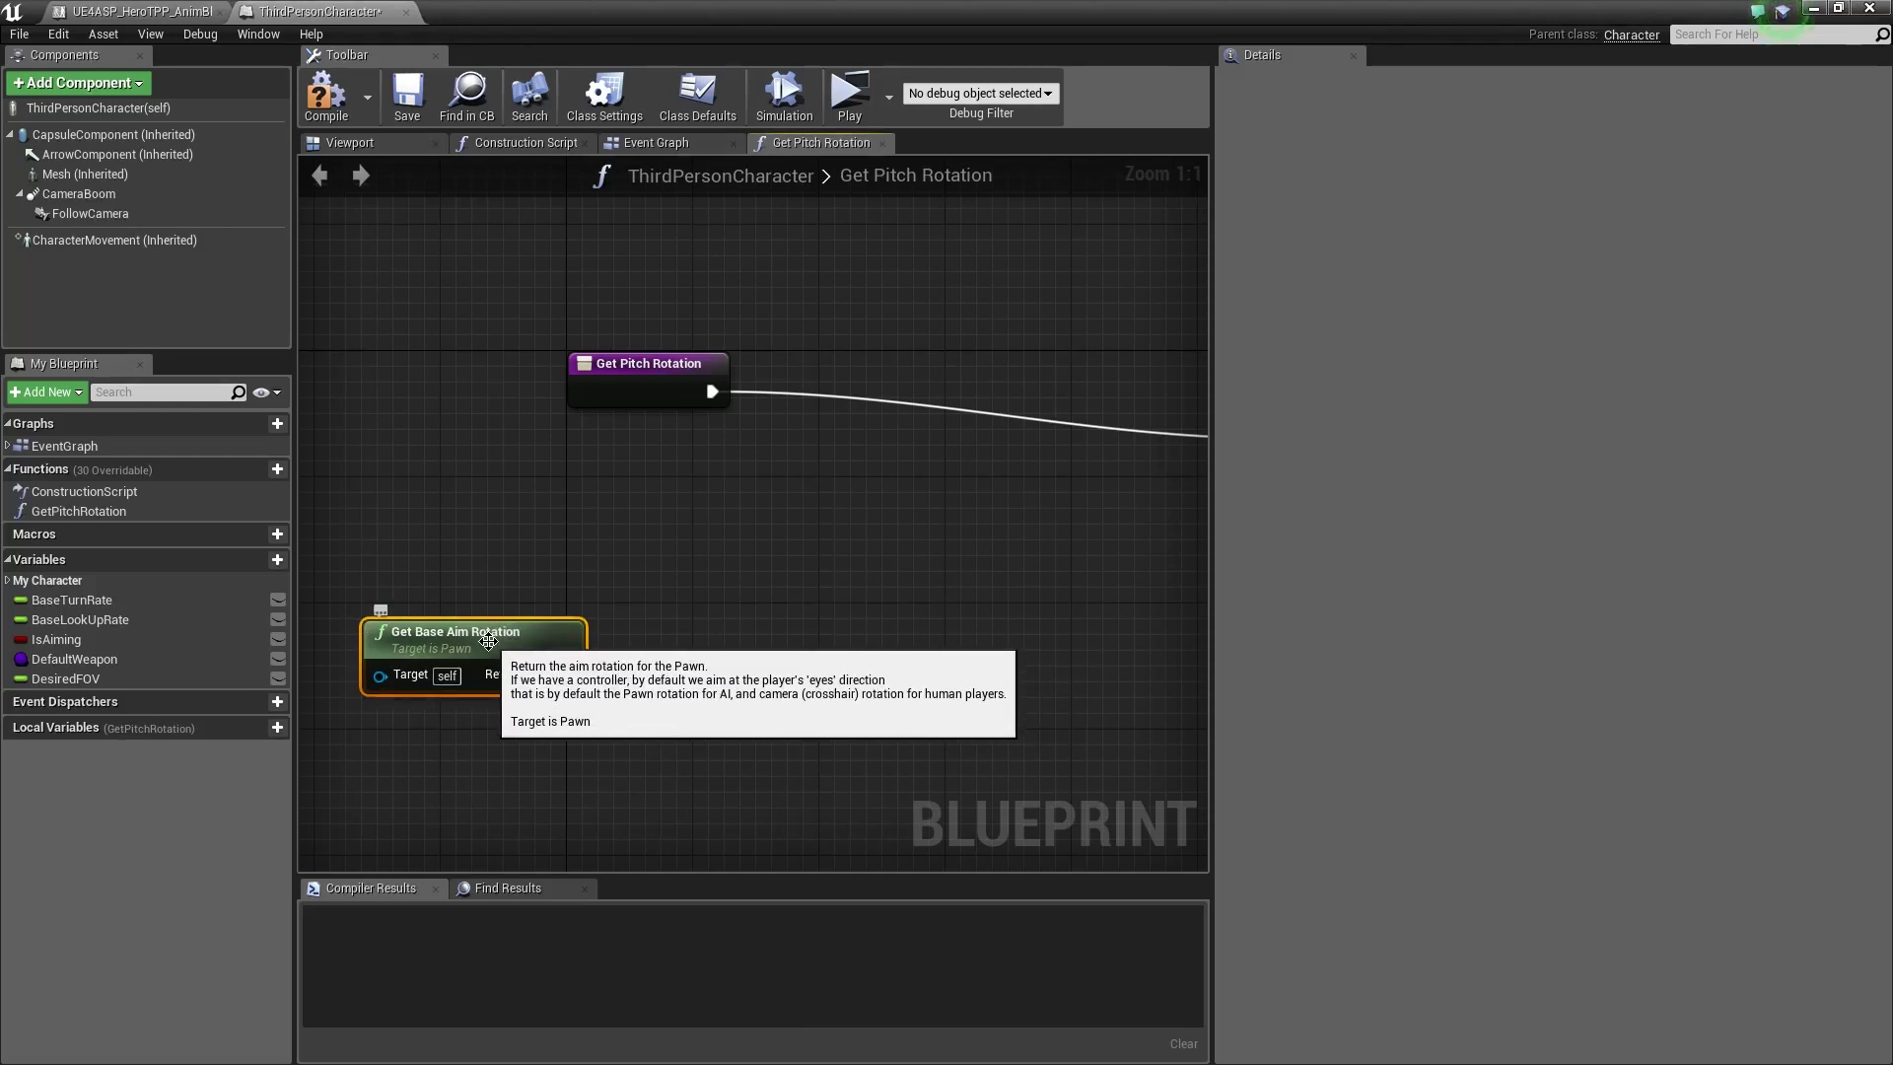
pyautogui.moveTo(654, 647); pyautogui.dragTo(579, 669, button='right')
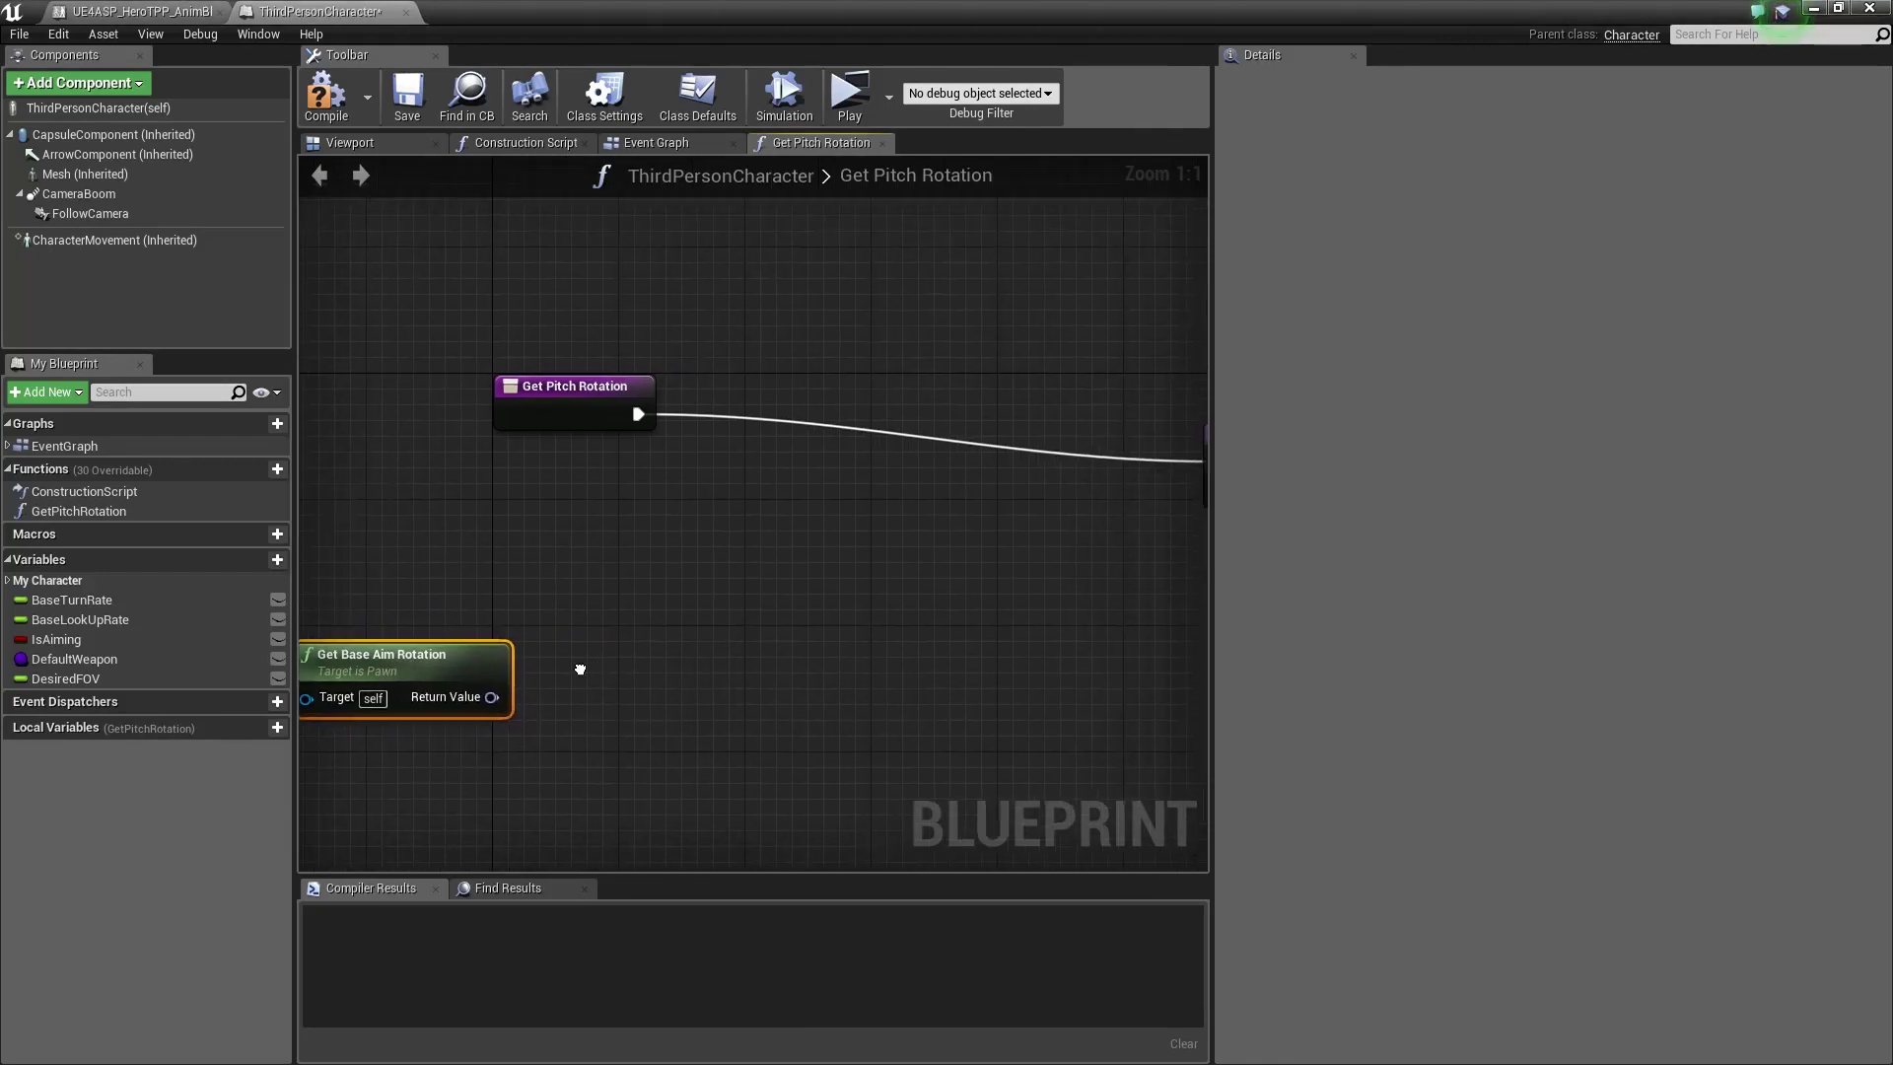
pyautogui.moveTo(491, 697); pyautogui.dragTo(670, 647)
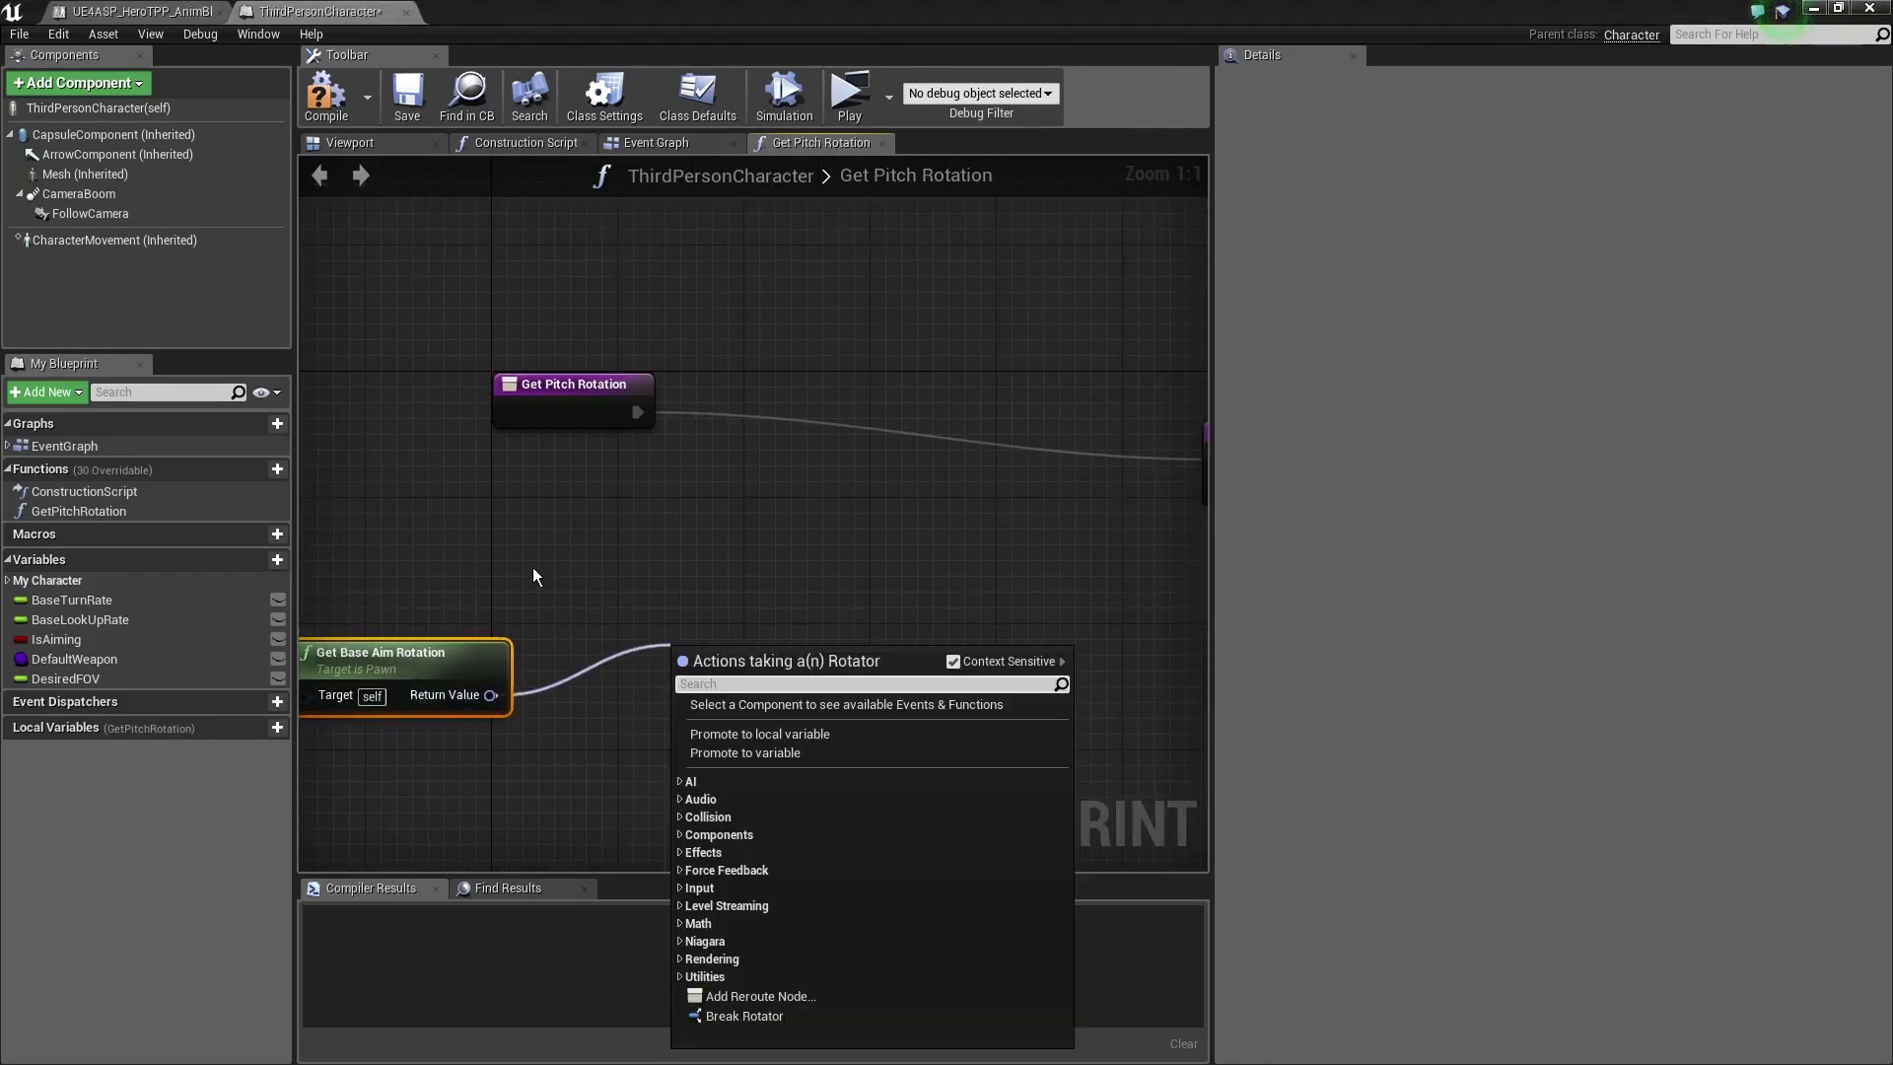
pyautogui.write('break')
pyautogui.press('Return')
# Route the Y (Pitch) value through Normalize Axis, then compile and save the character blueprint
pyautogui.moveTo(868, 703); pyautogui.dragTo(623, 737, button='right')
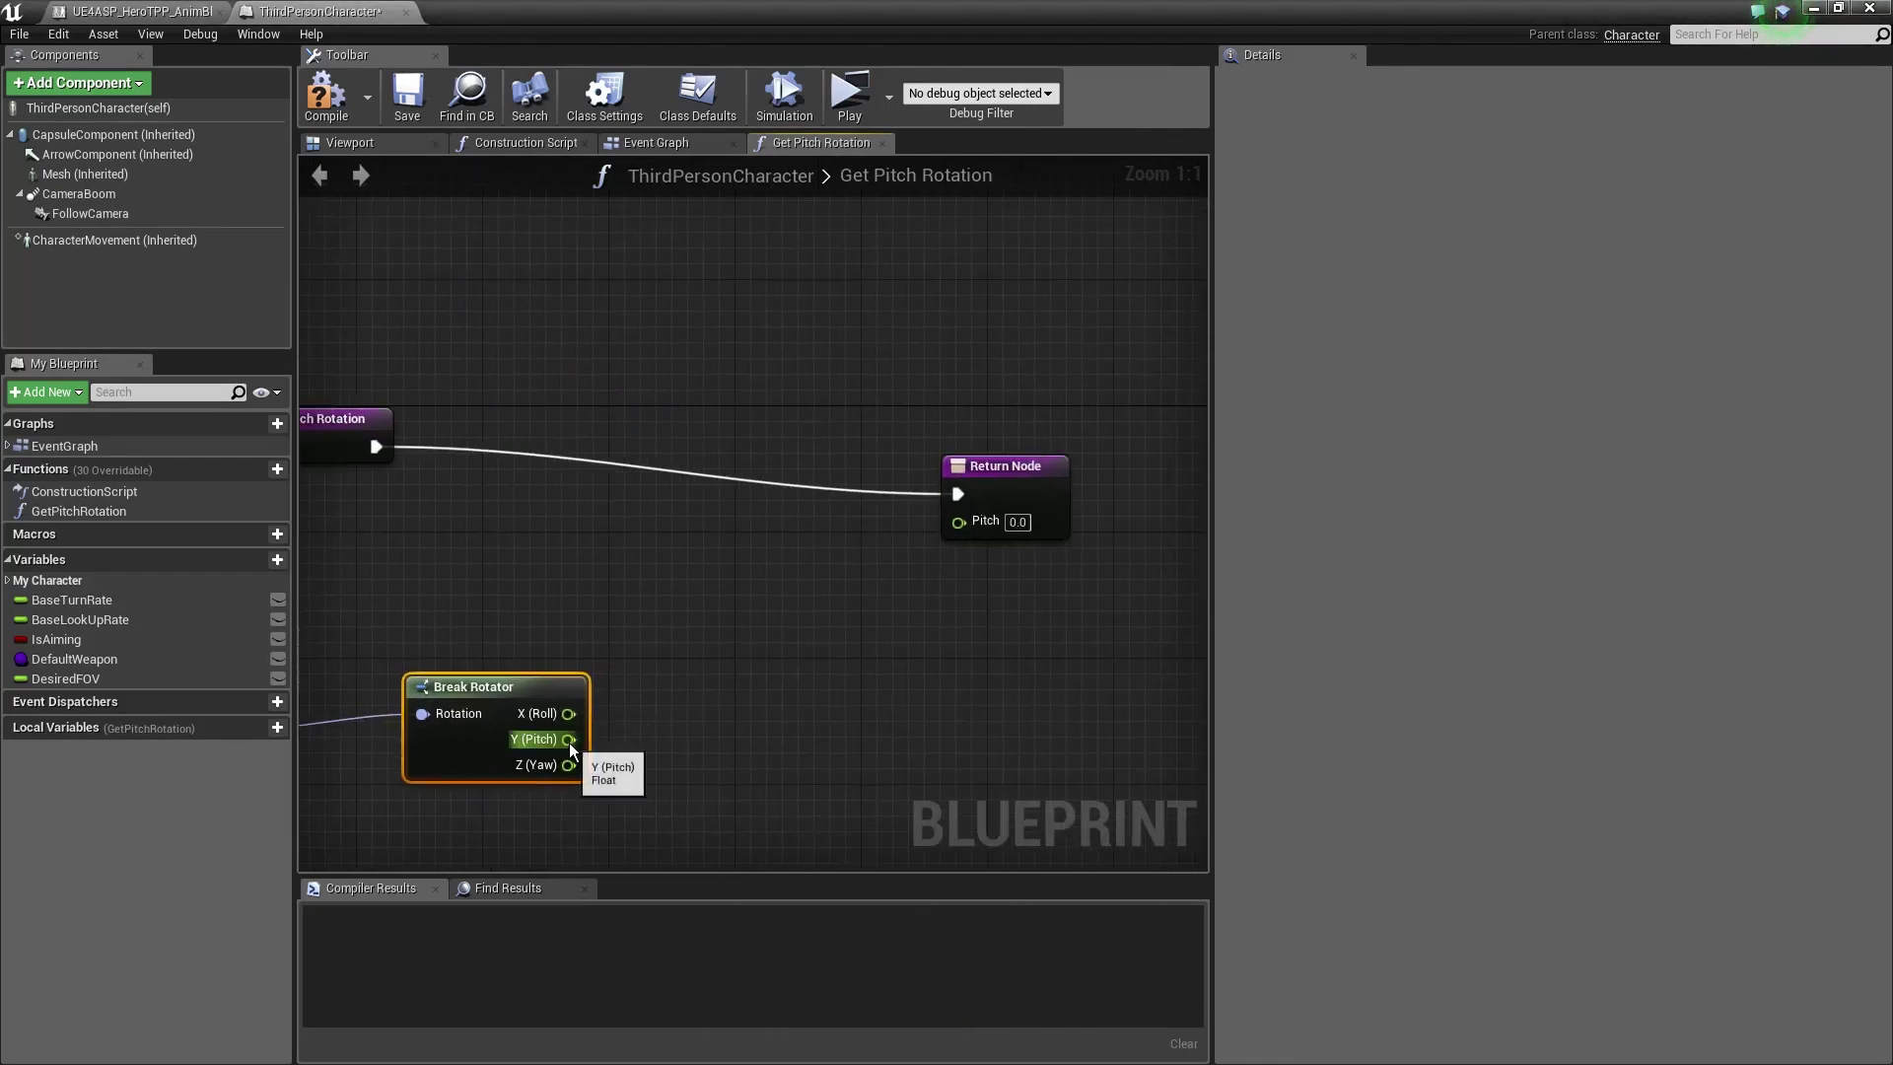
pyautogui.moveTo(570, 740); pyautogui.dragTo(807, 606)
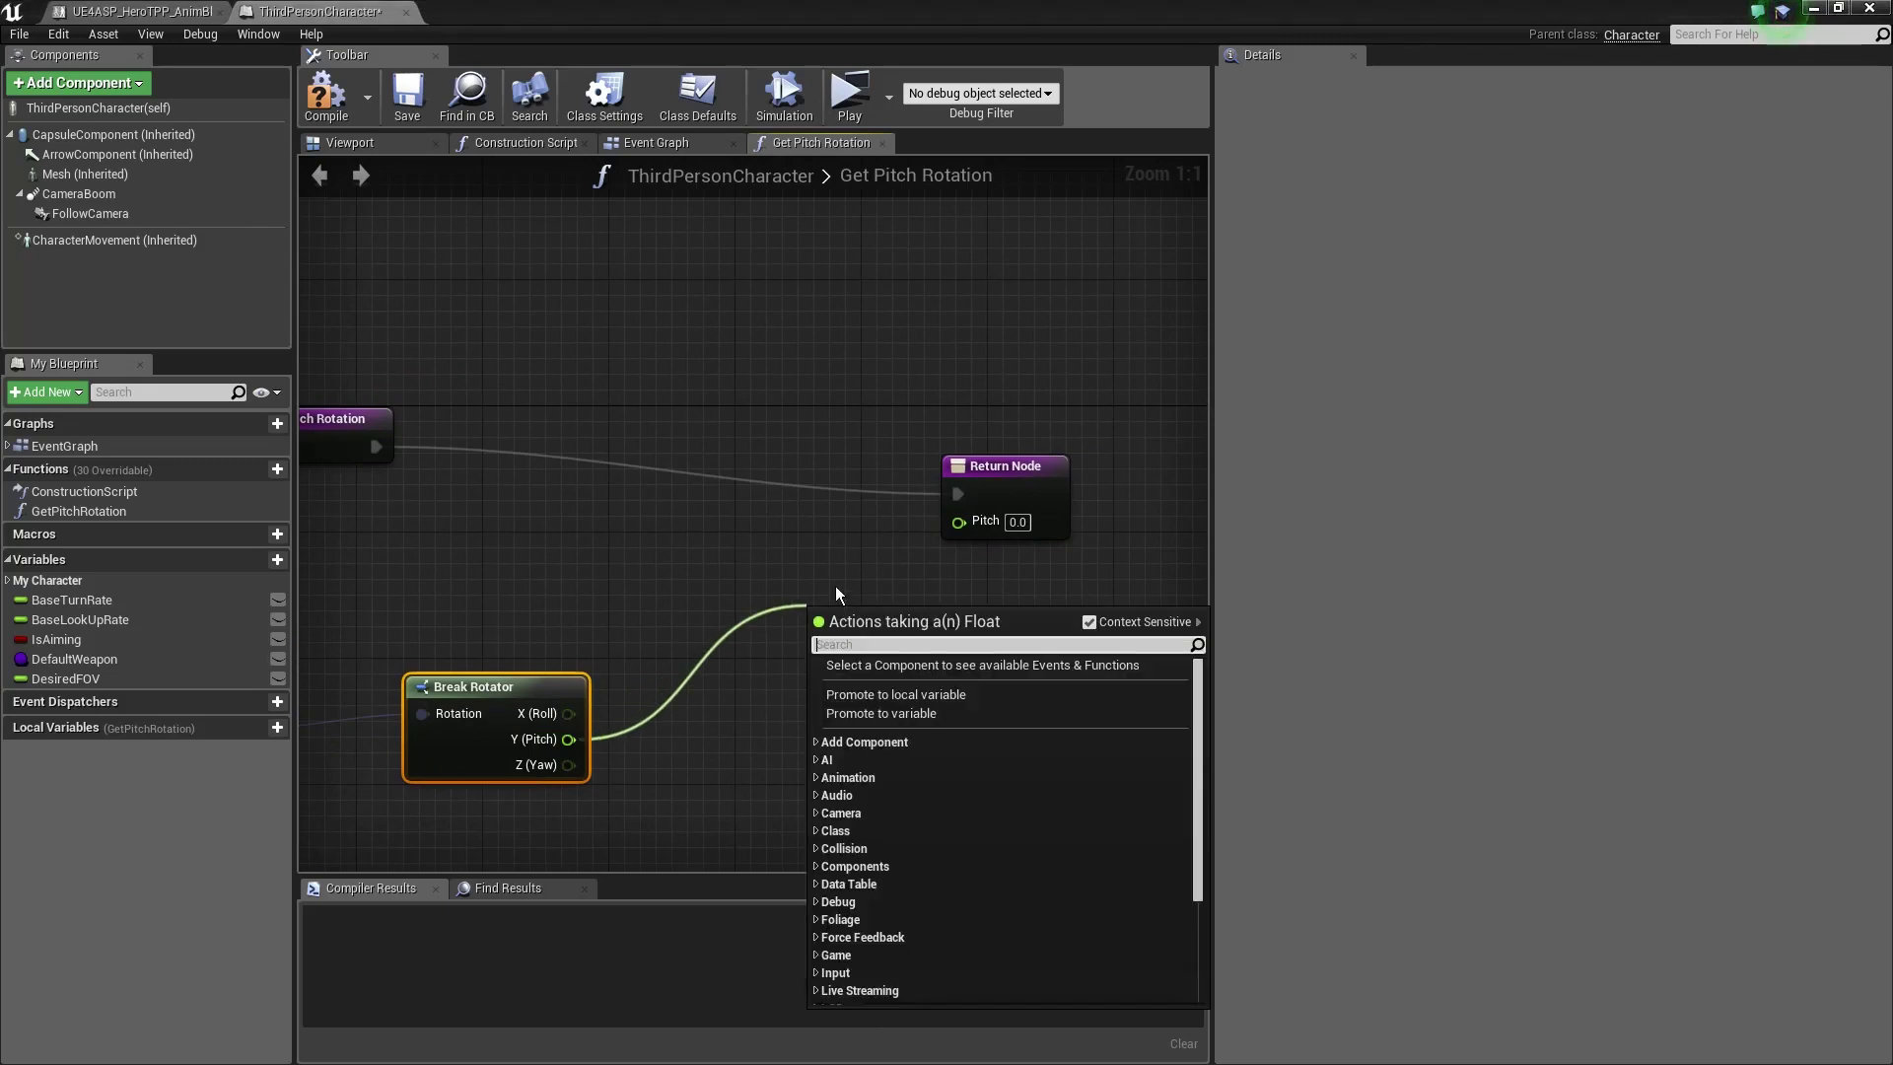
pyautogui.moveTo(569, 740); pyautogui.dragTo(767, 629)
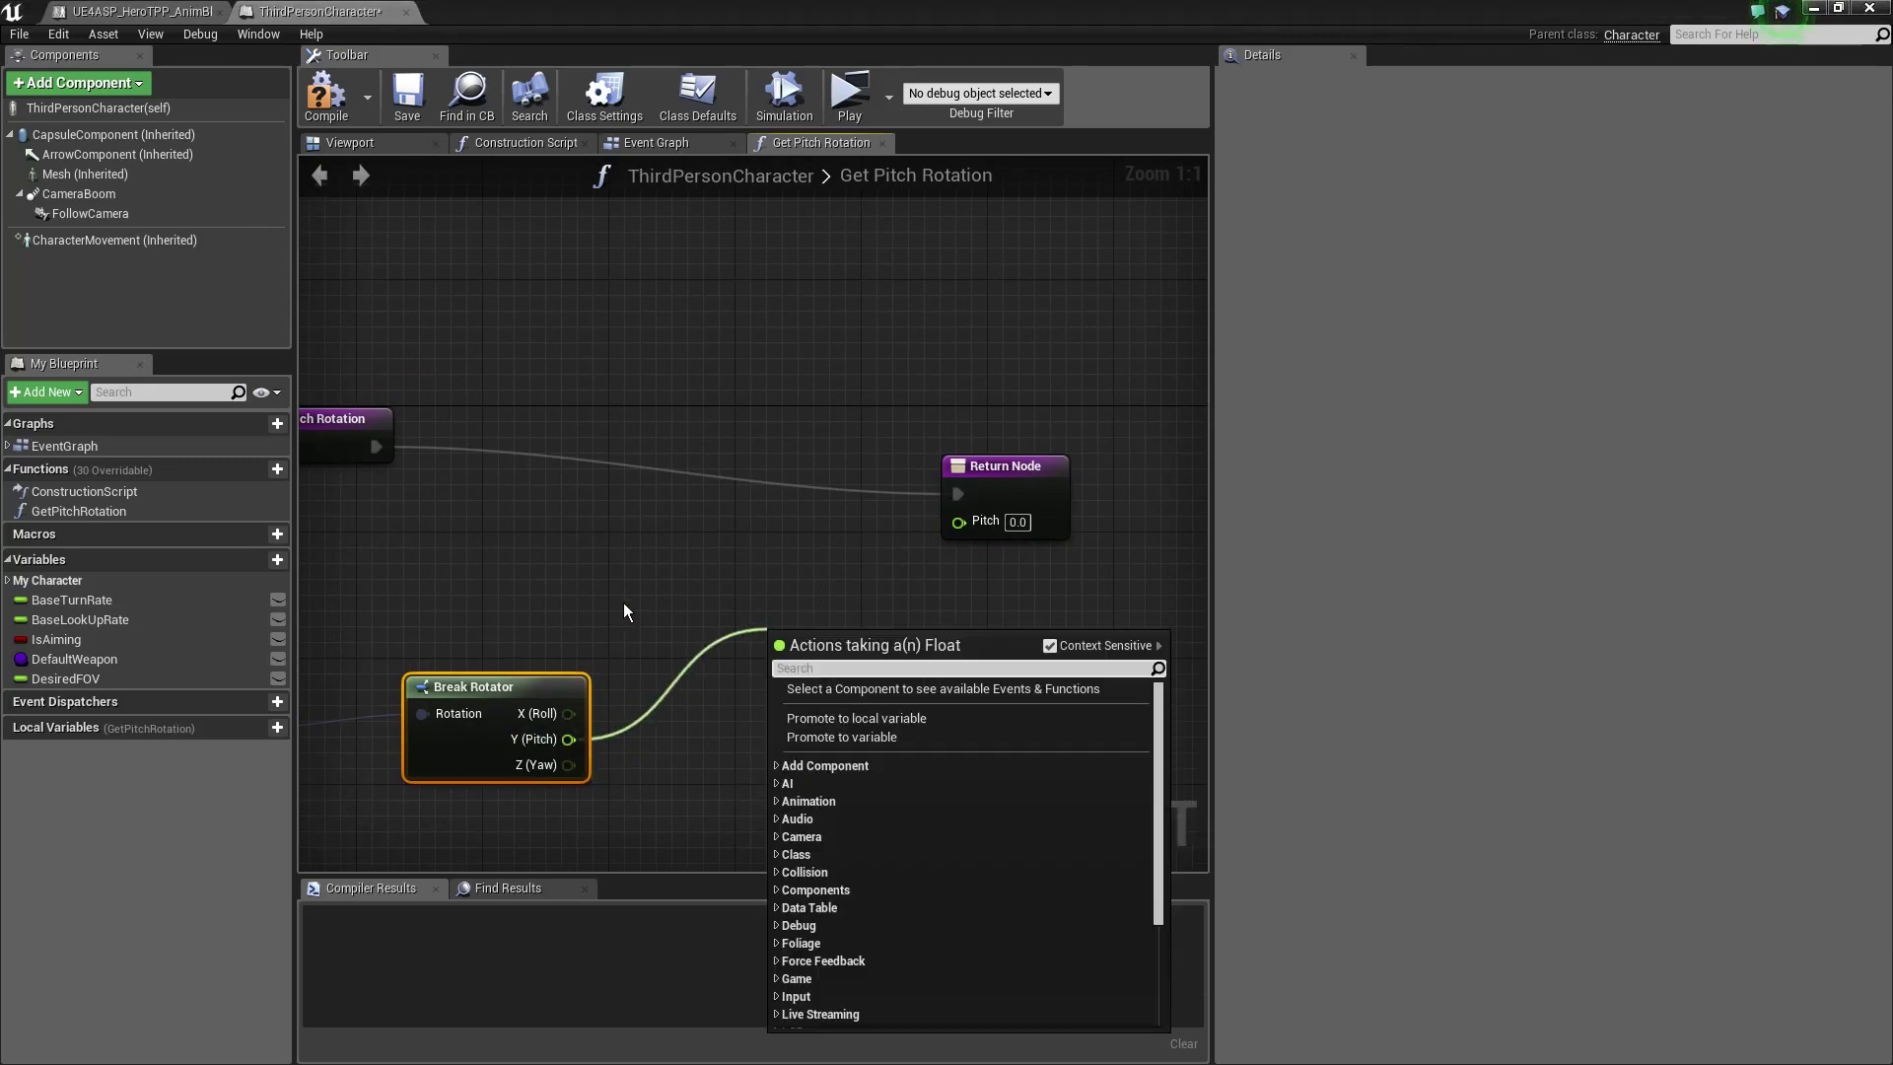
pyautogui.write('normalize')
pyautogui.press('Return')
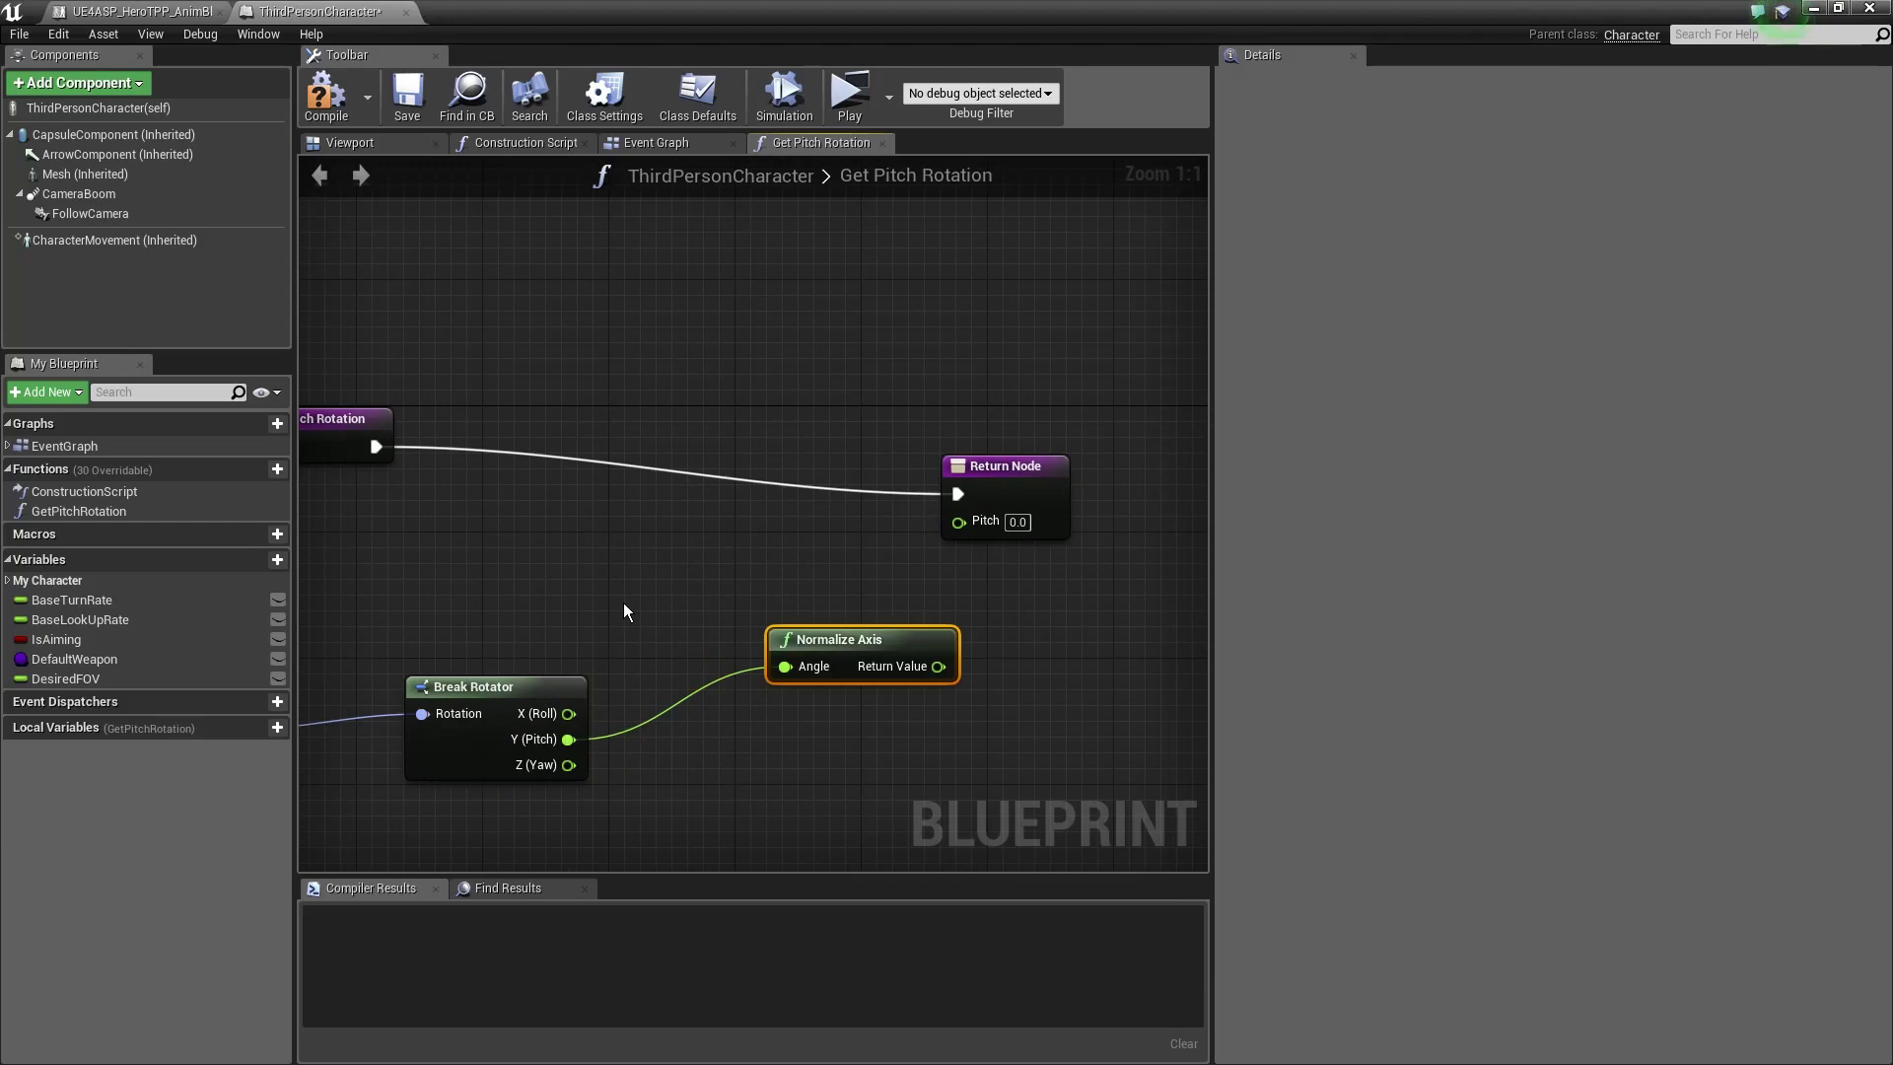
pyautogui.moveTo(877, 641); pyautogui.dragTo(957, 521)
pyautogui.scroll(-3, 986, 601)
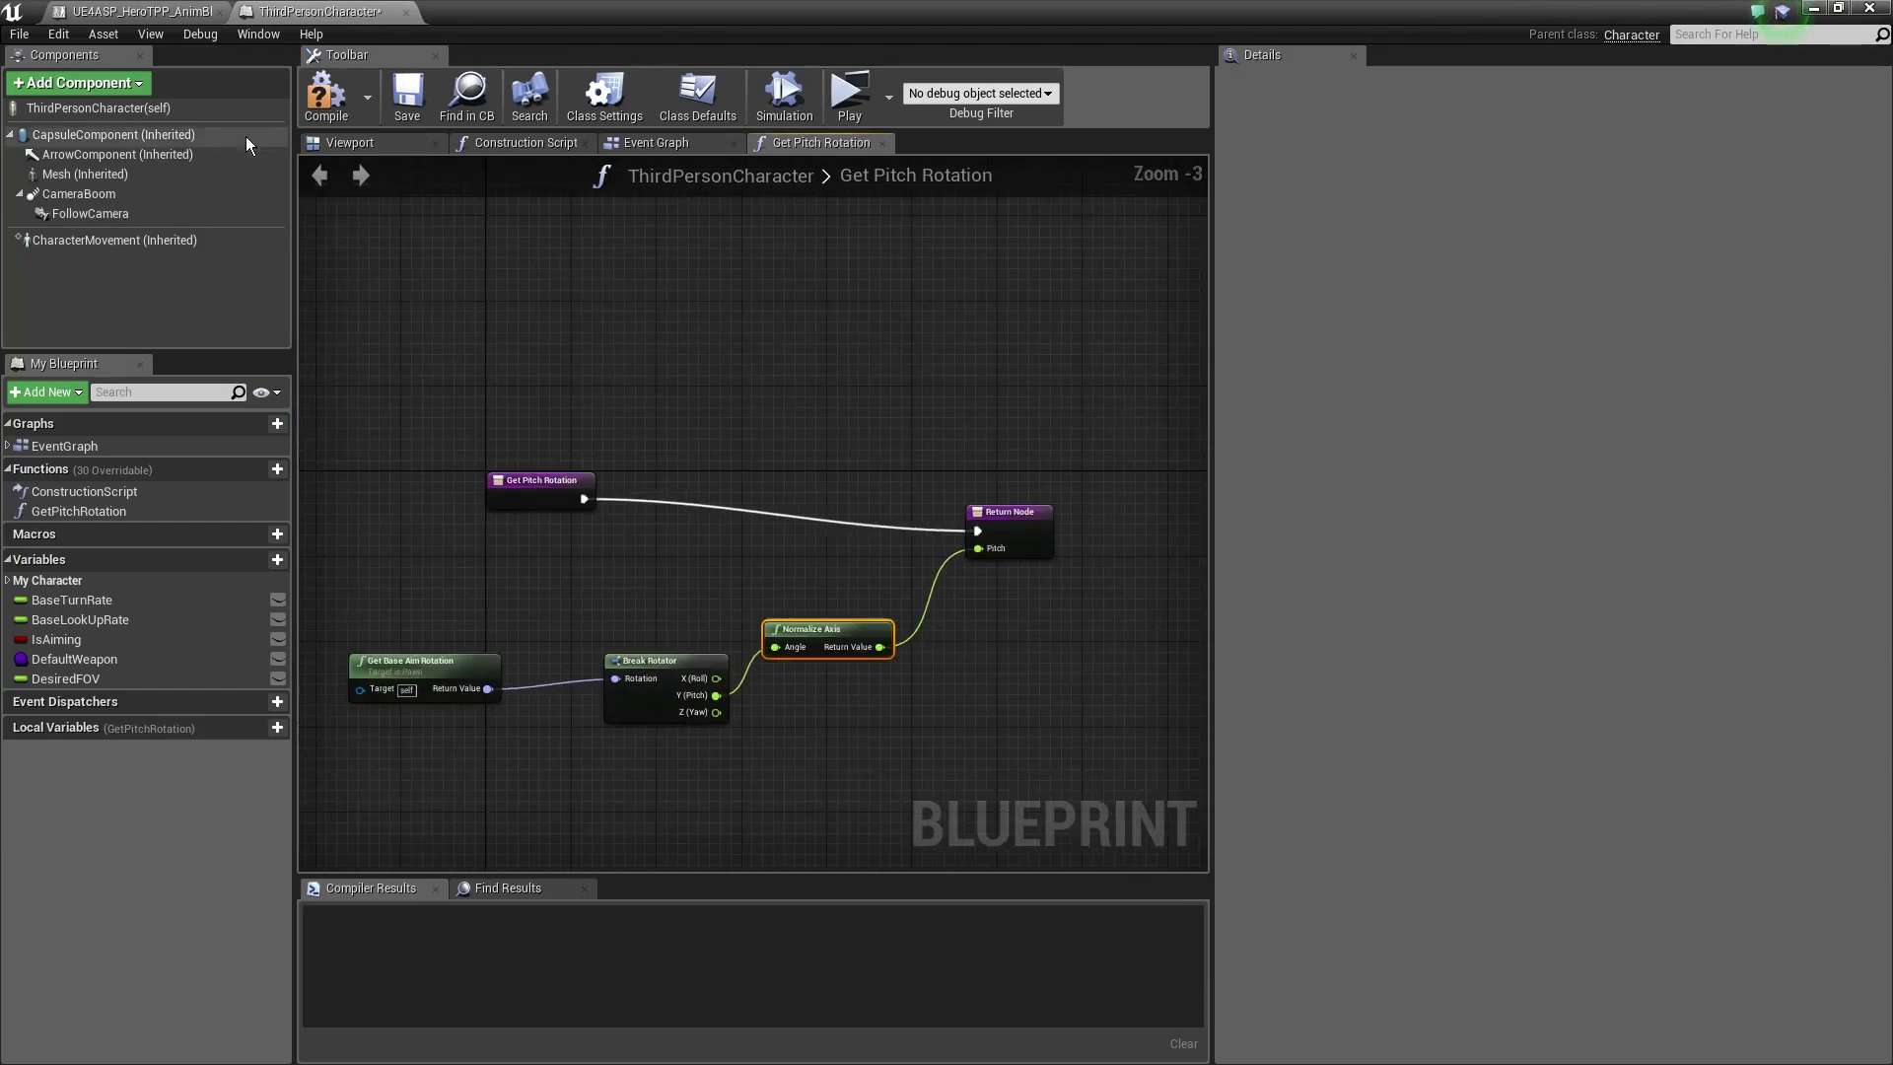
pyautogui.click(325, 96)
pyautogui.click(407, 96)
# In the anim blueprint's Event Graph, add Get Base Aim Rotation off the As Third Person Character output
pyautogui.click(133, 11)
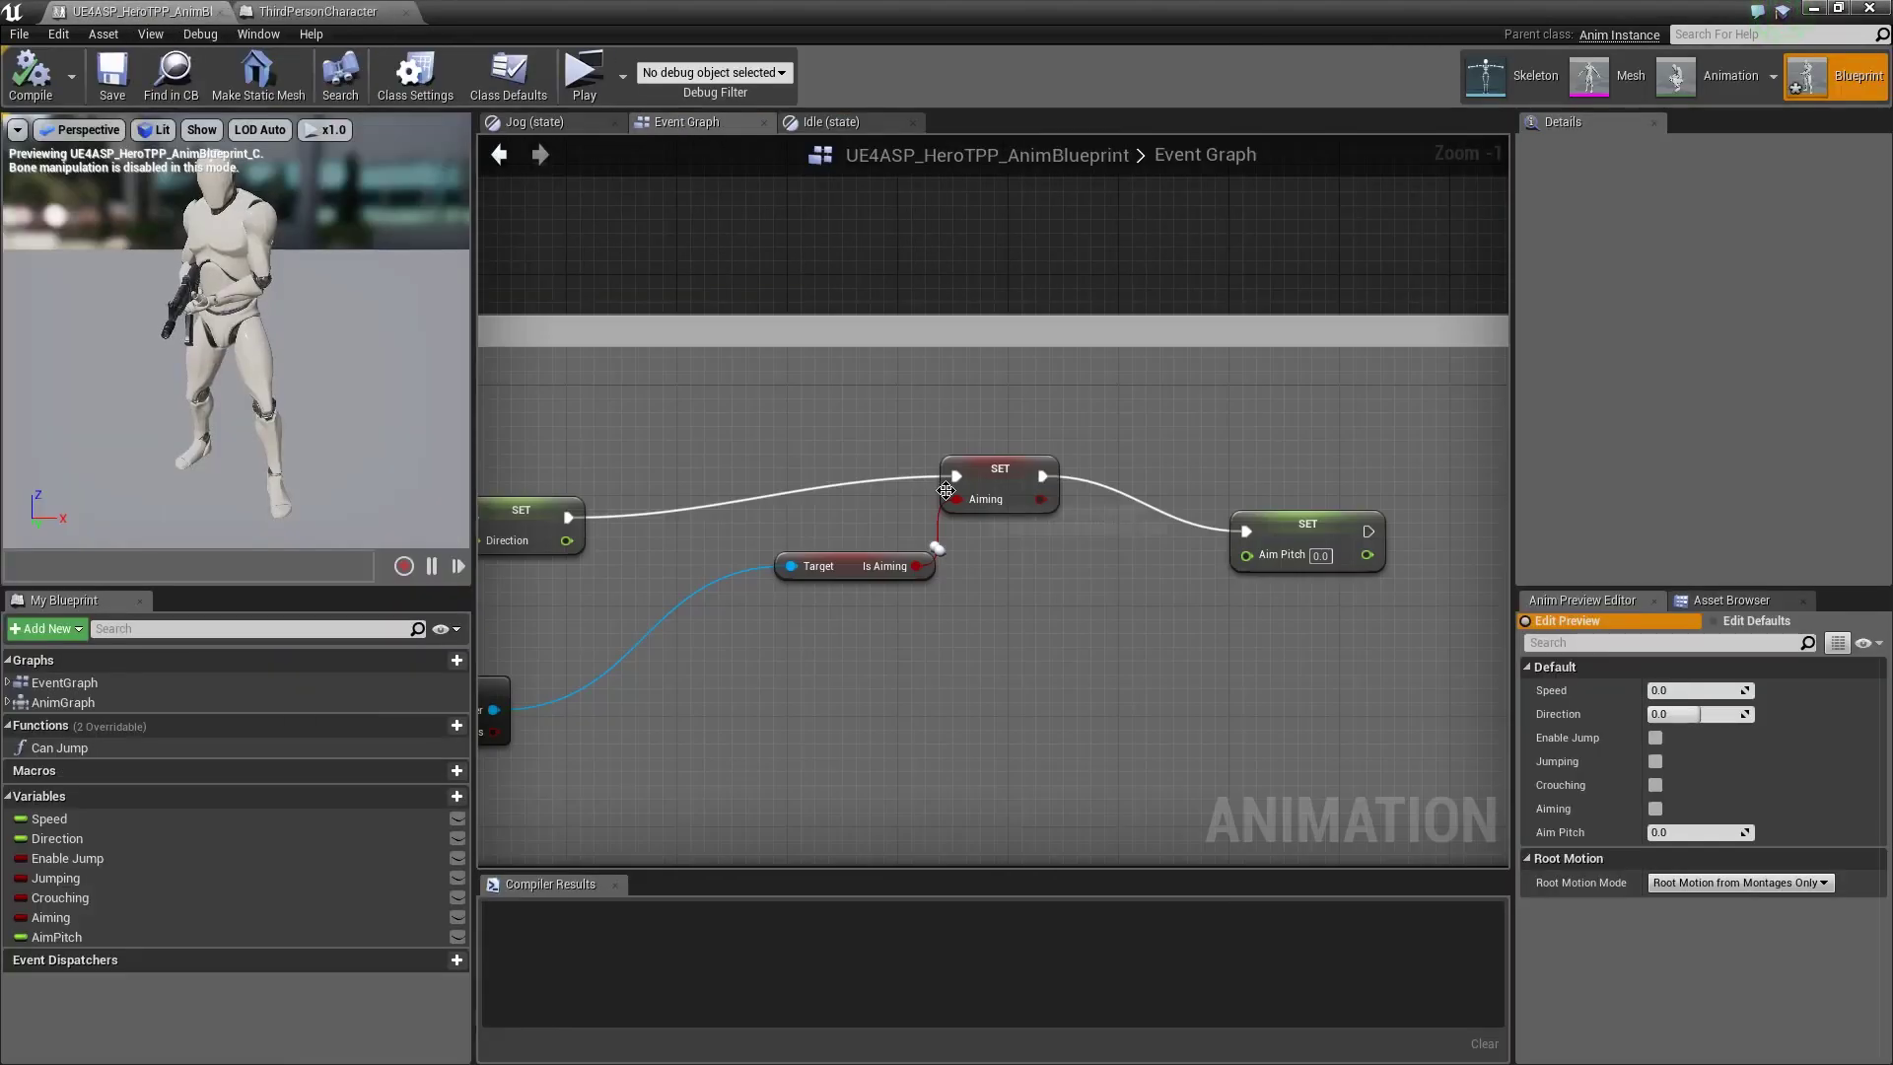
pyautogui.scroll(-2, 945, 490)
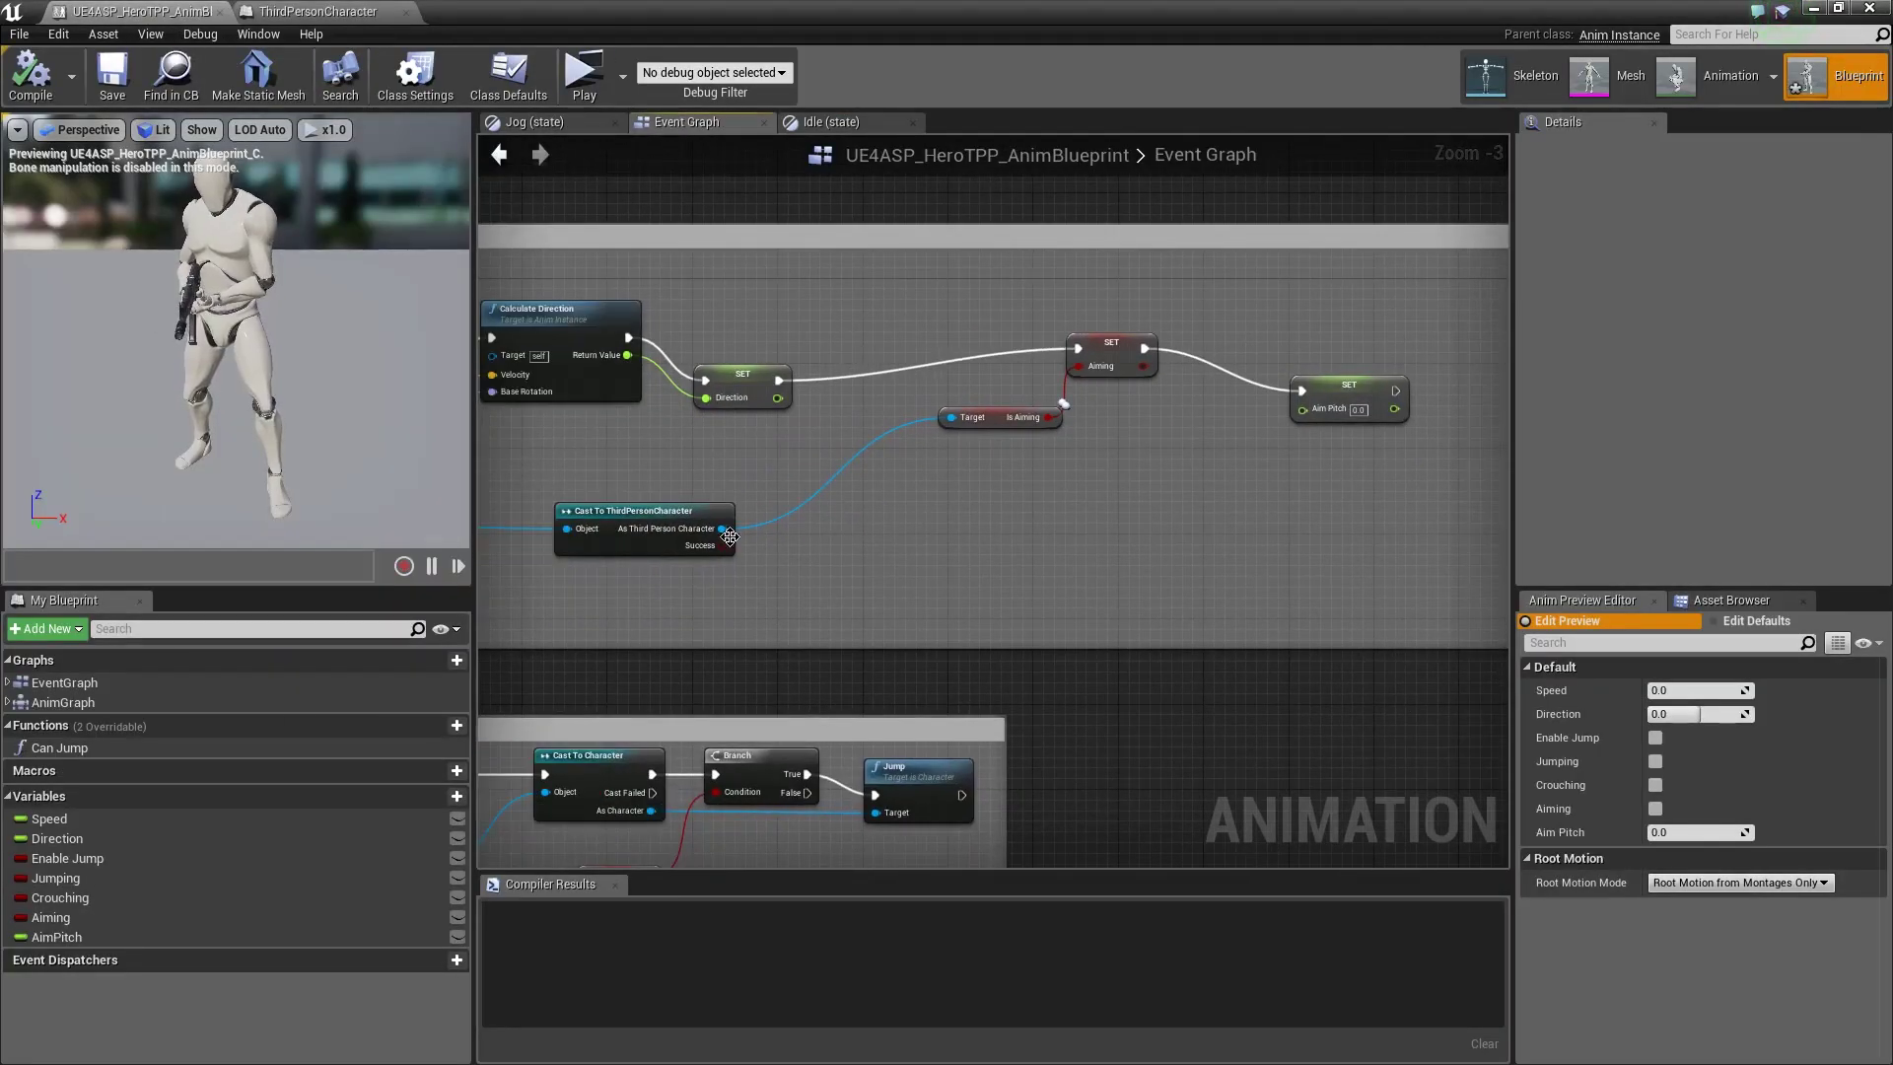
pyautogui.scroll(3, 730, 535)
pyautogui.moveTo(724, 564); pyautogui.dragTo(1296, 549)
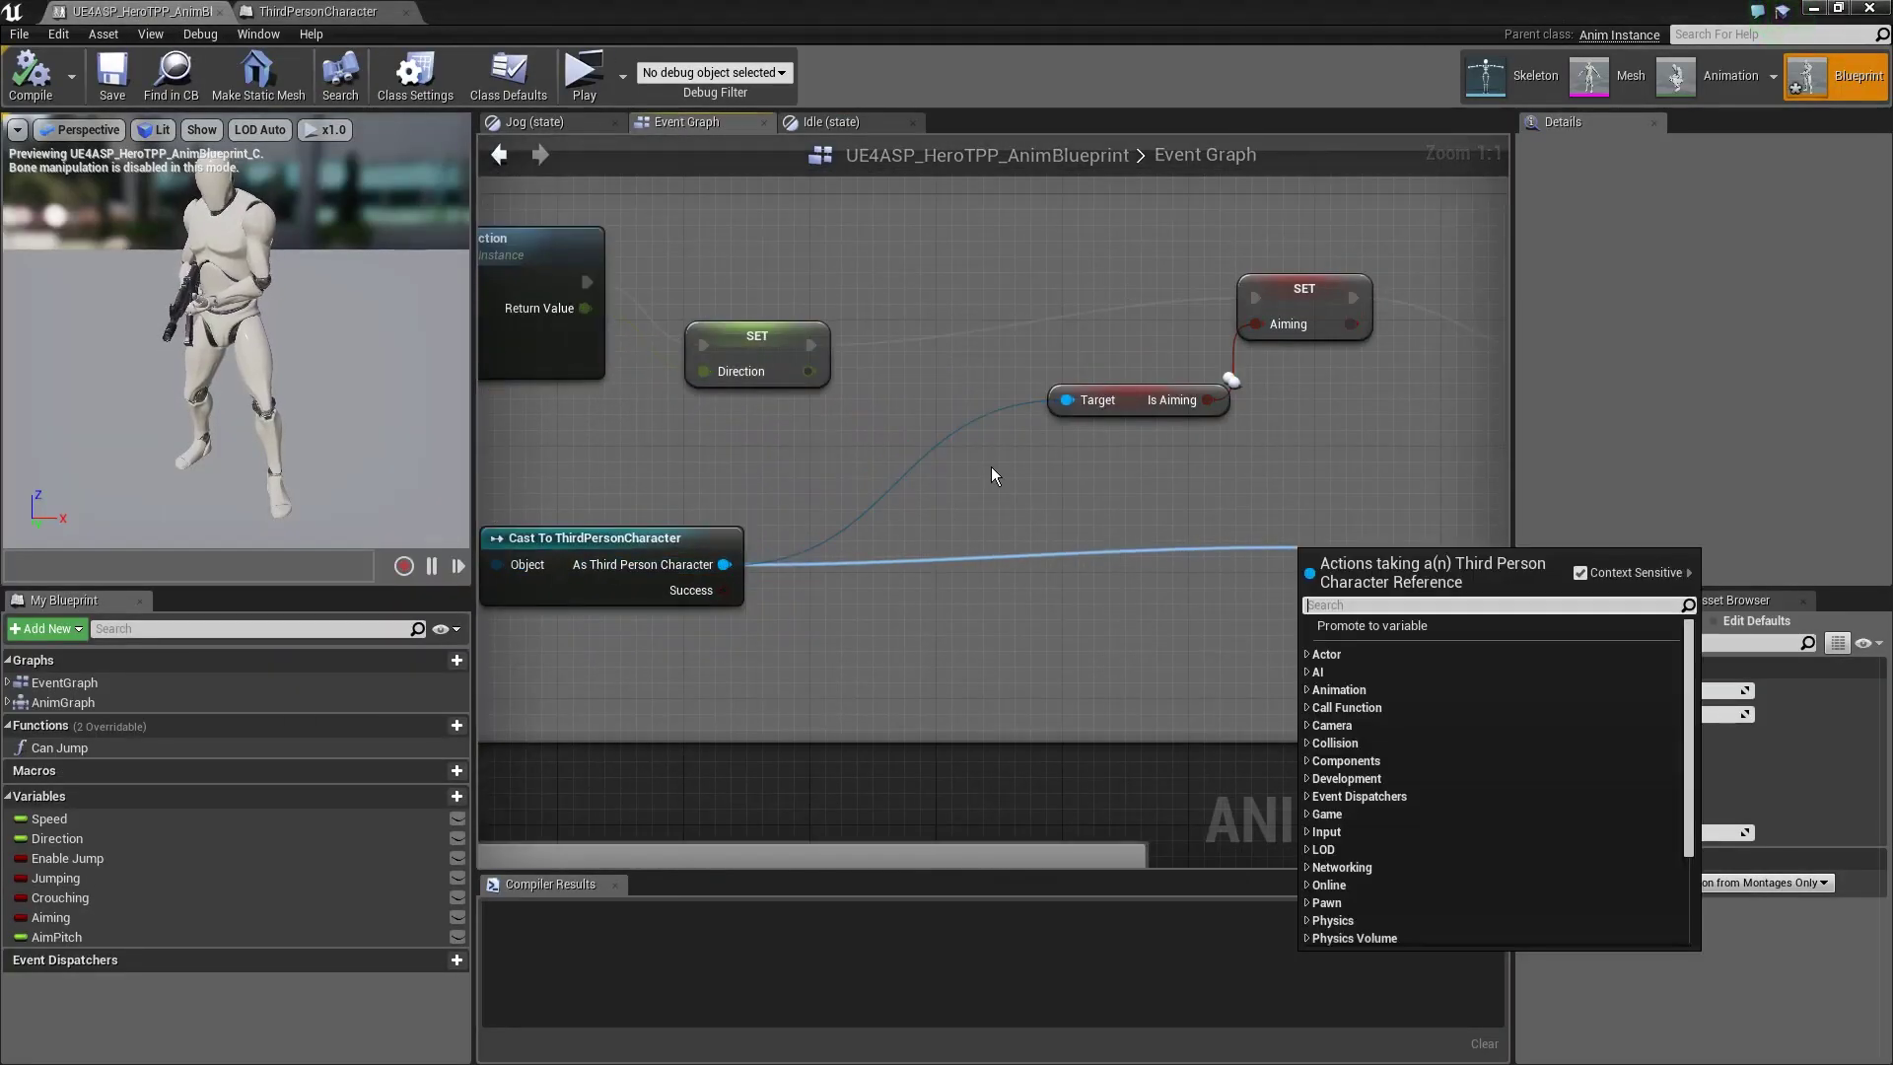
pyautogui.write('get base aim')
pyautogui.press('Return')
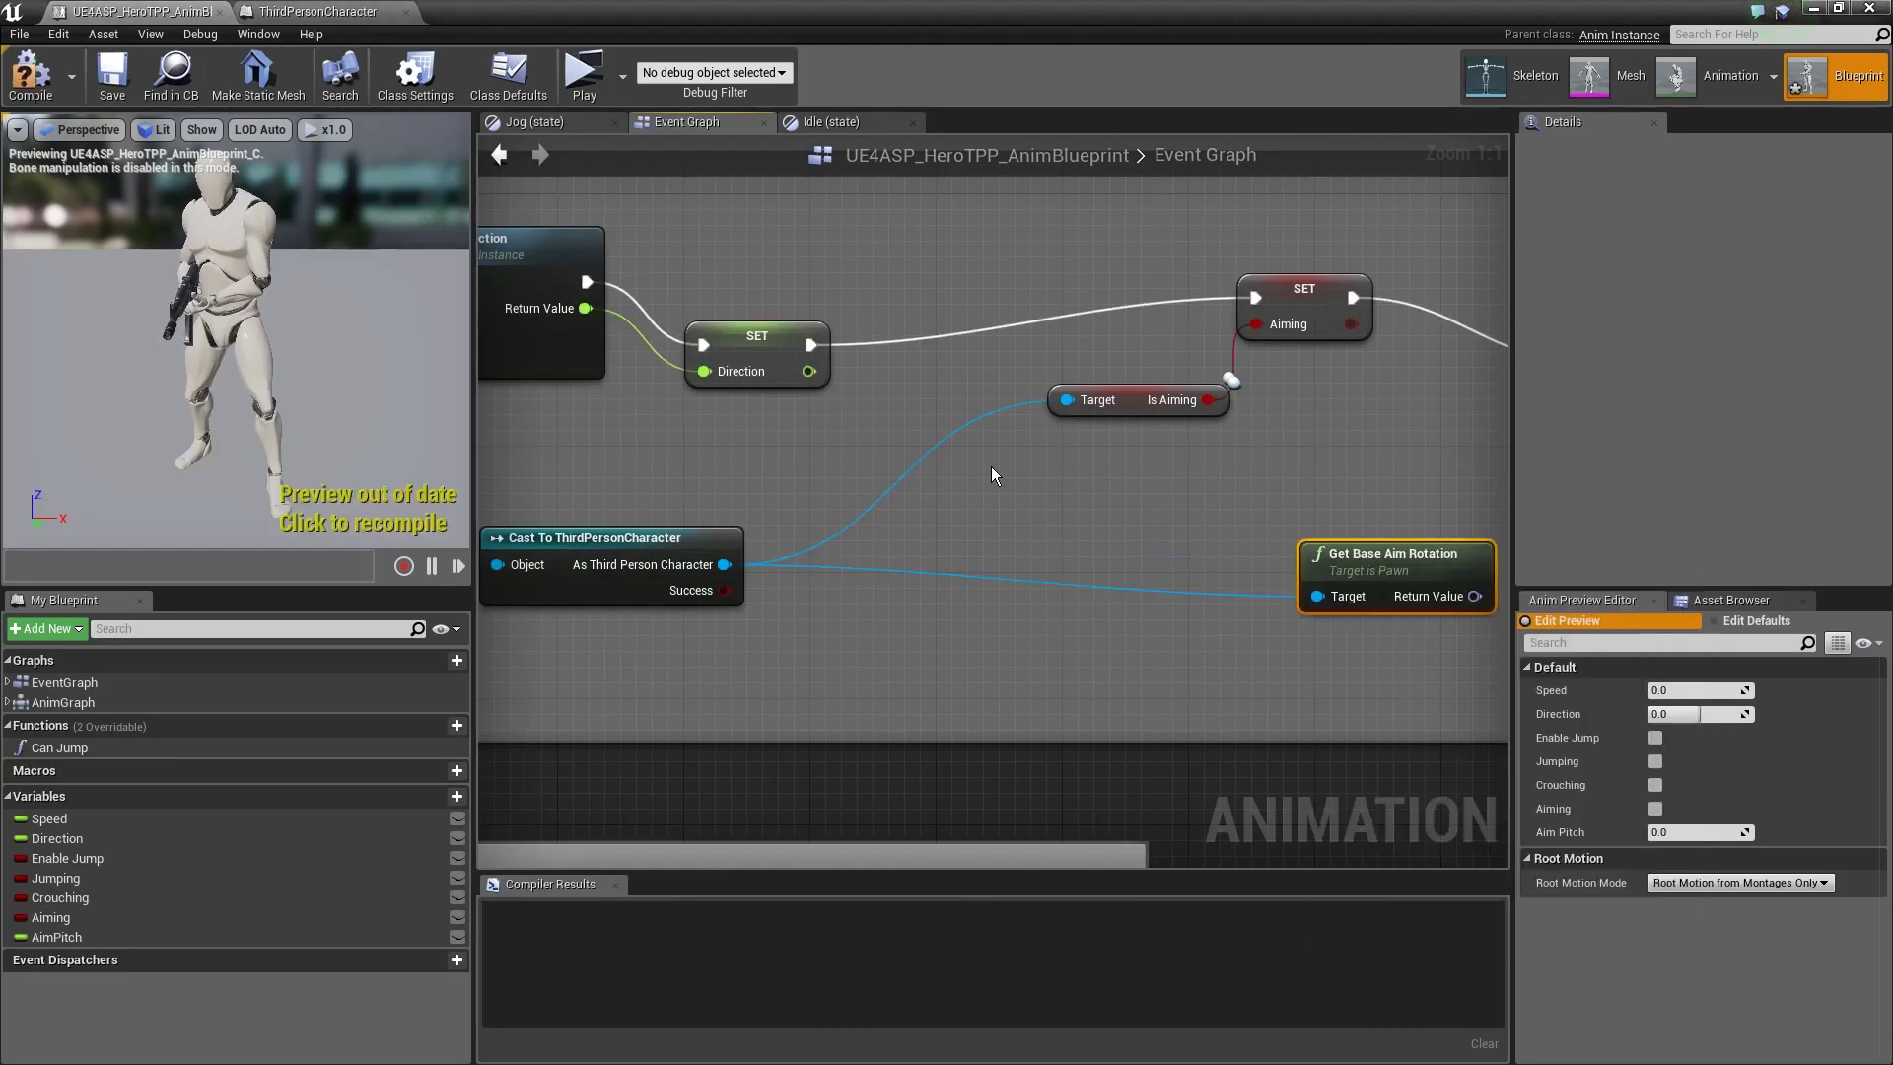
# Call Get Pitch Rotation from the cast's character output and mark the function Pure
pyautogui.click(292, 11)
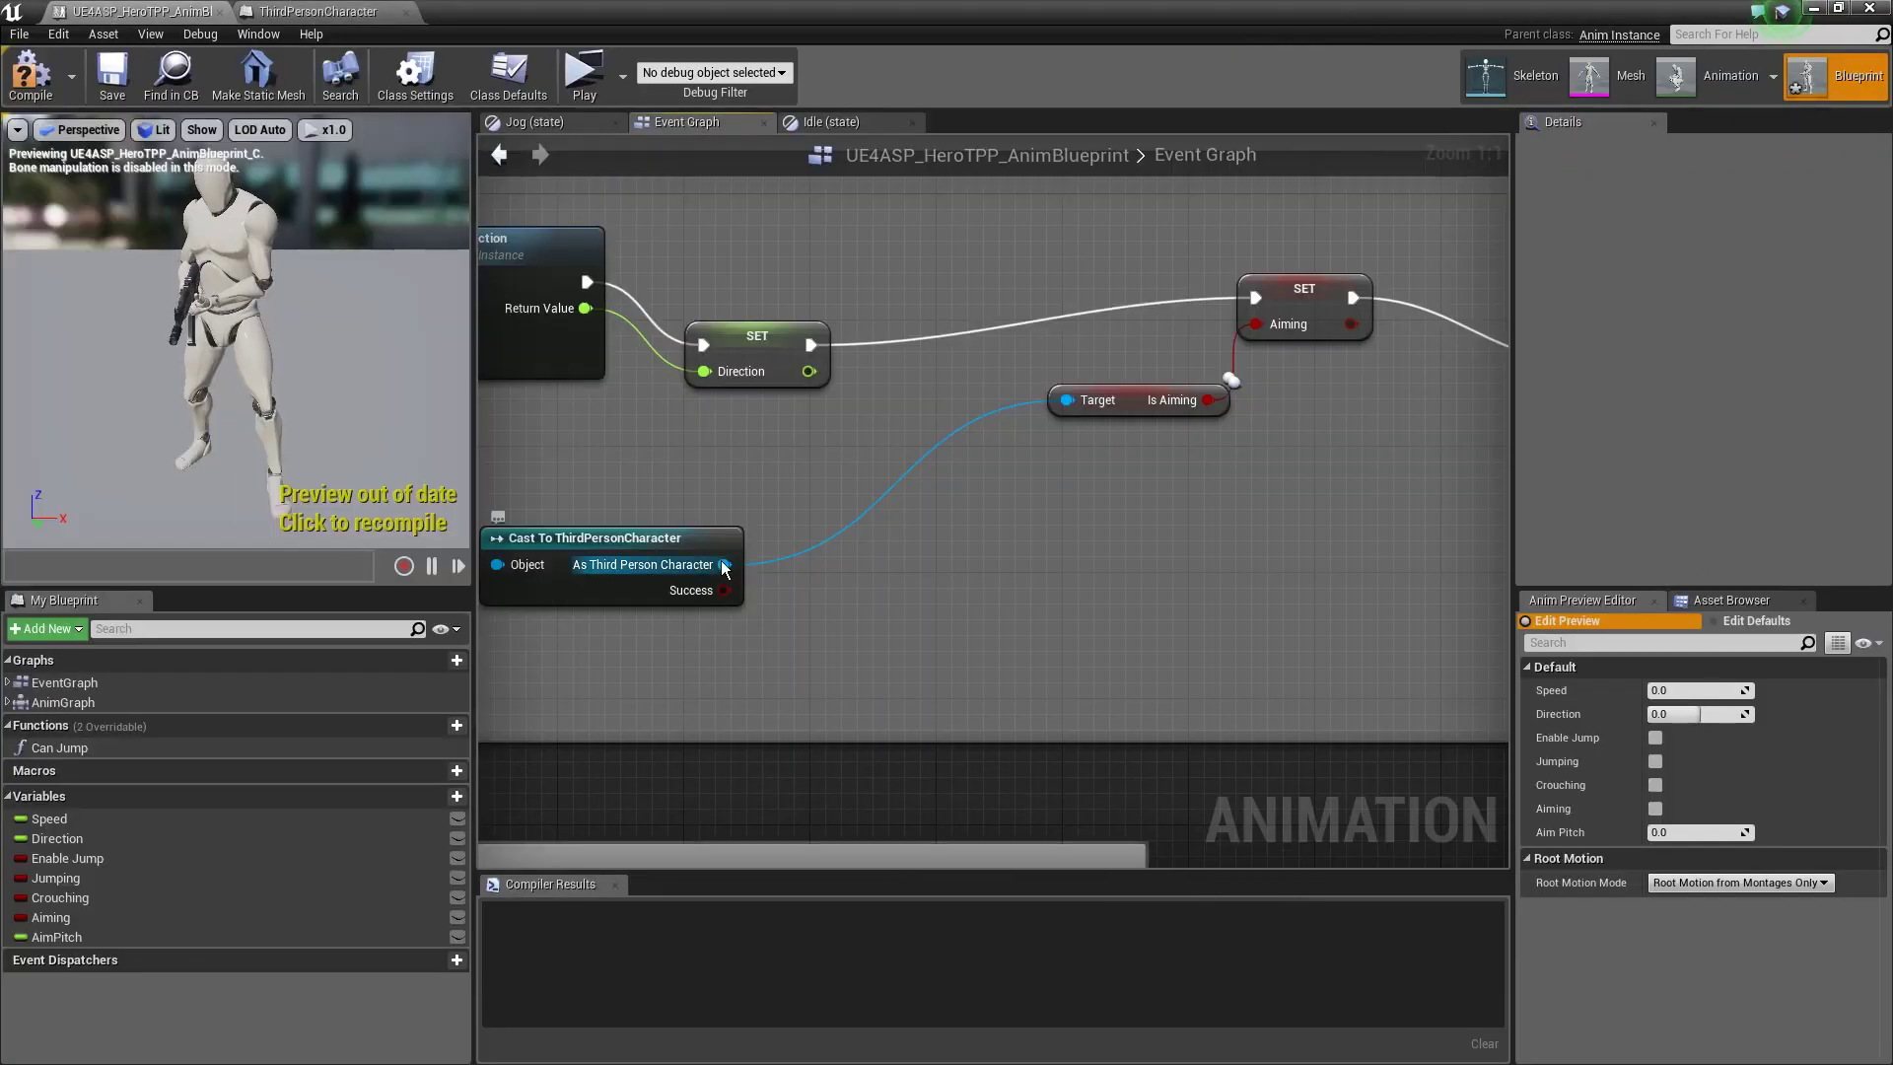
pyautogui.moveTo(725, 563); pyautogui.dragTo(1037, 586)
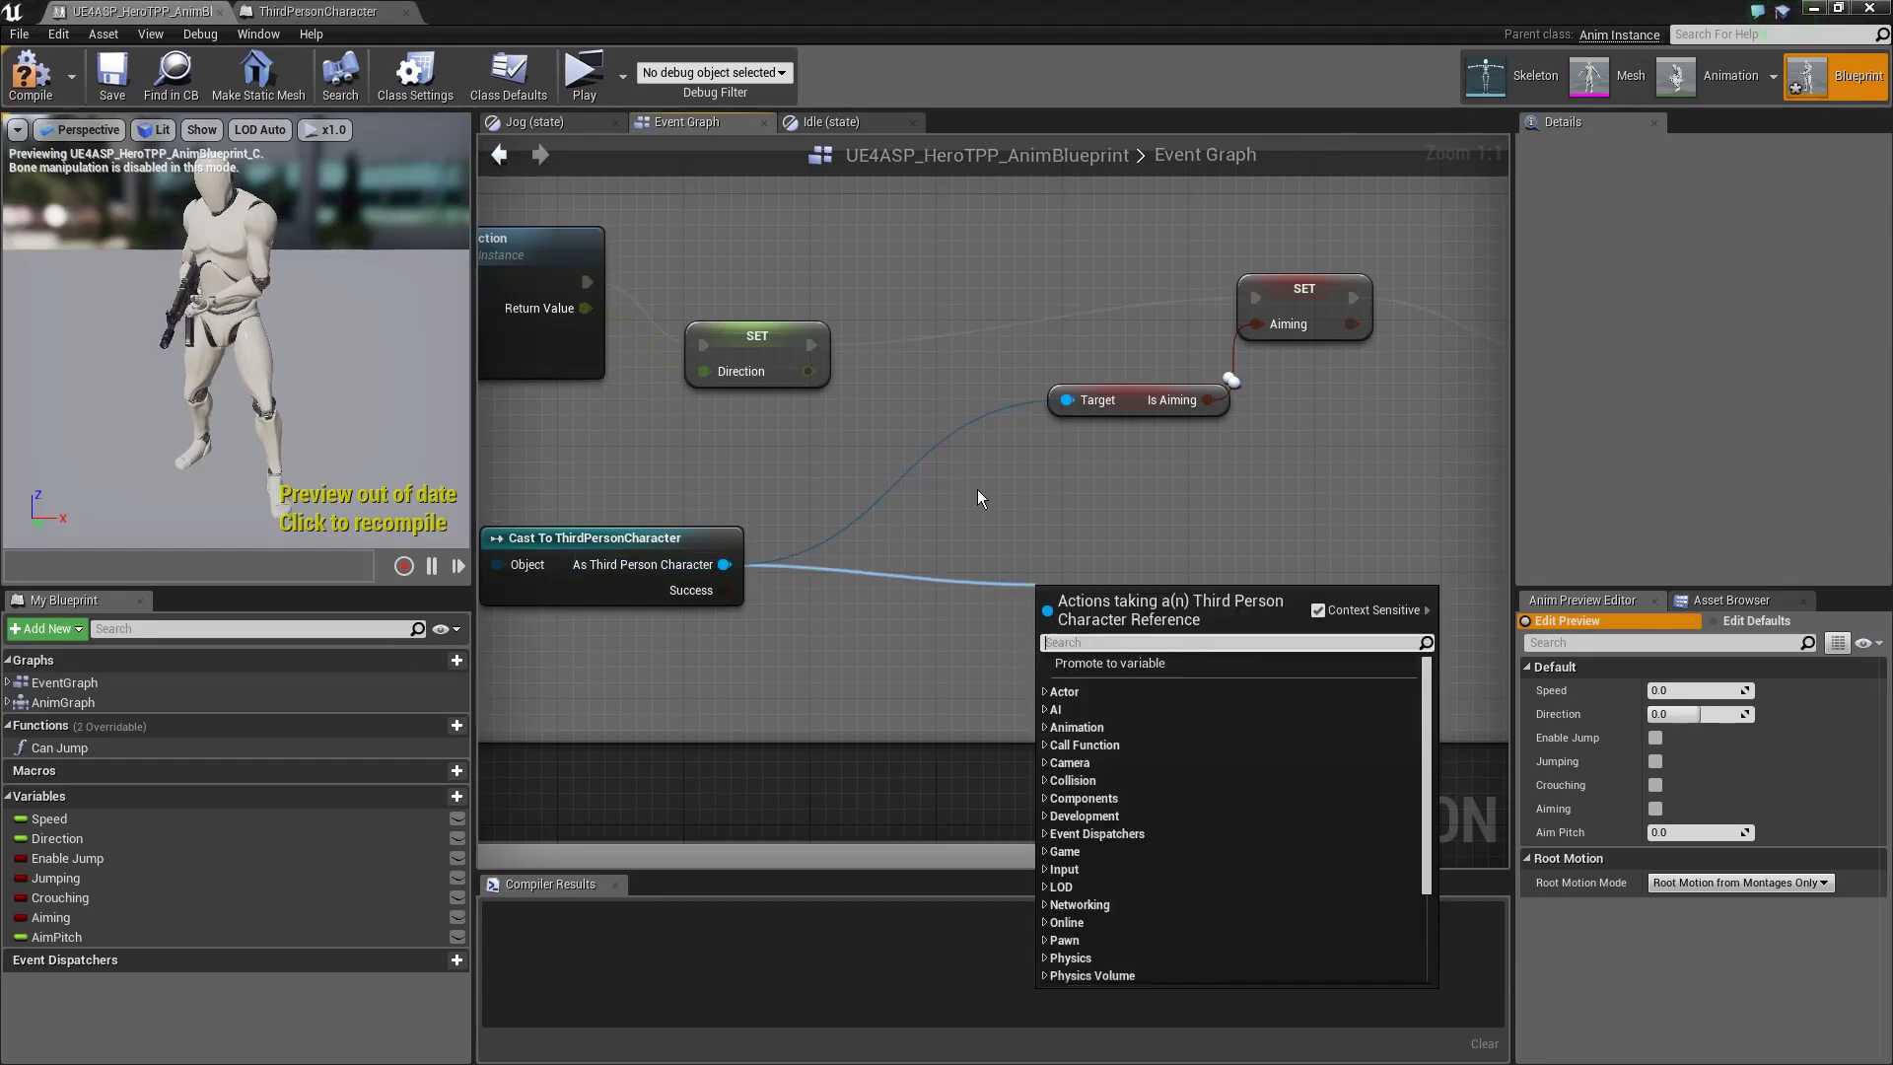
pyautogui.write('get pitch')
pyautogui.press('Return')
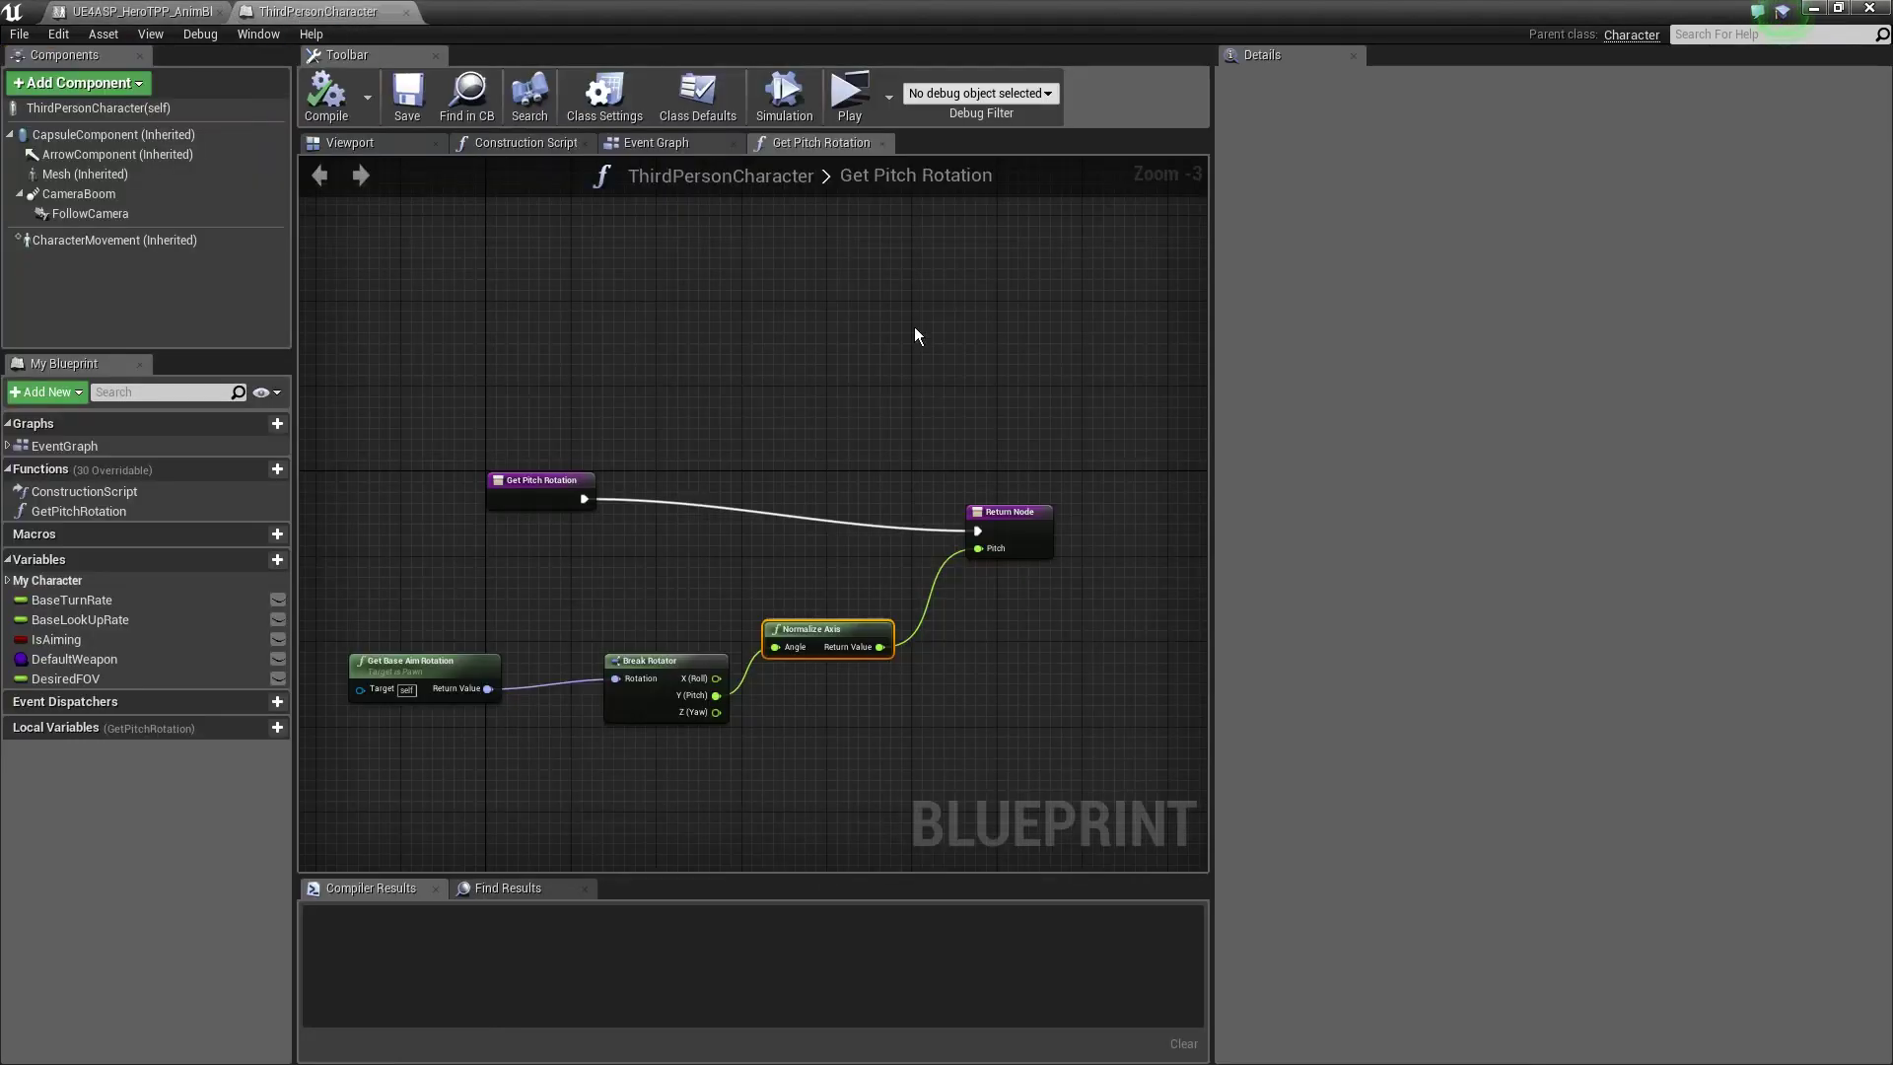
pyautogui.click(552, 496)
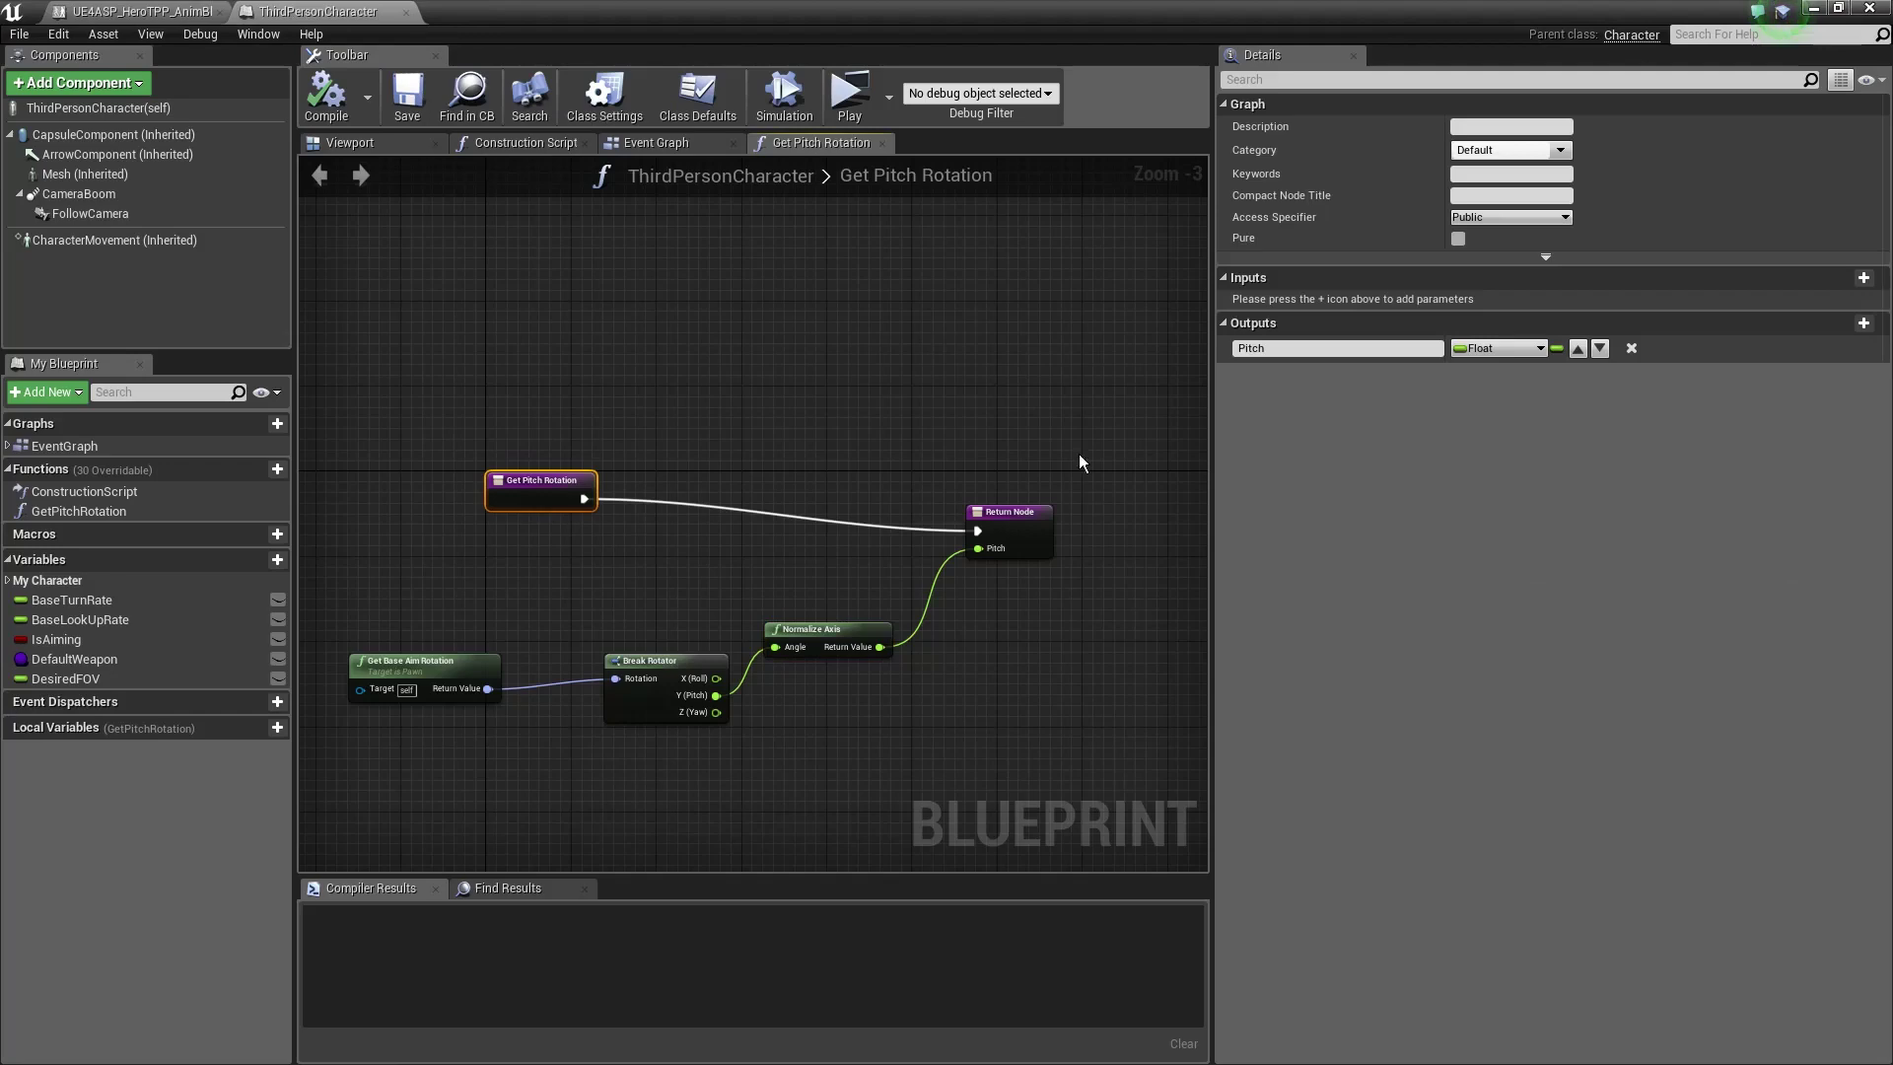
pyautogui.click(1458, 239)
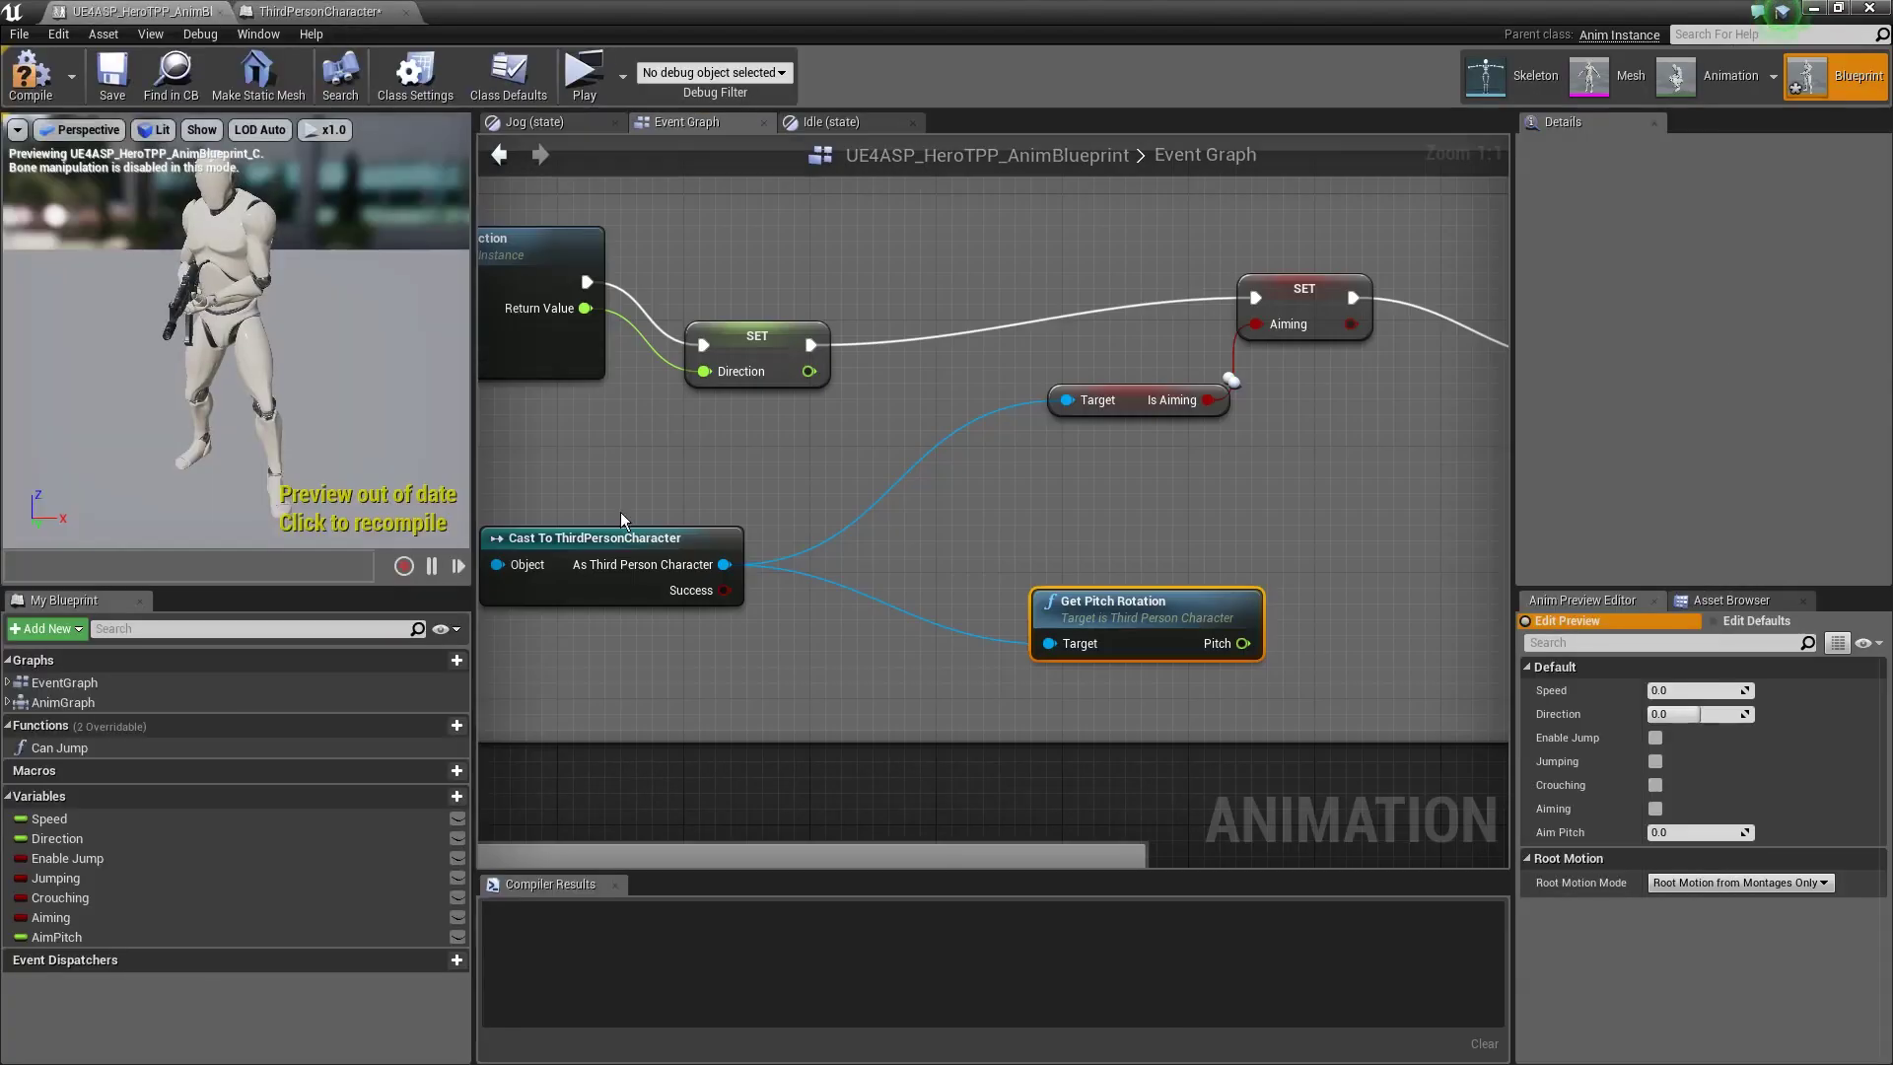
# Wire Pitch into SET Aim Pitch and recompile the animation blueprint
pyautogui.moveTo(952, 542); pyautogui.dragTo(579, 565, button='right')
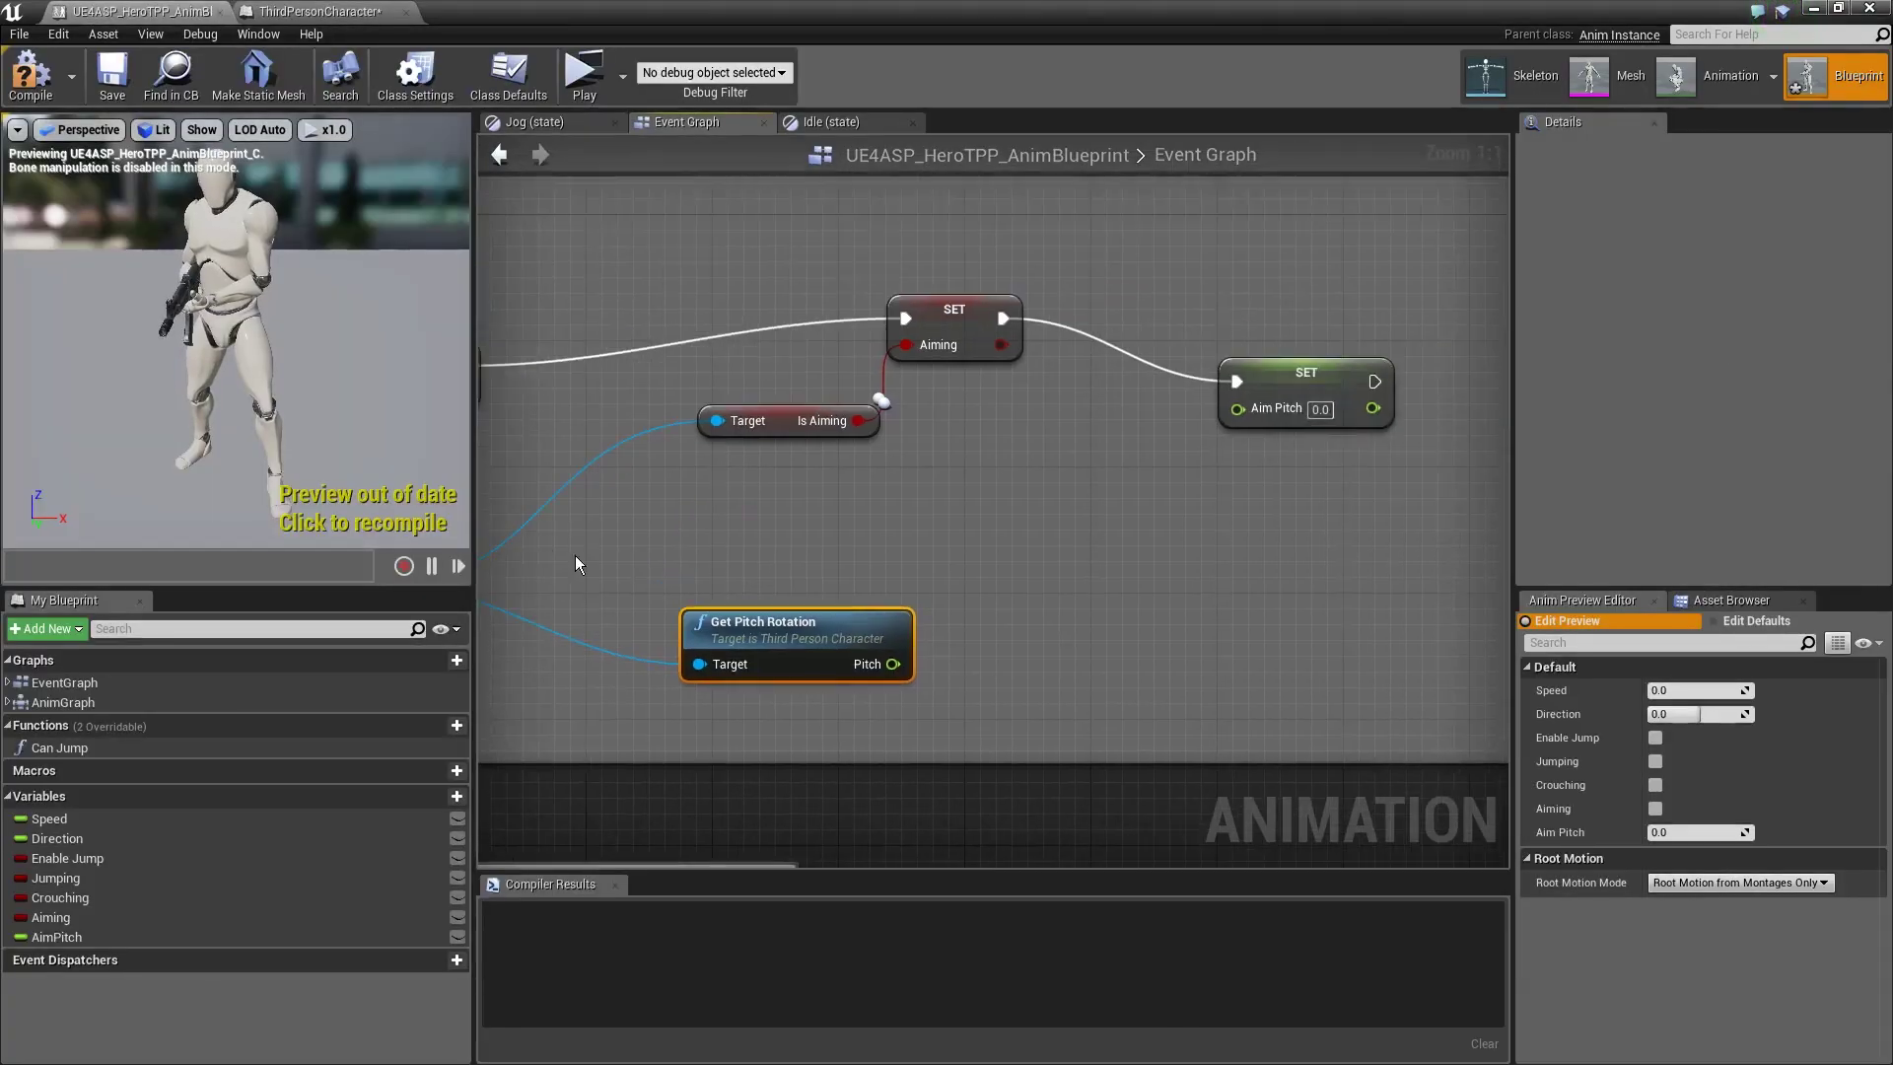
pyautogui.moveTo(856, 617); pyautogui.dragTo(829, 571, button='right')
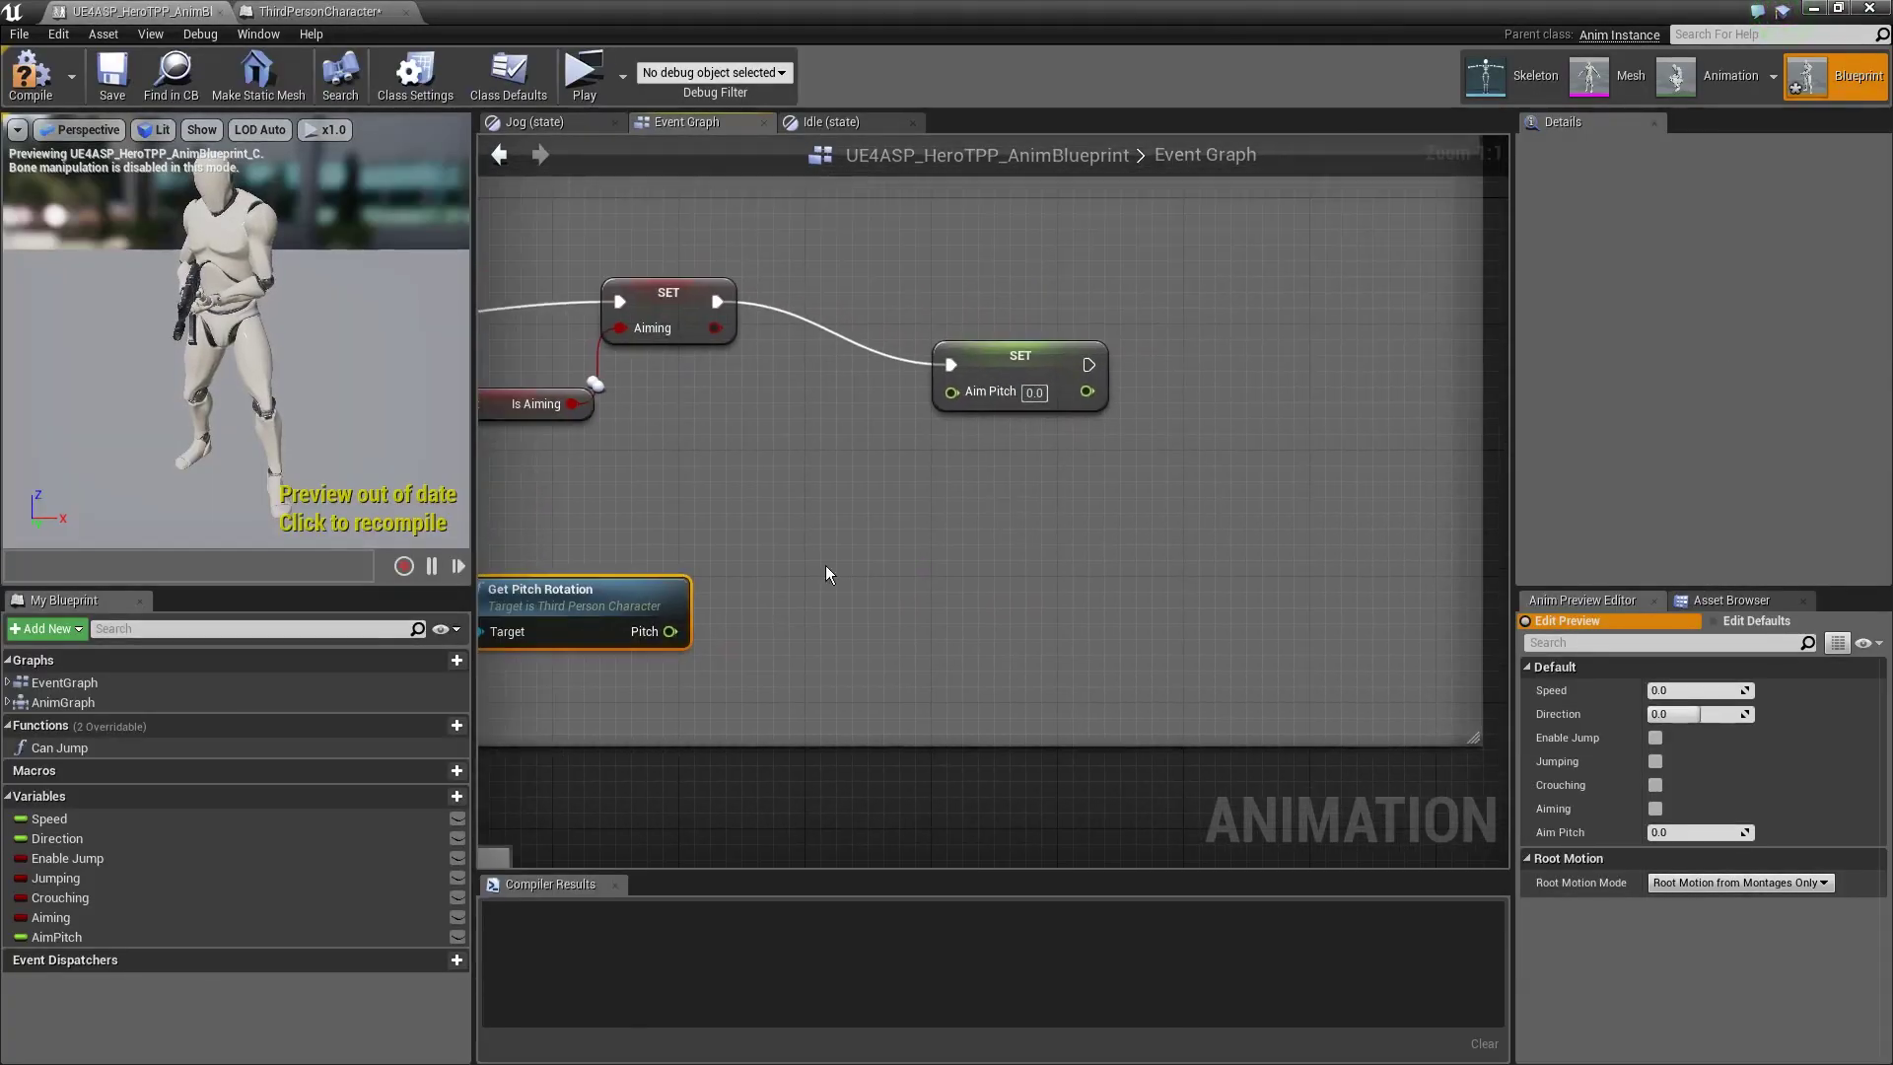
pyautogui.moveTo(706, 611); pyautogui.dragTo(951, 391)
pyautogui.click(29, 74)
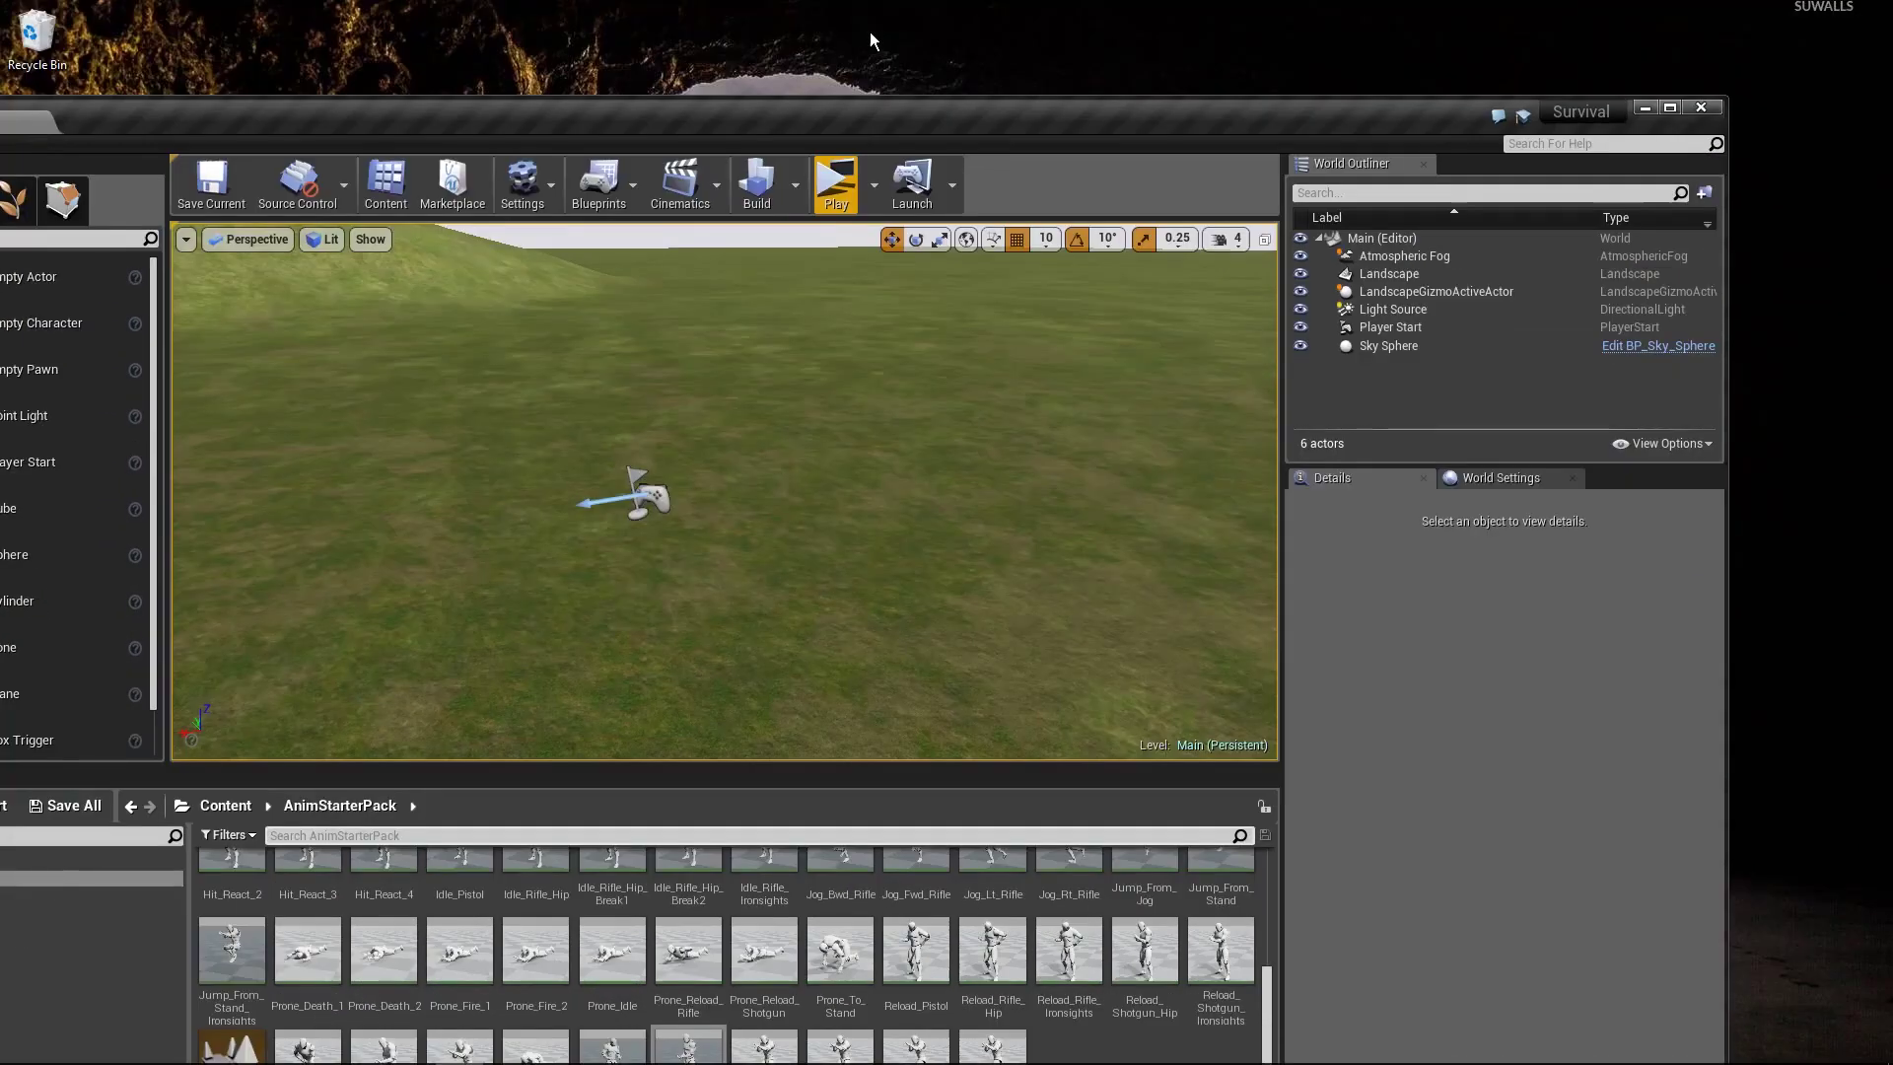
# Maximize the level editor, start a server-and-client session and arrange both preview windows side by side
pyautogui.moveTo(884, 121); pyautogui.dragTo(976, 2)
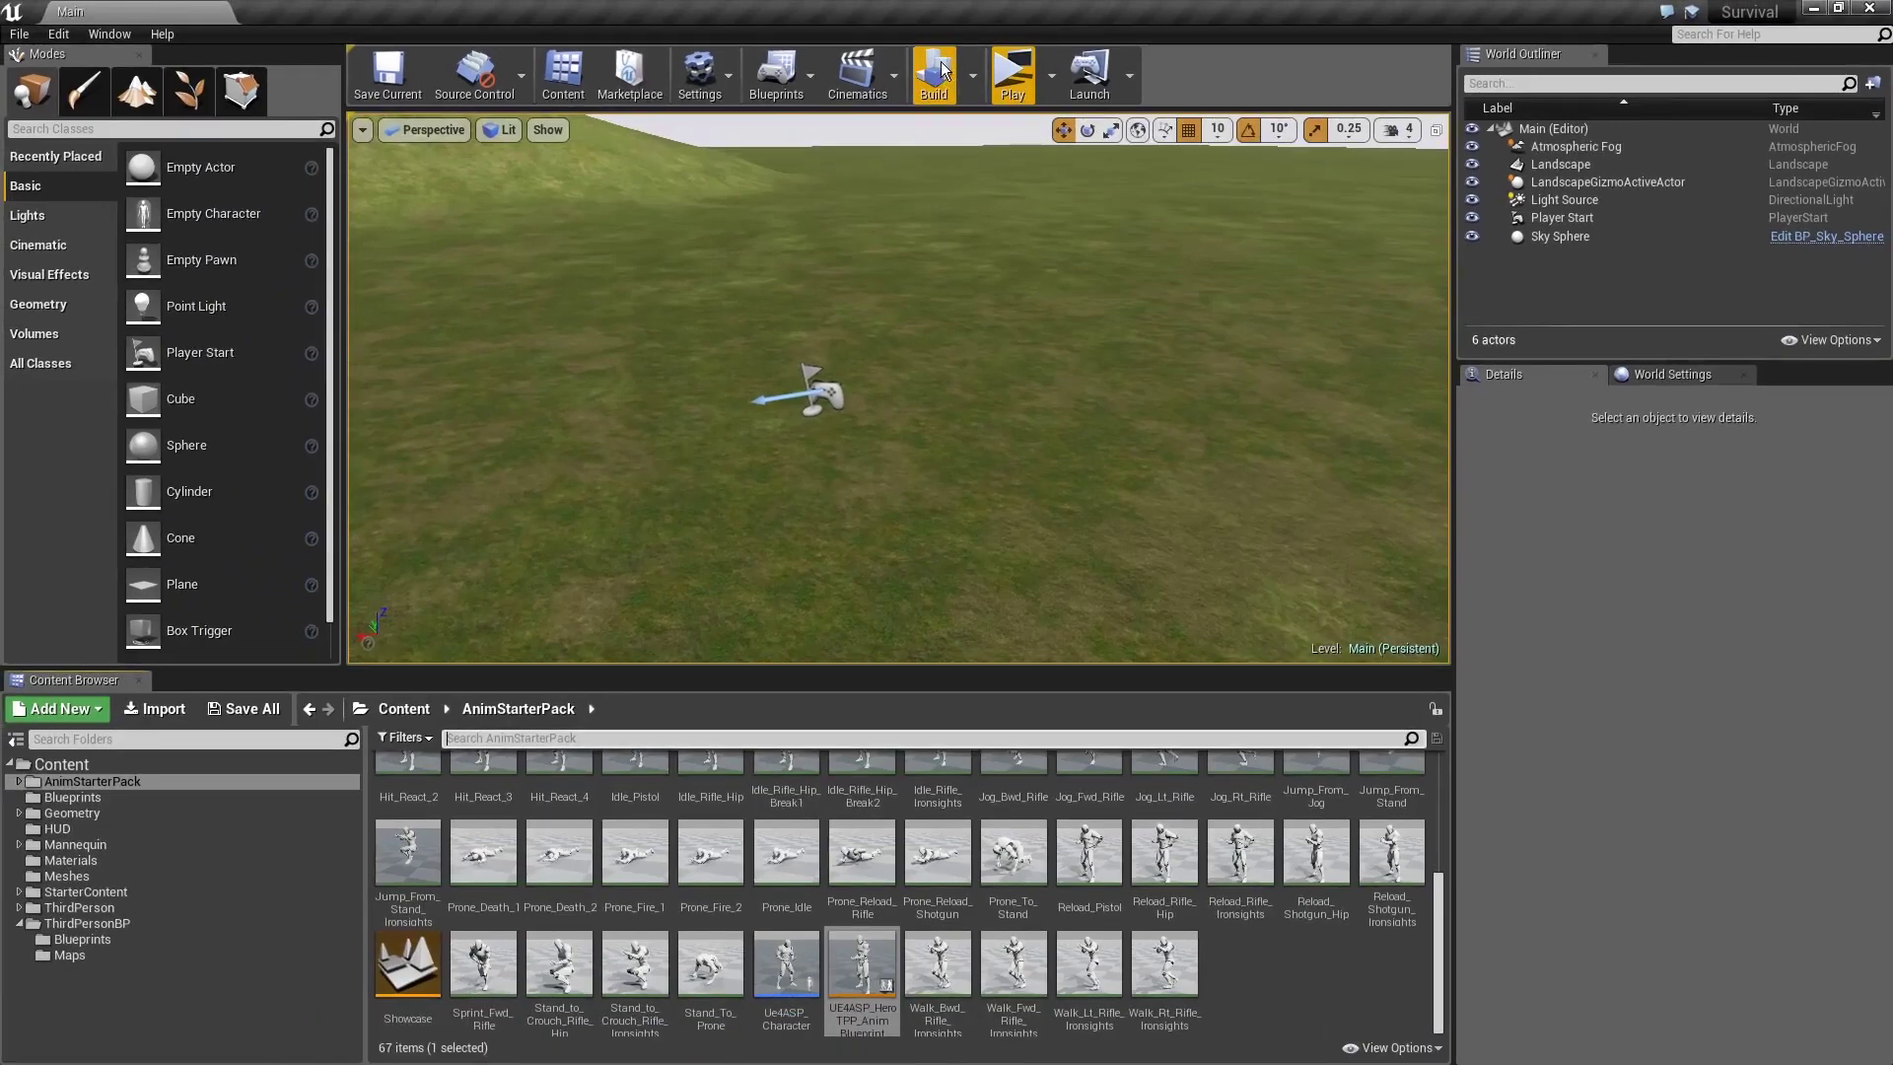
pyautogui.click(1013, 74)
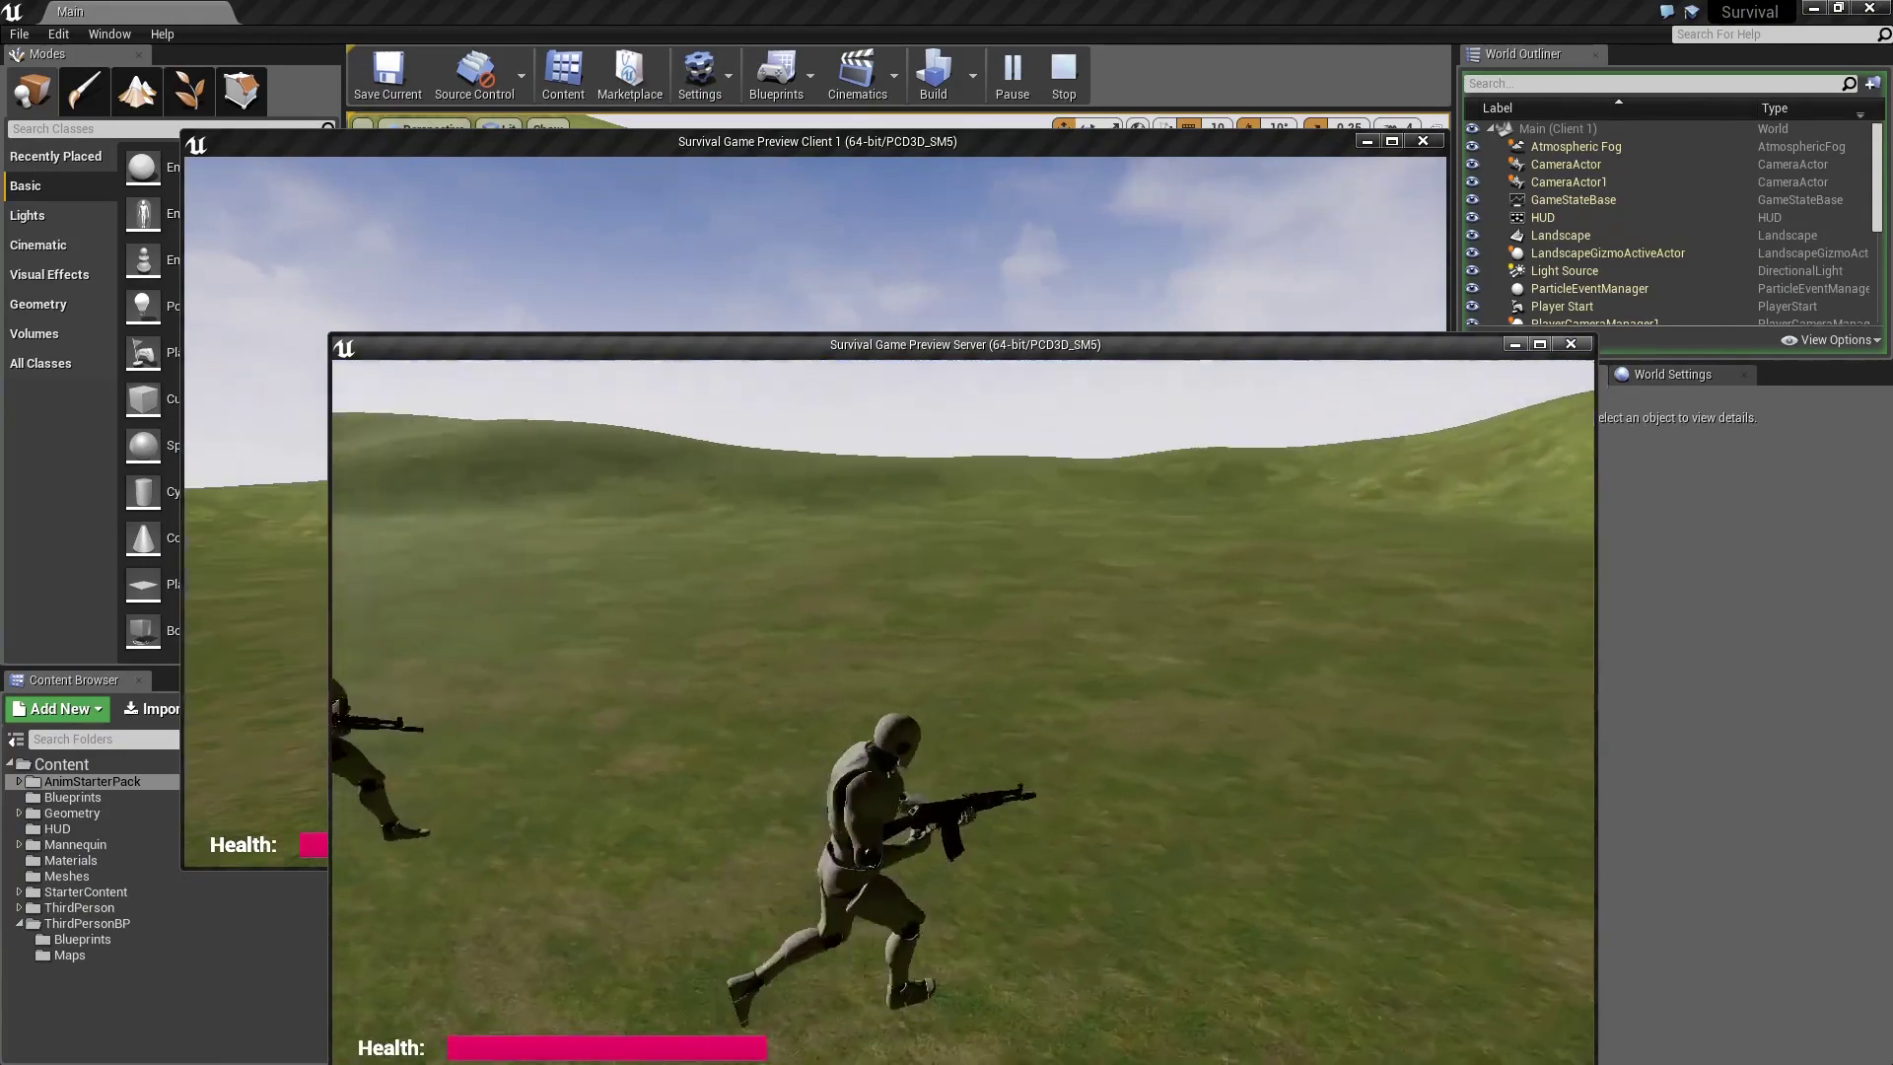
pyautogui.moveTo(948, 347); pyautogui.dragTo(1574, 384)
pyautogui.moveTo(950, 144); pyautogui.dragTo(455, 134)
# Switch from the server character to the client preview and sweep its aim between sky and ground
pyautogui.click(1356, 751)
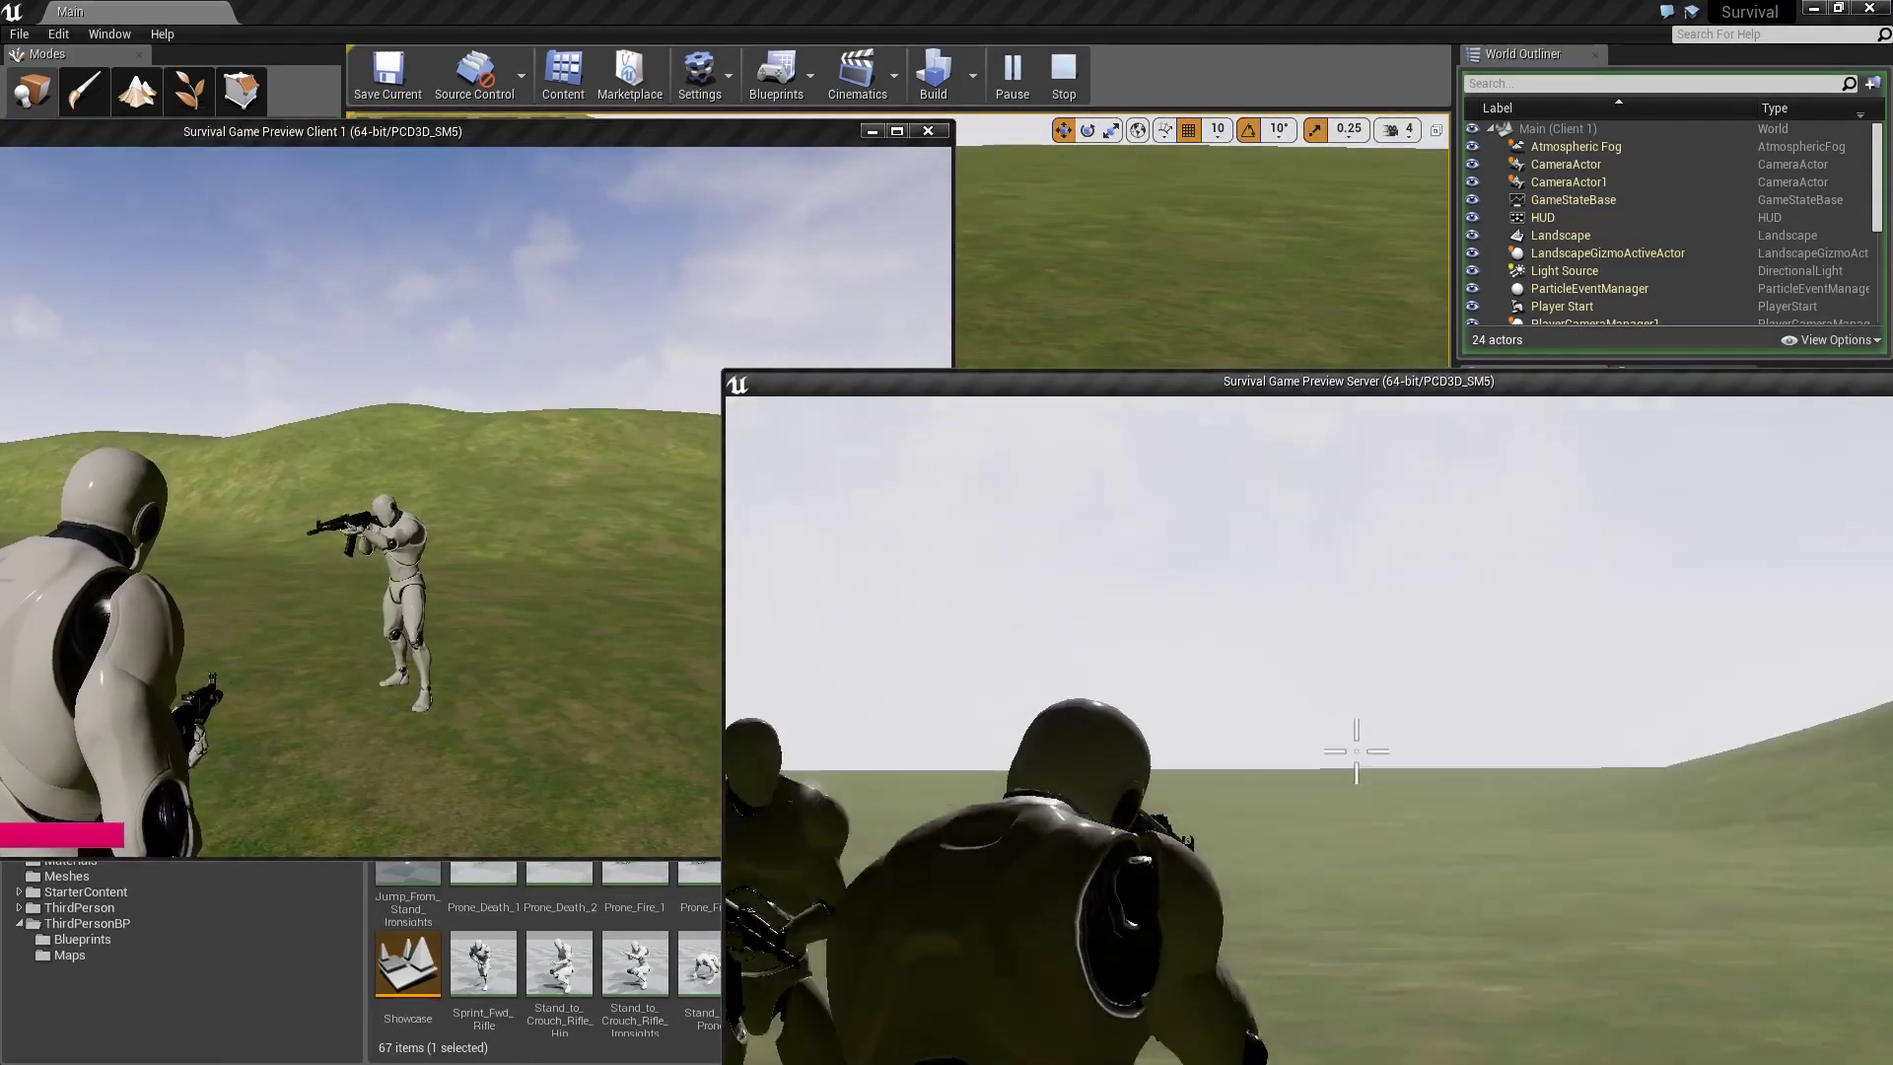
pyautogui.hotkey('shift', 'F1')
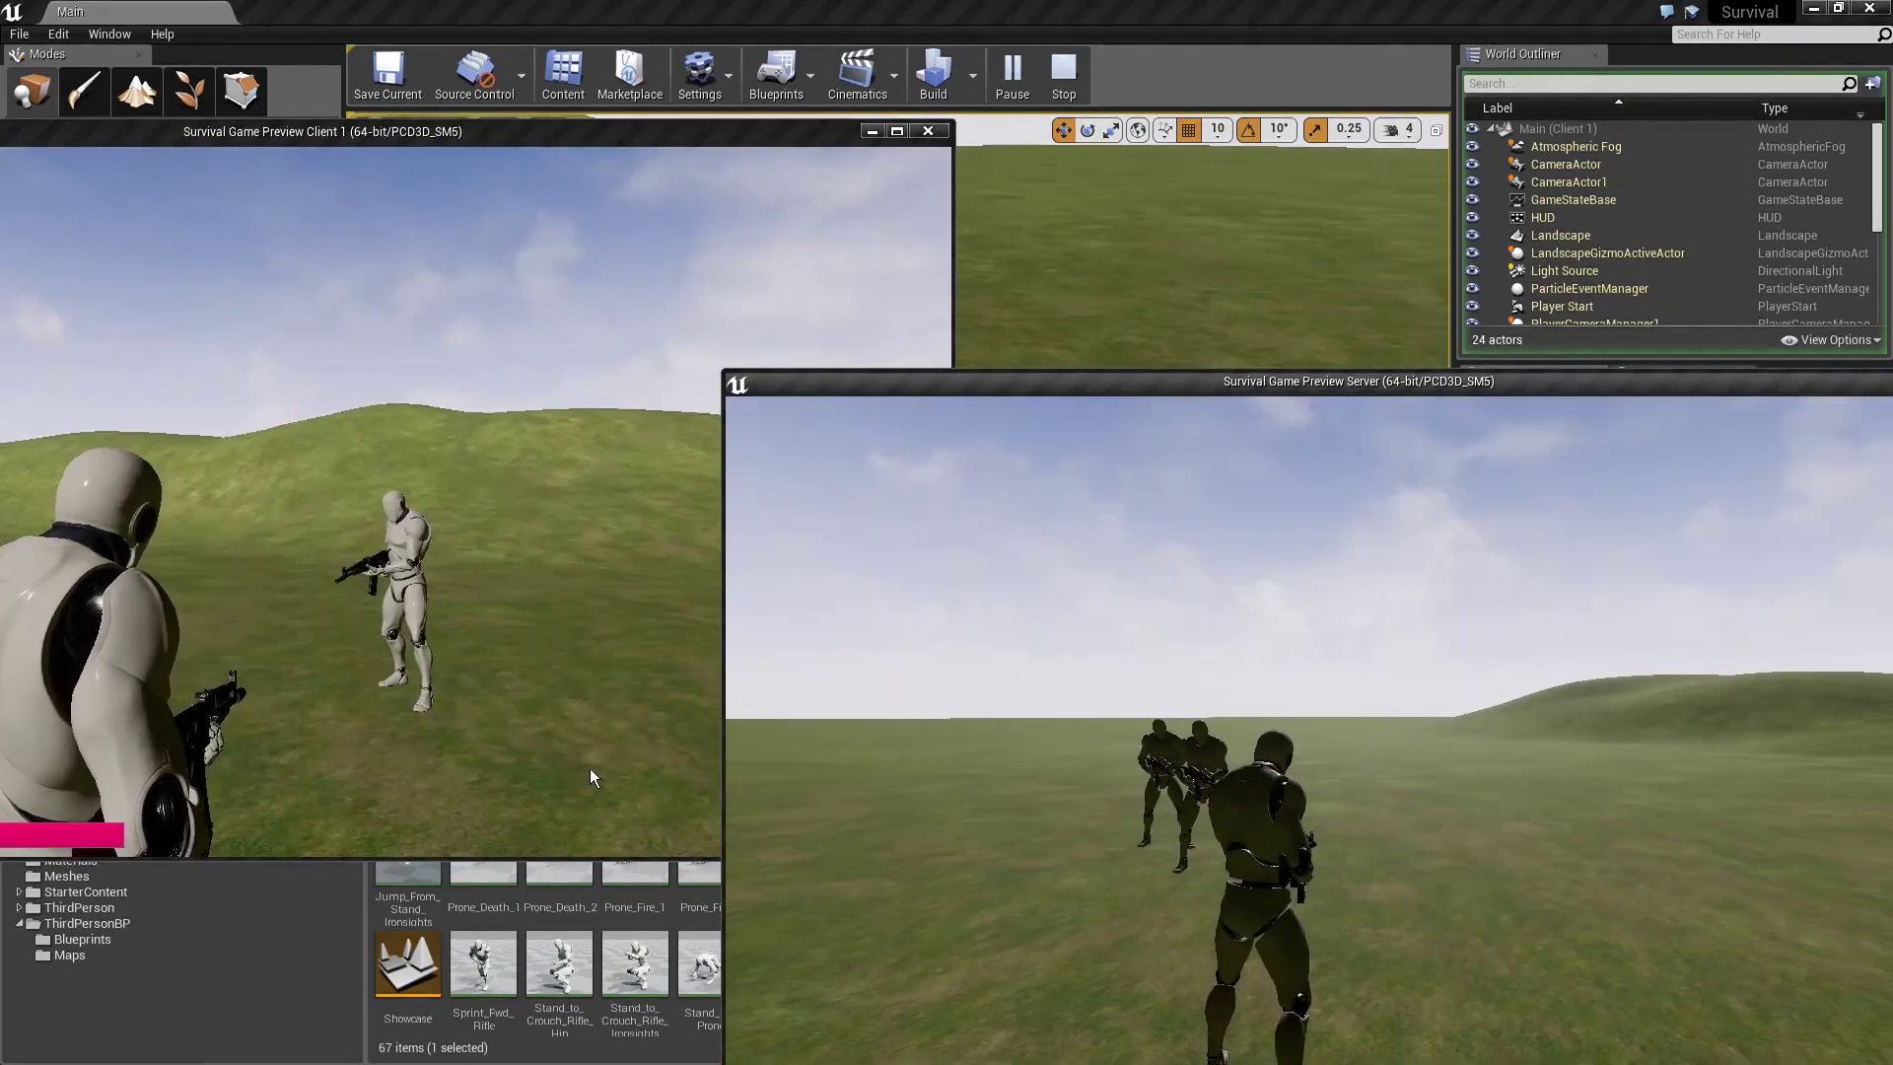
pyautogui.click(590, 767)
pyautogui.moveTo(320, 500); pyautogui.dragTo(320, 501, button='right')
# End the server-and-client play session with Esc
pyautogui.press('Escape')
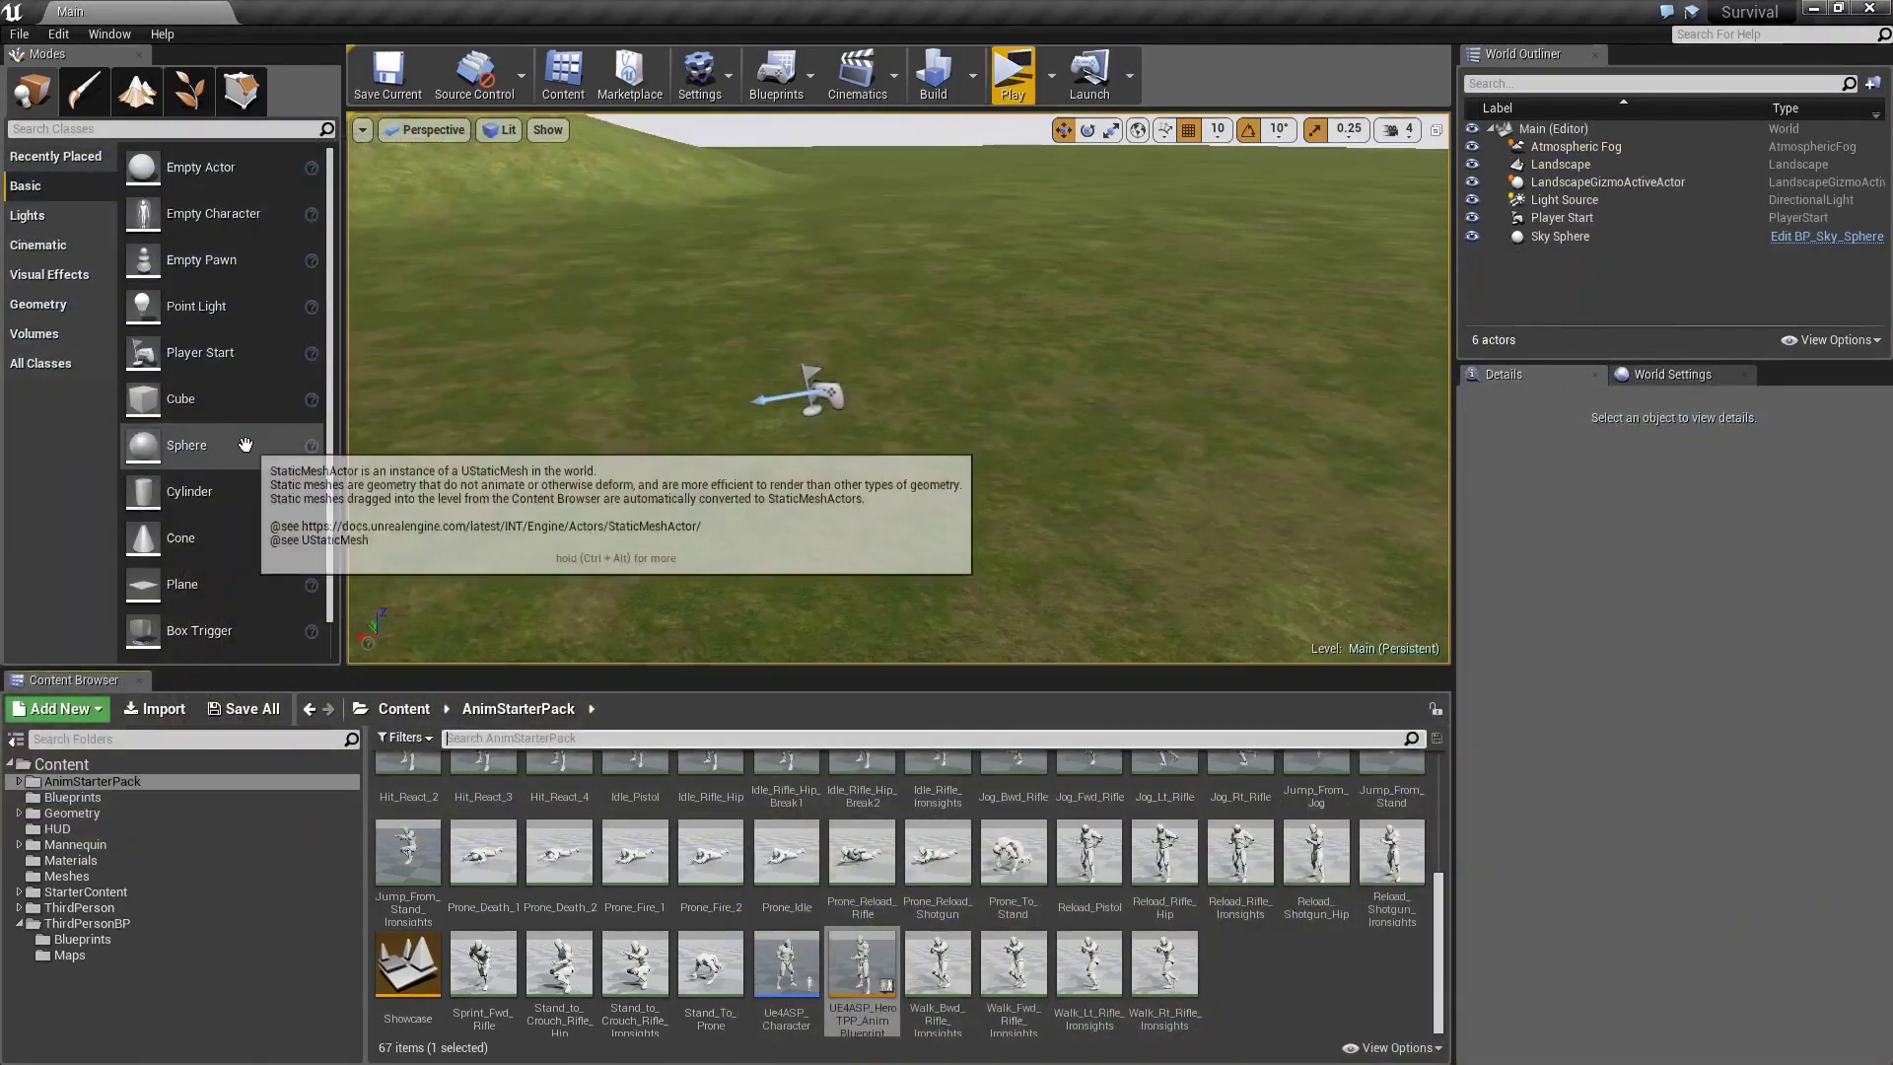